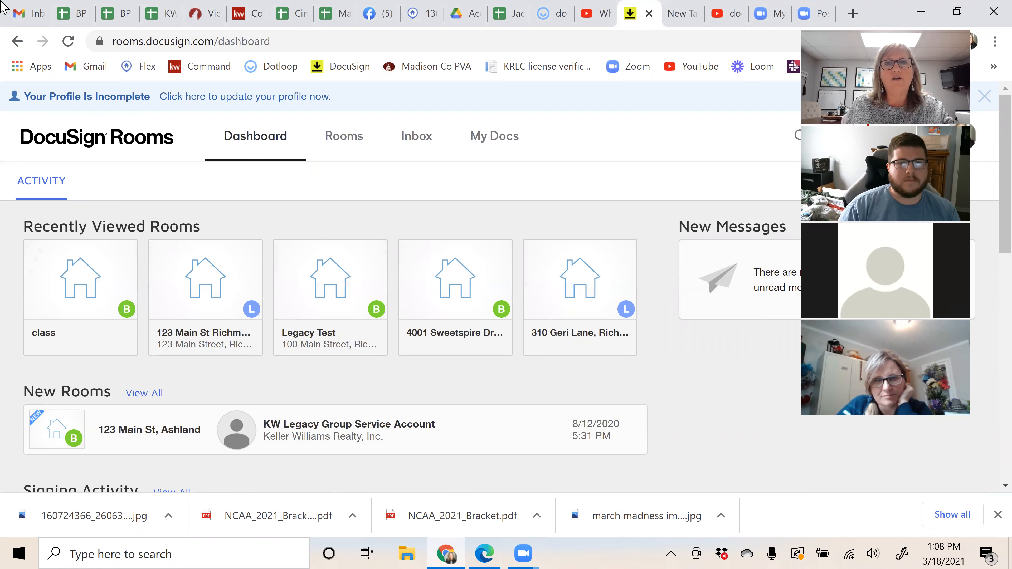
Step: Switch to the KW Command home dashboard and open the account menu
{"action": "left_click", "coordinate": [241, 16]}
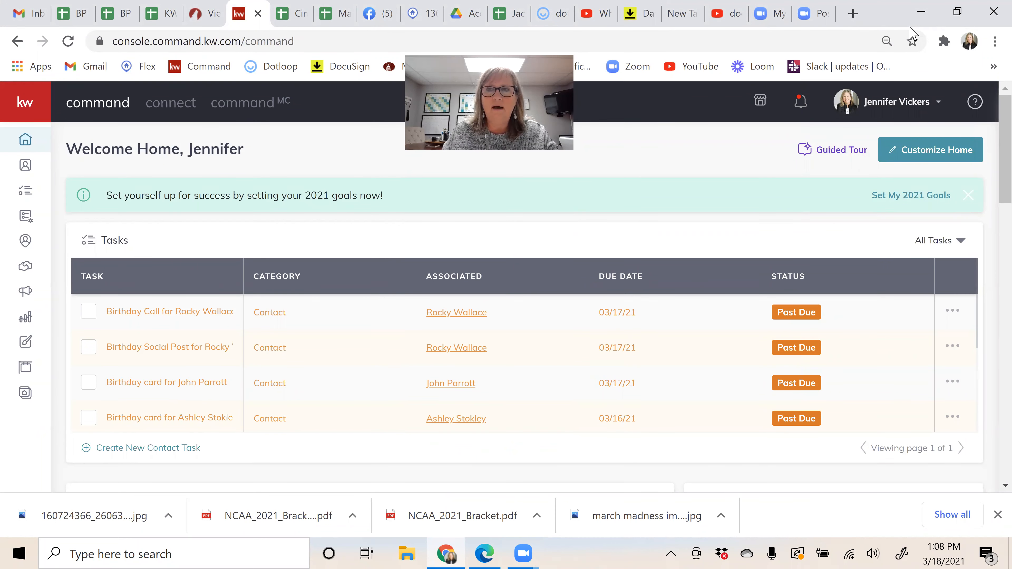
{"action": "left_click", "coordinate": [902, 102]}
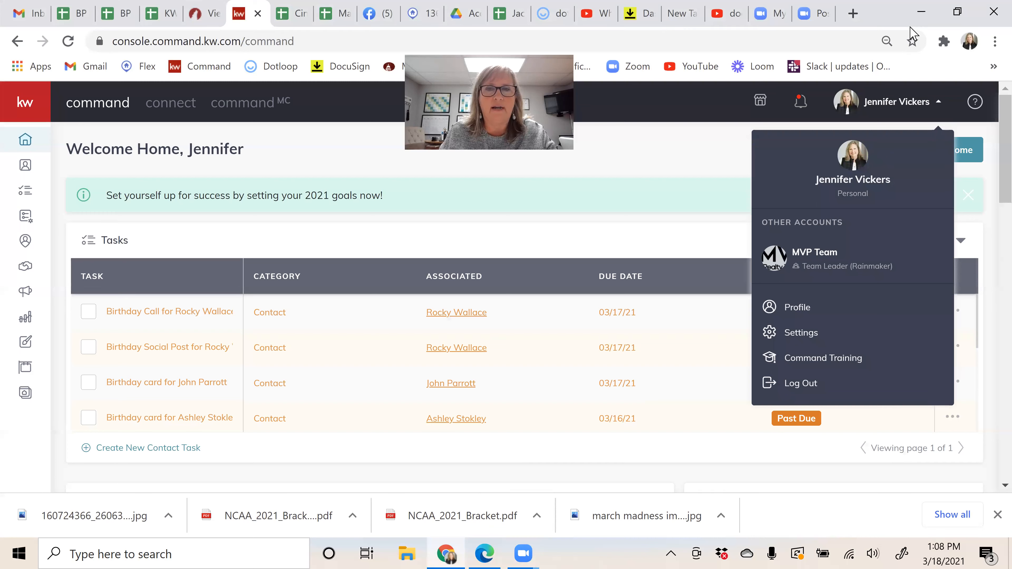
Step: Go to account Settings and review the connected apps, DocuSign and Dotloop
{"action": "left_click", "coordinate": [794, 339]}
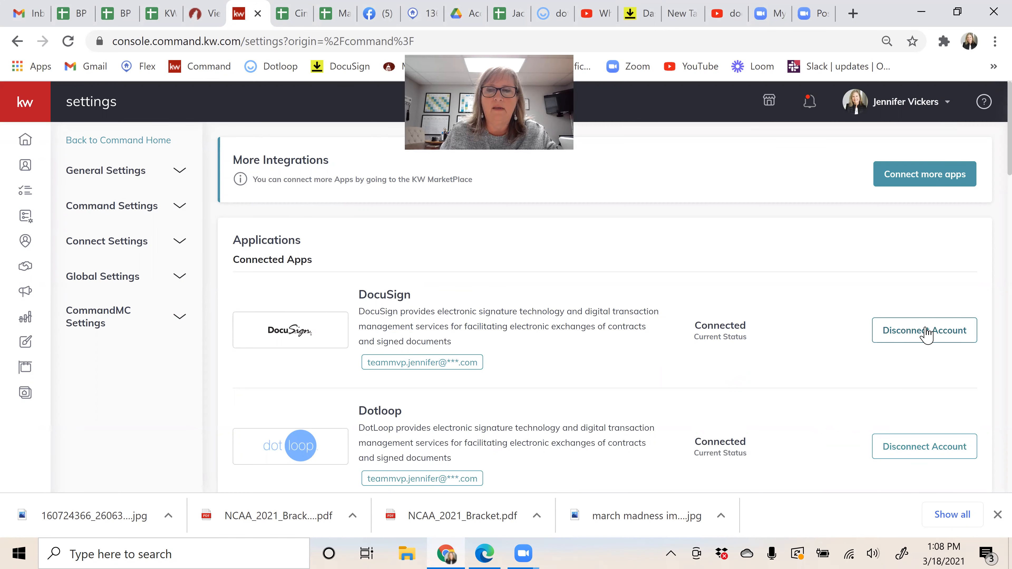
{"action": "scroll", "coordinate": [848, 330], "scroll_direction": "down", "scroll_amount": 10}
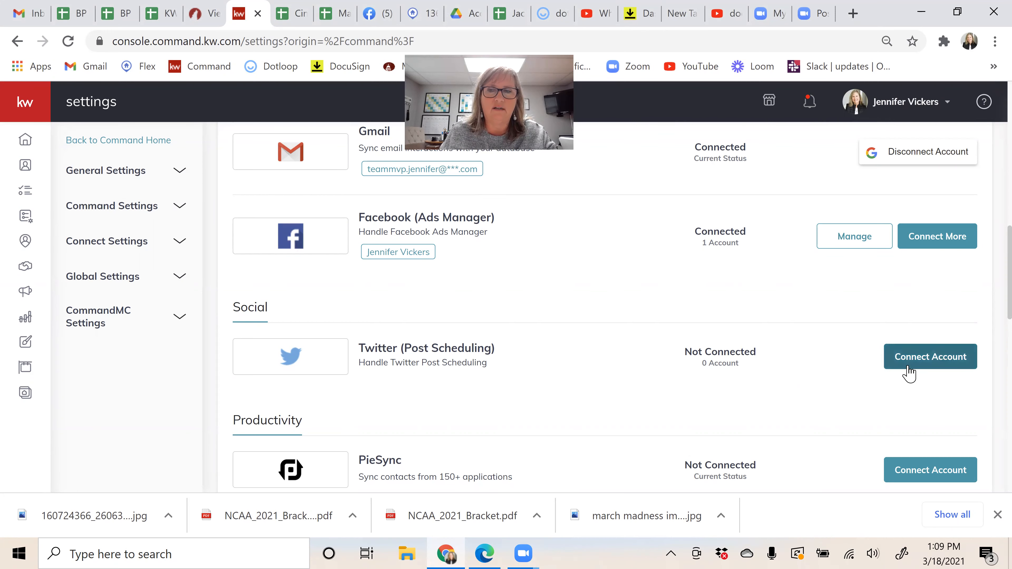
{"action": "scroll", "coordinate": [701, 348], "scroll_direction": "up", "scroll_amount": 10}
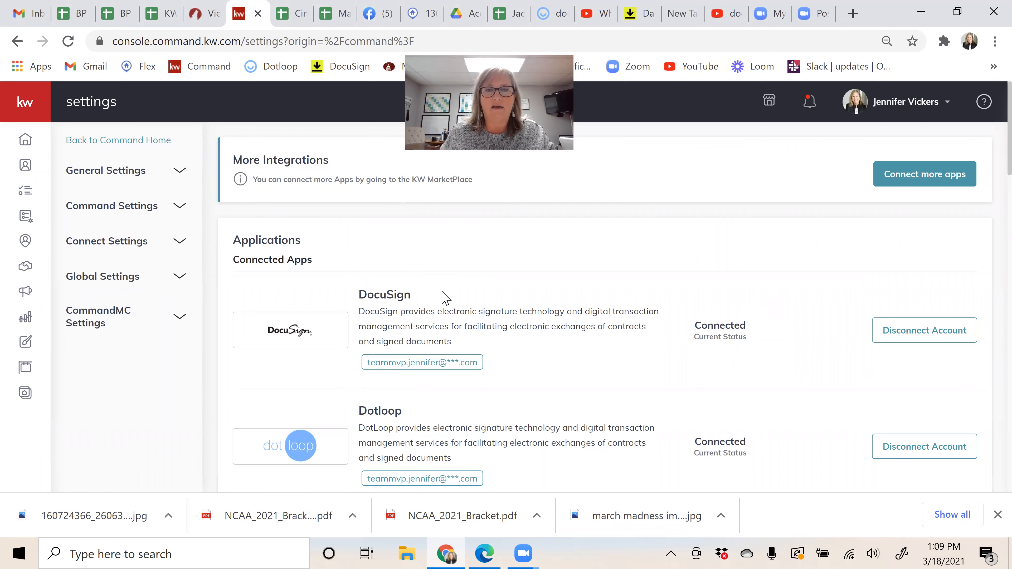
Step: Switch to the DocuSign Rooms dashboard
{"action": "left_click", "coordinate": [635, 13]}
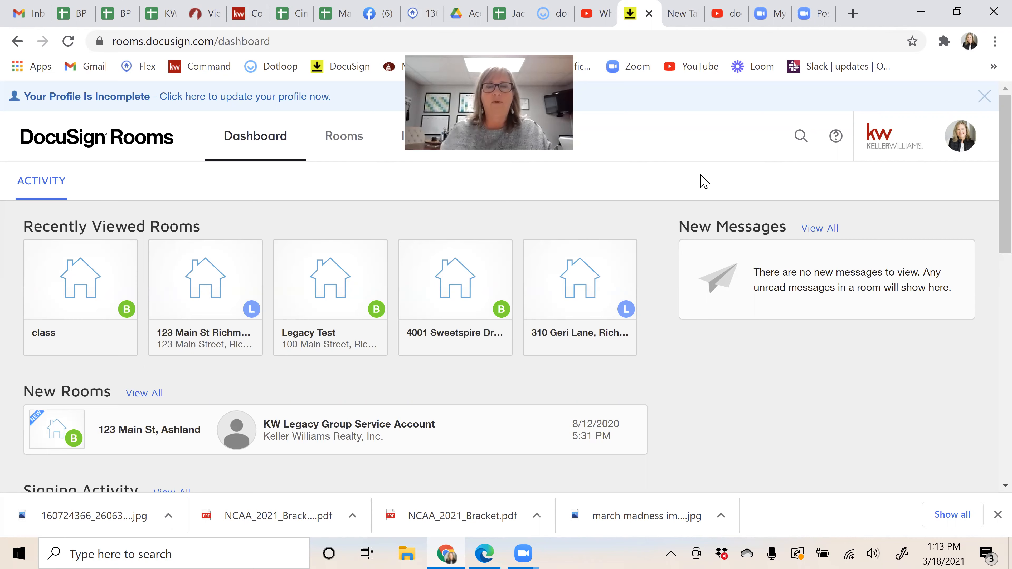
Step: Switch to Dotloop and look through the test loop's listing documents
{"action": "left_click", "coordinate": [534, 14]}
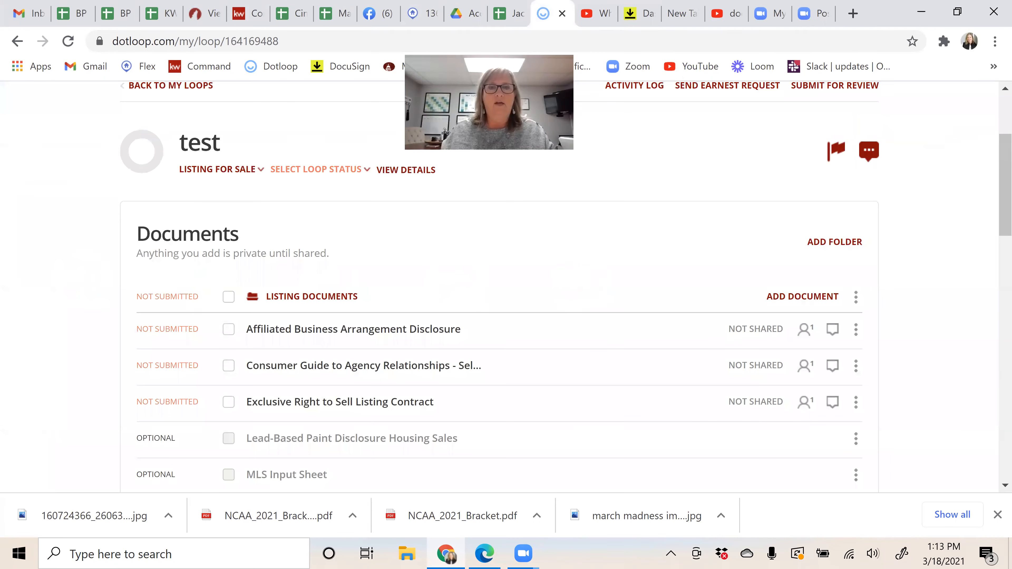
{"action": "scroll", "coordinate": [507, 319], "scroll_direction": "up", "scroll_amount": 2}
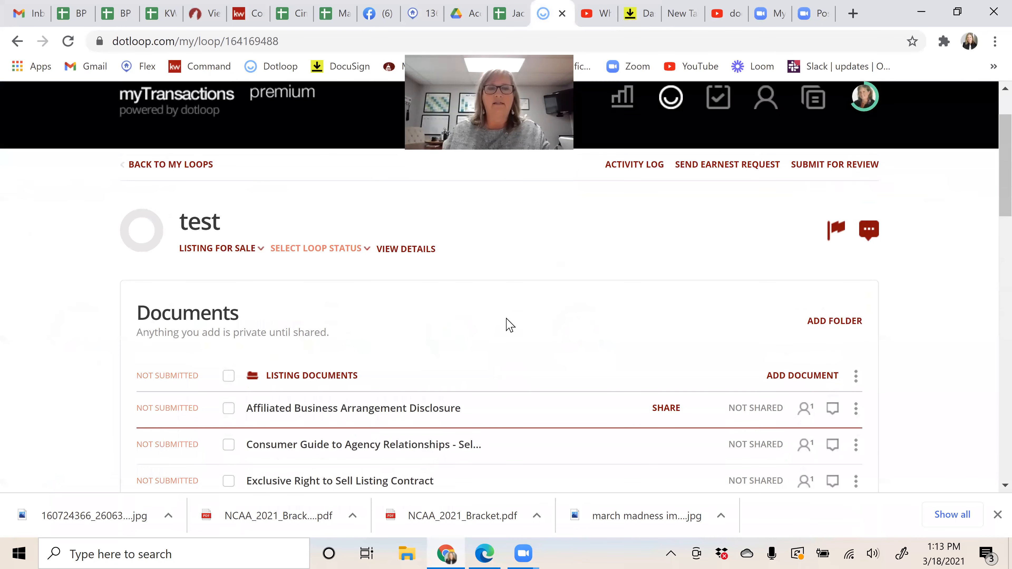
{"action": "scroll", "coordinate": [491, 315], "scroll_direction": "down", "scroll_amount": 1}
{"action": "scroll", "coordinate": [482, 315], "scroll_direction": "down", "scroll_amount": 1}
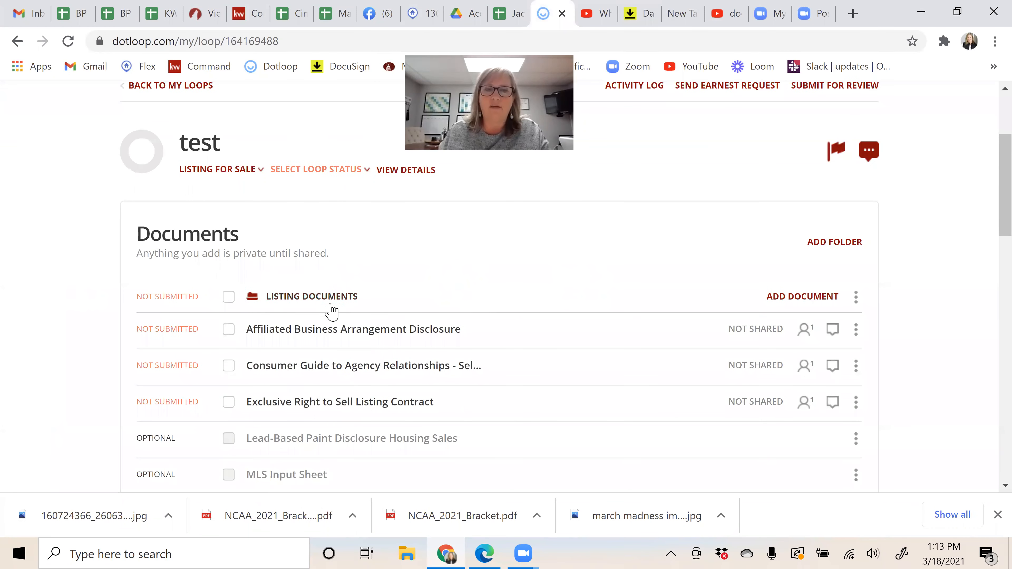
{"action": "scroll", "coordinate": [334, 319], "scroll_direction": "down", "scroll_amount": 2}
{"action": "scroll", "coordinate": [336, 318], "scroll_direction": "down", "scroll_amount": 10}
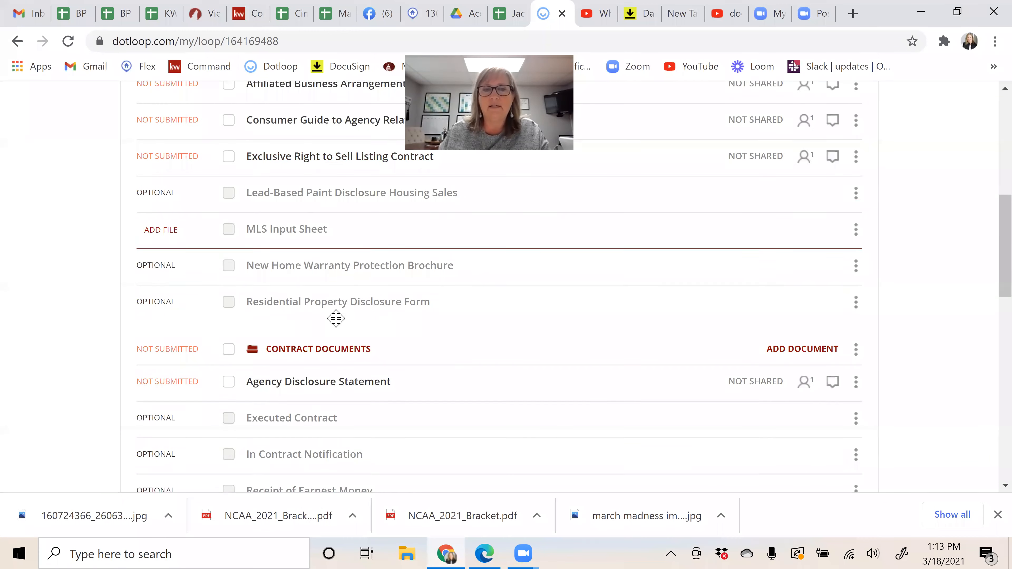
{"action": "scroll", "coordinate": [342, 326], "scroll_direction": "up", "scroll_amount": 10}
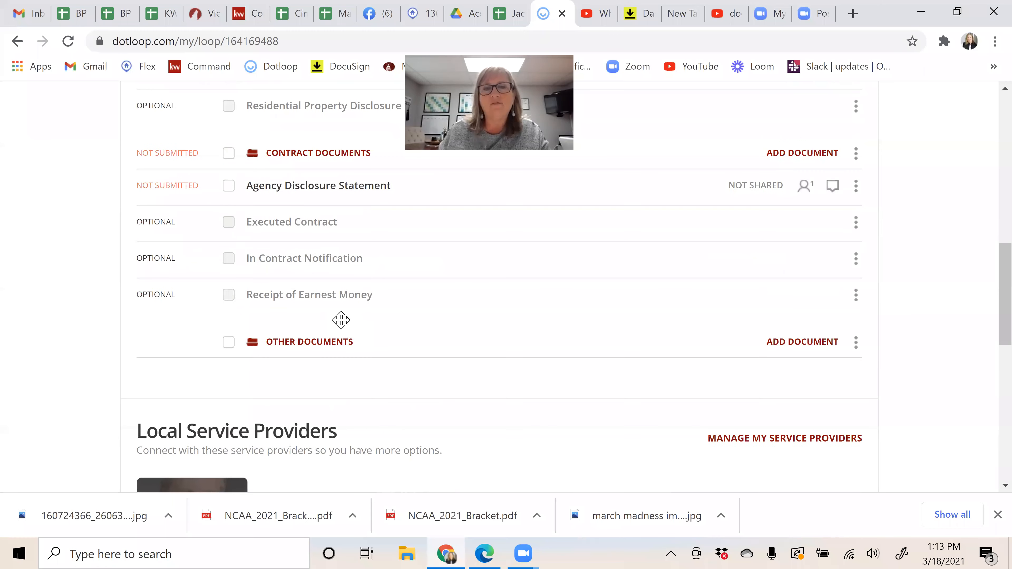
{"action": "scroll", "coordinate": [341, 320], "scroll_direction": "up", "scroll_amount": 1}
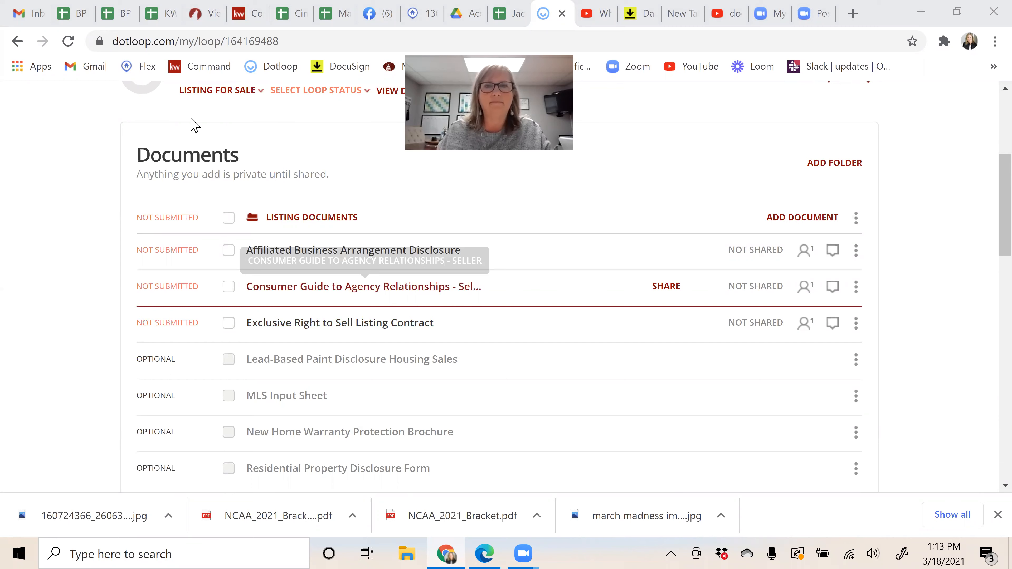
Step: Return to DocuSign Rooms and show the Rooms list of active rooms
{"action": "left_click", "coordinate": [636, 14]}
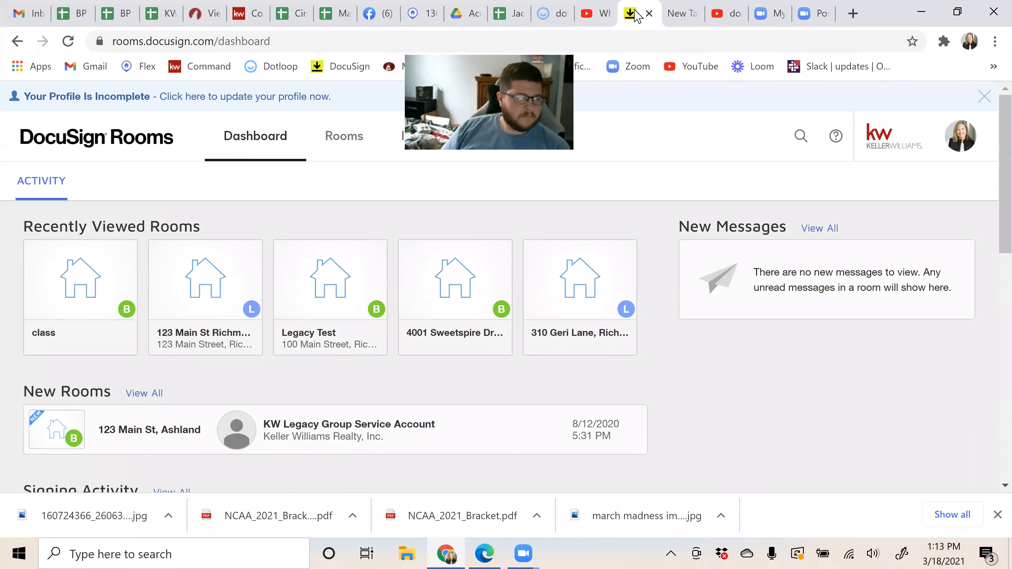
{"action": "left_click", "coordinate": [246, 338]}
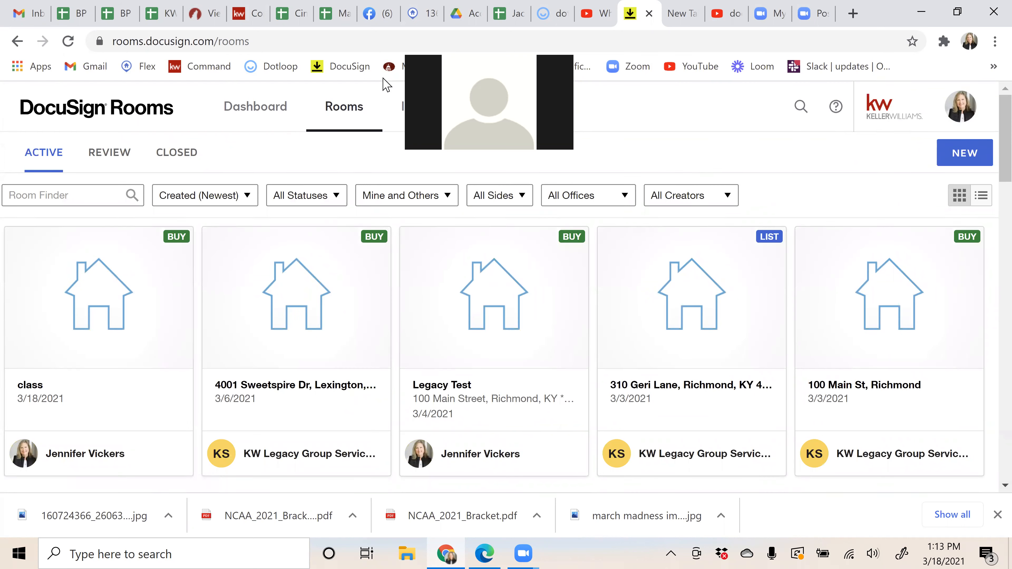
{"action": "left_click", "coordinate": [239, 16]}
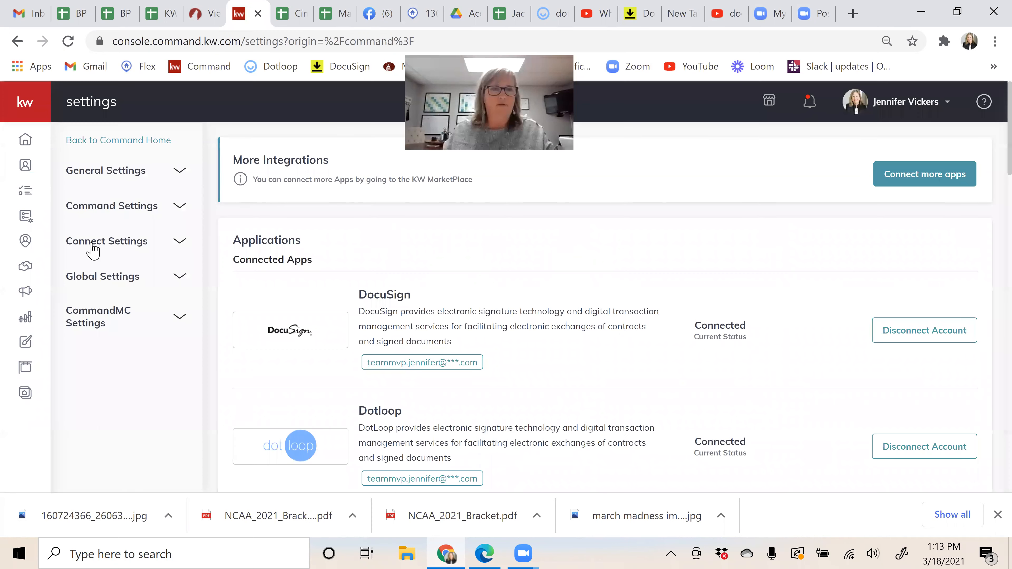
{"action": "left_click", "coordinate": [25, 267]}
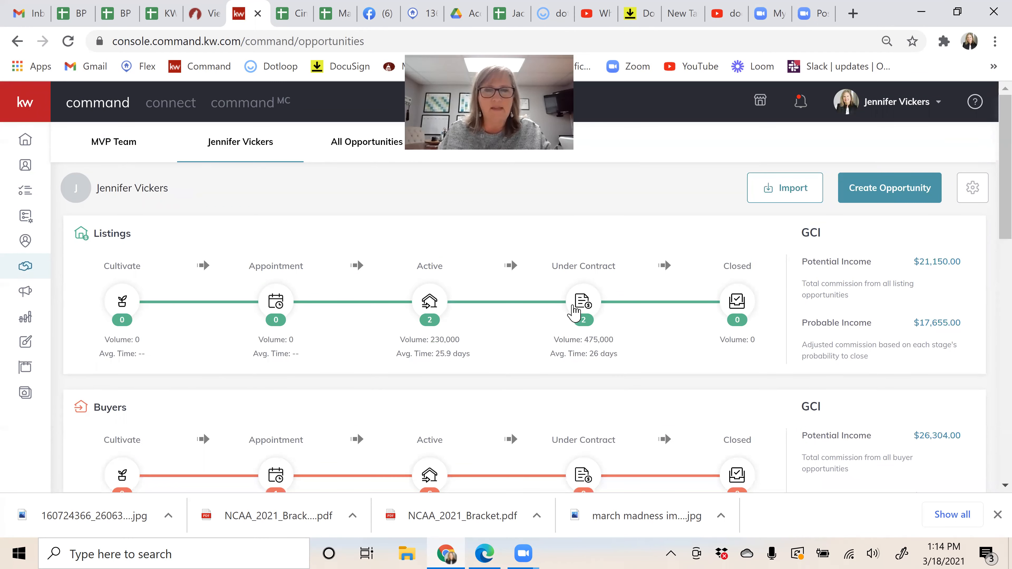
{"action": "left_click", "coordinate": [429, 307]}
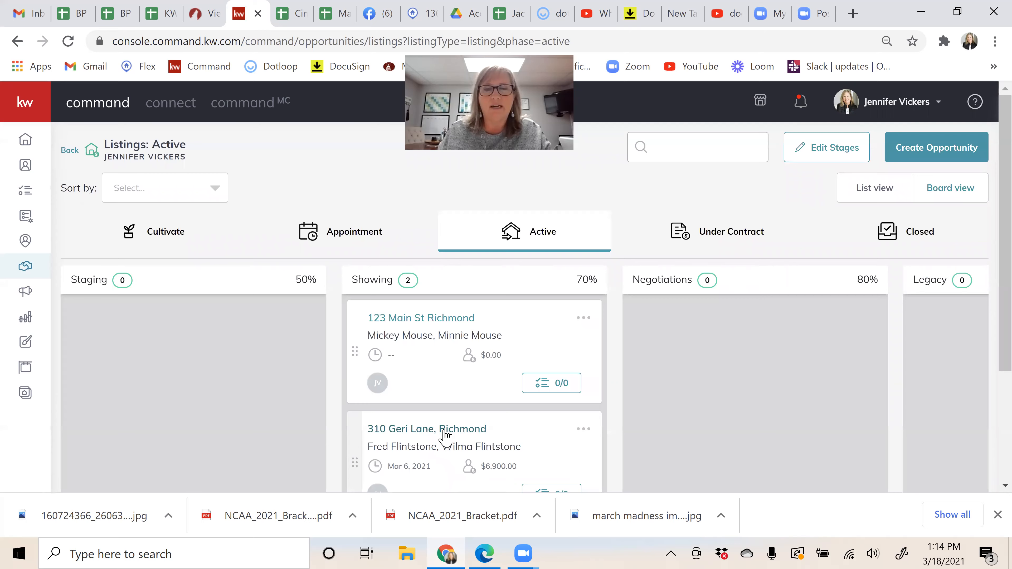
{"action": "left_click", "coordinate": [446, 435]}
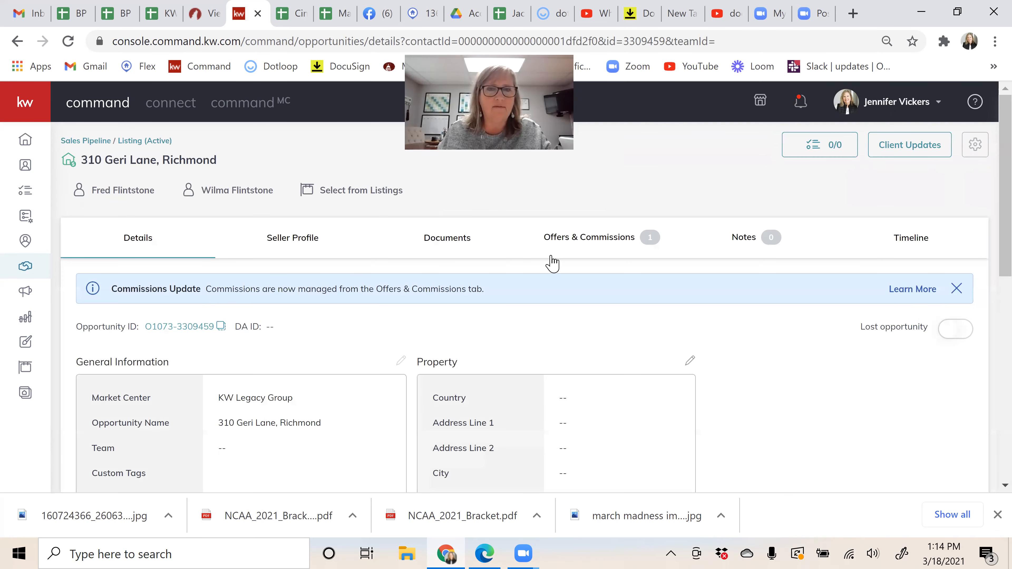
{"action": "left_click", "coordinate": [460, 240]}
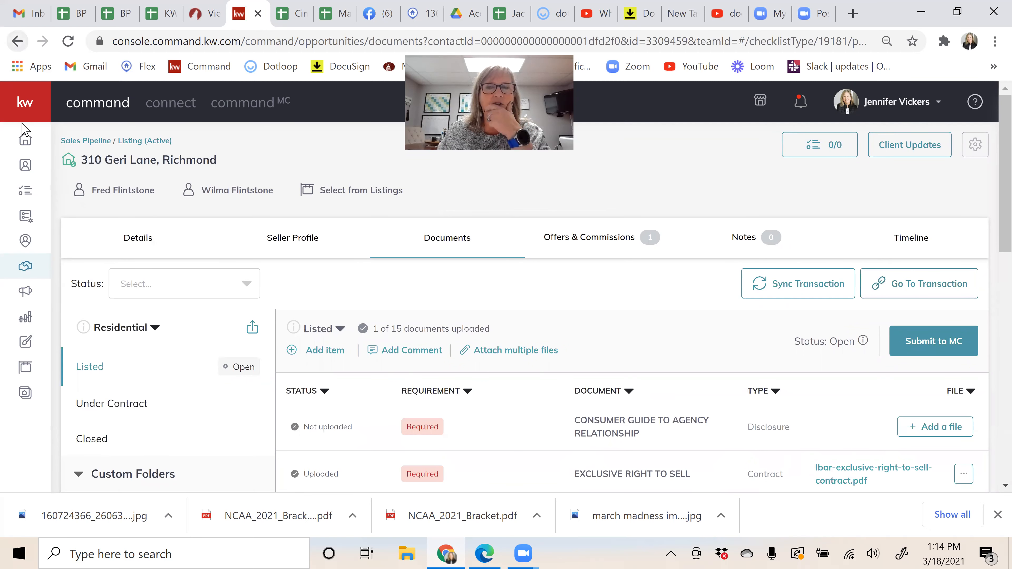
{"action": "left_click", "coordinate": [26, 272]}
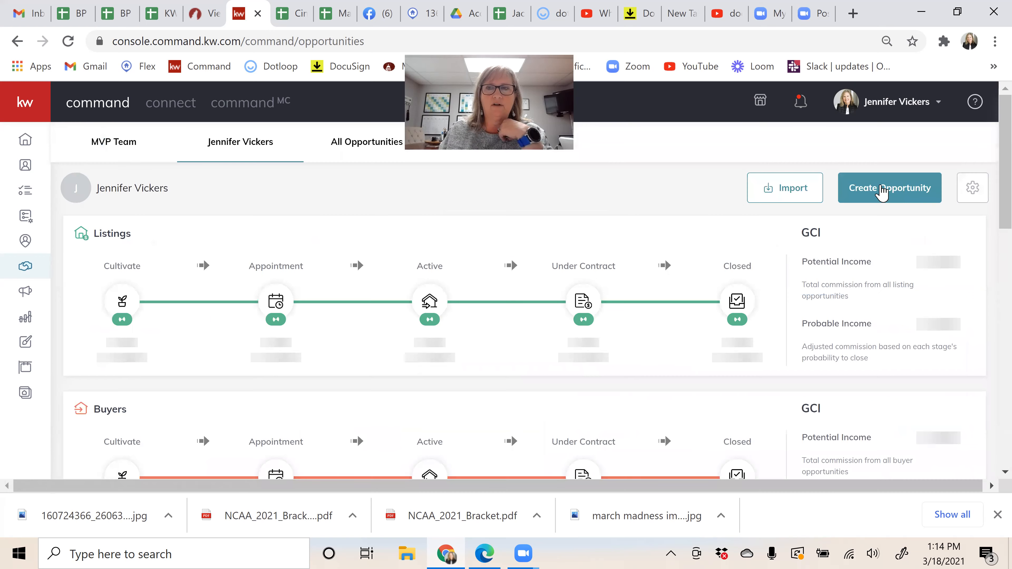
{"action": "left_click", "coordinate": [882, 193]}
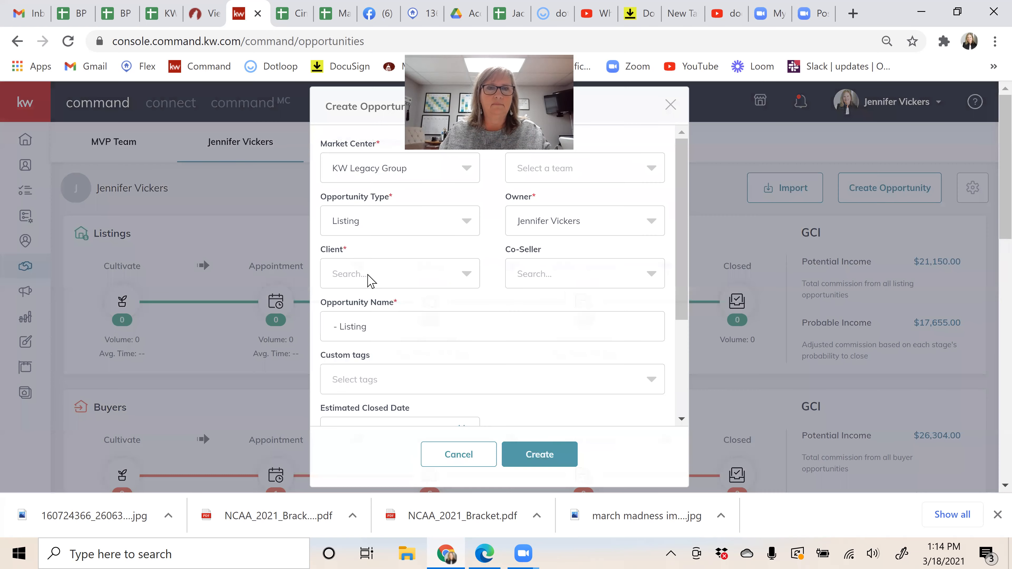
{"action": "left_click", "coordinate": [376, 270]}
{"action": "type", "text": "M"}
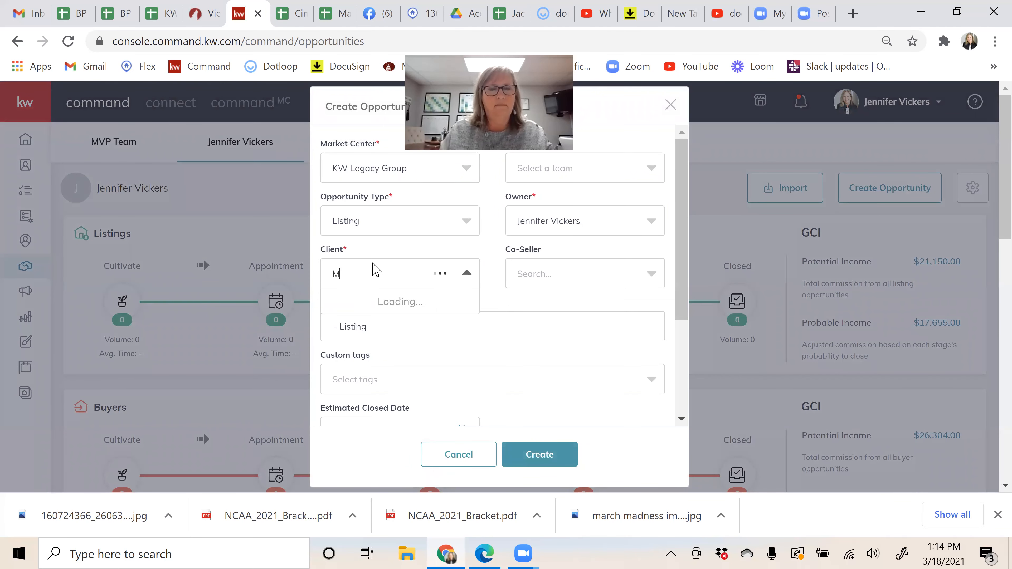
{"action": "type", "text": "ickey"}
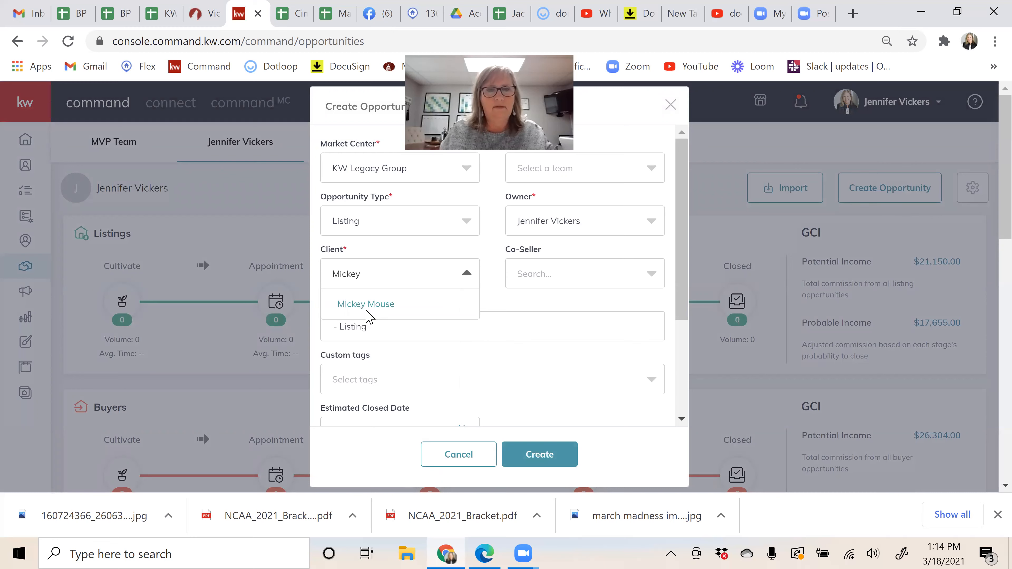
{"action": "left_click", "coordinate": [366, 309]}
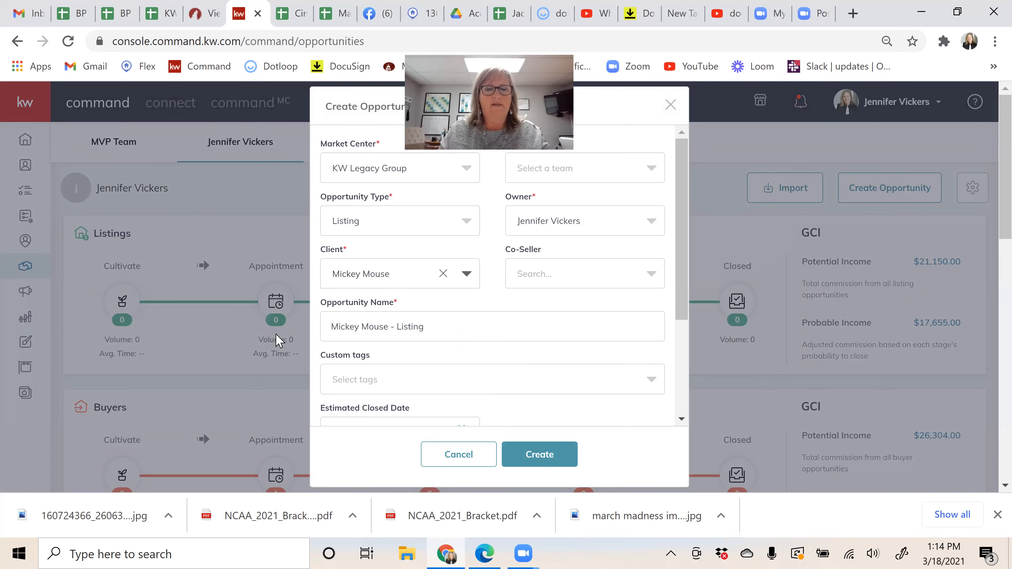
{"action": "key", "text": "Tab"}
{"action": "key", "text": "Tab"}
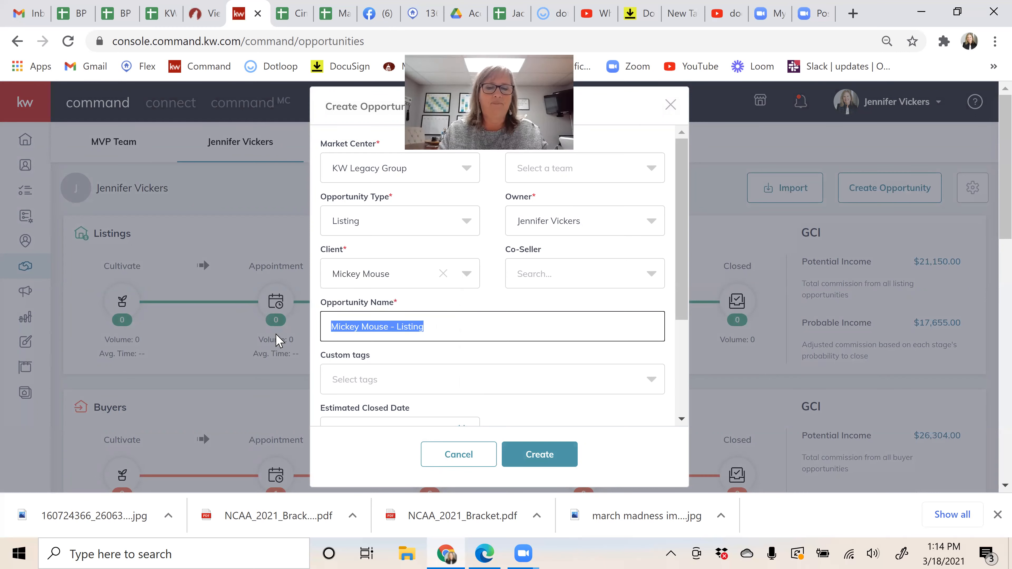
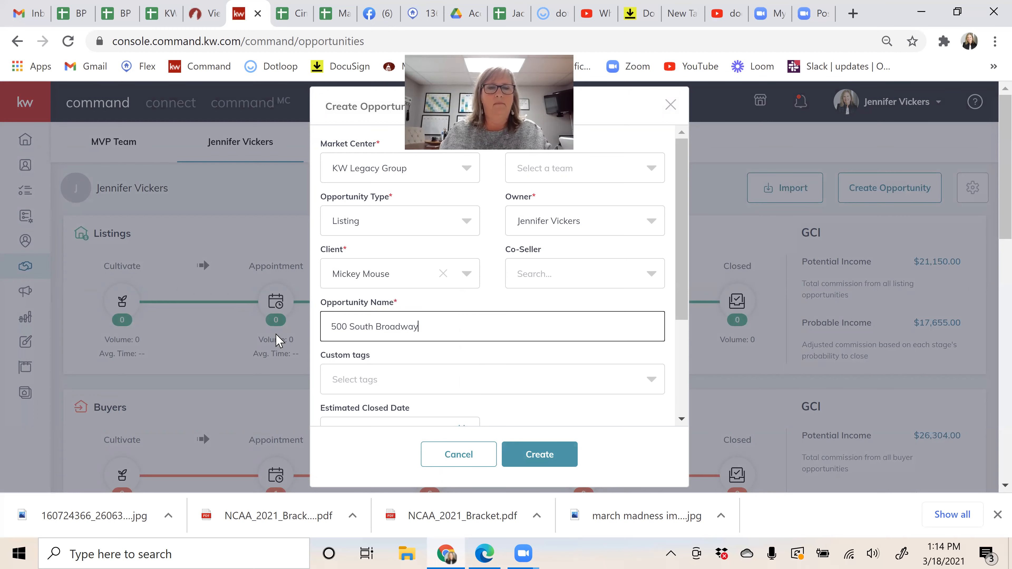
{"action": "scroll", "coordinate": [567, 353], "scroll_direction": "down", "scroll_amount": 4}
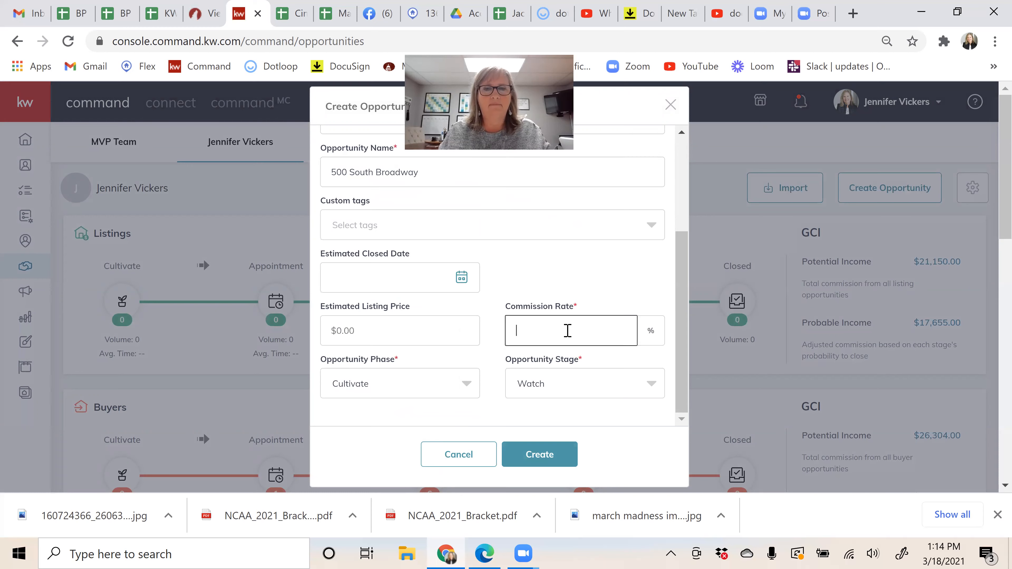
{"action": "left_click", "coordinate": [567, 332]}
{"action": "left_click", "coordinate": [531, 380]}
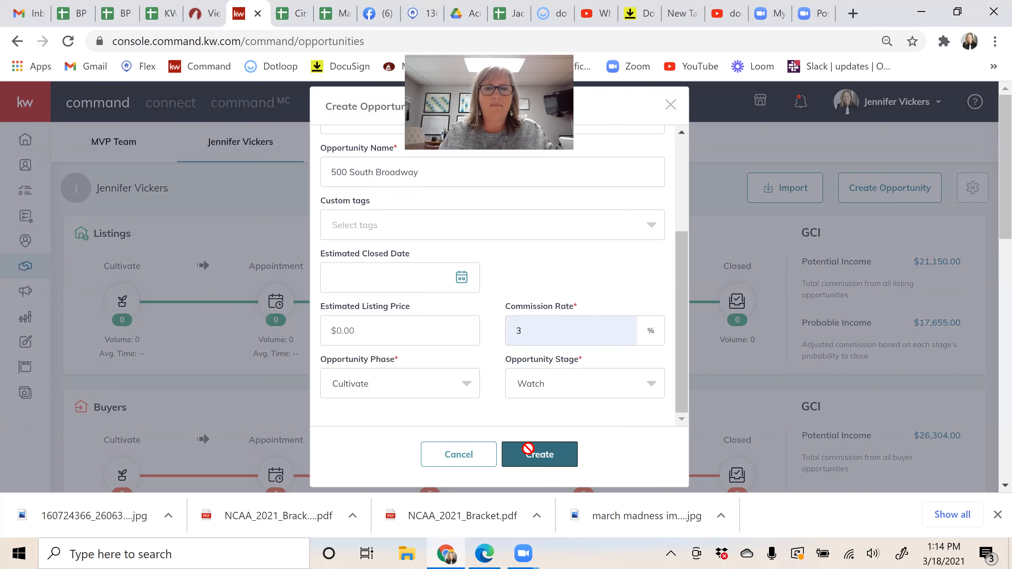
{"action": "left_click", "coordinate": [529, 453]}
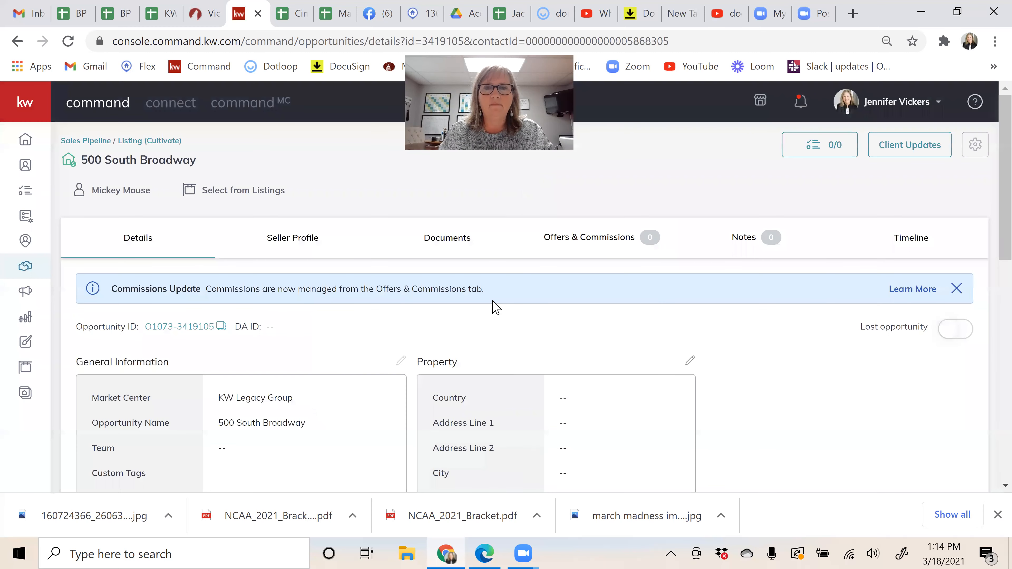
Step: Show the opportunity's Documents and the DocuSign or Dotloop transaction options
{"action": "left_click", "coordinate": [459, 242]}
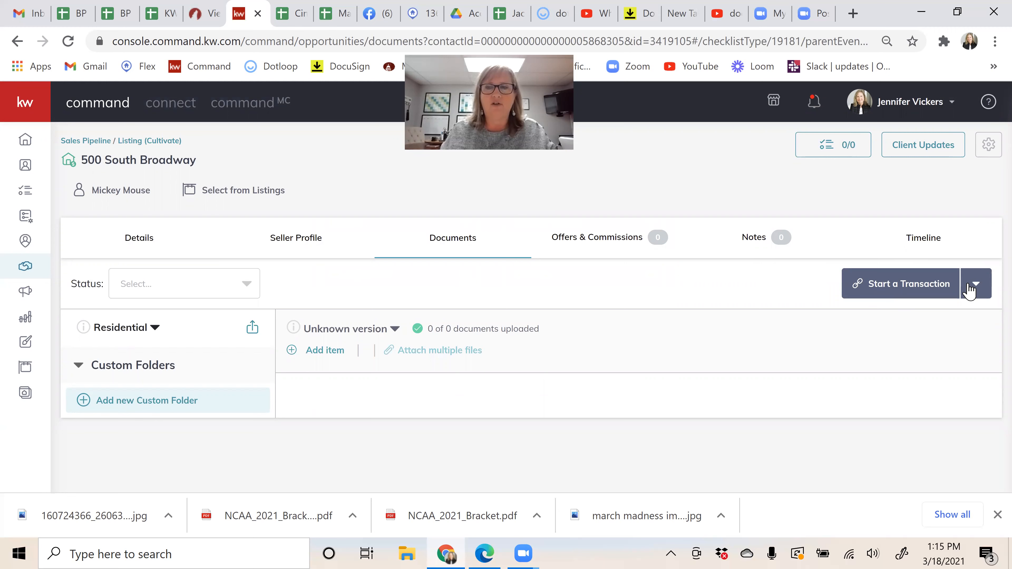
{"action": "left_click", "coordinate": [976, 295]}
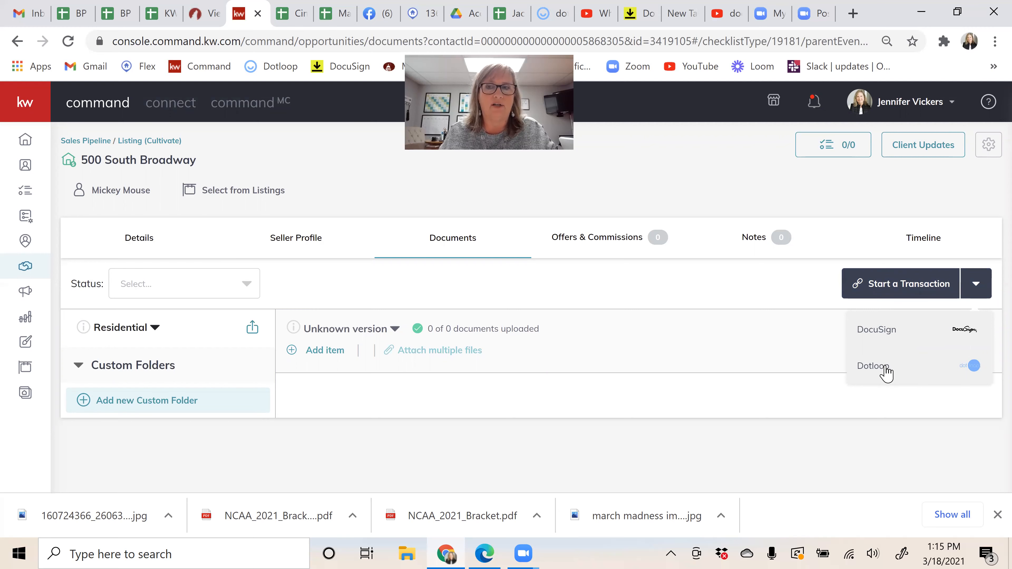
{"action": "left_click", "coordinate": [876, 331]}
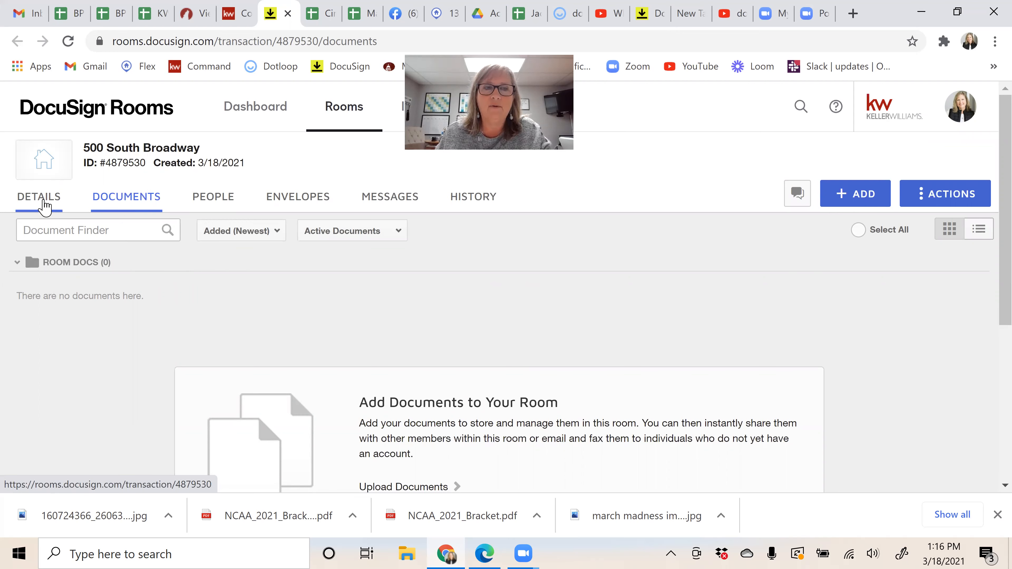
Step: Open the room's Details and switch them into edit mode
{"action": "left_click", "coordinate": [45, 206]}
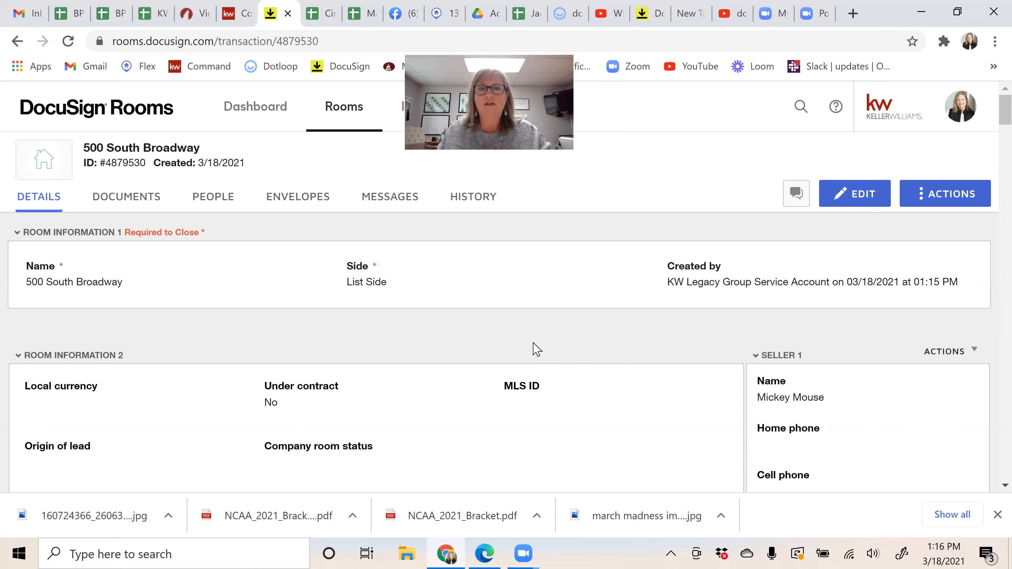
{"action": "left_click", "coordinate": [856, 198]}
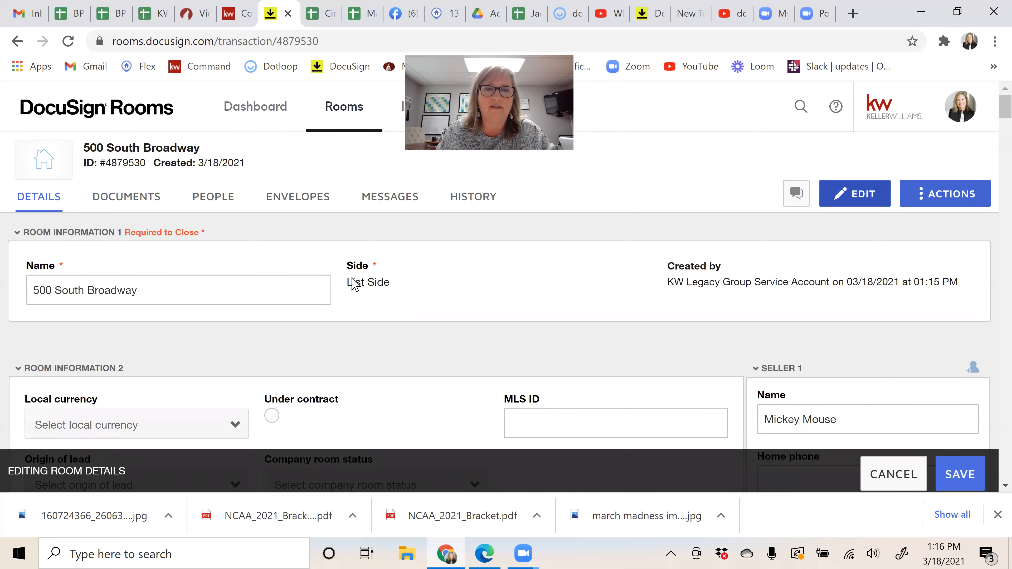
{"action": "scroll", "coordinate": [482, 288], "scroll_direction": "down", "scroll_amount": 4}
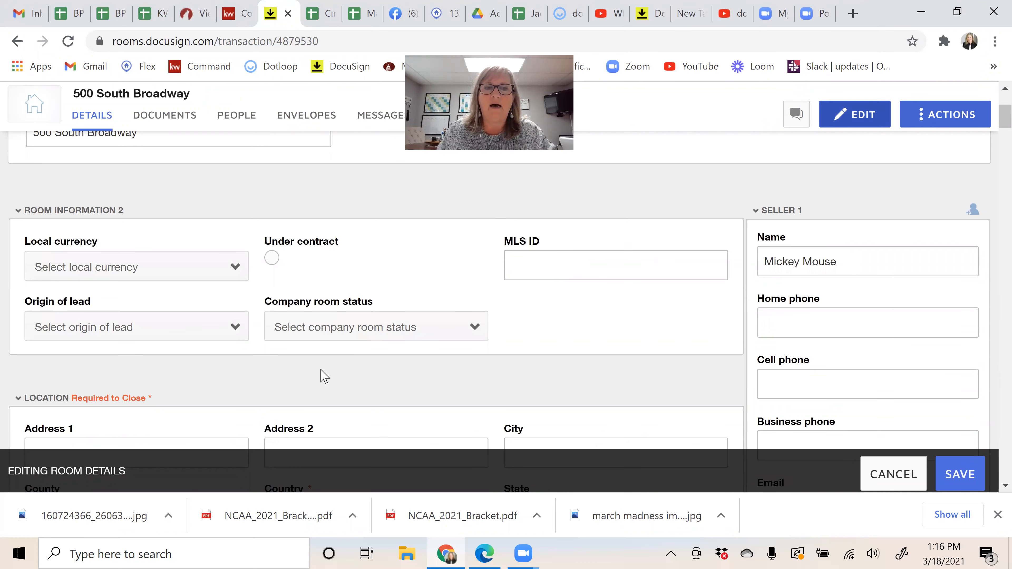
{"action": "scroll", "coordinate": [359, 358], "scroll_direction": "down", "scroll_amount": 2}
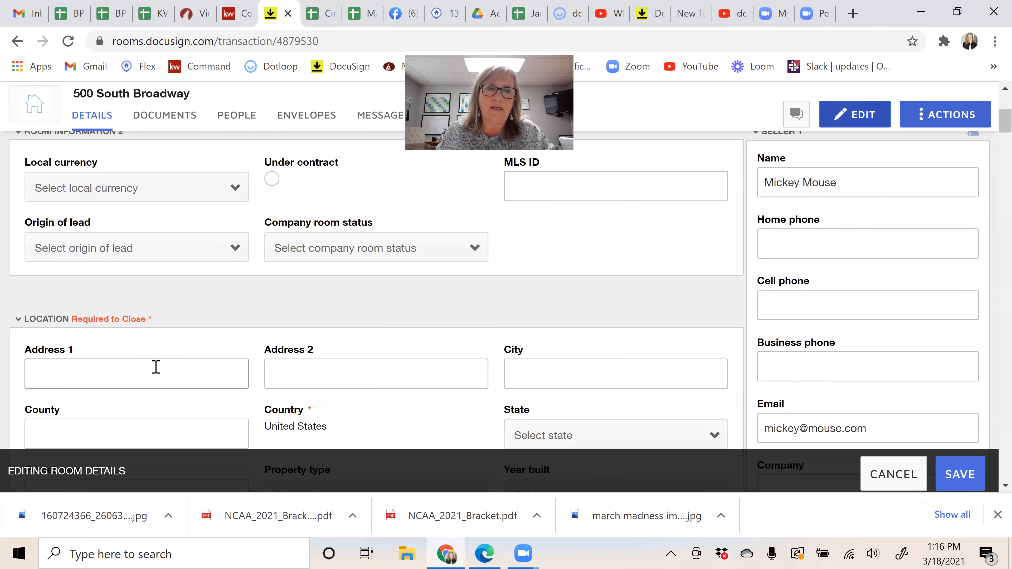
{"action": "scroll", "coordinate": [167, 317], "scroll_direction": "down", "scroll_amount": 4}
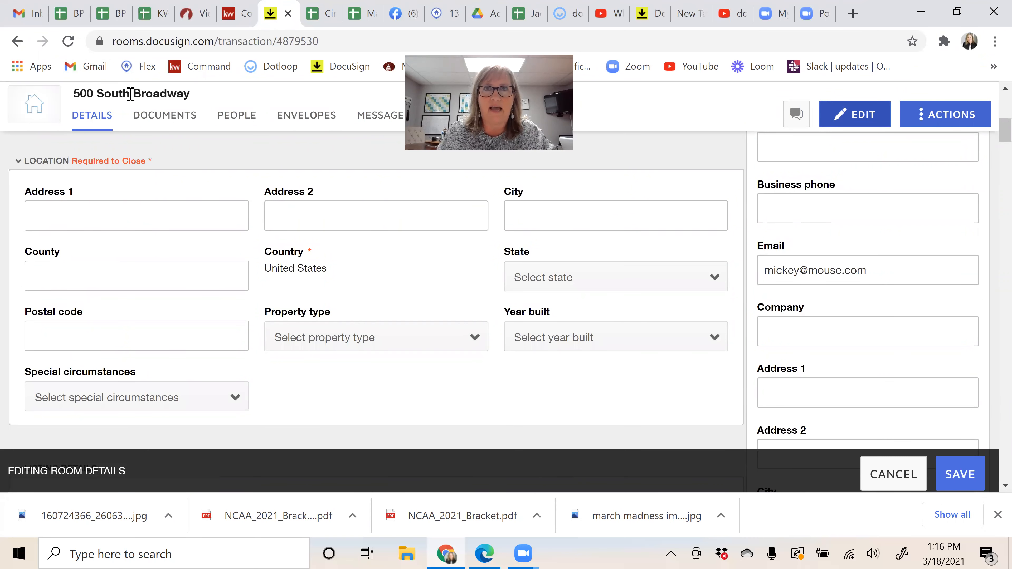
{"action": "left_click", "coordinate": [106, 210]}
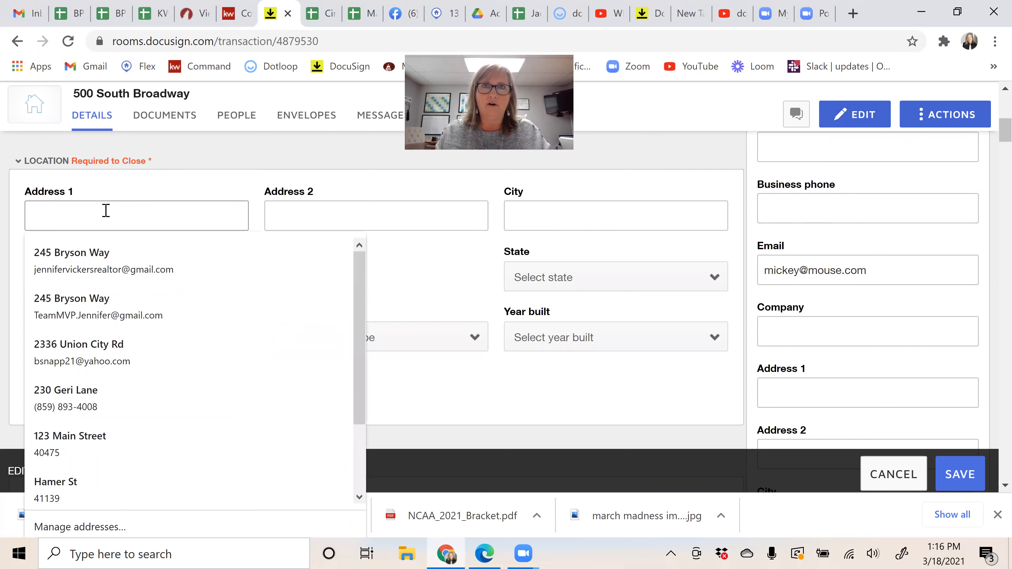
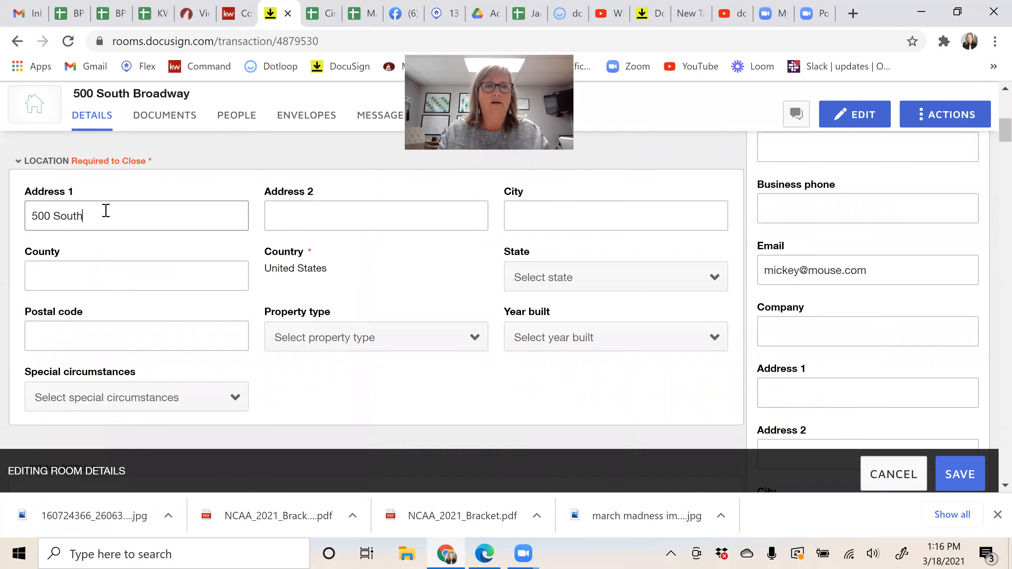
{"action": "key", "text": "Tab"}
{"action": "key", "text": "Tab"}
{"action": "type", "text": "Richmond"}
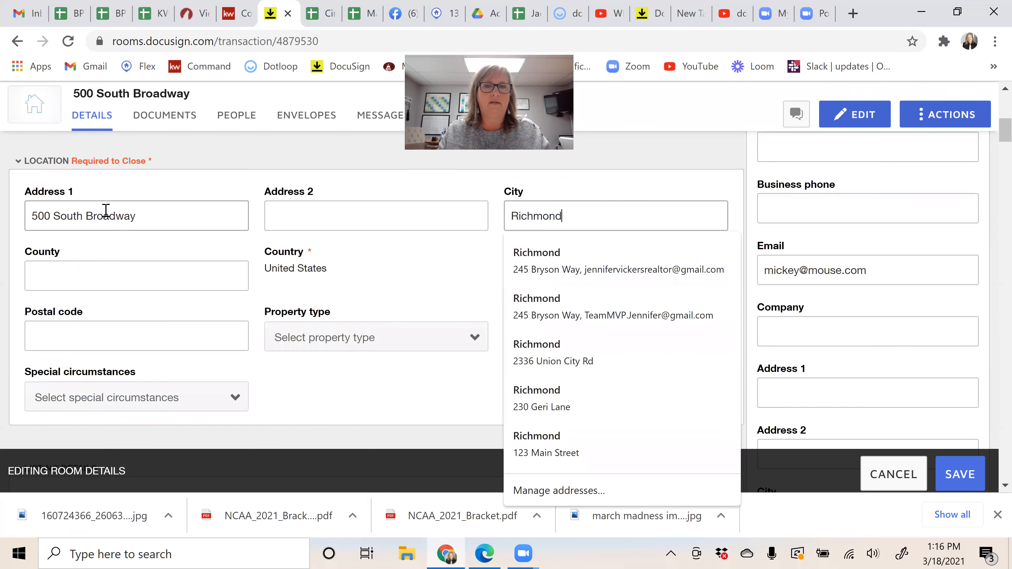
{"action": "key", "text": "Tab"}
{"action": "type", "text": "Madison"}
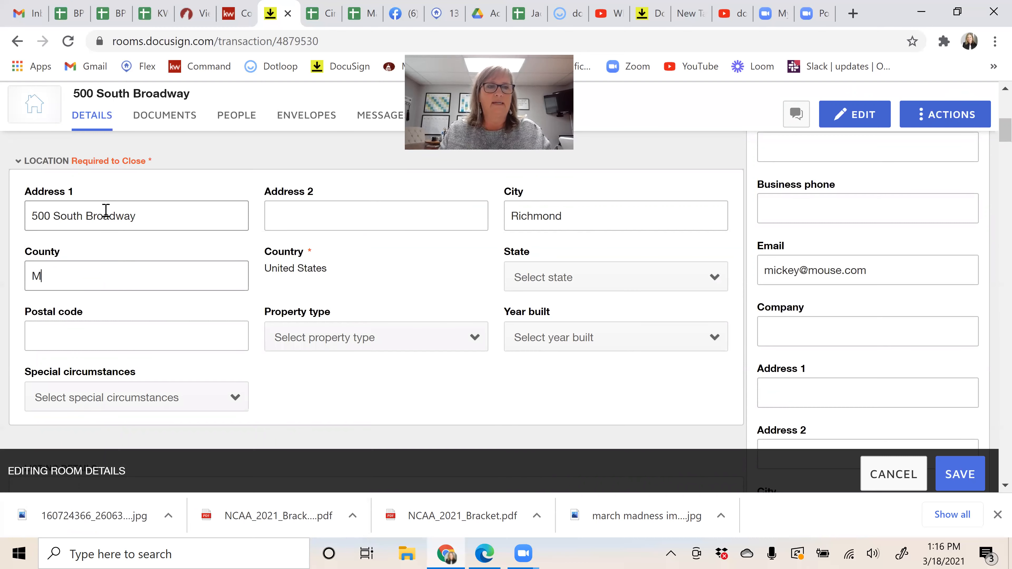
{"action": "key", "text": "Tab"}
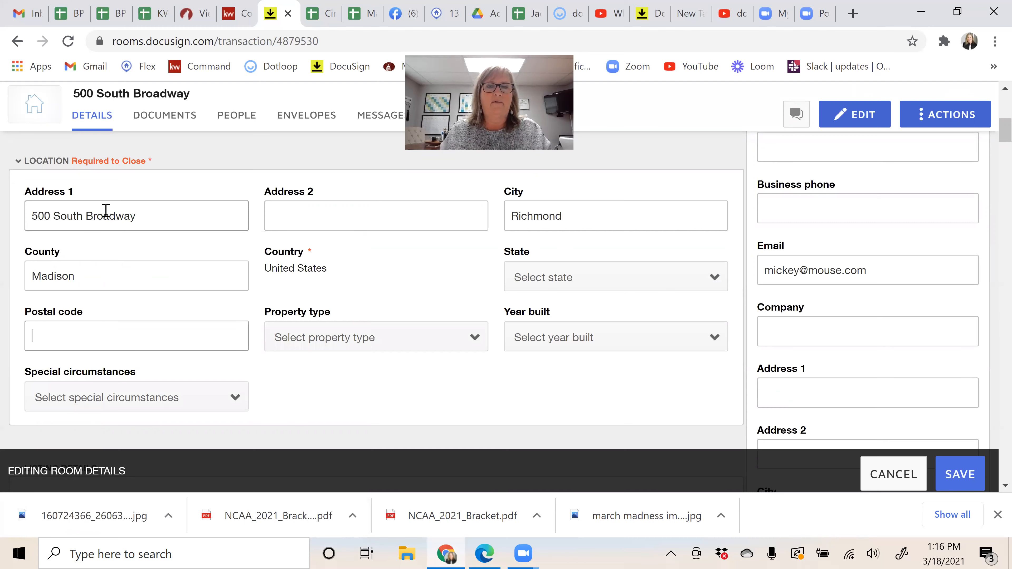
{"action": "left_click", "coordinate": [567, 288]}
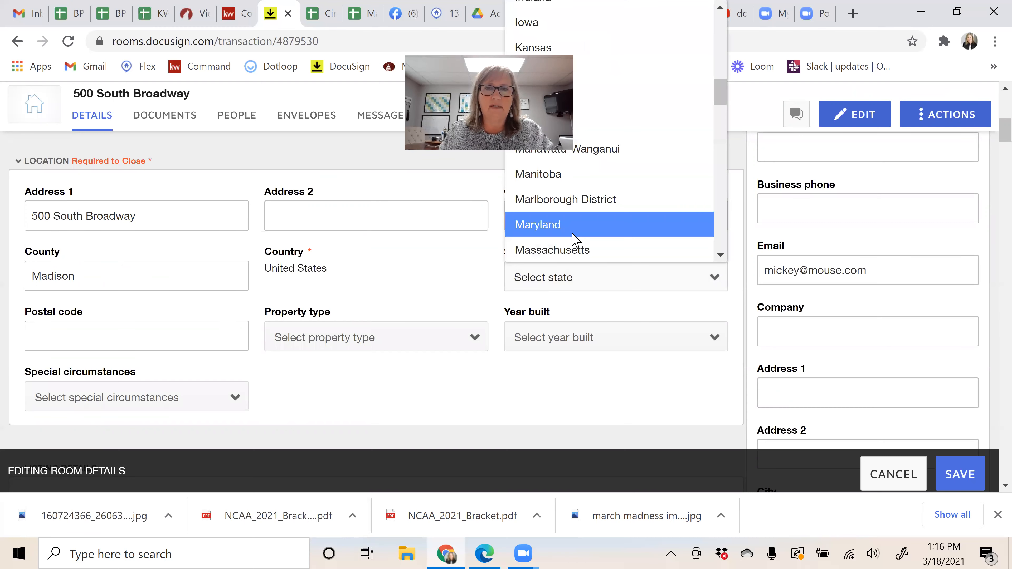
{"action": "scroll", "coordinate": [572, 234], "scroll_direction": "up", "scroll_amount": 2}
{"action": "left_click", "coordinate": [557, 229]}
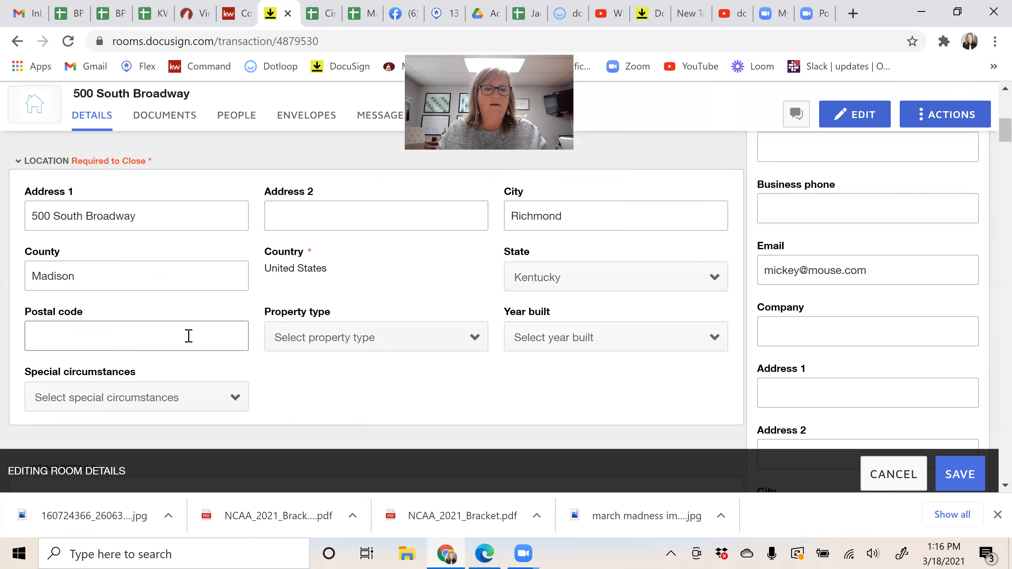
{"action": "type", "text": "40"}
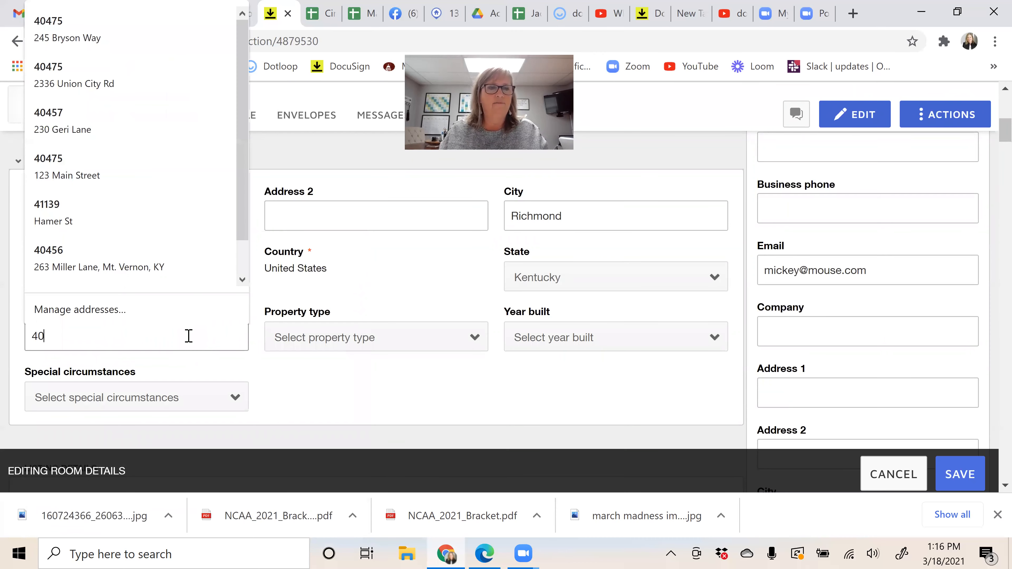
{"action": "type", "text": "475"}
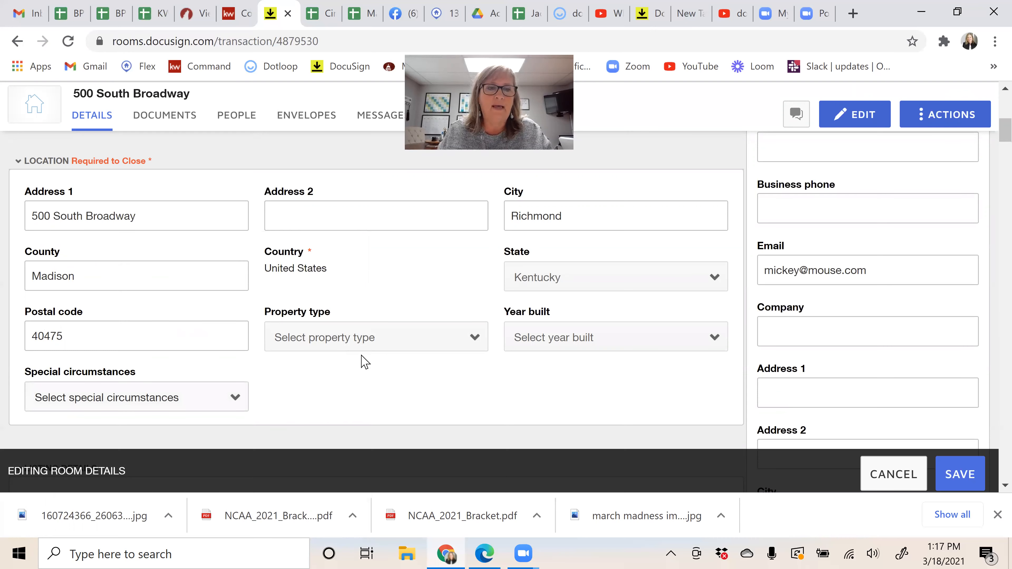
Step: In Offer Details, enter contract amount 250000 and offer date 3/18/2021
{"action": "scroll", "coordinate": [363, 361], "scroll_direction": "down", "scroll_amount": 2}
{"action": "scroll", "coordinate": [363, 361], "scroll_direction": "down", "scroll_amount": 4}
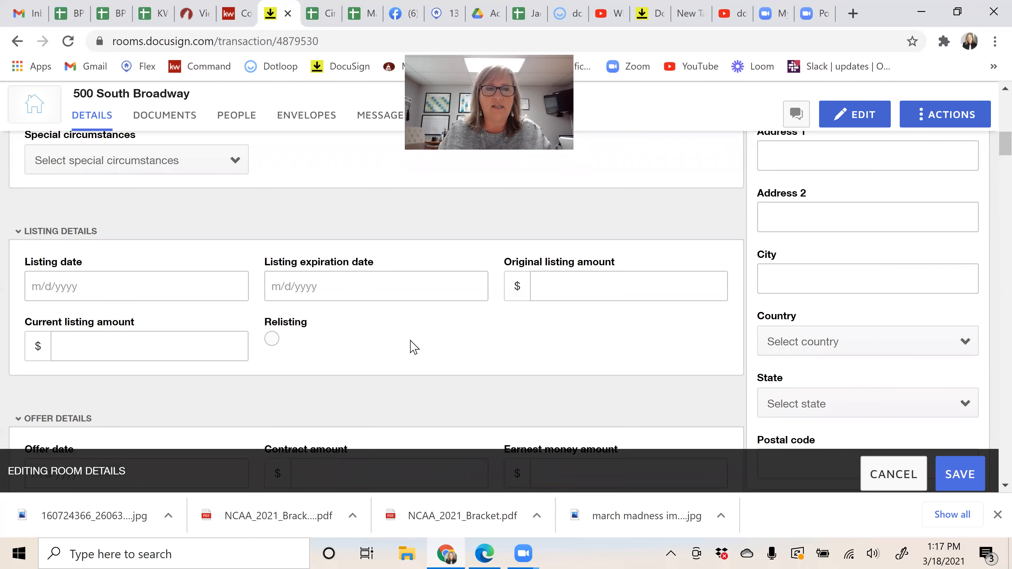
{"action": "scroll", "coordinate": [411, 347], "scroll_direction": "down", "scroll_amount": 4}
{"action": "scroll", "coordinate": [261, 284], "scroll_direction": "down", "scroll_amount": 3}
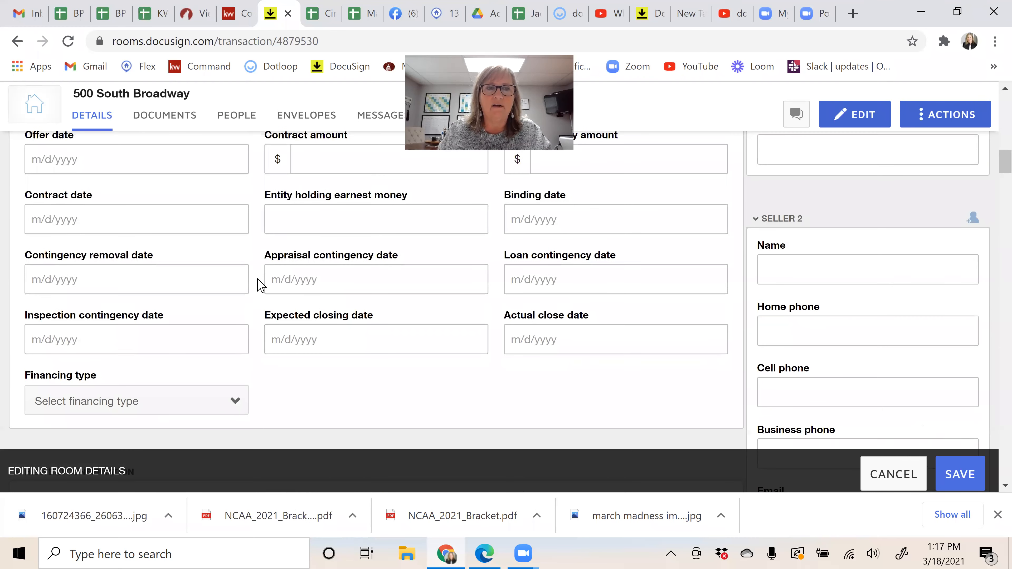
{"action": "scroll", "coordinate": [261, 284], "scroll_direction": "up", "scroll_amount": 1}
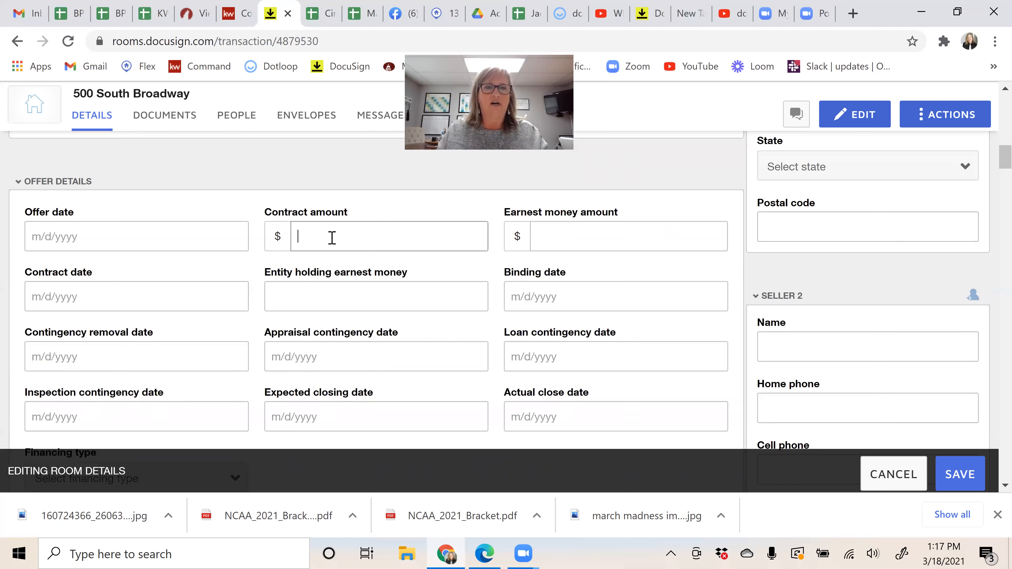
{"action": "type", "text": "250000"}
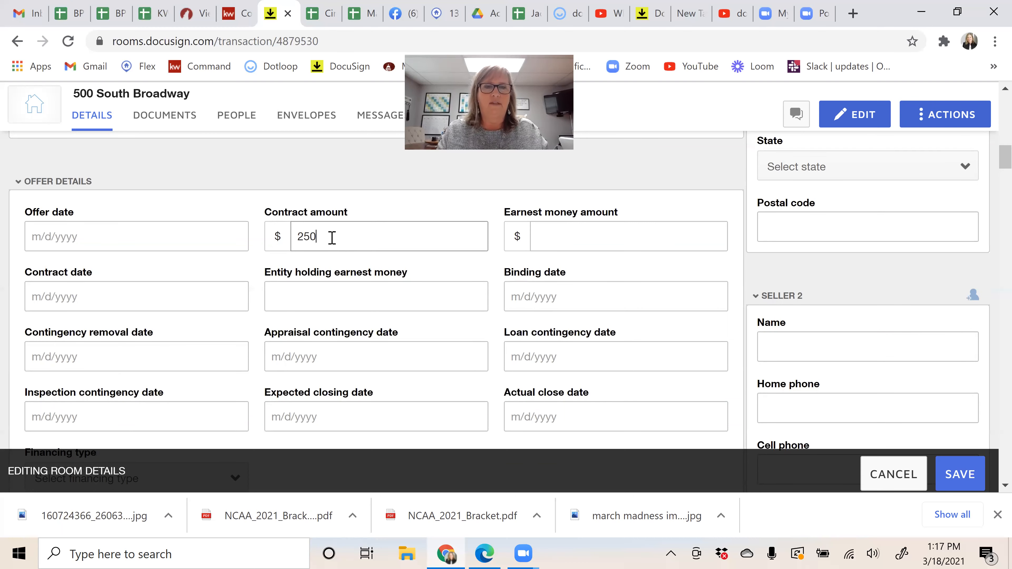
{"action": "left_click", "coordinate": [160, 230]}
{"action": "left_click", "coordinate": [131, 356]}
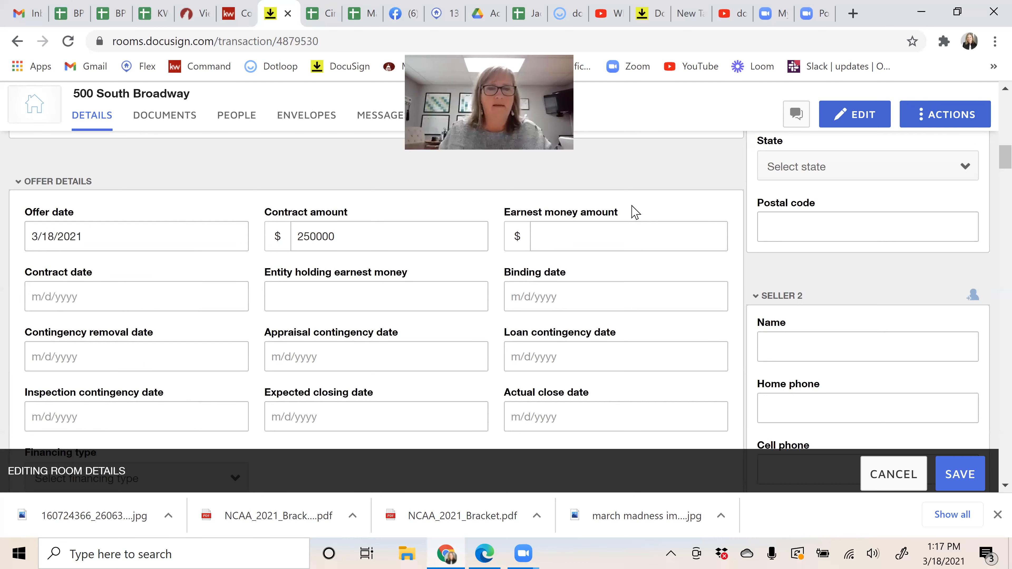
Step: Set earnest money to 1000, held by KW Legacy Group
{"action": "type", "text": "1000"}
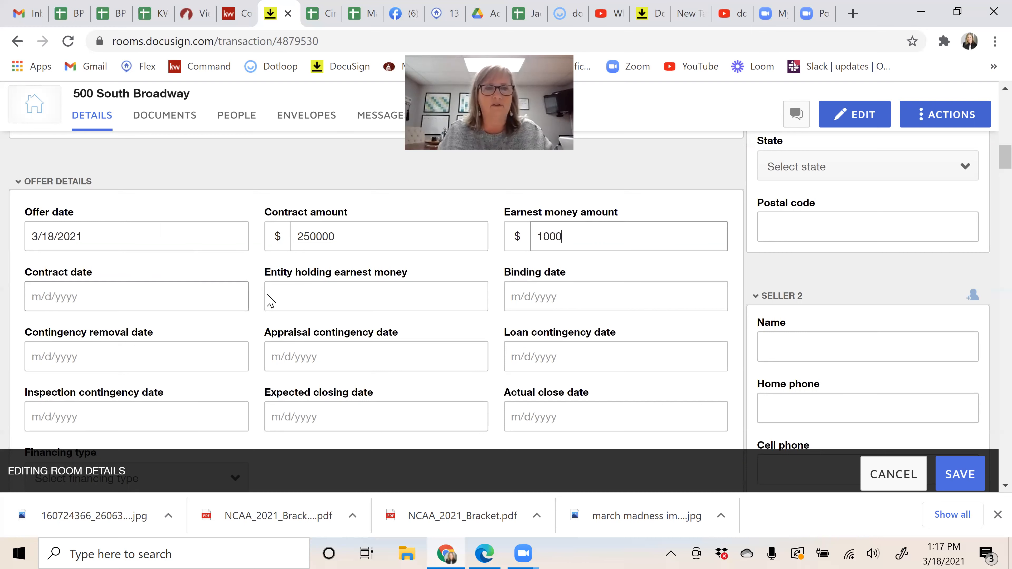
{"action": "left_click", "coordinate": [297, 294]}
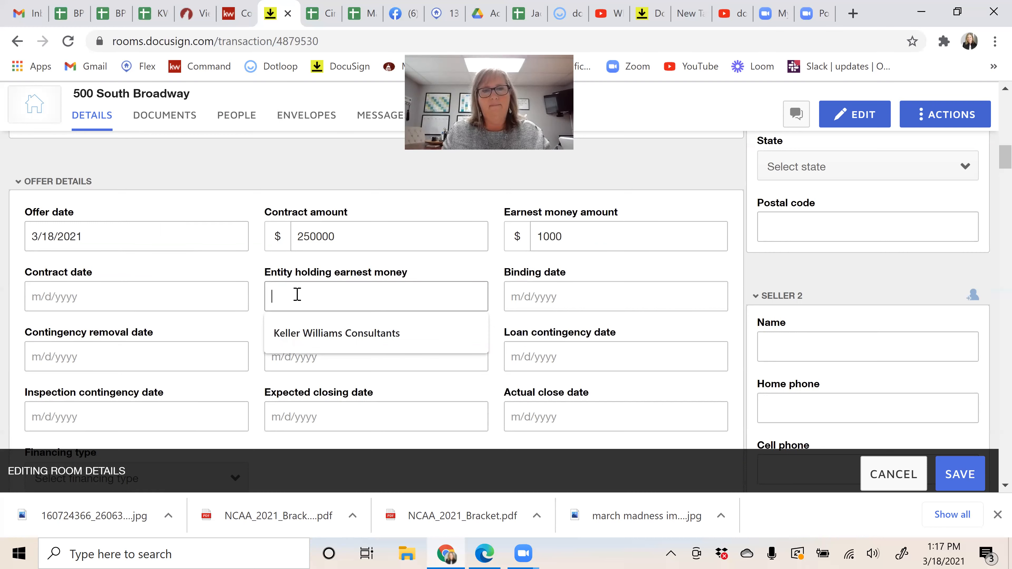
{"action": "type", "text": "KW Legacy Group"}
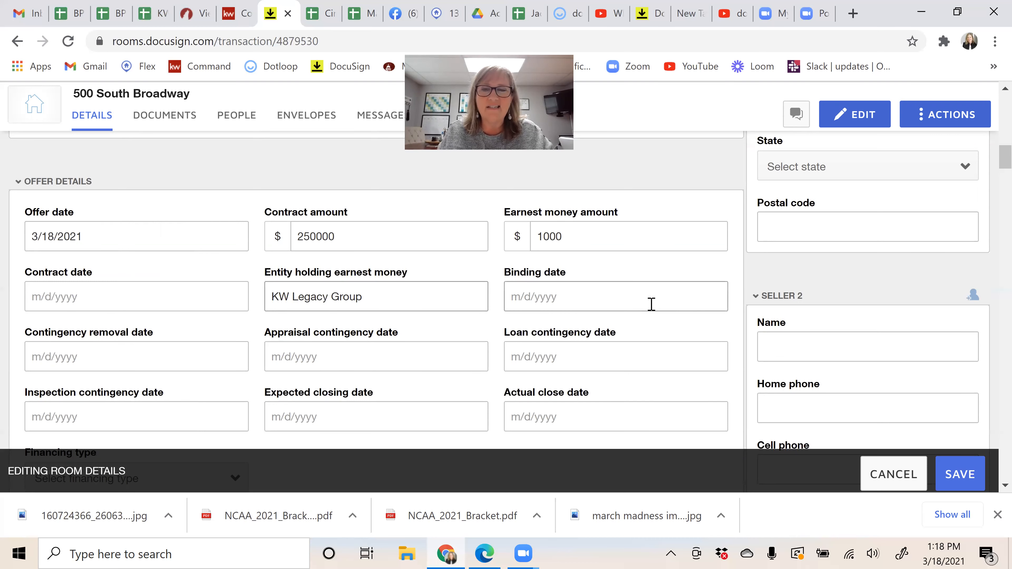
{"action": "scroll", "coordinate": [650, 307], "scroll_direction": "down", "scroll_amount": 2}
{"action": "scroll", "coordinate": [650, 311], "scroll_direction": "down", "scroll_amount": 7}
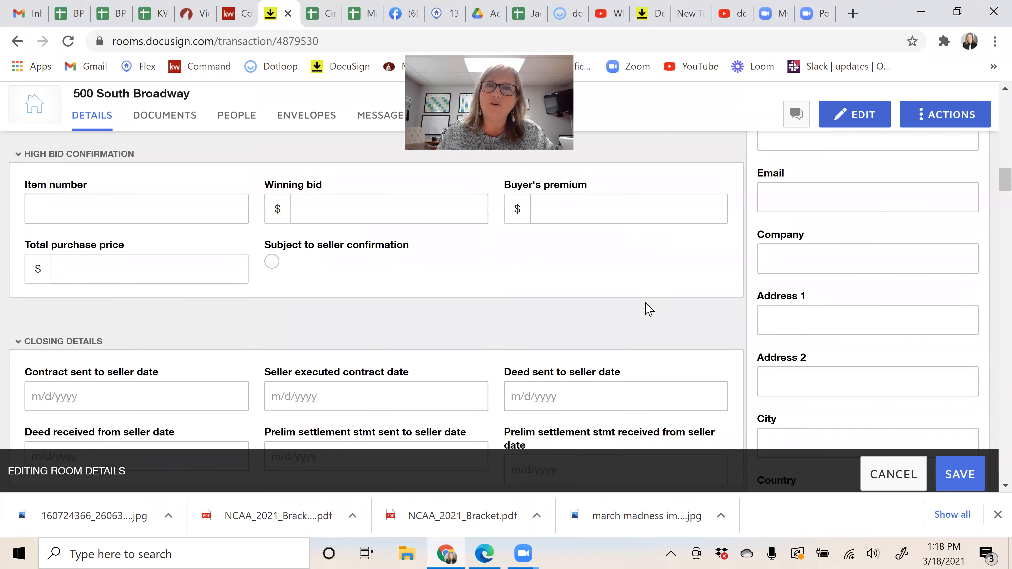
{"action": "scroll", "coordinate": [644, 307], "scroll_direction": "down", "scroll_amount": 2}
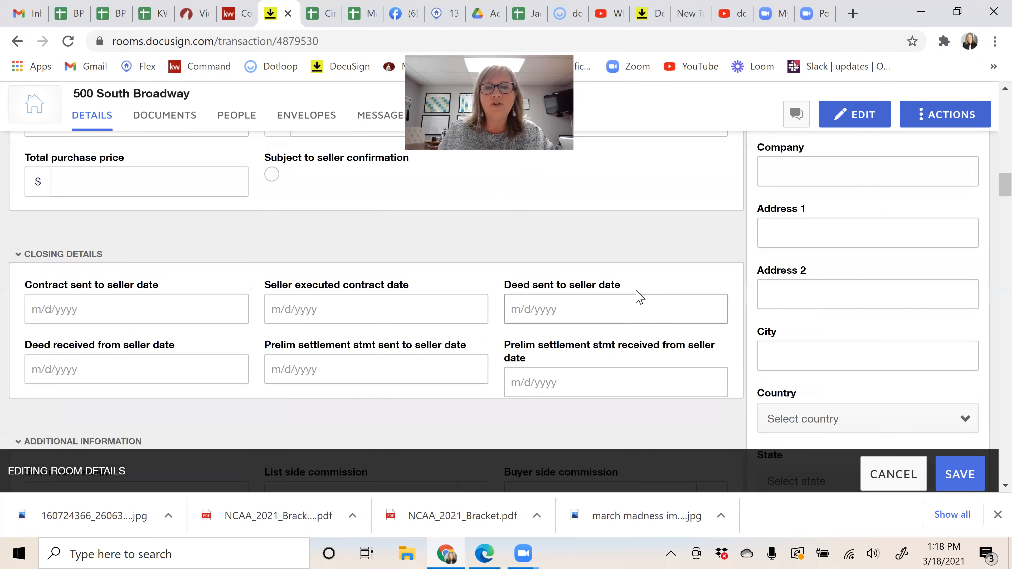
{"action": "scroll", "coordinate": [636, 298], "scroll_direction": "down", "scroll_amount": 2}
{"action": "scroll", "coordinate": [637, 298], "scroll_direction": "down", "scroll_amount": 9}
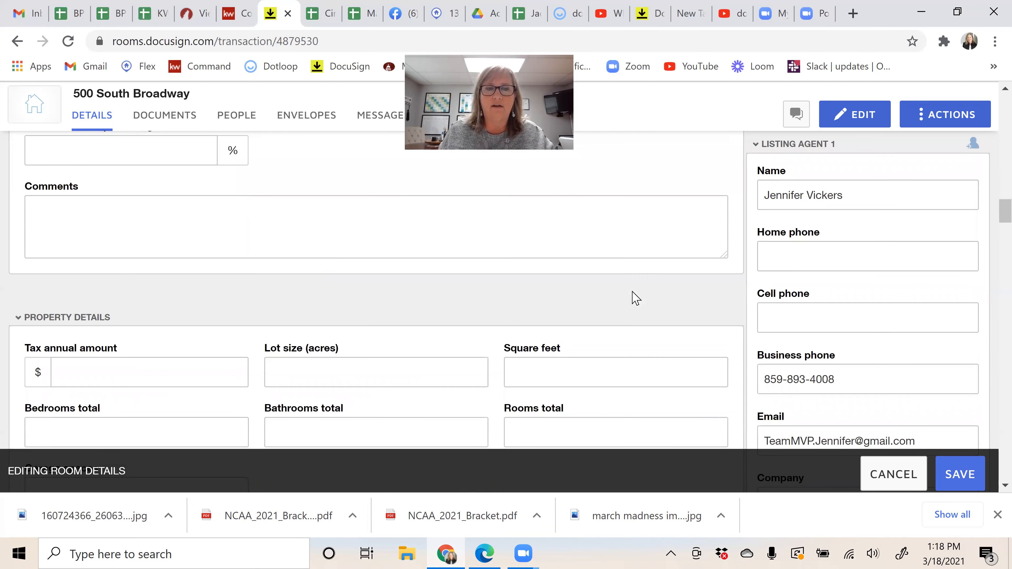
{"action": "scroll", "coordinate": [637, 298], "scroll_direction": "down", "scroll_amount": 5}
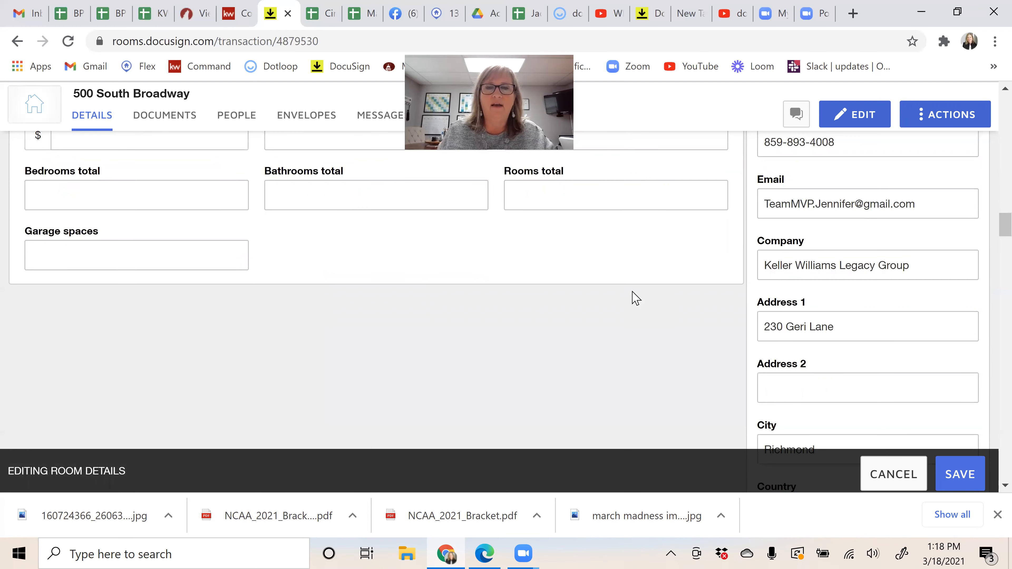
{"action": "scroll", "coordinate": [637, 298], "scroll_direction": "up", "scroll_amount": 4}
{"action": "scroll", "coordinate": [636, 298], "scroll_direction": "up", "scroll_amount": 8}
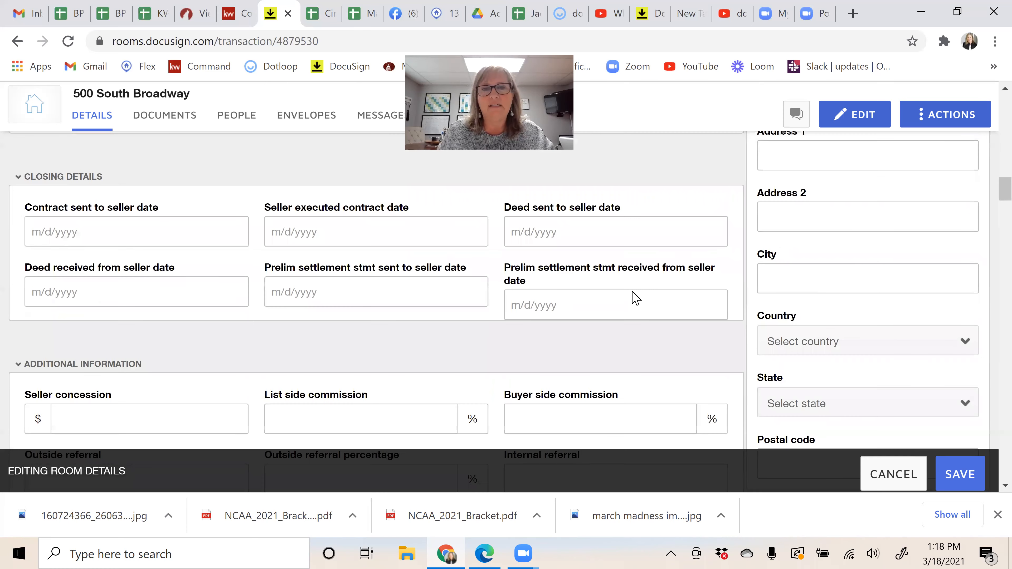
{"action": "scroll", "coordinate": [637, 298], "scroll_direction": "up", "scroll_amount": 8}
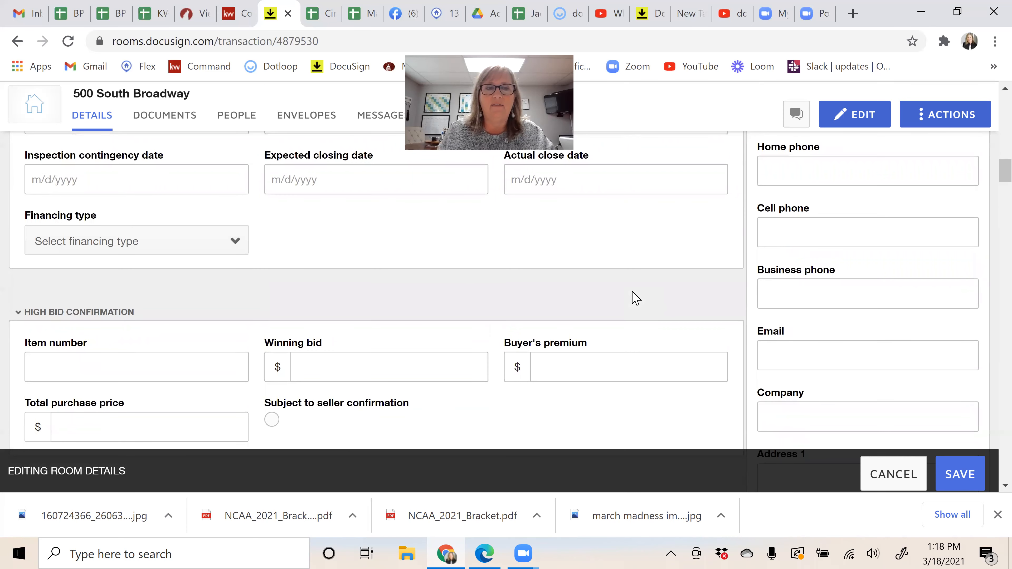
{"action": "scroll", "coordinate": [636, 298], "scroll_direction": "up", "scroll_amount": 4}
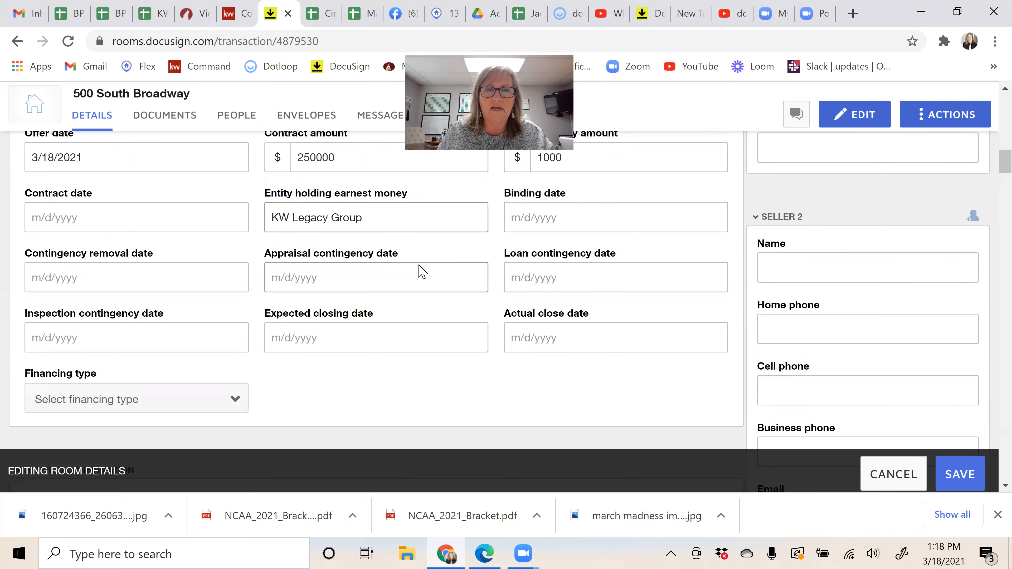
{"action": "scroll", "coordinate": [422, 272], "scroll_direction": "up", "scroll_amount": 2}
{"action": "scroll", "coordinate": [423, 272], "scroll_direction": "up", "scroll_amount": 10}
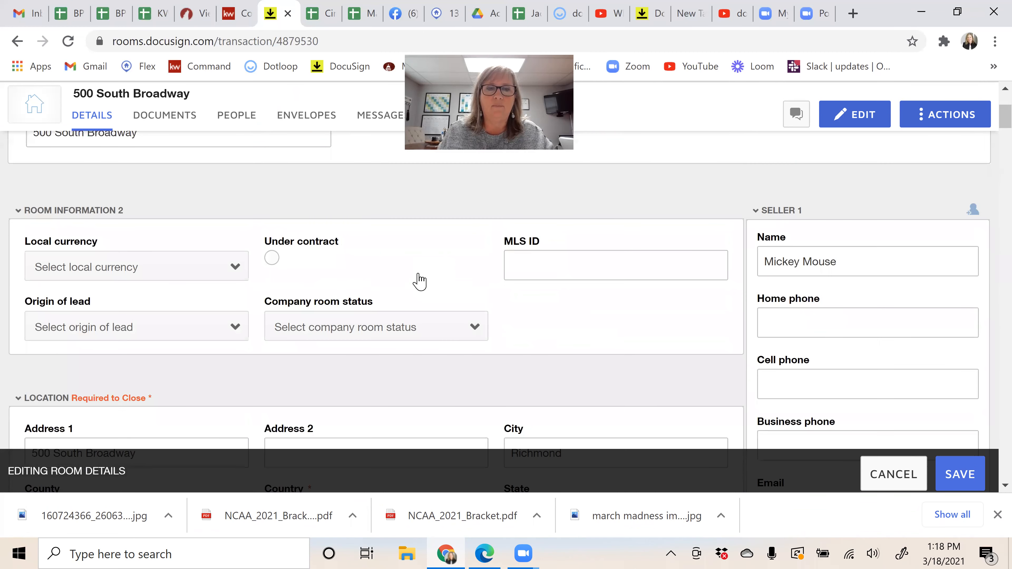
{"action": "scroll", "coordinate": [418, 280], "scroll_direction": "down", "scroll_amount": 4}
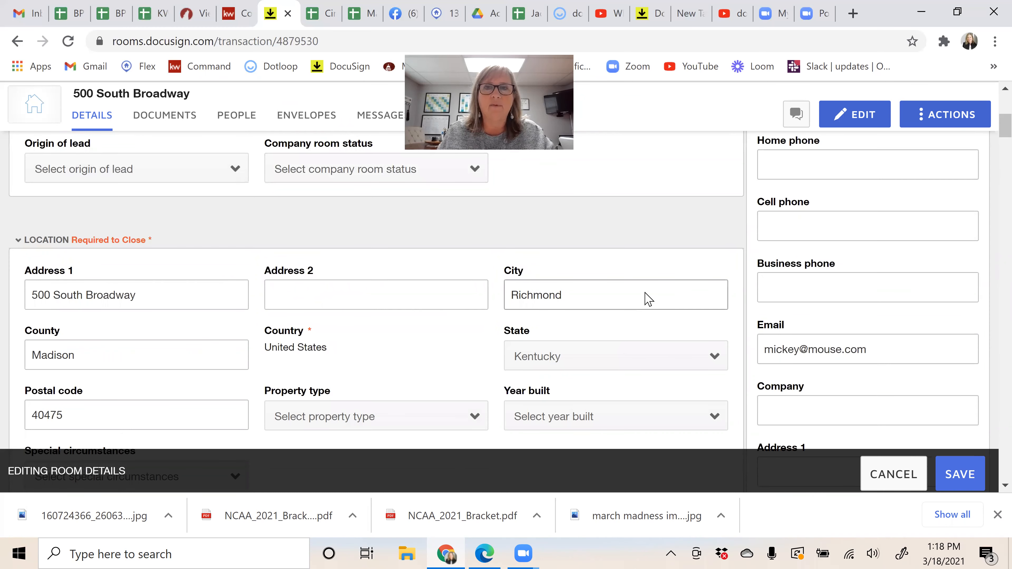
{"action": "scroll", "coordinate": [849, 348], "scroll_direction": "up", "scroll_amount": 8}
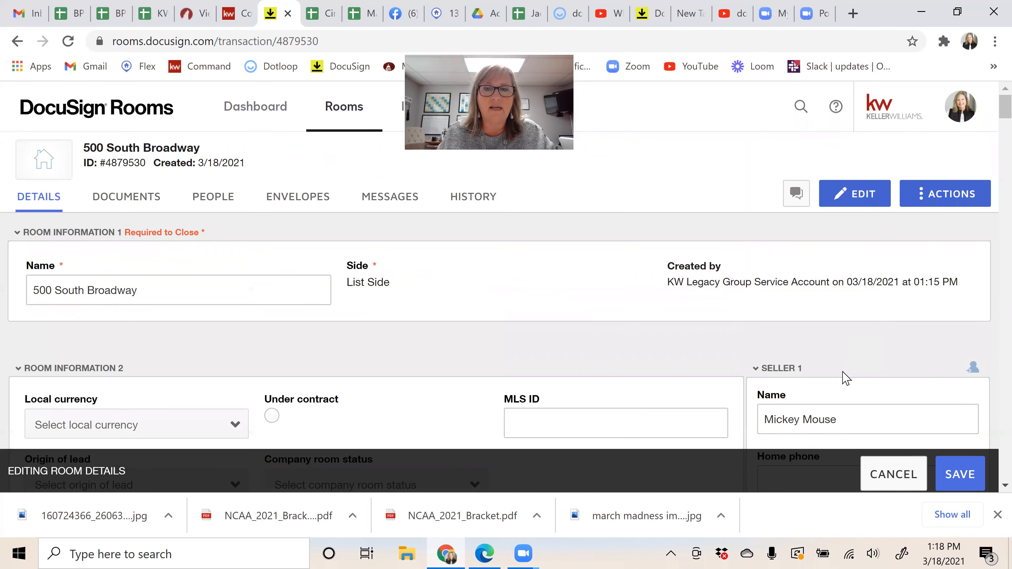
{"action": "scroll", "coordinate": [821, 251], "scroll_direction": "down", "scroll_amount": 4}
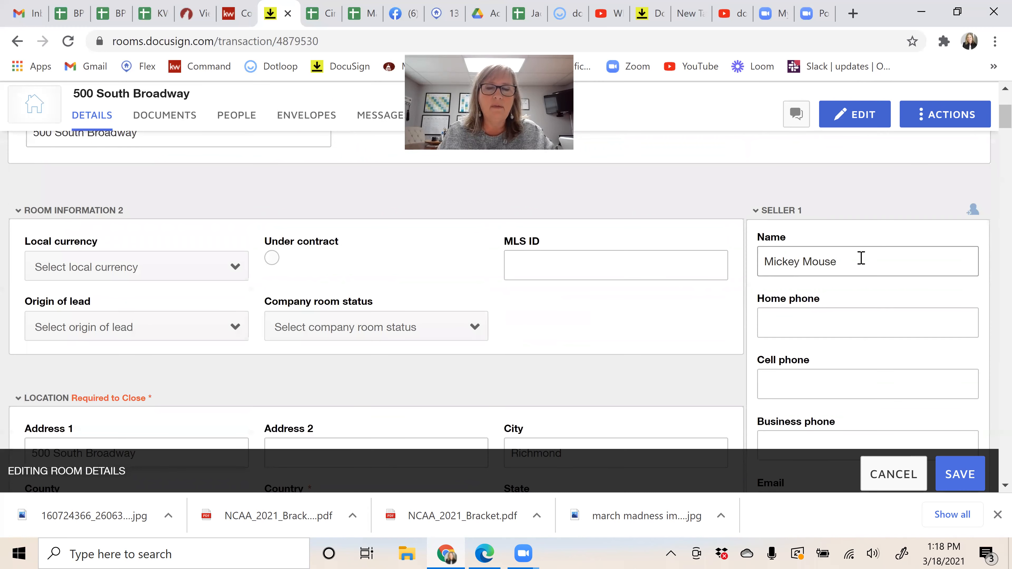
{"action": "scroll", "coordinate": [842, 344], "scroll_direction": "down", "scroll_amount": 2}
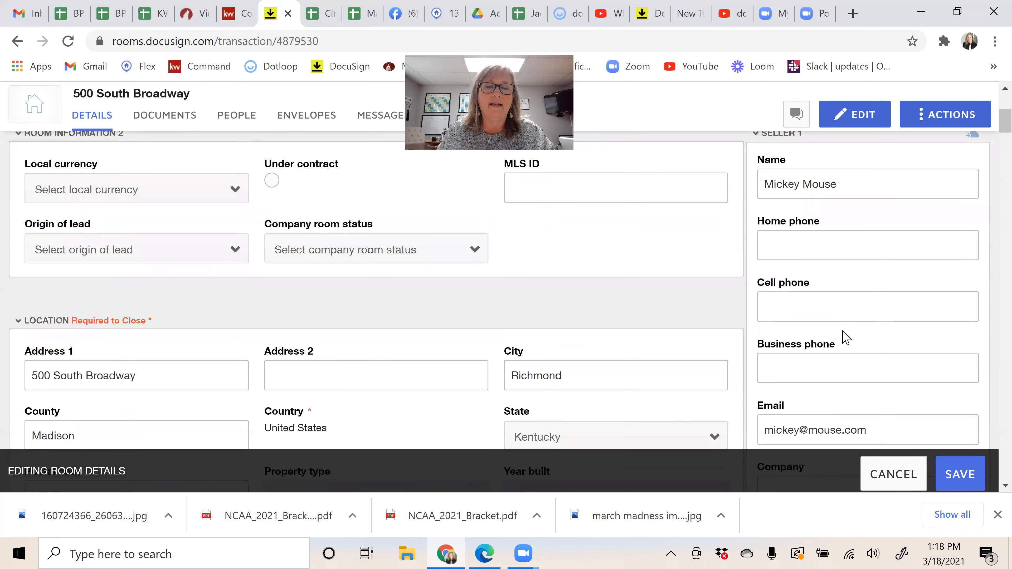
{"action": "scroll", "coordinate": [842, 341], "scroll_direction": "down", "scroll_amount": 2}
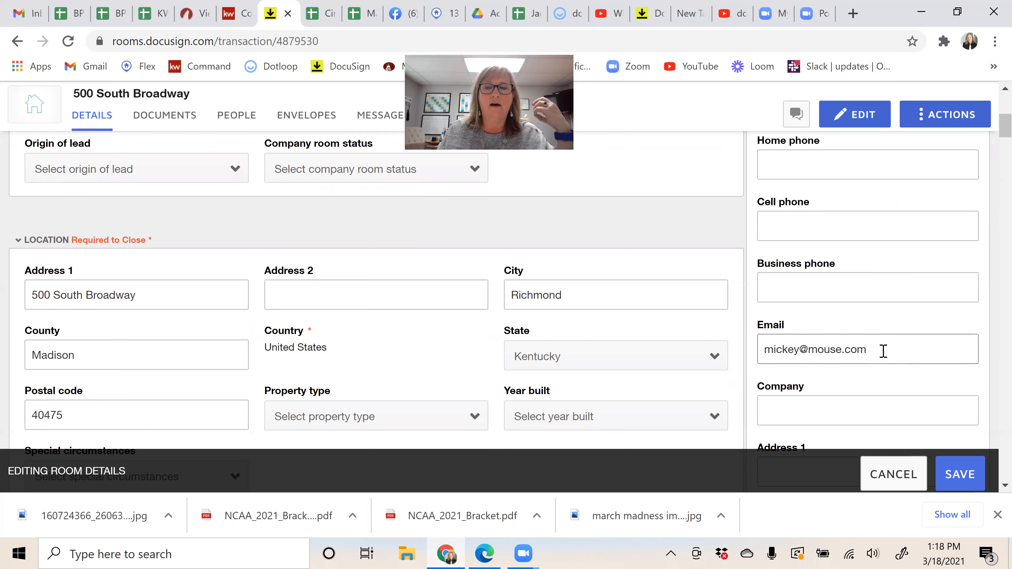
{"action": "scroll", "coordinate": [884, 351], "scroll_direction": "down", "scroll_amount": 15}
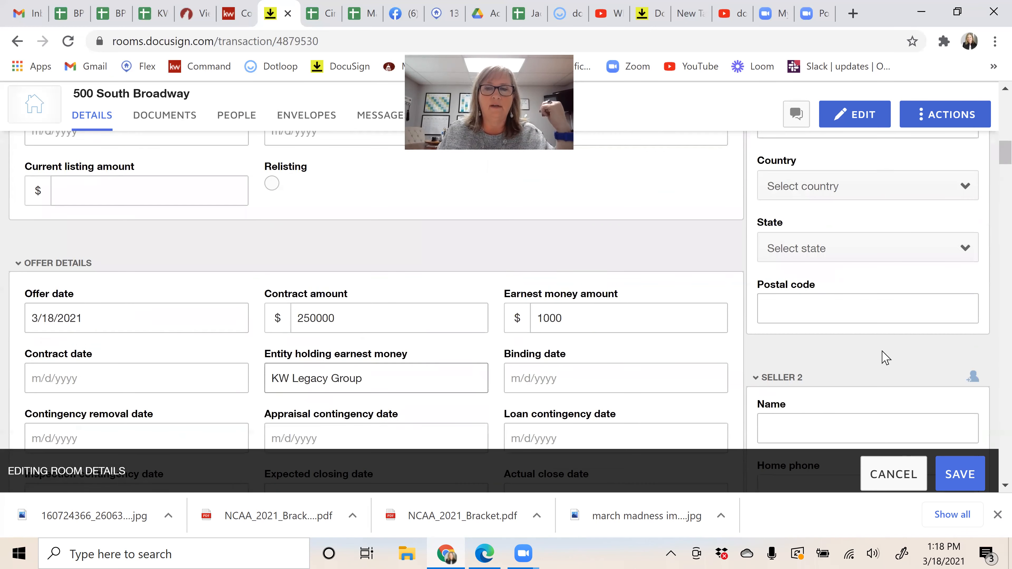
{"action": "scroll", "coordinate": [834, 290], "scroll_direction": "down", "scroll_amount": 5}
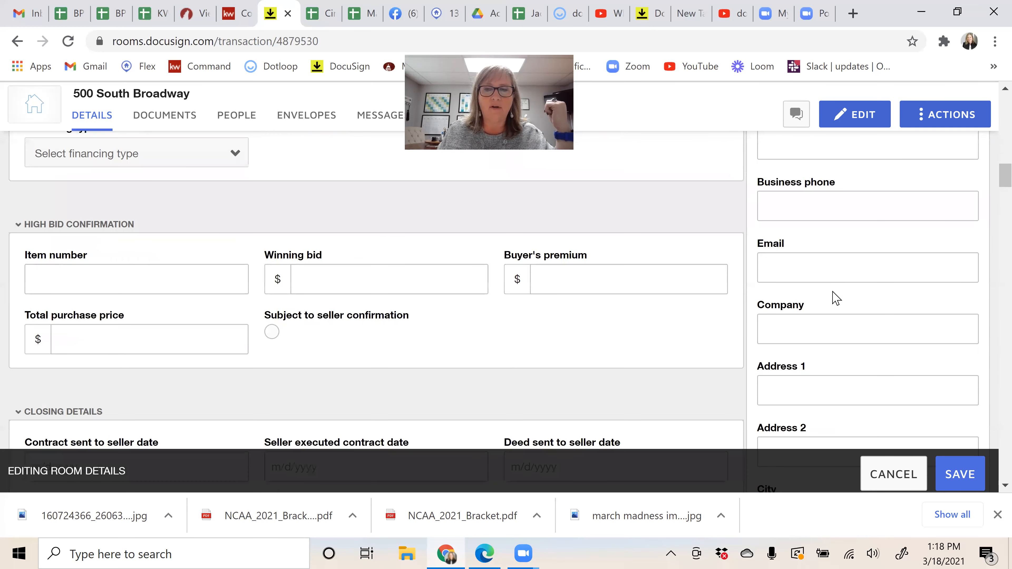
{"action": "scroll", "coordinate": [833, 295], "scroll_direction": "down", "scroll_amount": 10}
{"action": "scroll", "coordinate": [836, 297], "scroll_direction": "down", "scroll_amount": 3}
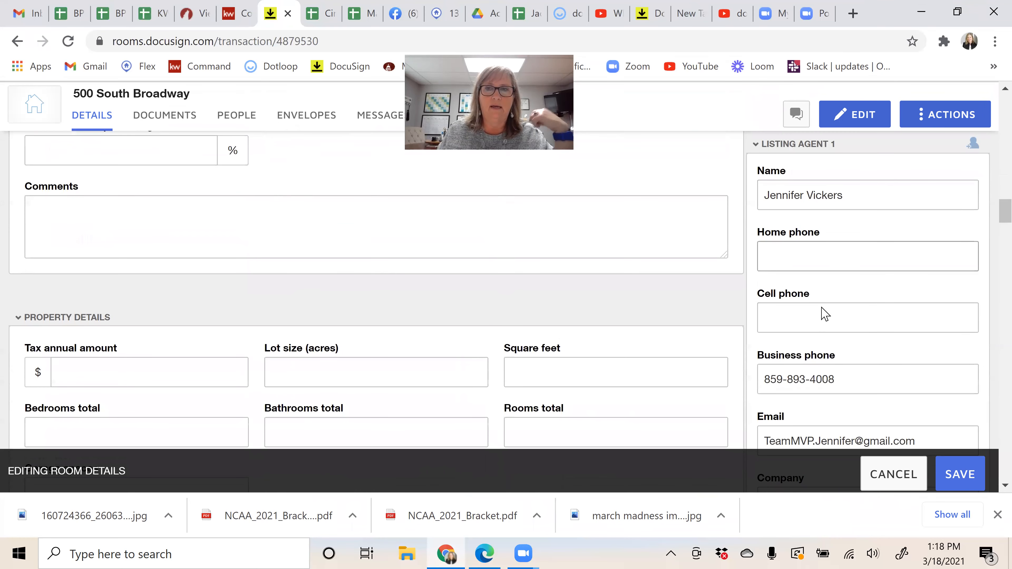
{"action": "scroll", "coordinate": [827, 315], "scroll_direction": "down", "scroll_amount": 20}
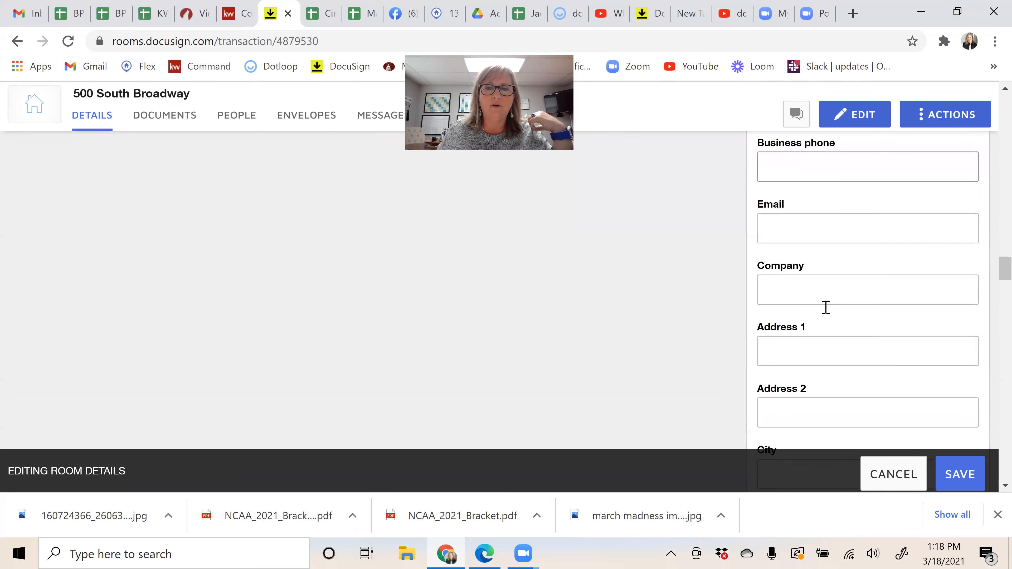
Step: Fill in Buyer 1's name from the saved autofill entry
{"action": "scroll", "coordinate": [826, 307], "scroll_direction": "down", "scroll_amount": 8}
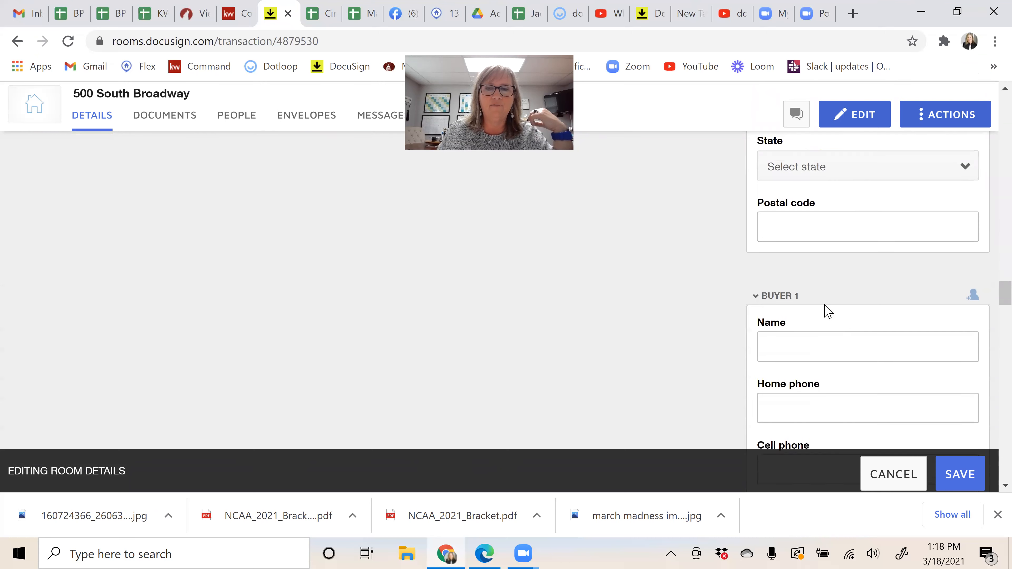
{"action": "left_click", "coordinate": [823, 286]}
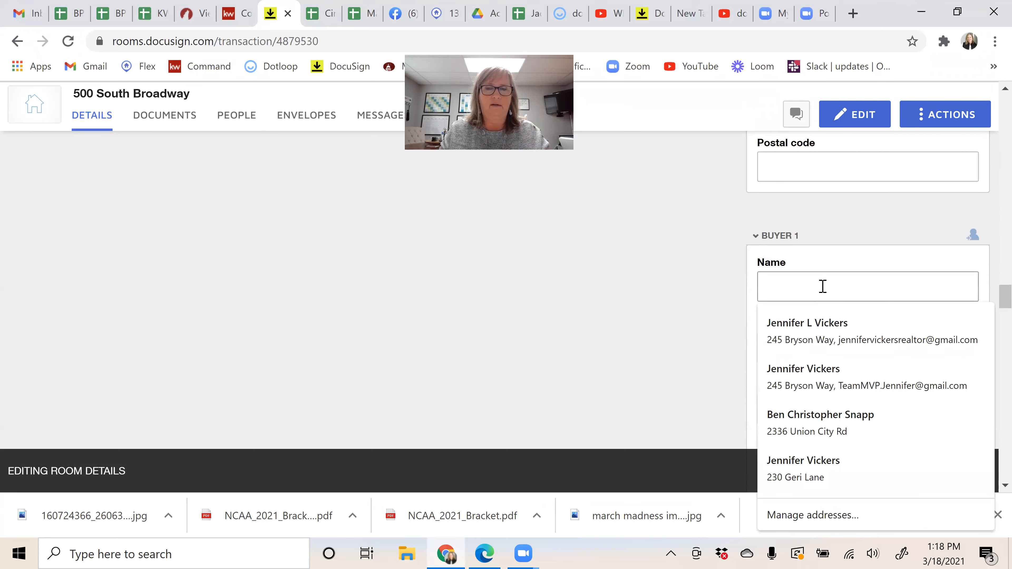
{"action": "type", "text": "Do"}
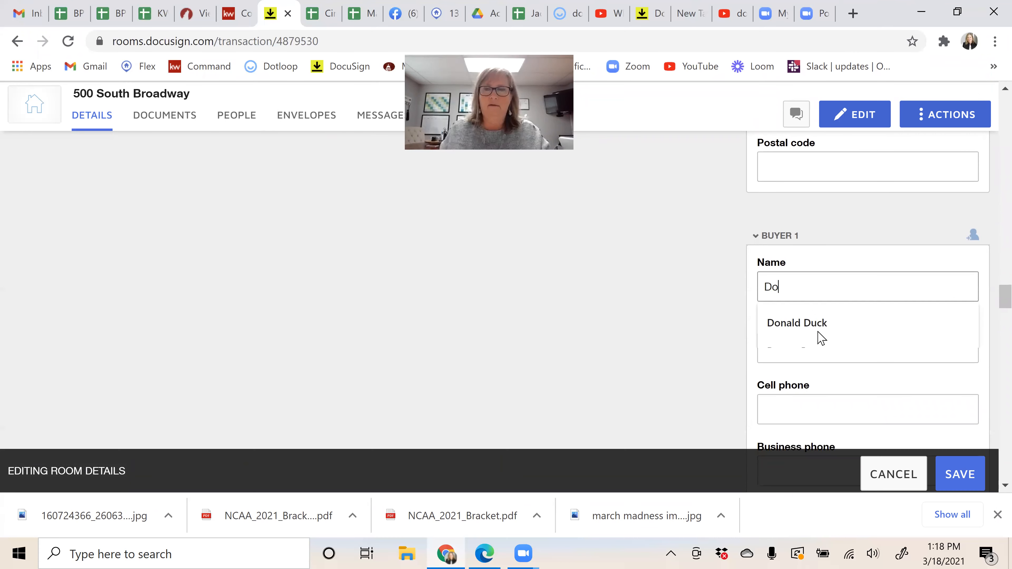
{"action": "left_click", "coordinate": [824, 325]}
{"action": "scroll", "coordinate": [827, 360], "scroll_direction": "down", "scroll_amount": 6}
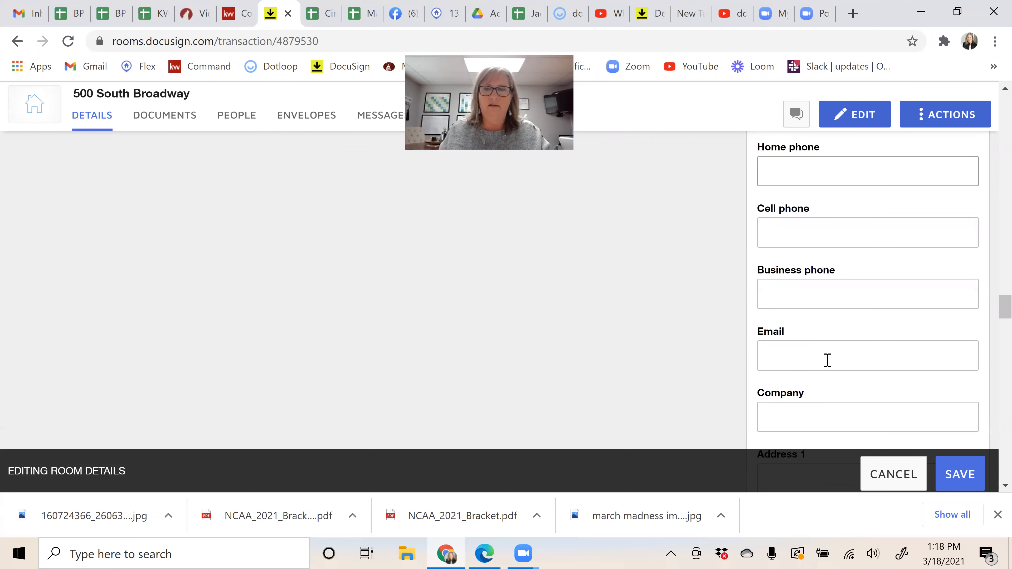
Step: Enter the buyer's e-mail address and save the room details
{"action": "left_click", "coordinate": [824, 217]}
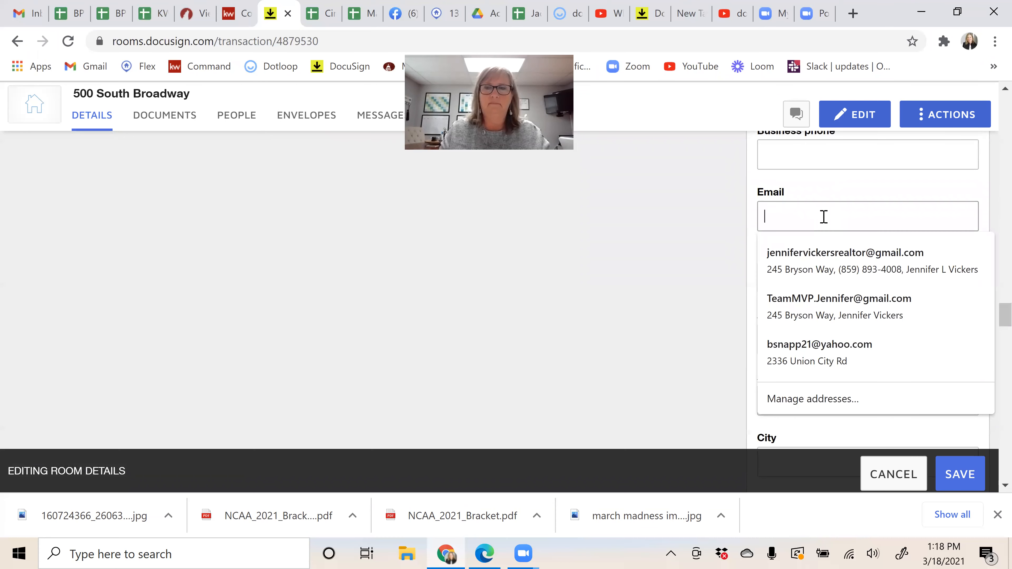
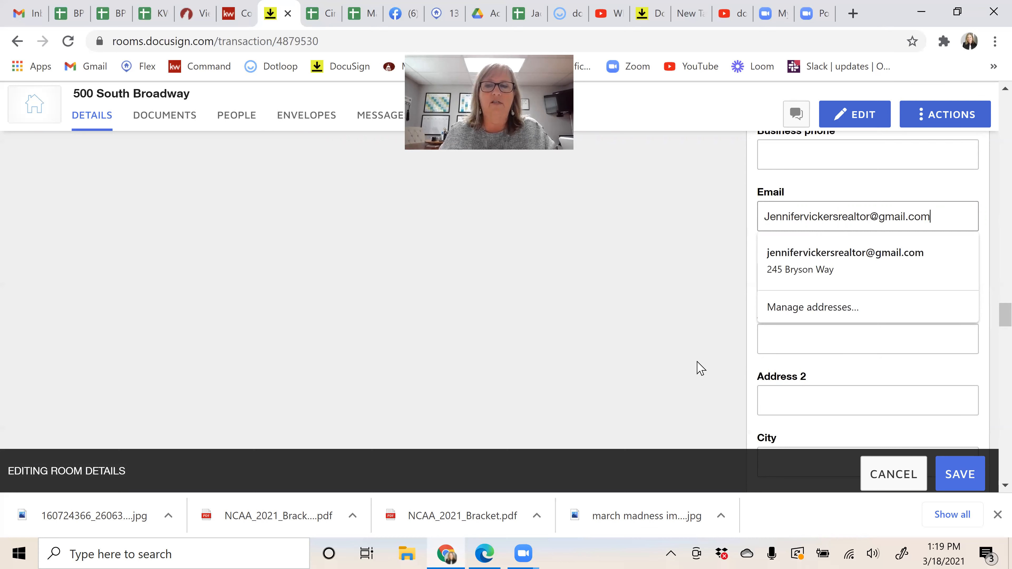
{"action": "left_click", "coordinate": [967, 480]}
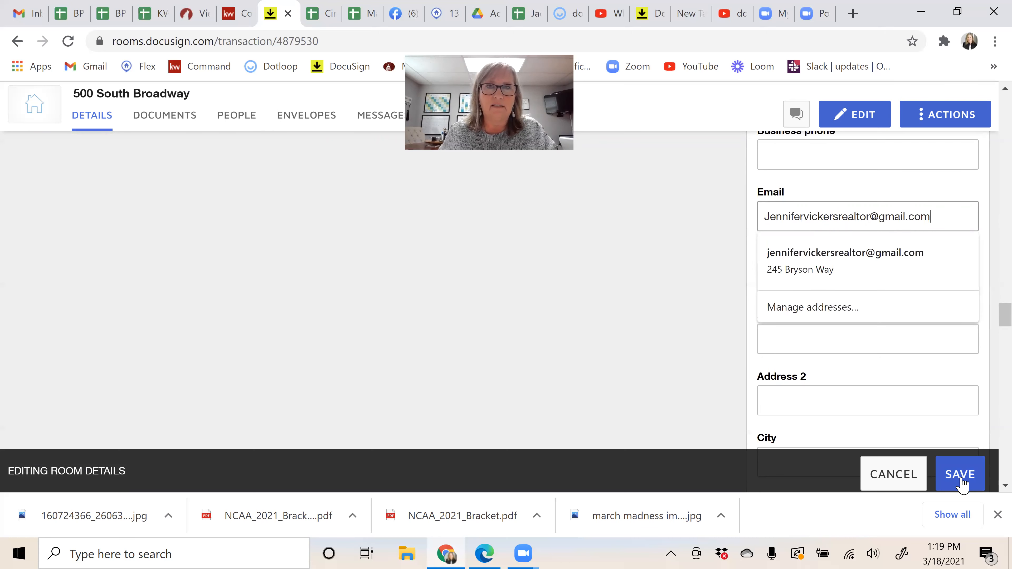
{"action": "left_click", "coordinate": [962, 482]}
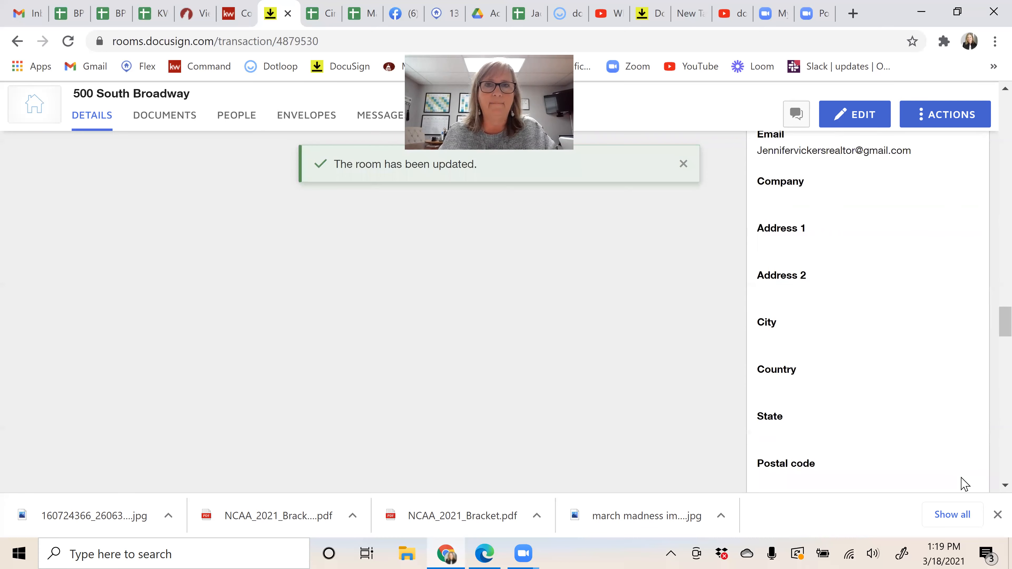
{"action": "scroll", "coordinate": [590, 387], "scroll_direction": "down", "scroll_amount": 1}
{"action": "scroll", "coordinate": [592, 386], "scroll_direction": "up", "scroll_amount": 6}
{"action": "scroll", "coordinate": [665, 238], "scroll_direction": "up", "scroll_amount": 3}
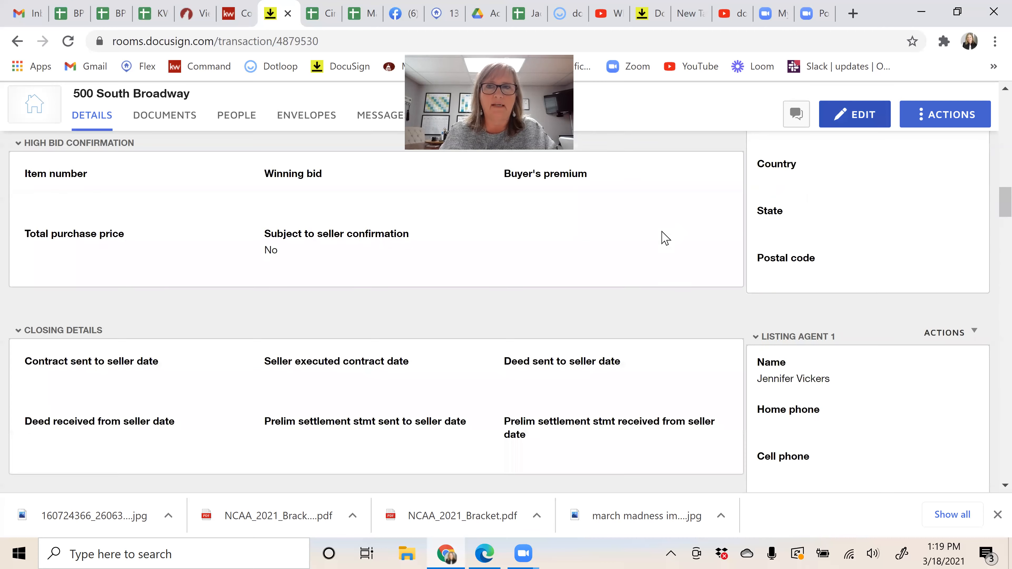
{"action": "scroll", "coordinate": [454, 314], "scroll_direction": "up", "scroll_amount": 5}
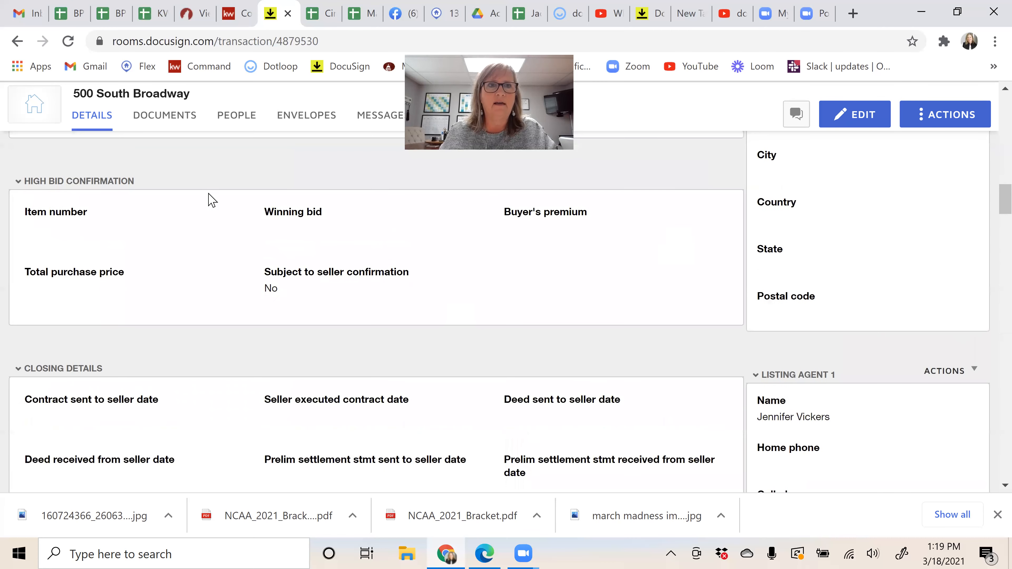
Step: Go to the room's Documents tab and bring up the + ADD document source list
{"action": "left_click", "coordinate": [148, 124]}
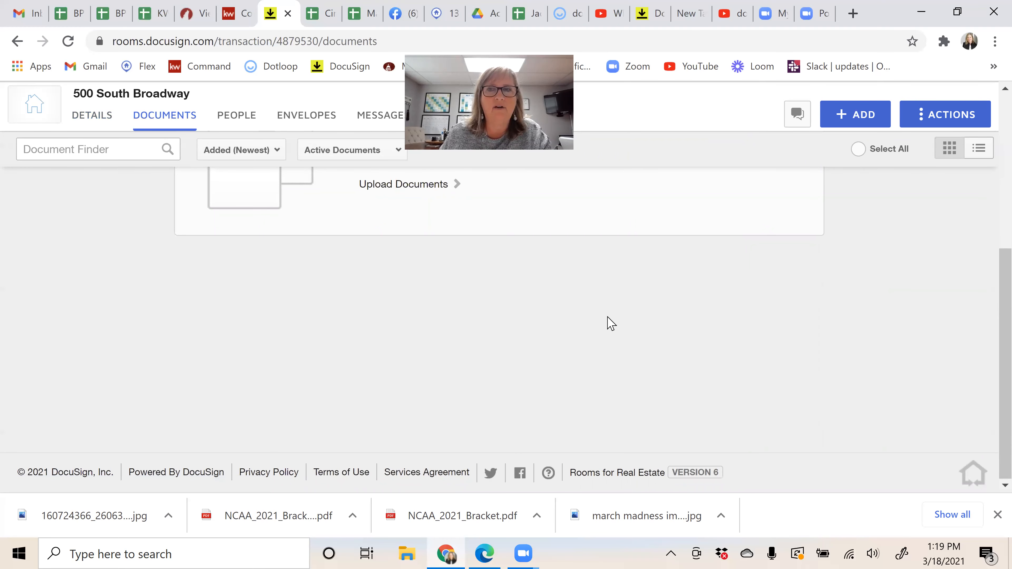
{"action": "scroll", "coordinate": [837, 203], "scroll_direction": "up", "scroll_amount": 5}
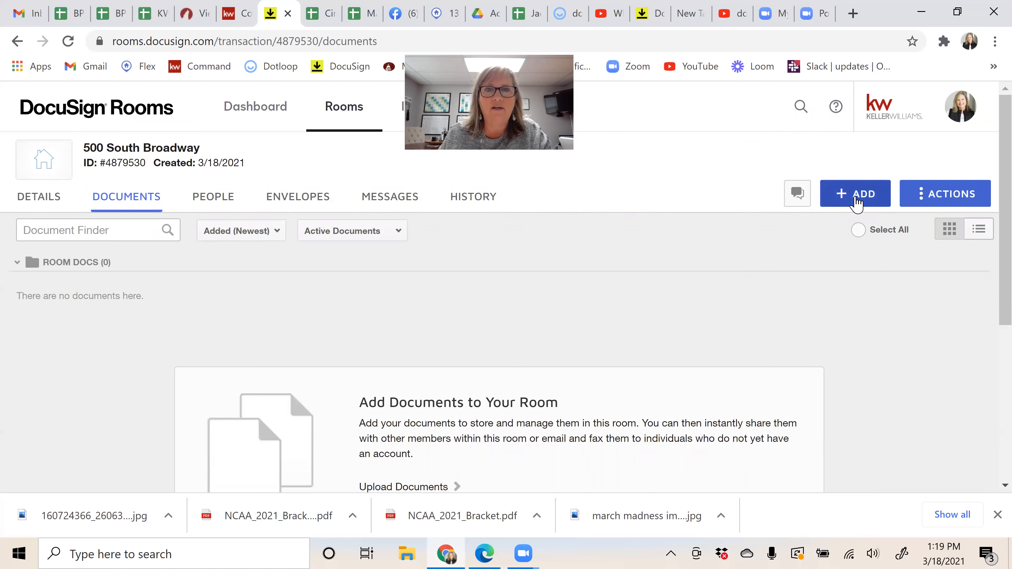
{"action": "left_click", "coordinate": [856, 202]}
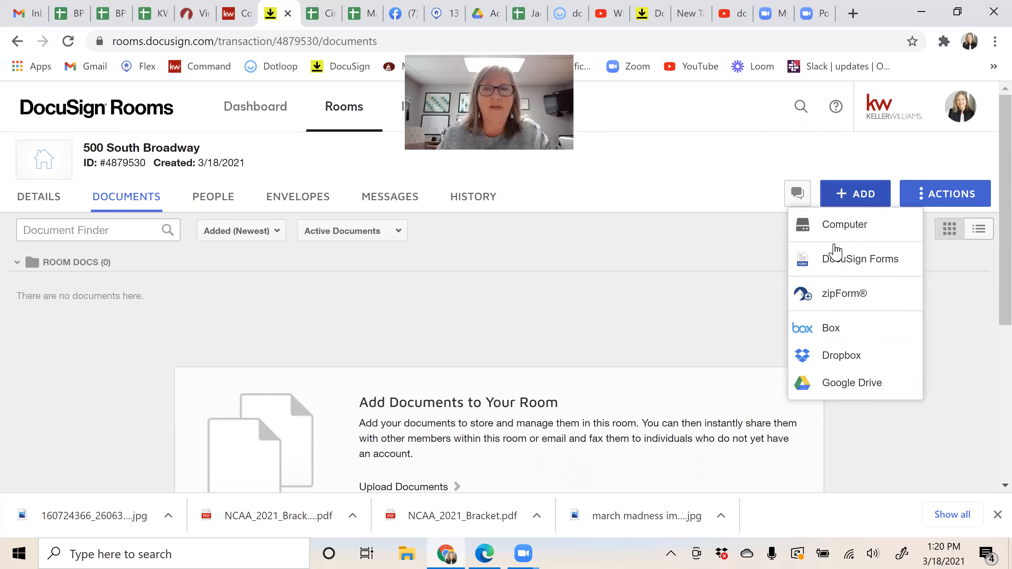
Step: Add from DocuSign Forms, switch the source to DocuSign Forms Group and list its groups
{"action": "left_click", "coordinate": [823, 261]}
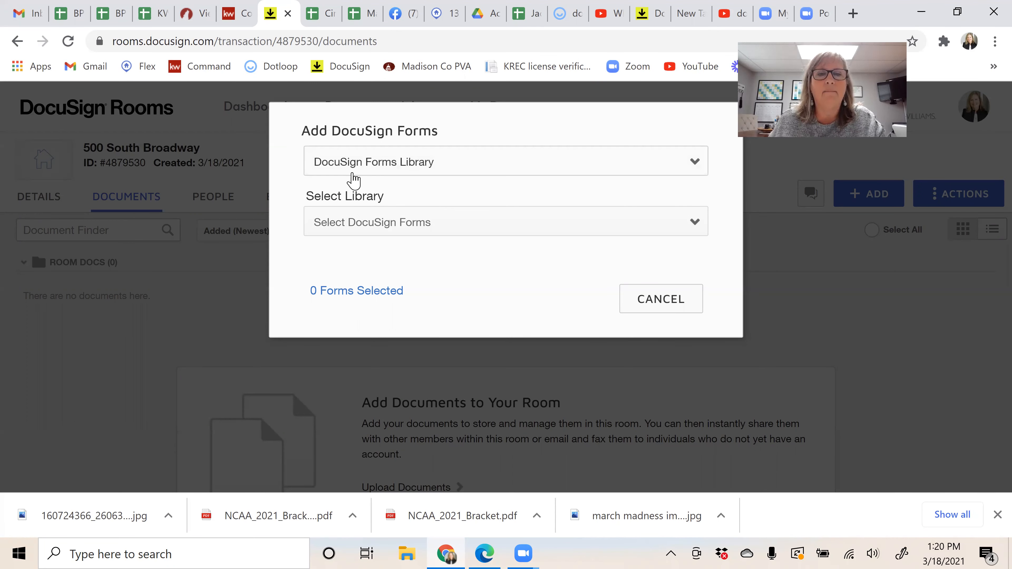
{"action": "left_click", "coordinate": [354, 175]}
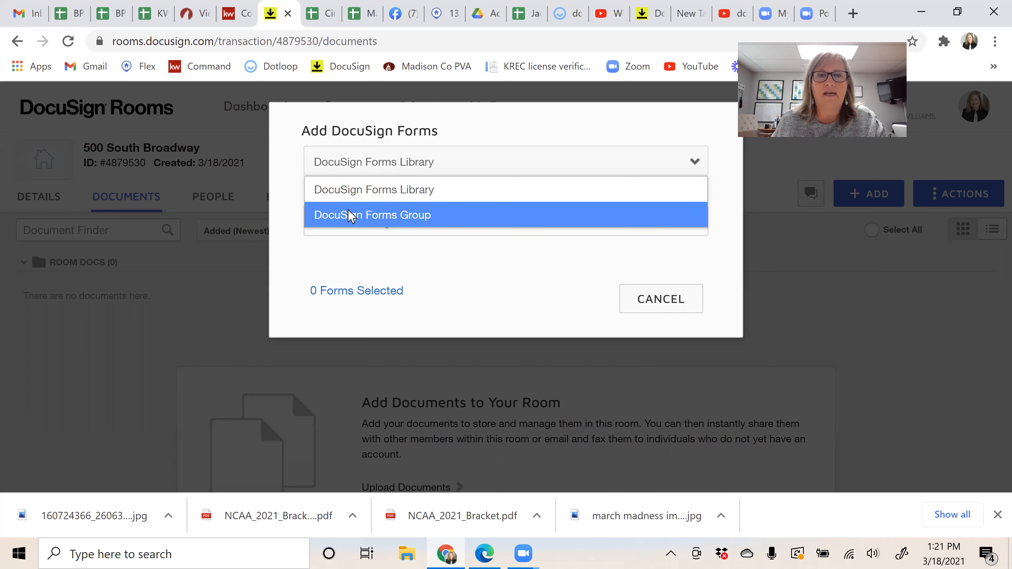
{"action": "left_click", "coordinate": [444, 219]}
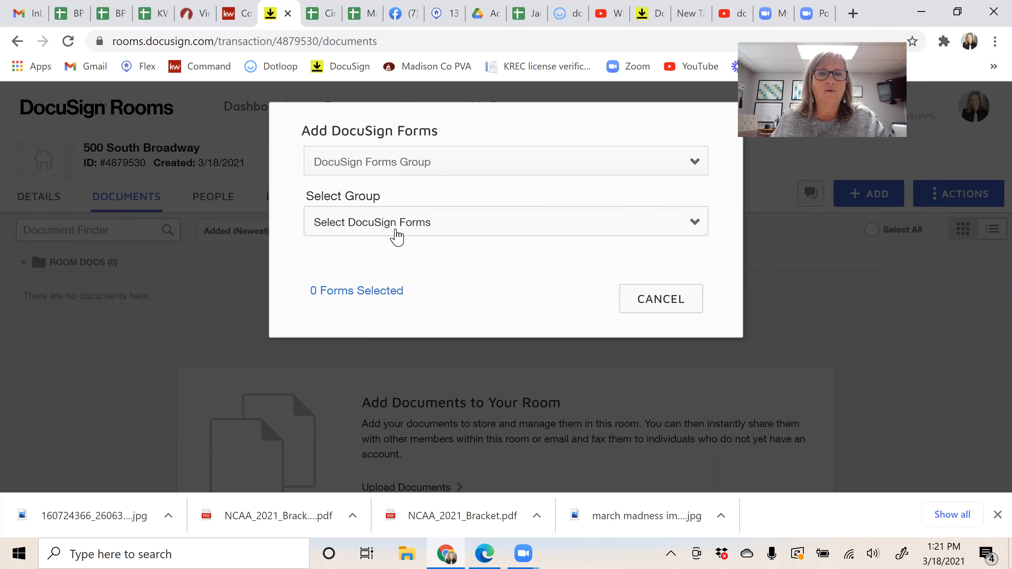
{"action": "left_click", "coordinate": [440, 230]}
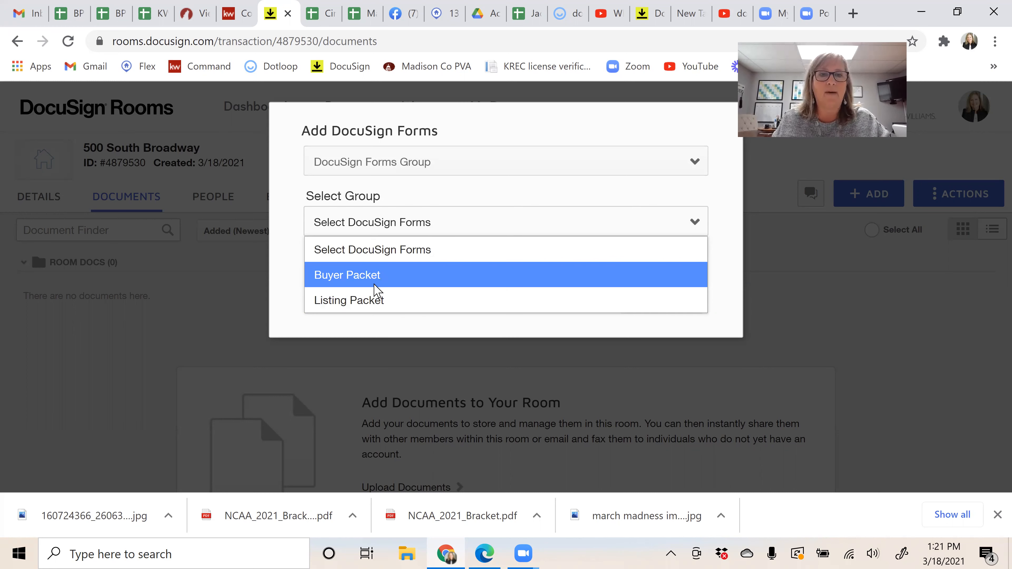
Step: In Dotloop, browse the test loop's document templates, then close the template chooser
{"action": "left_click", "coordinate": [560, 14]}
{"action": "left_click", "coordinate": [560, 14]}
{"action": "scroll", "coordinate": [374, 309], "scroll_direction": "up", "scroll_amount": 2}
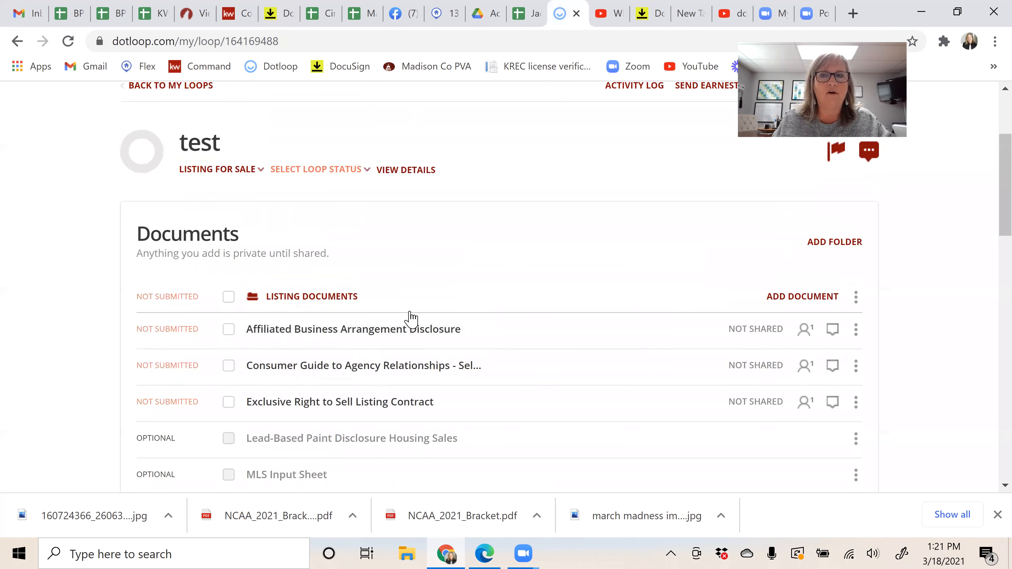
{"action": "scroll", "coordinate": [757, 351], "scroll_direction": "up", "scroll_amount": 2}
{"action": "left_click", "coordinate": [829, 378]}
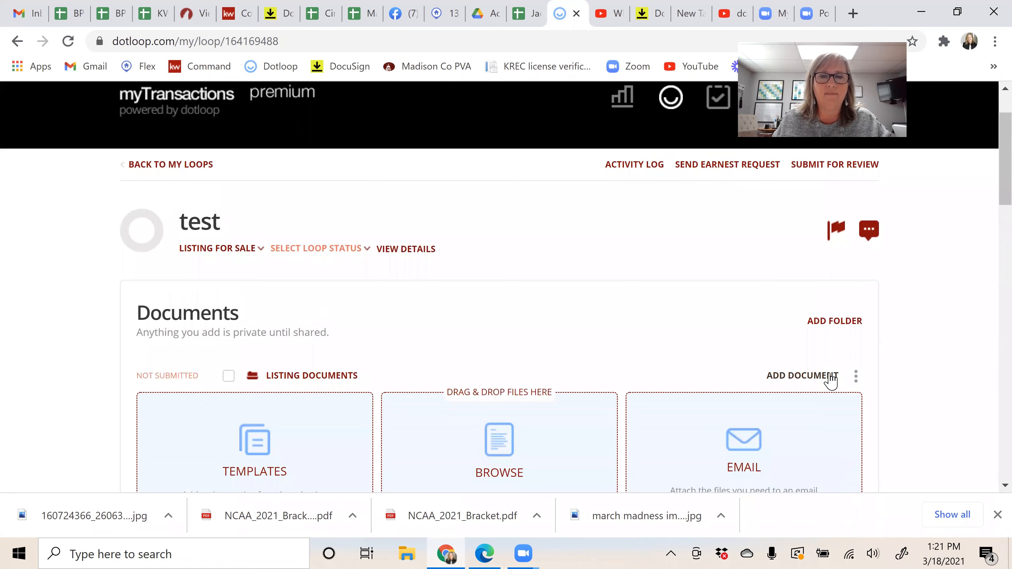
{"action": "scroll", "coordinate": [232, 386], "scroll_direction": "down", "scroll_amount": 2}
{"action": "left_click", "coordinate": [255, 367]}
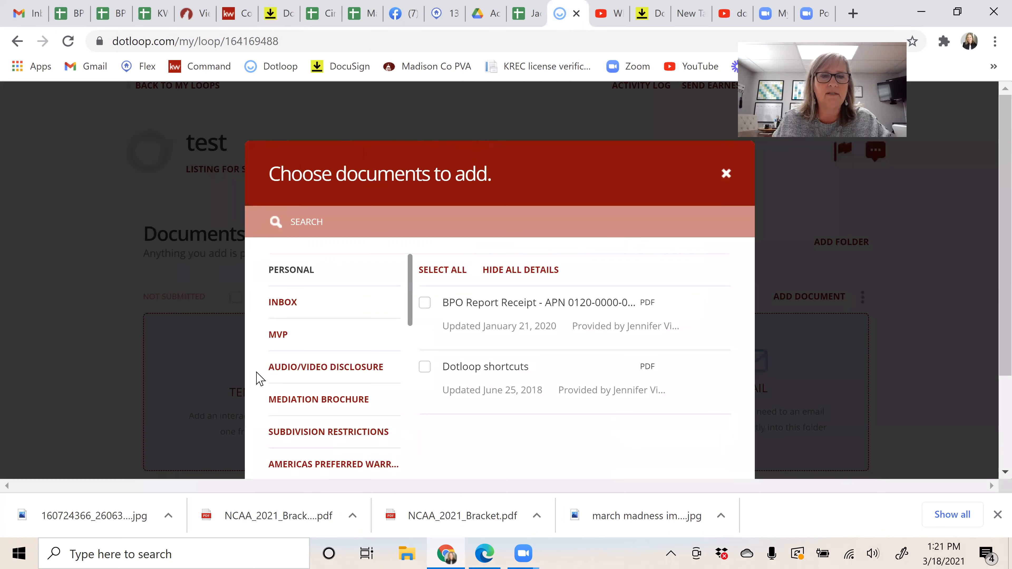
{"action": "scroll", "coordinate": [316, 403], "scroll_direction": "down", "scroll_amount": 5}
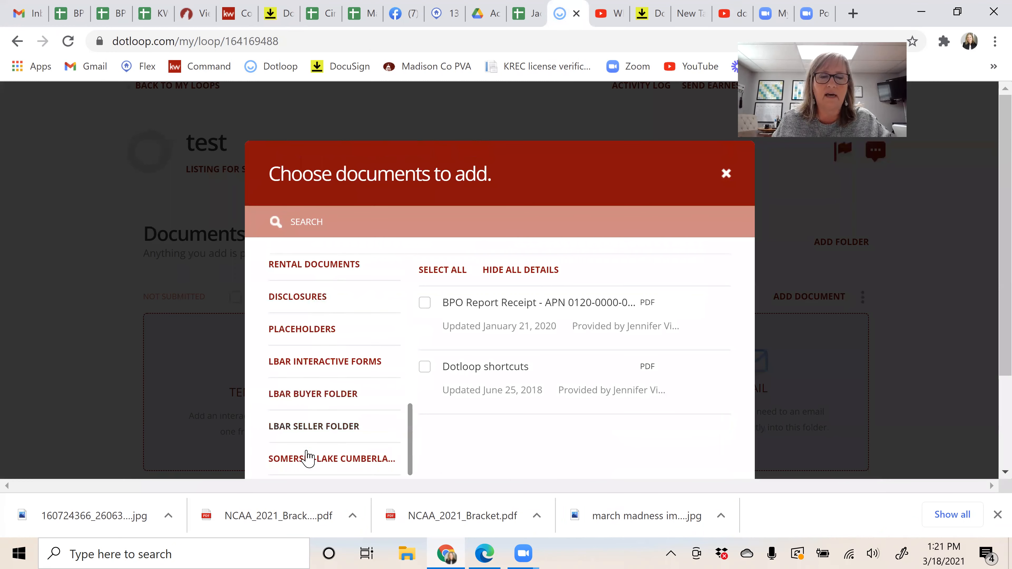
{"action": "left_click", "coordinate": [726, 173]}
Step: Return to the DocuSign Rooms browser tab
{"action": "left_click", "coordinate": [642, 14]}
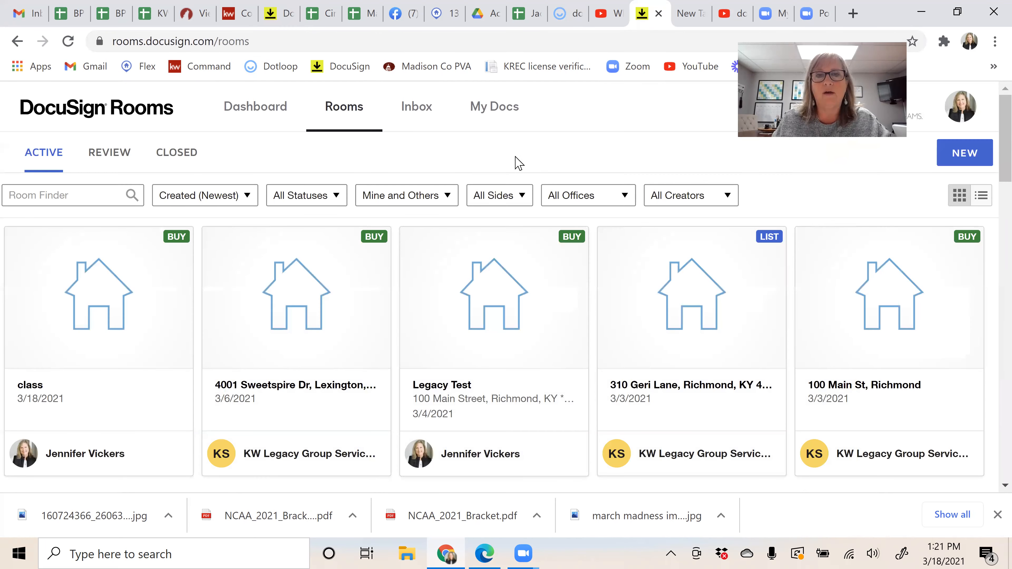
{"action": "left_click", "coordinate": [685, 13]}
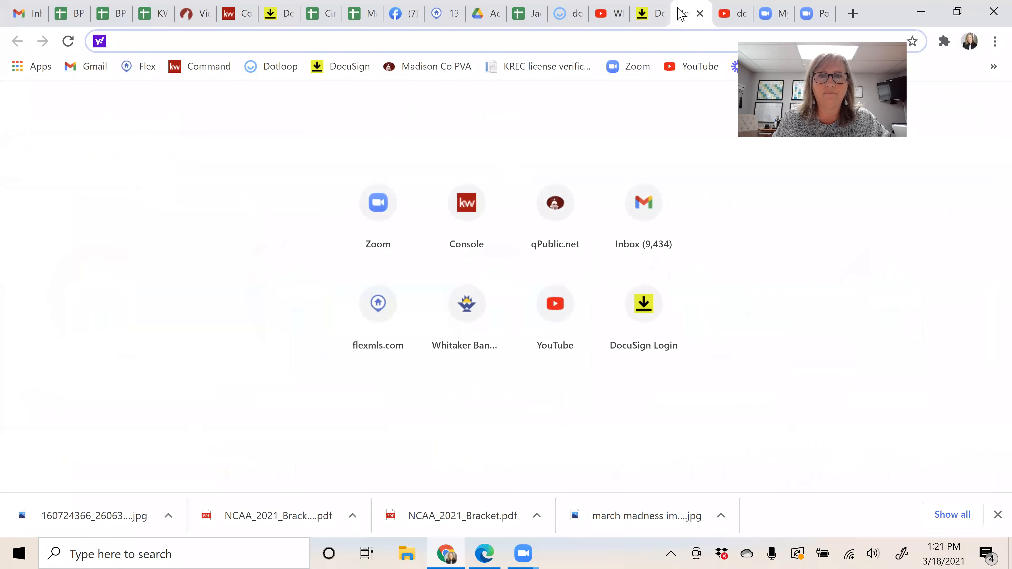
{"action": "left_click", "coordinate": [648, 14]}
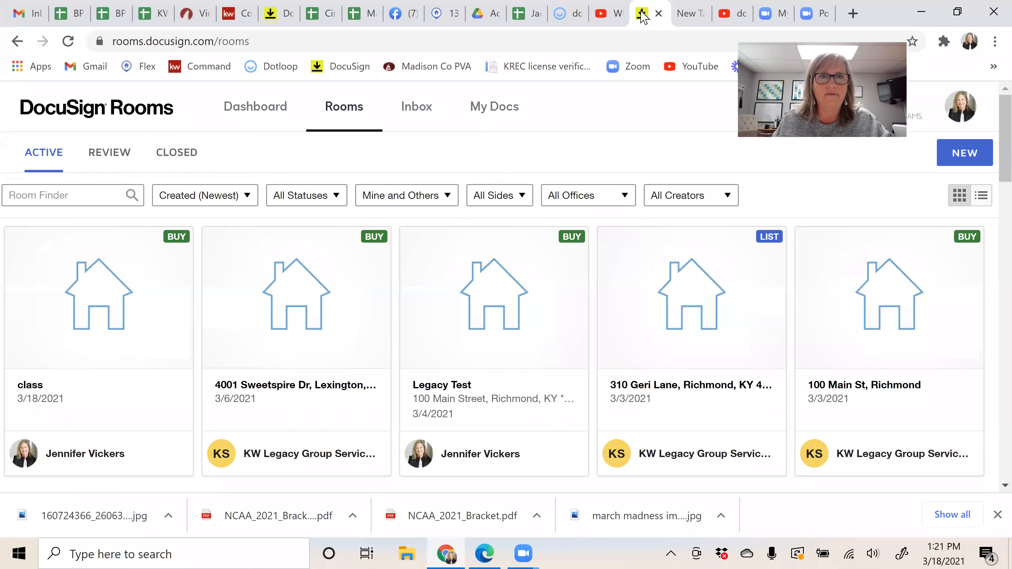
{"action": "left_click", "coordinate": [273, 14]}
Step: From Buyer Packet, add LBAR Offer to Purchase Contract and Agency Disclosure Statement-Buyer to the room
{"action": "left_click", "coordinate": [430, 226]}
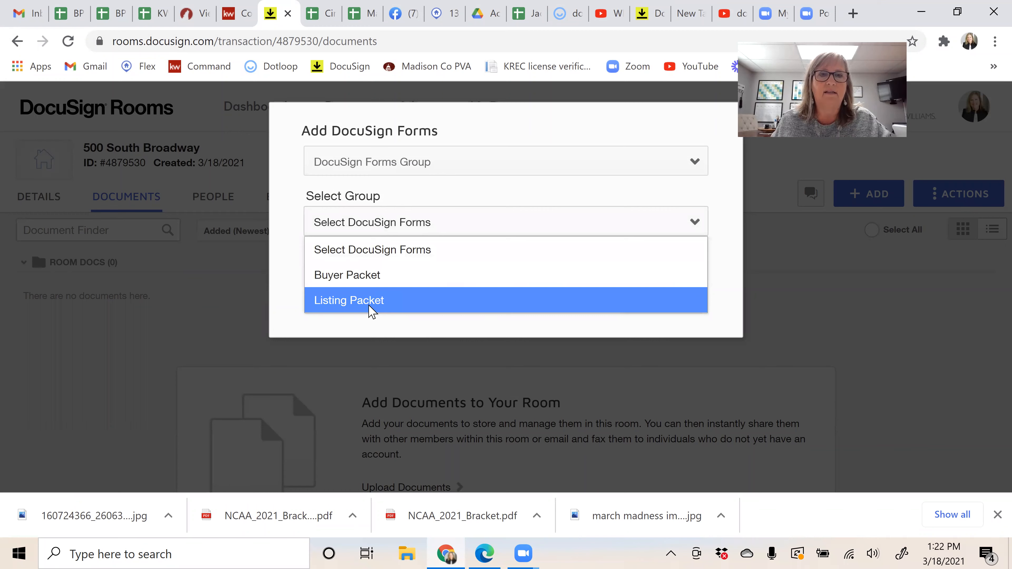
{"action": "left_click", "coordinate": [369, 283]}
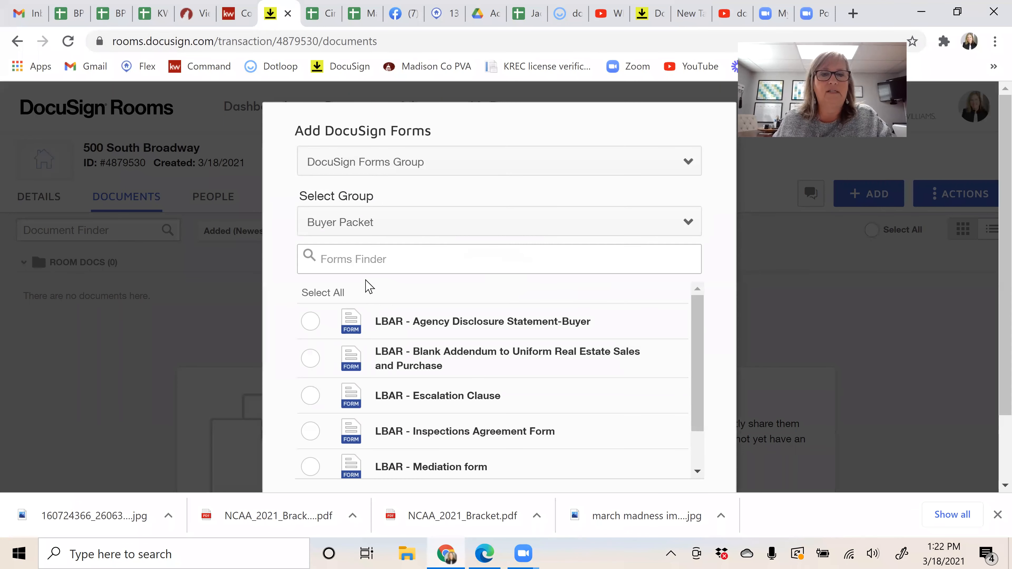
{"action": "scroll", "coordinate": [556, 379], "scroll_direction": "down", "scroll_amount": 1}
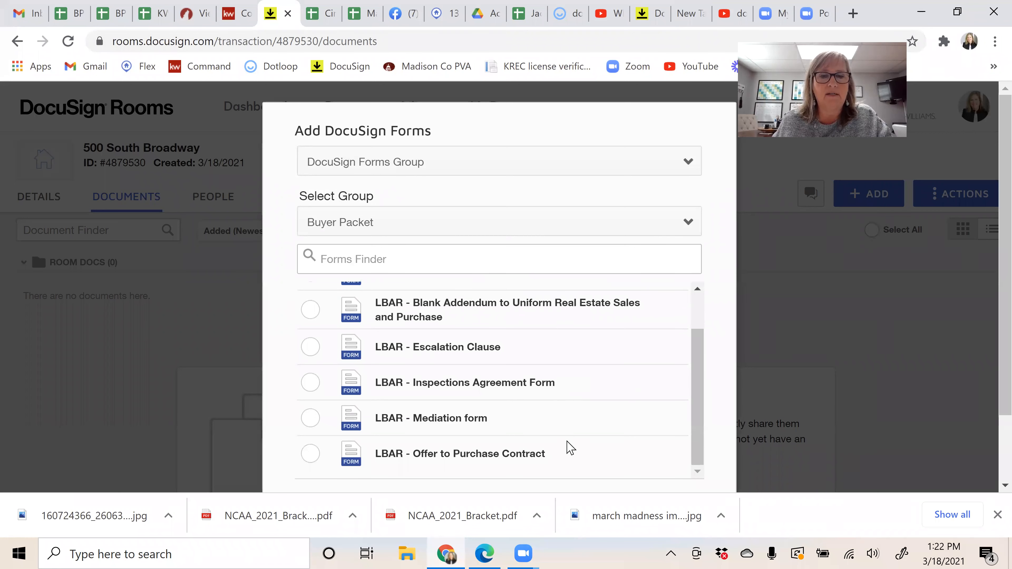
{"action": "scroll", "coordinate": [588, 450], "scroll_direction": "up", "scroll_amount": 1}
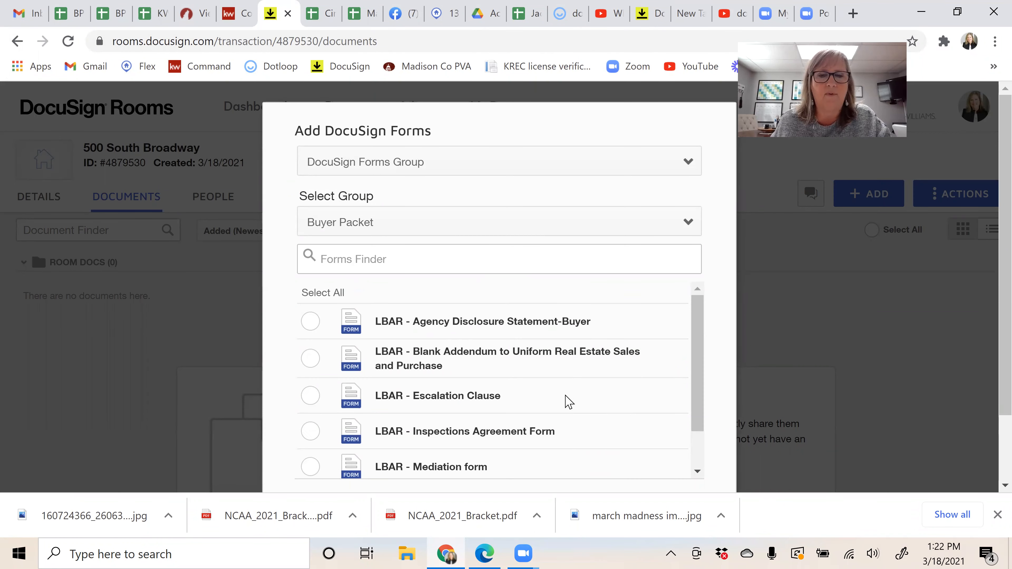
{"action": "scroll", "coordinate": [569, 379], "scroll_direction": "down", "scroll_amount": 1}
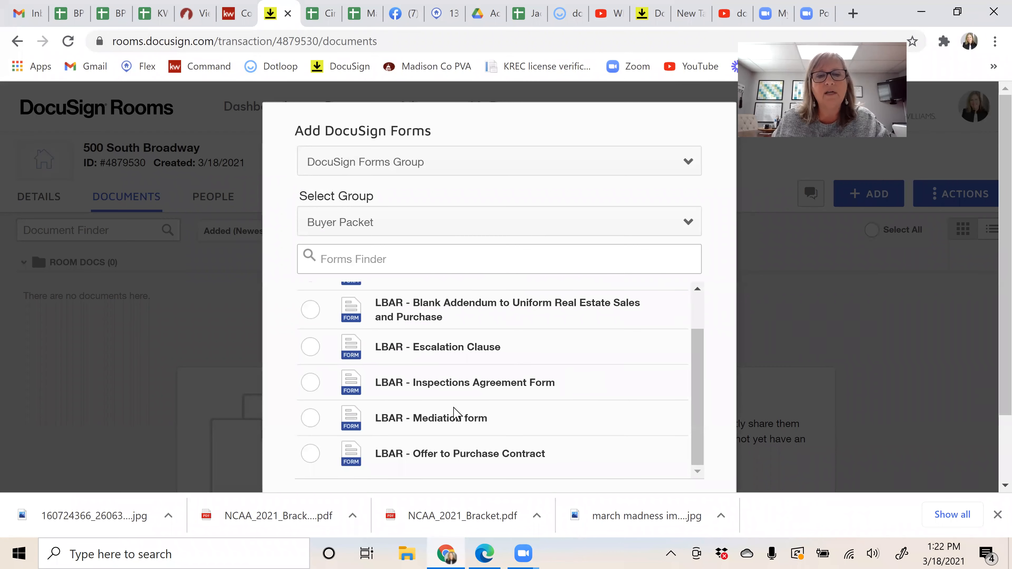
{"action": "left_click", "coordinate": [313, 454]}
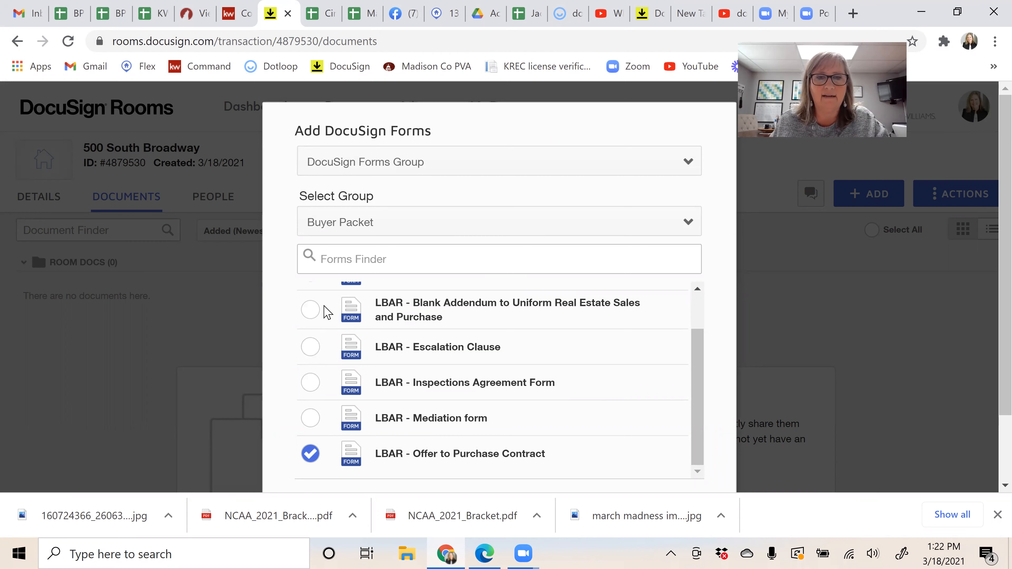
{"action": "scroll", "coordinate": [328, 312], "scroll_direction": "up", "scroll_amount": 1}
{"action": "left_click", "coordinate": [313, 325]}
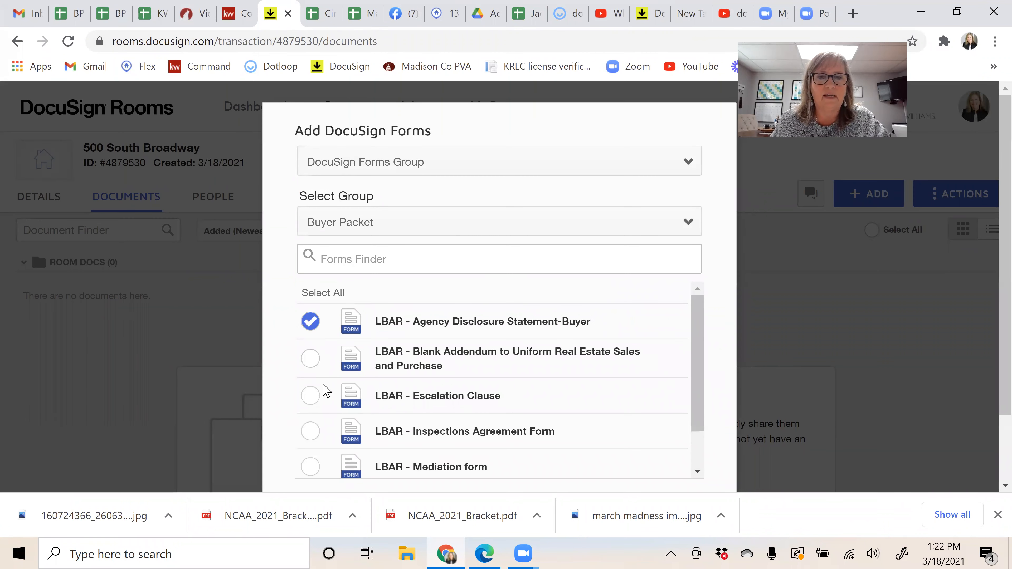
{"action": "scroll", "coordinate": [435, 415], "scroll_direction": "down", "scroll_amount": 1}
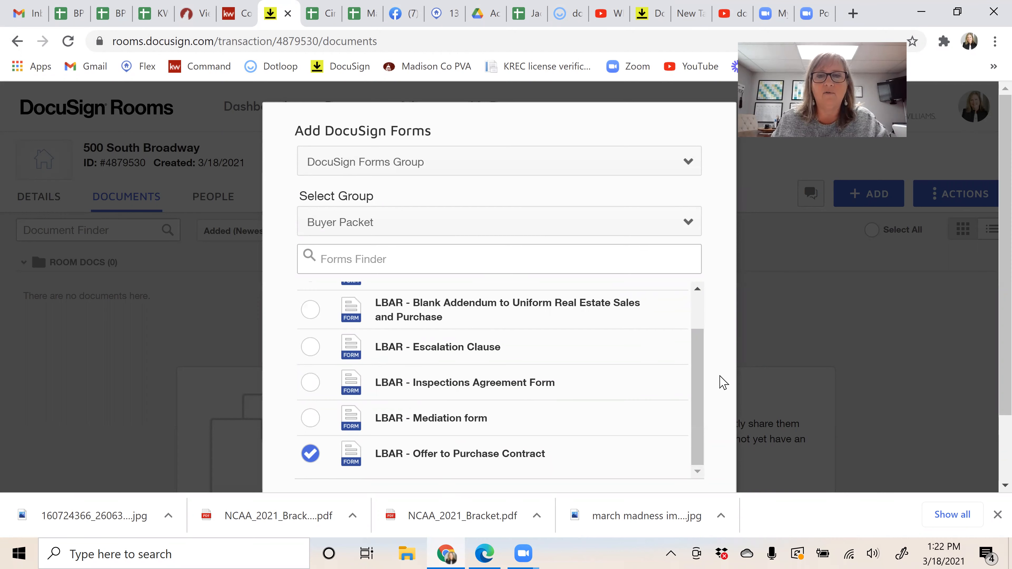
{"action": "scroll", "coordinate": [722, 344], "scroll_direction": "down", "scroll_amount": 2}
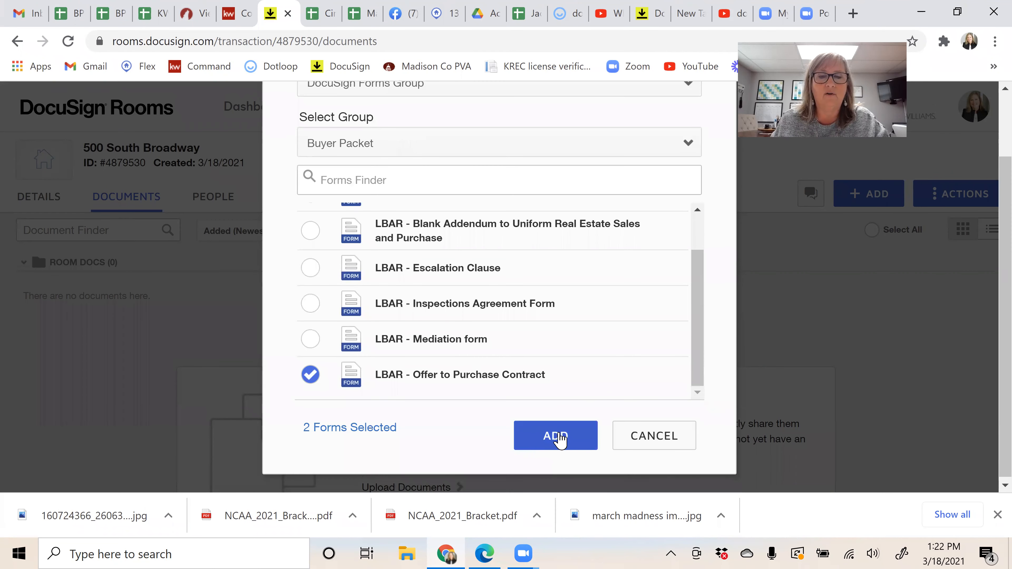
{"action": "left_click", "coordinate": [560, 437]}
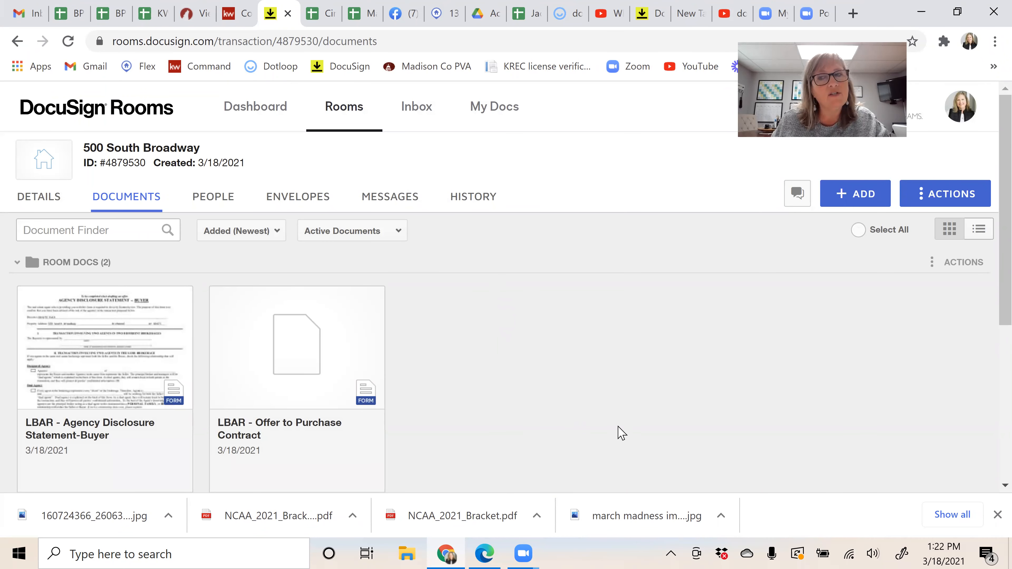
Step: Reopen Add DocuSign Forms and select the LBAR Lexington-Bluegrass Association of Realtors (KY) library
{"action": "left_click", "coordinate": [882, 195]}
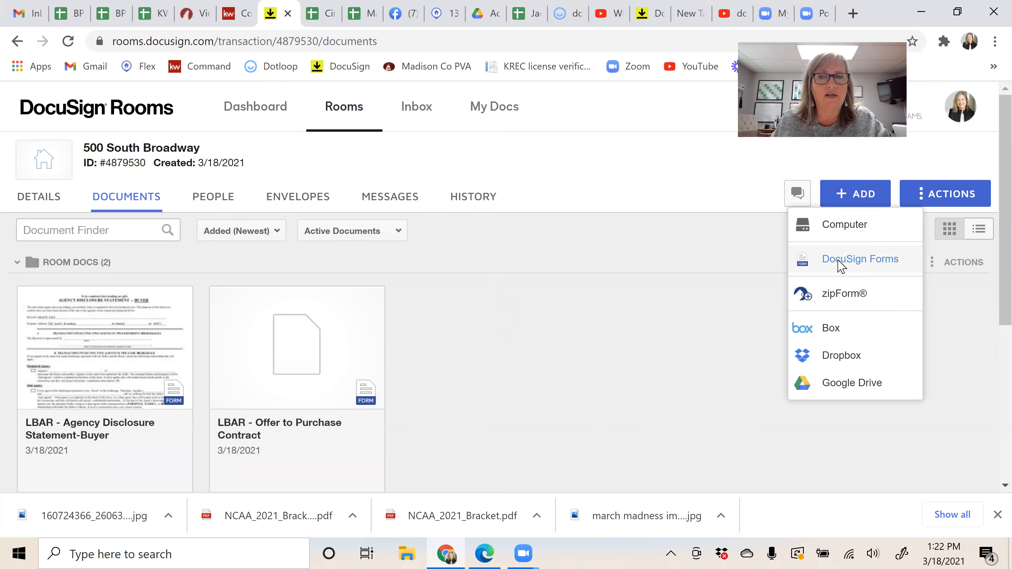
{"action": "left_click", "coordinate": [839, 260]}
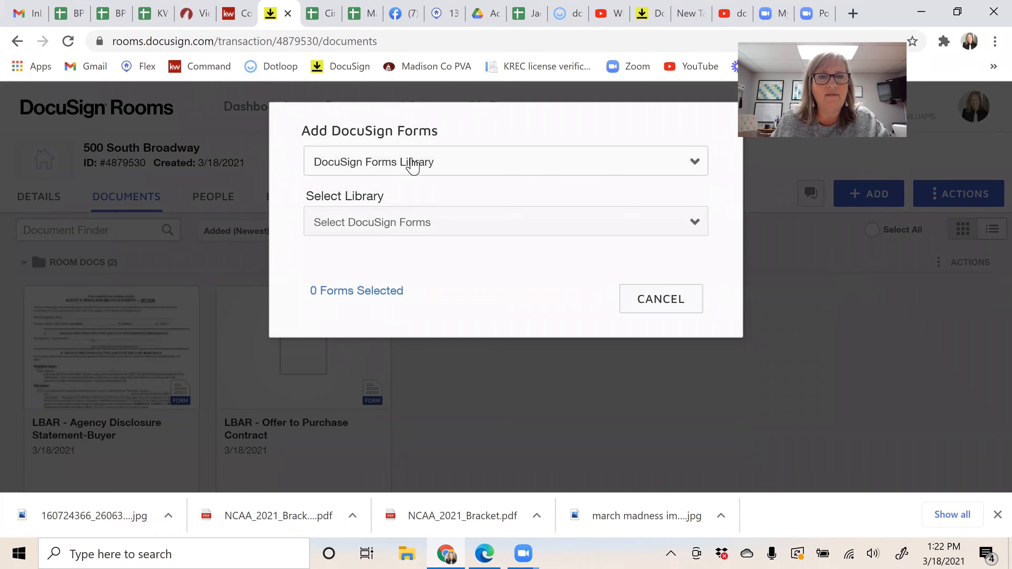
{"action": "left_click", "coordinate": [418, 228]}
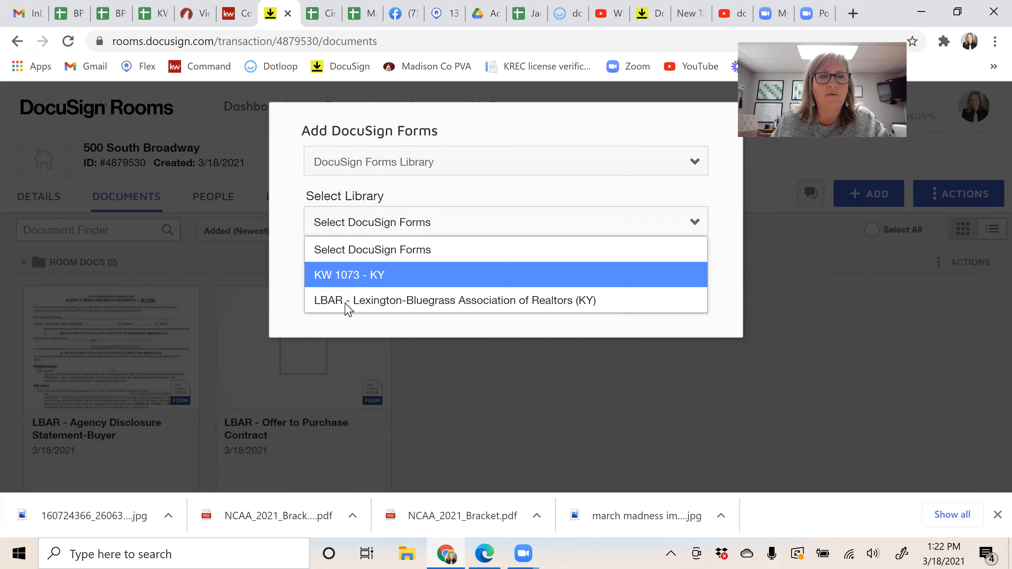
{"action": "left_click", "coordinate": [540, 301]}
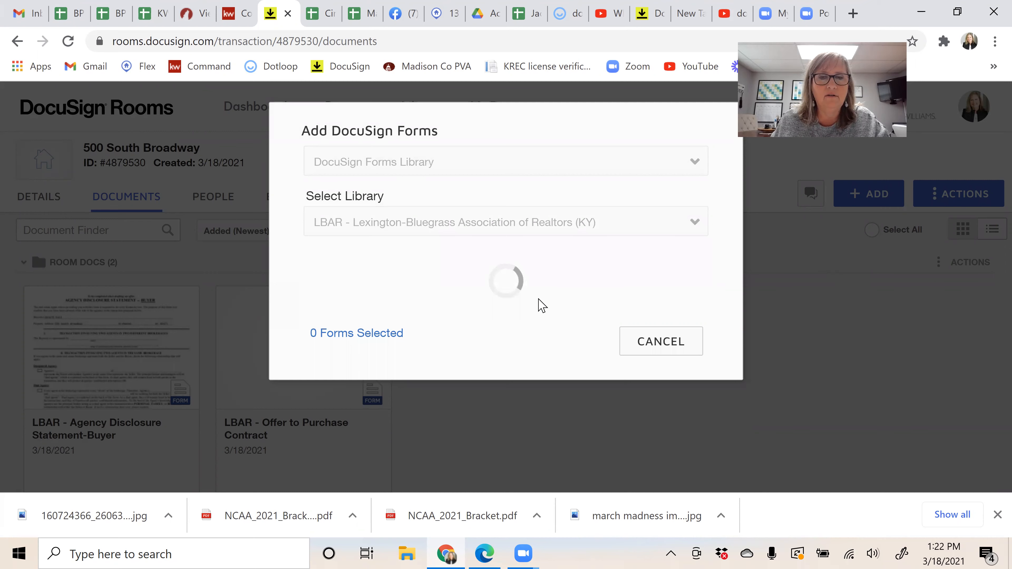
Step: Tick Consumer Guide to Agency Relationships in the LBAR list and bring the ADD button into view
{"action": "scroll", "coordinate": [477, 361], "scroll_direction": "down", "scroll_amount": 6}
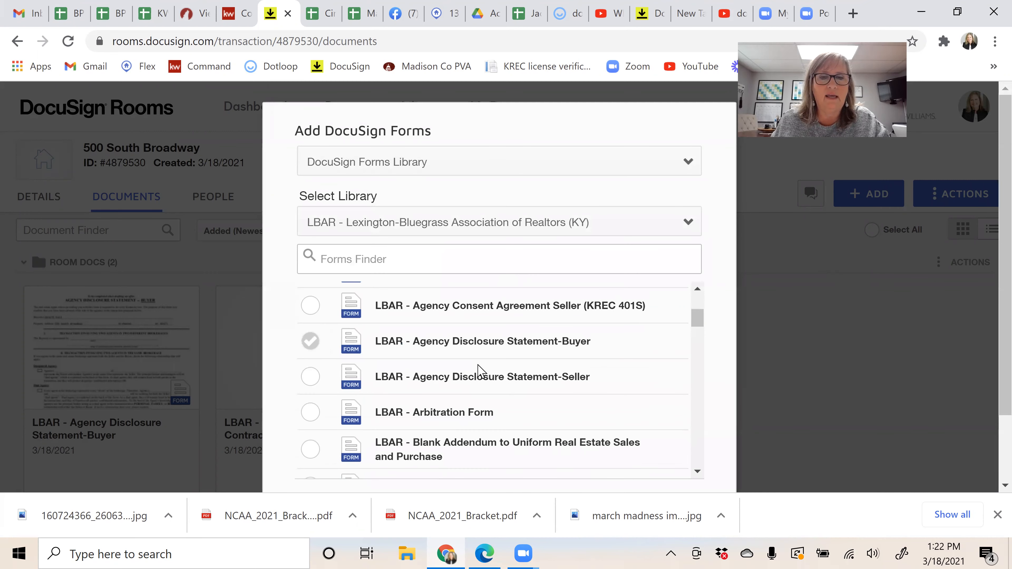
{"action": "scroll", "coordinate": [480, 370], "scroll_direction": "up", "scroll_amount": 2}
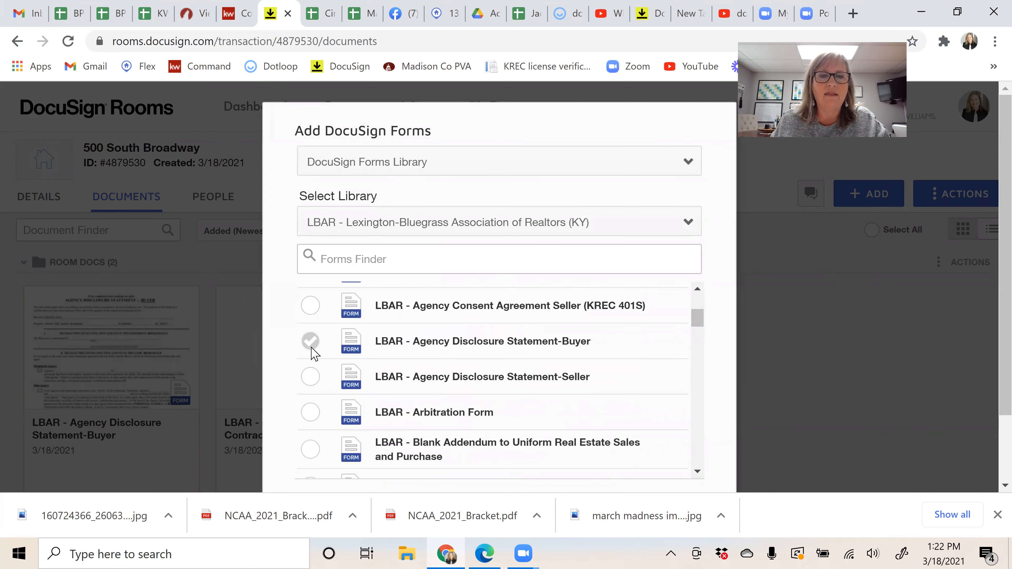
{"action": "left_click", "coordinate": [311, 341]}
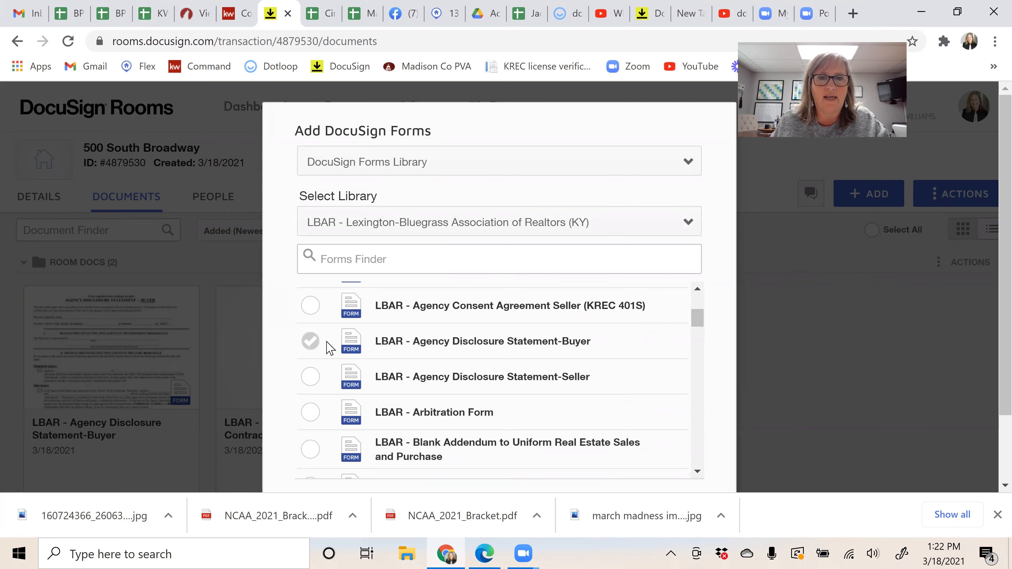
{"action": "scroll", "coordinate": [459, 387], "scroll_direction": "down", "scroll_amount": 6}
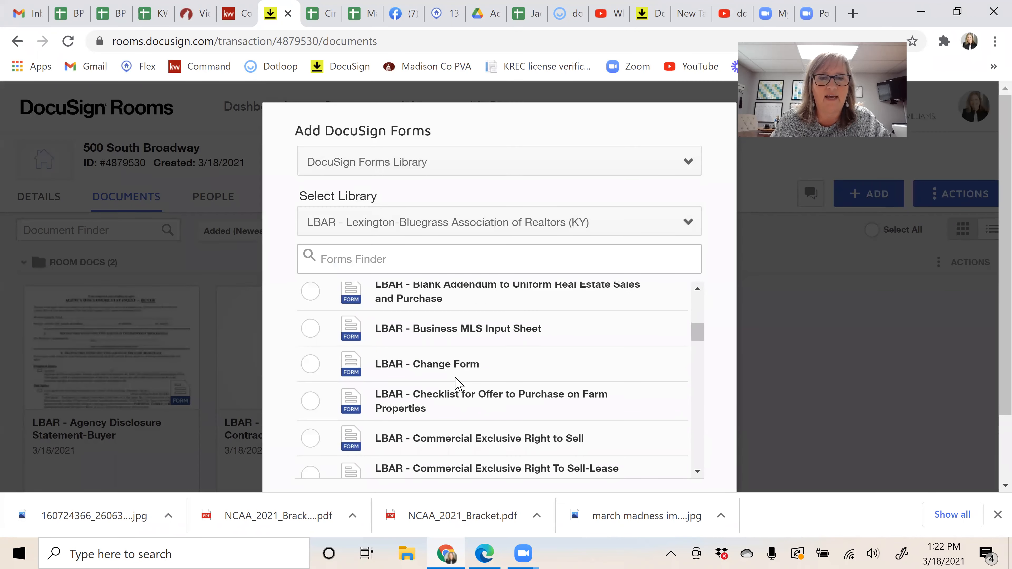
{"action": "scroll", "coordinate": [455, 383], "scroll_direction": "down", "scroll_amount": 5}
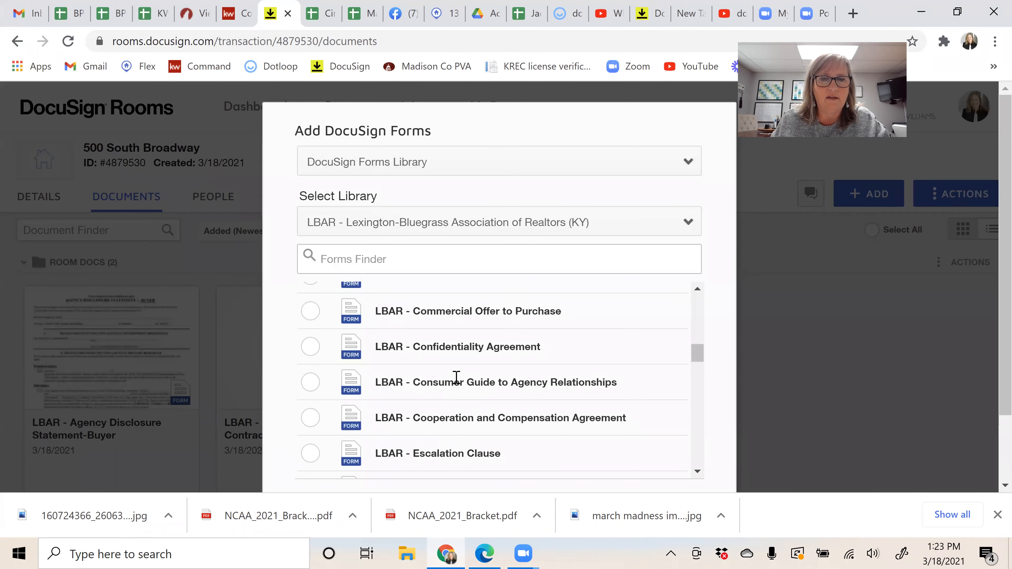
{"action": "scroll", "coordinate": [457, 379], "scroll_direction": "down", "scroll_amount": 2}
{"action": "scroll", "coordinate": [456, 378], "scroll_direction": "up", "scroll_amount": 2}
{"action": "left_click_drag", "start_coordinate": [699, 360], "coordinate": [698, 469]}
{"action": "scroll", "coordinate": [725, 429], "scroll_direction": "down", "scroll_amount": 2}
Step: Add LBAR - Consumer Guide to Agency Relationships to the room's Room Docs
{"action": "left_click", "coordinate": [564, 437]}
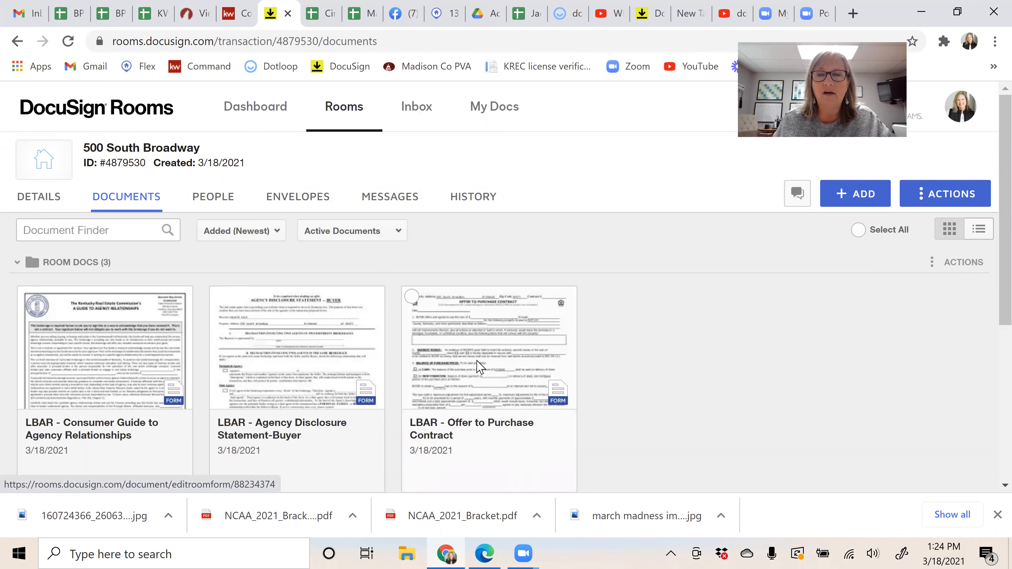
Step: Fill the Offer to Purchase Contract: $250,000 via KW Legacy Group and Century 21, conveying refrigerator, range, dishwasher
{"action": "left_click", "coordinate": [479, 366]}
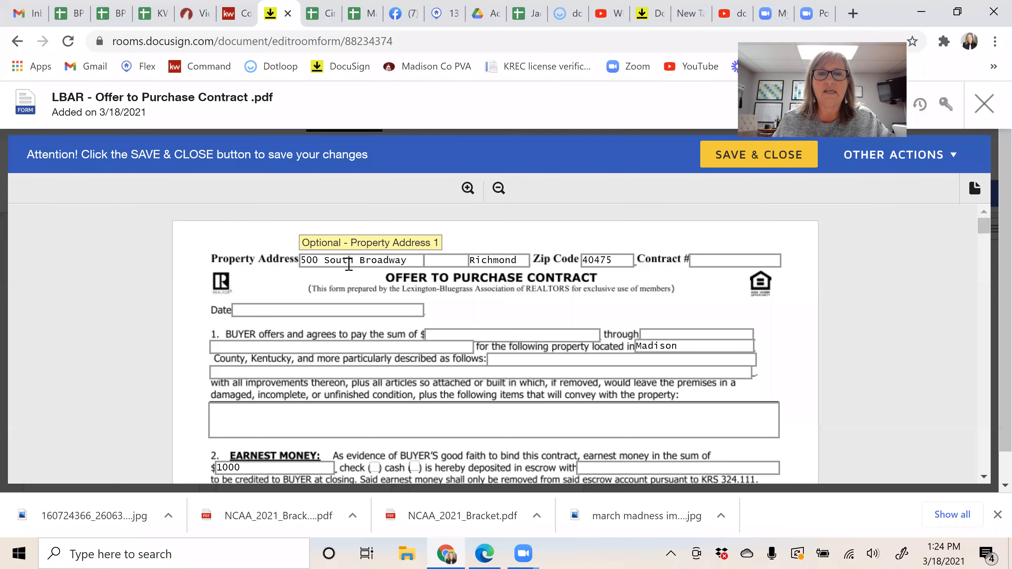
{"action": "scroll", "coordinate": [478, 399], "scroll_direction": "down", "scroll_amount": 4}
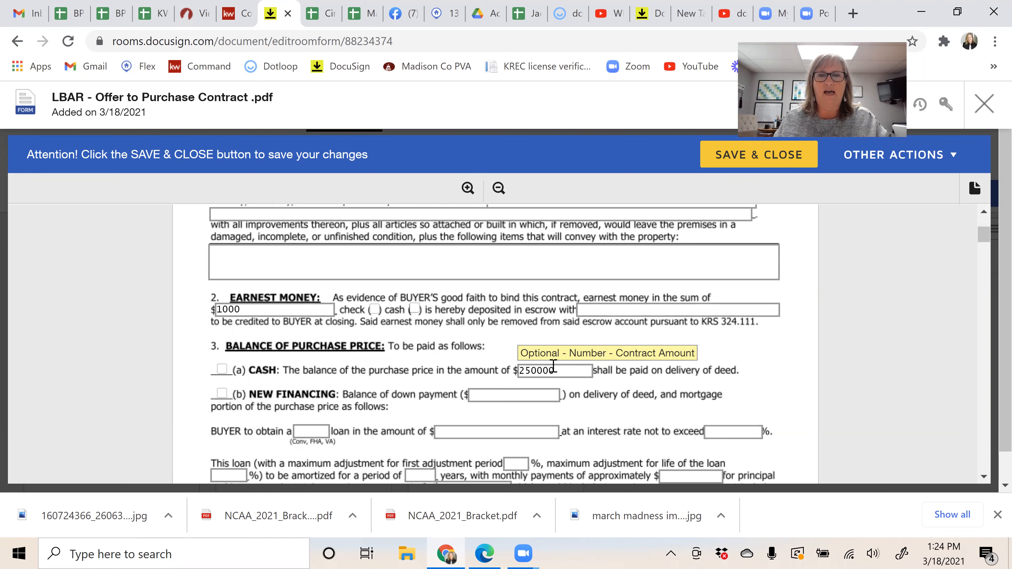
{"action": "scroll", "coordinate": [554, 366], "scroll_direction": "up", "scroll_amount": 4}
{"action": "left_click", "coordinate": [504, 340]}
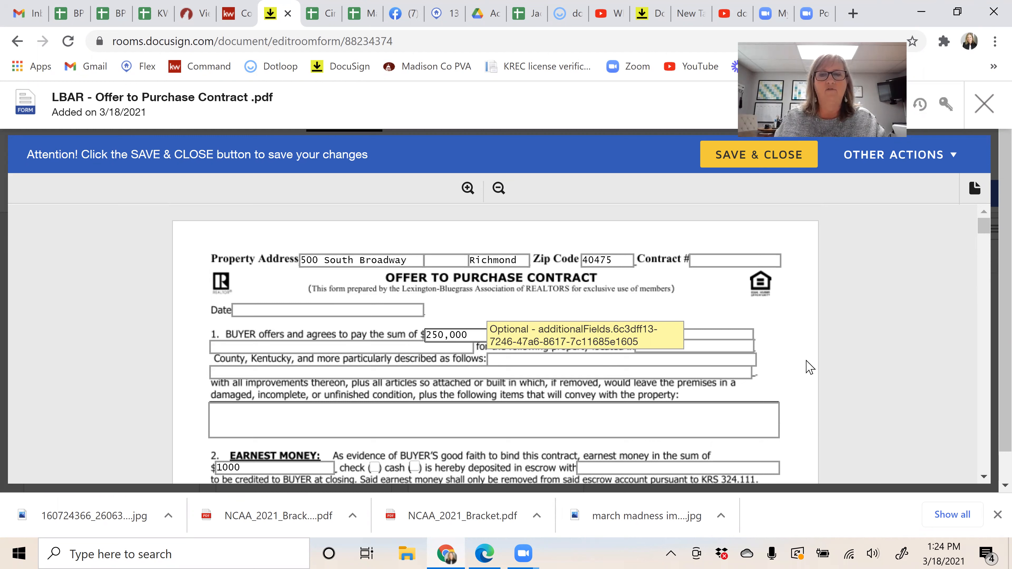
{"action": "left_click", "coordinate": [733, 334]}
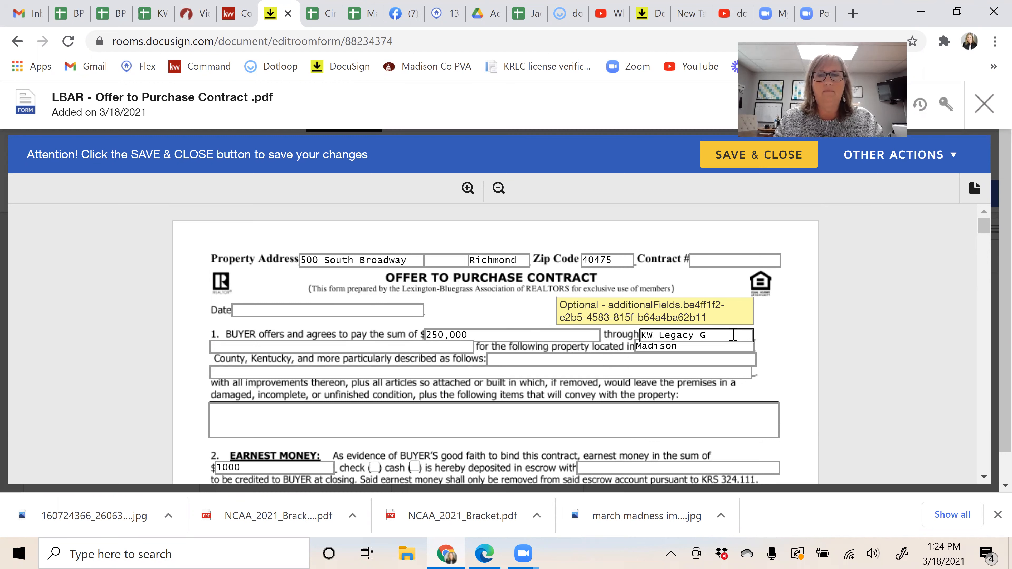
{"action": "key", "text": "Tab"}
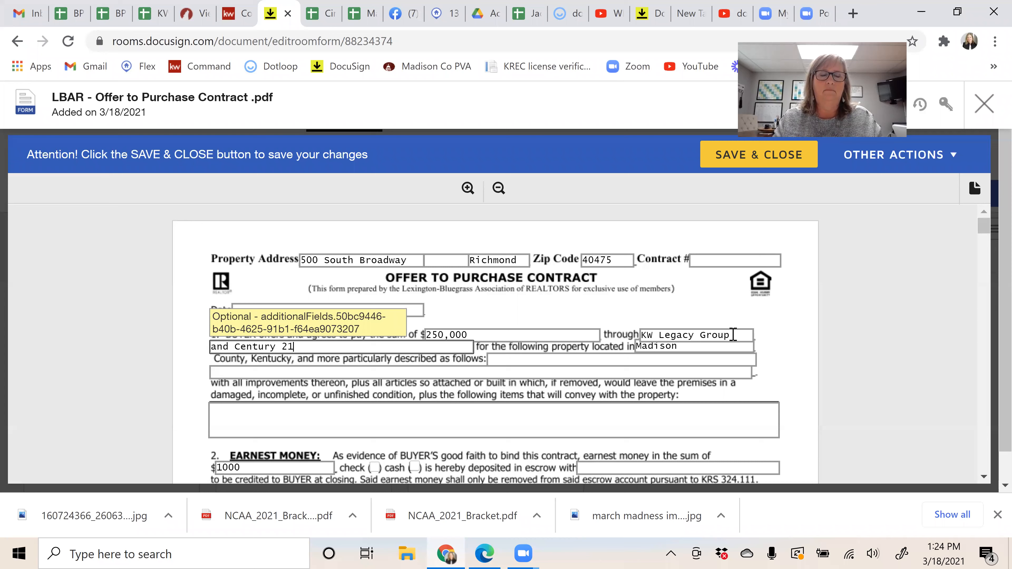
{"action": "left_click", "coordinate": [493, 424]}
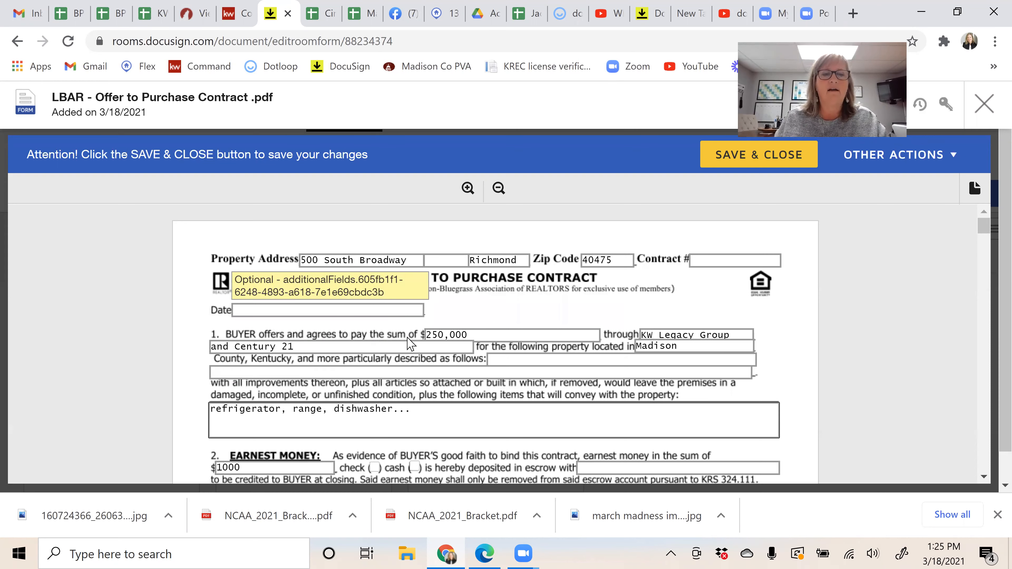
Step: Enter KW Legacy Group as the earnest money escrow holder
{"action": "scroll", "coordinate": [410, 351], "scroll_direction": "down", "scroll_amount": 4}
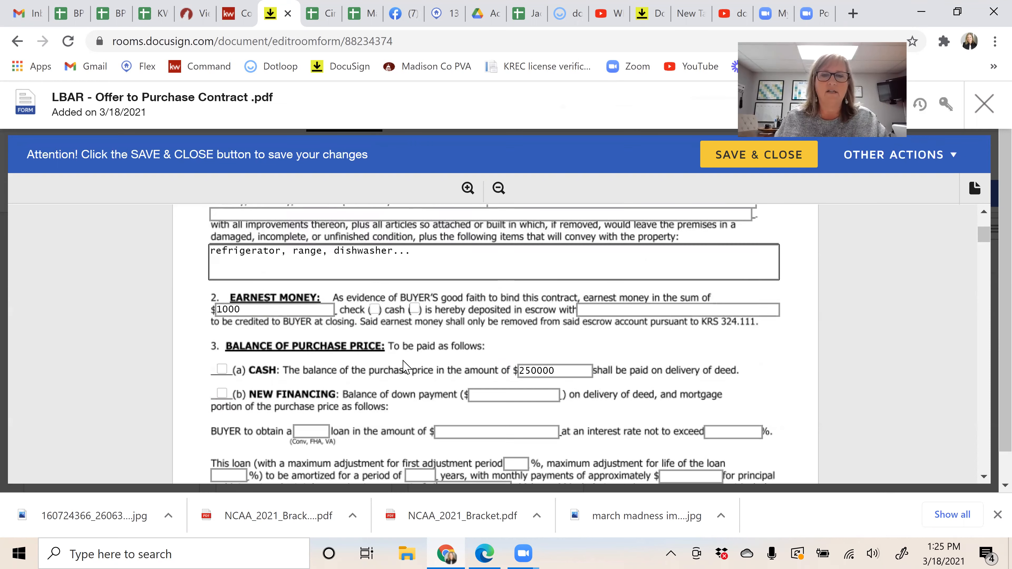
{"action": "left_click", "coordinate": [620, 311]}
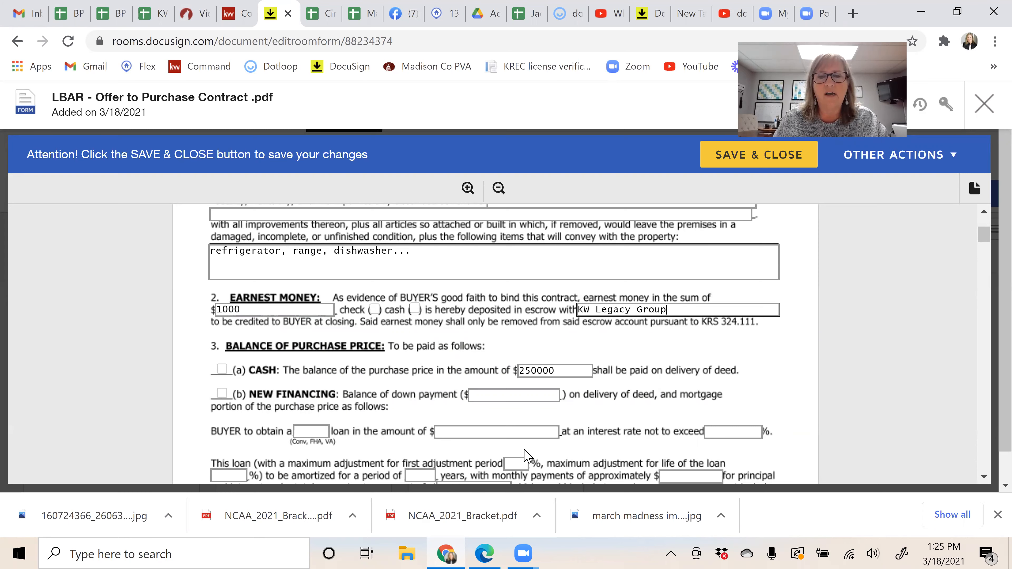
{"action": "scroll", "coordinate": [654, 379], "scroll_direction": "down", "scroll_amount": 3}
{"action": "scroll", "coordinate": [654, 379], "scroll_direction": "down", "scroll_amount": 15}
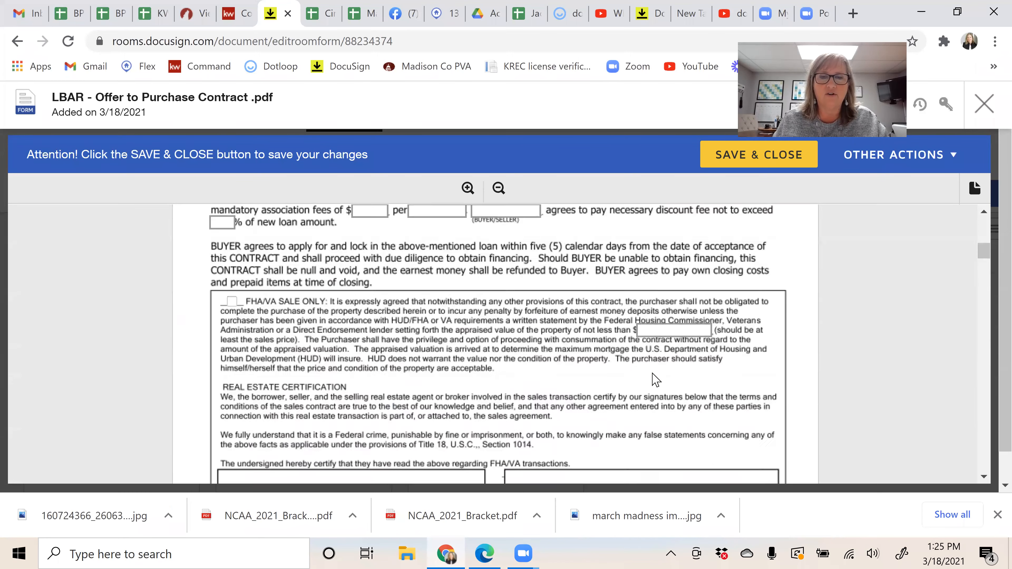
{"action": "scroll", "coordinate": [656, 380], "scroll_direction": "down", "scroll_amount": 2}
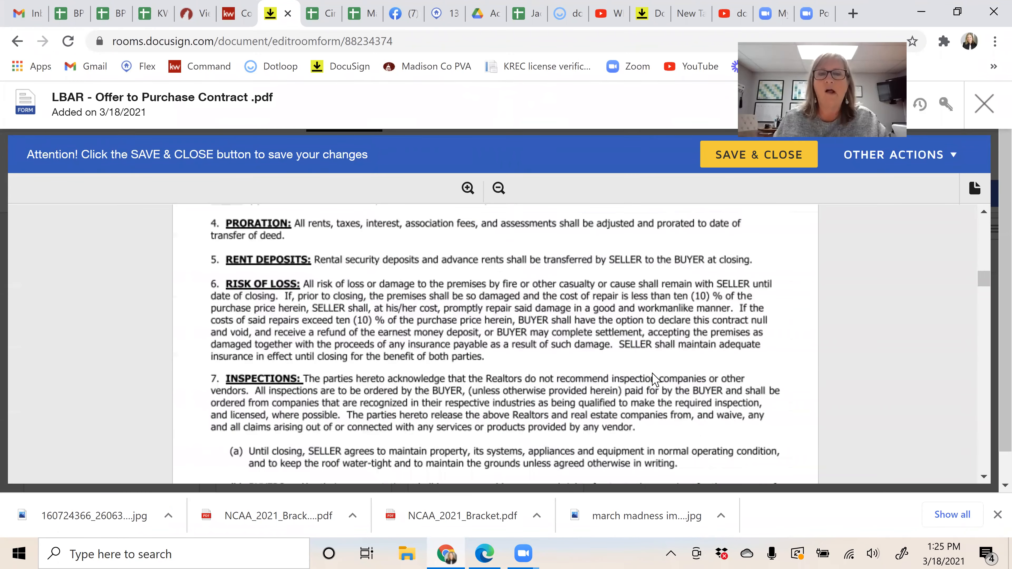
{"action": "scroll", "coordinate": [200, 417], "scroll_direction": "up", "scroll_amount": 9}
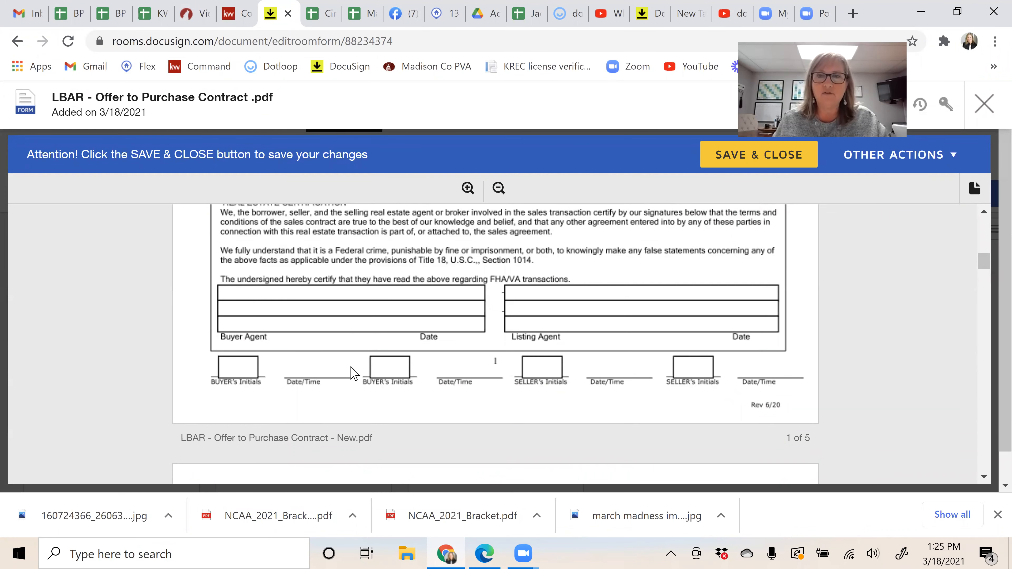
{"action": "scroll", "coordinate": [630, 354], "scroll_direction": "down", "scroll_amount": 4}
{"action": "scroll", "coordinate": [630, 351], "scroll_direction": "down", "scroll_amount": 5}
{"action": "scroll", "coordinate": [632, 350], "scroll_direction": "down", "scroll_amount": 8}
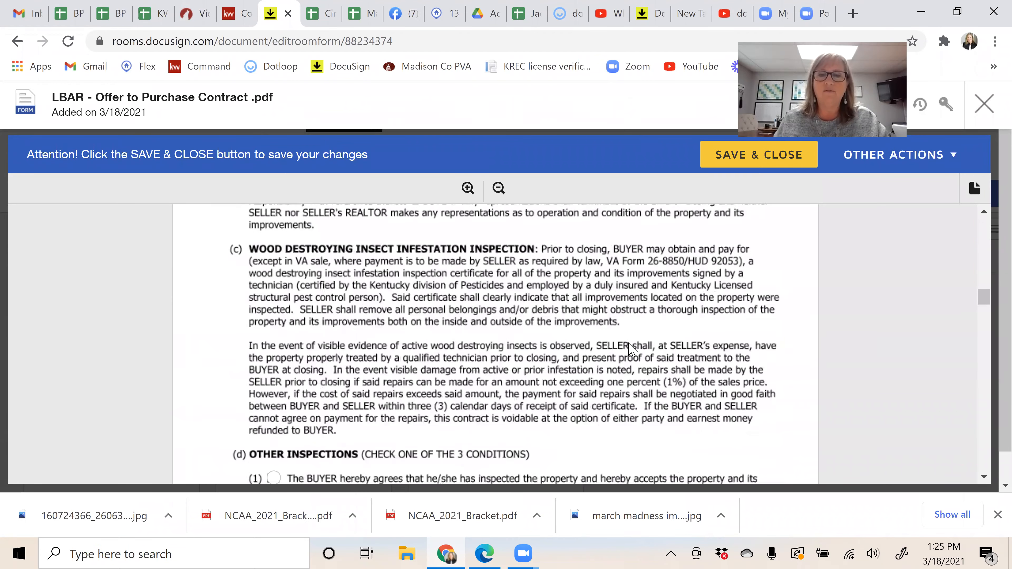
{"action": "scroll", "coordinate": [619, 346], "scroll_direction": "down", "scroll_amount": 2}
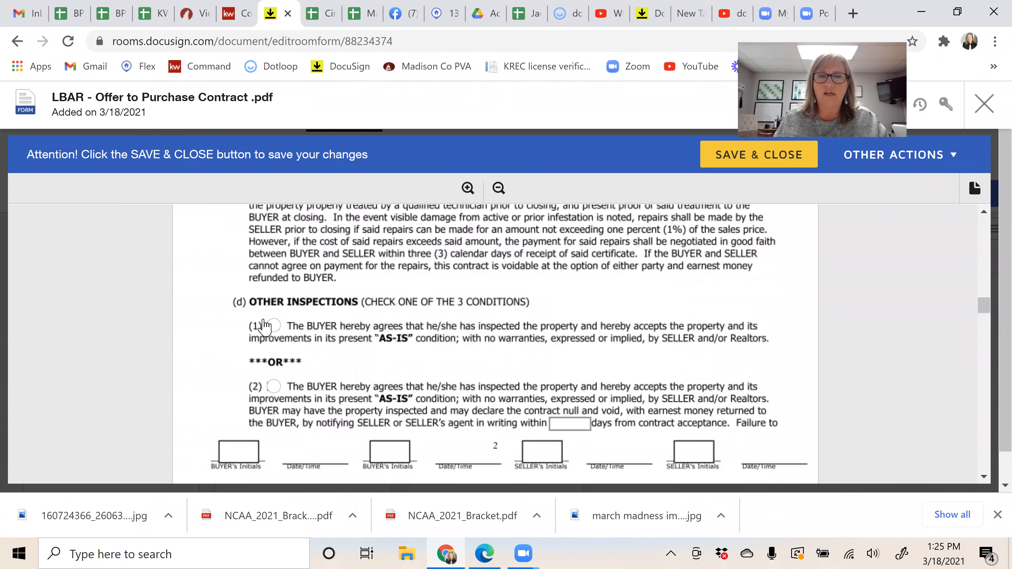
Step: Choose inspection option (3), checking complete property, appliances and electrical systems
{"action": "left_click", "coordinate": [275, 328]}
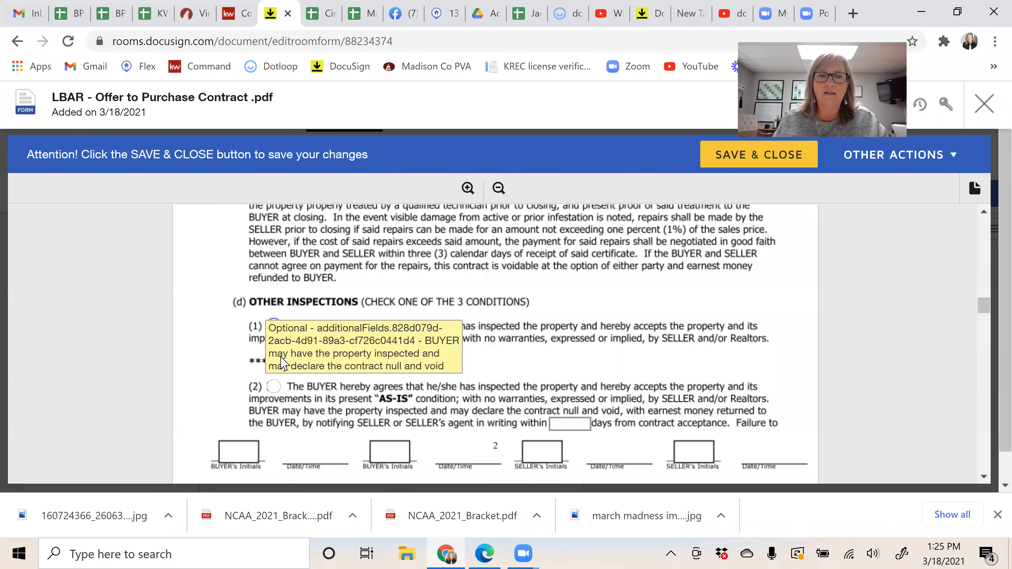
{"action": "left_click", "coordinate": [275, 386]}
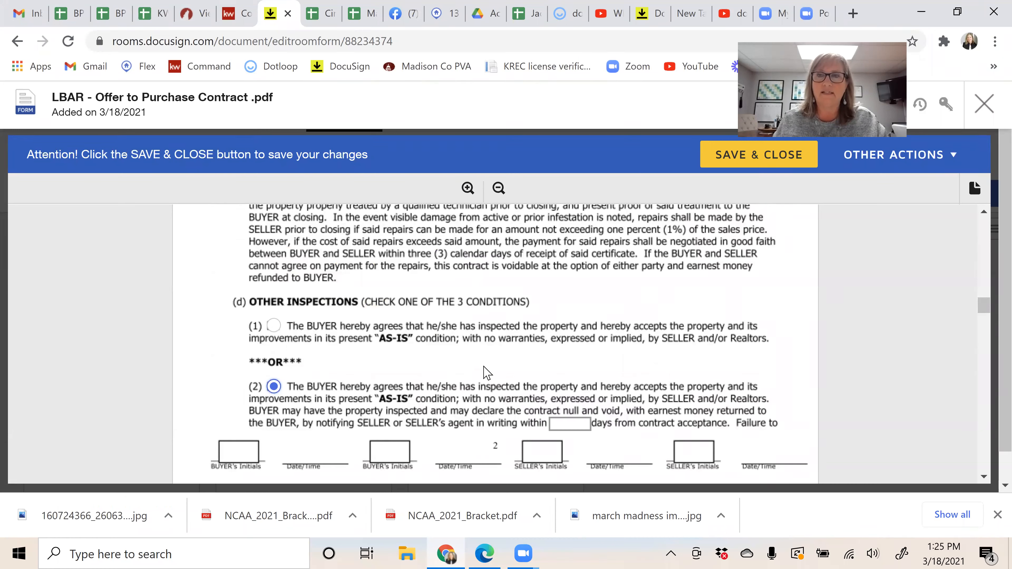
{"action": "left_click", "coordinate": [274, 326]}
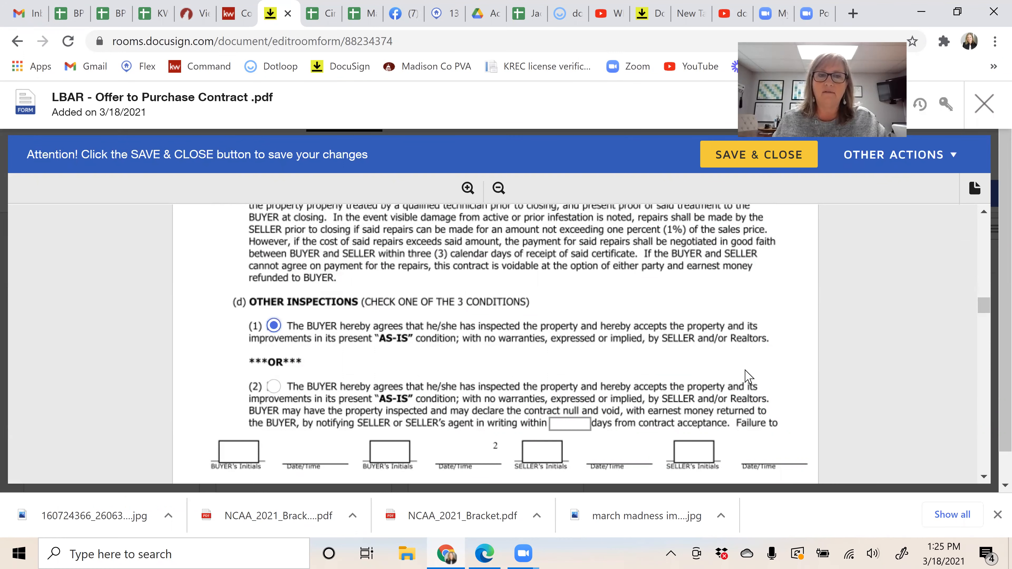
{"action": "scroll", "coordinate": [709, 353], "scroll_direction": "down", "scroll_amount": 10}
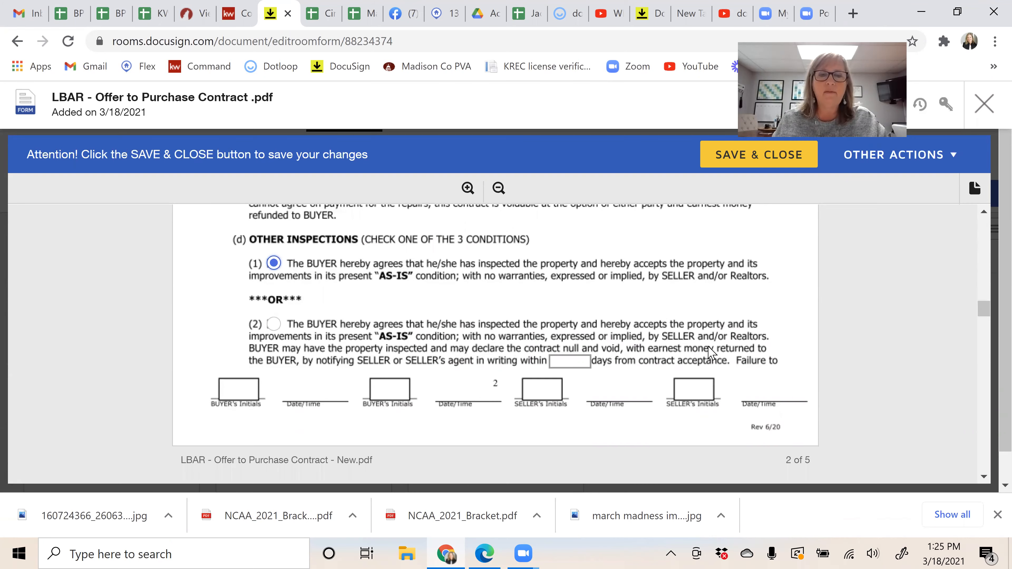
{"action": "scroll", "coordinate": [709, 353], "scroll_direction": "down", "scroll_amount": 10}
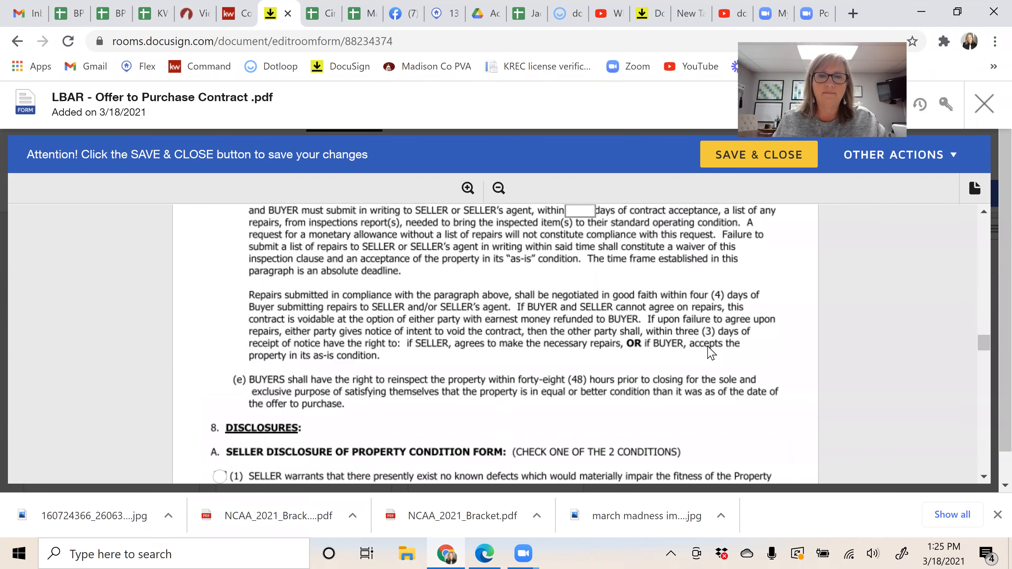
{"action": "scroll", "coordinate": [709, 353], "scroll_direction": "up", "scroll_amount": 10}
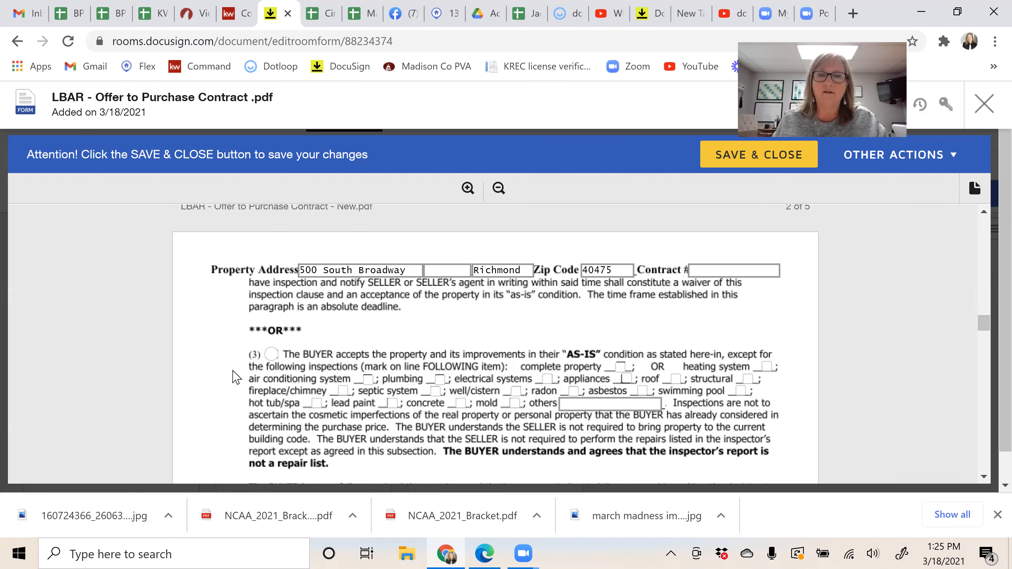
{"action": "left_click", "coordinate": [271, 354]}
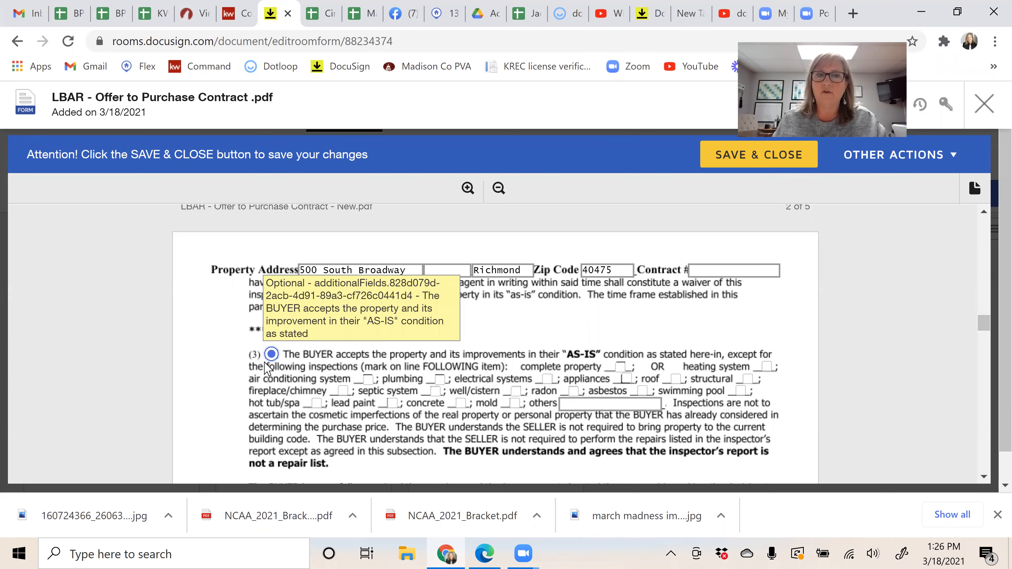
{"action": "left_click", "coordinate": [621, 367]}
{"action": "left_click", "coordinate": [626, 378]}
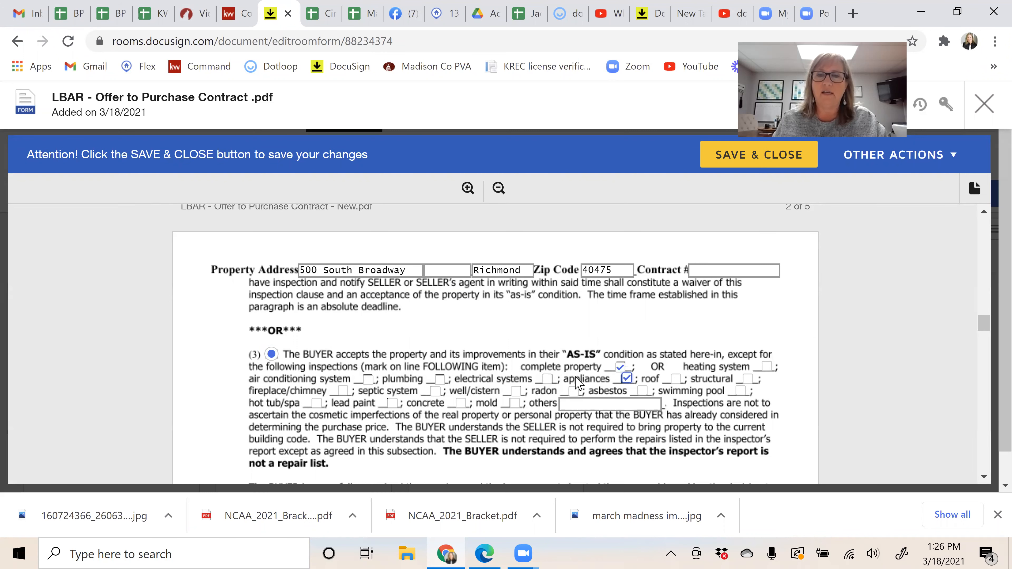
{"action": "left_click", "coordinate": [548, 379]}
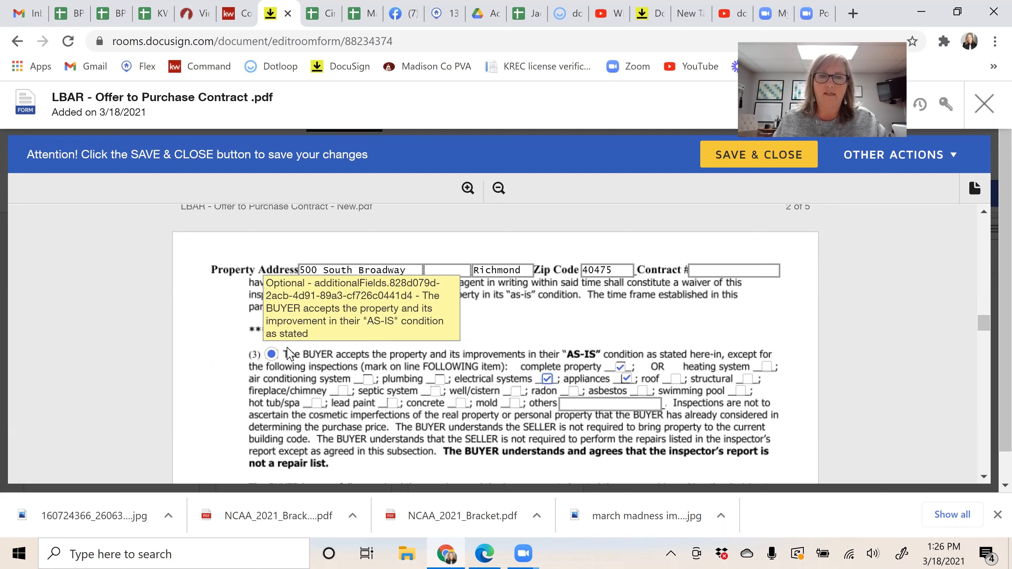
Step: Scroll the Offer to Purchase Contract to its last page, then save and close it
{"action": "scroll", "coordinate": [283, 368], "scroll_direction": "down", "scroll_amount": 8}
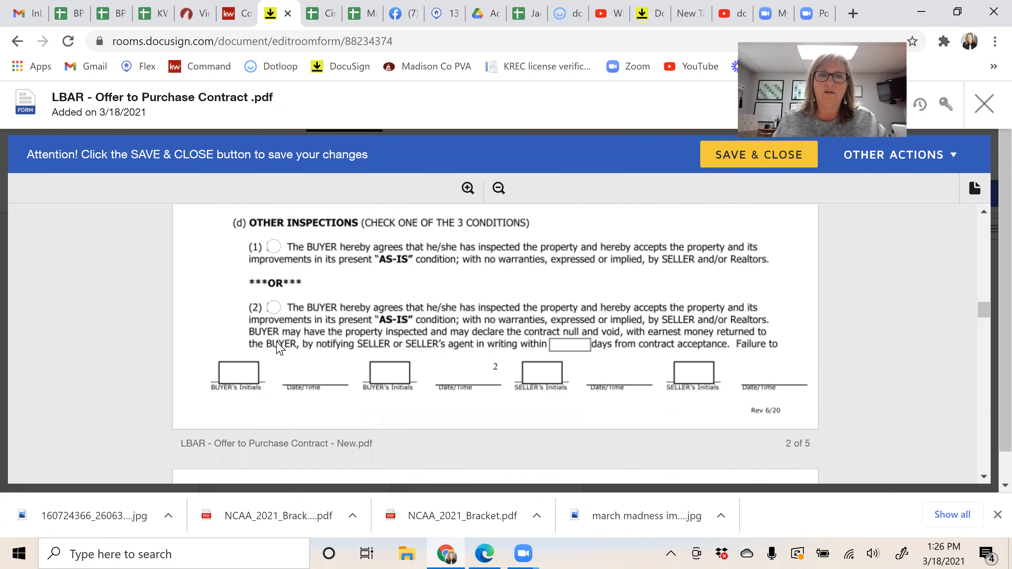
{"action": "scroll", "coordinate": [297, 381], "scroll_direction": "up", "scroll_amount": 2}
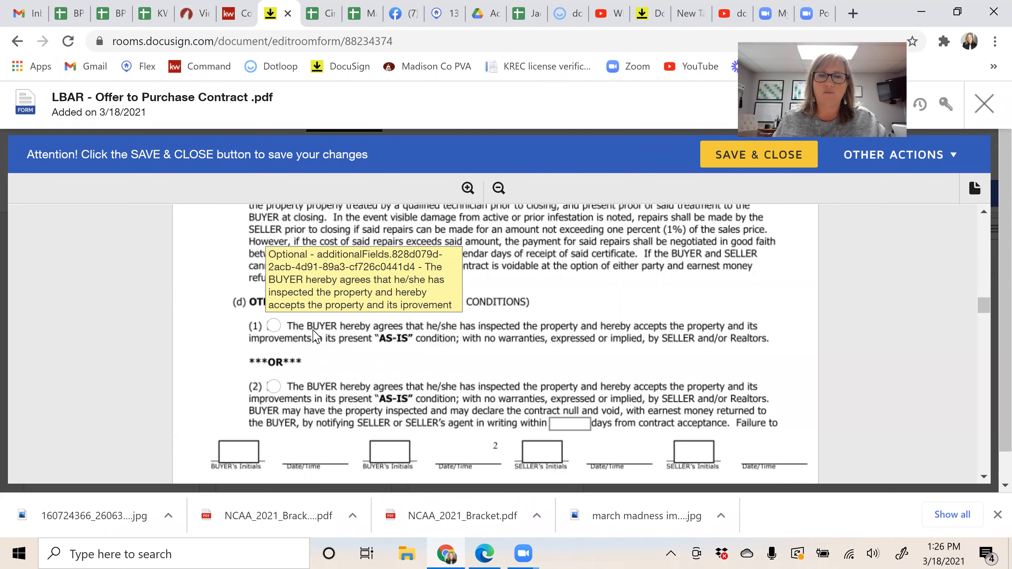
{"action": "scroll", "coordinate": [540, 351], "scroll_direction": "down", "scroll_amount": 6}
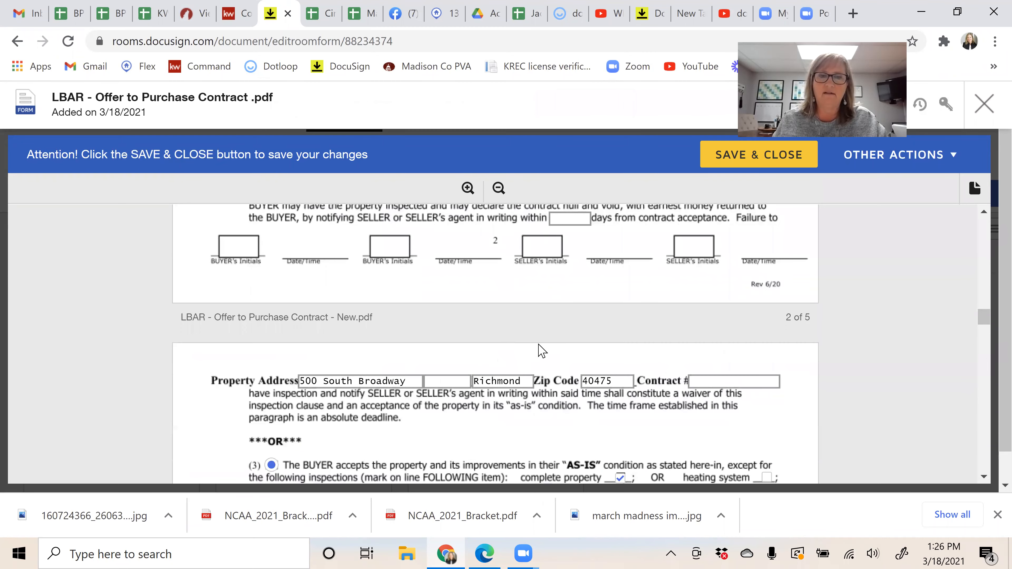
{"action": "scroll", "coordinate": [480, 347], "scroll_direction": "down", "scroll_amount": 8}
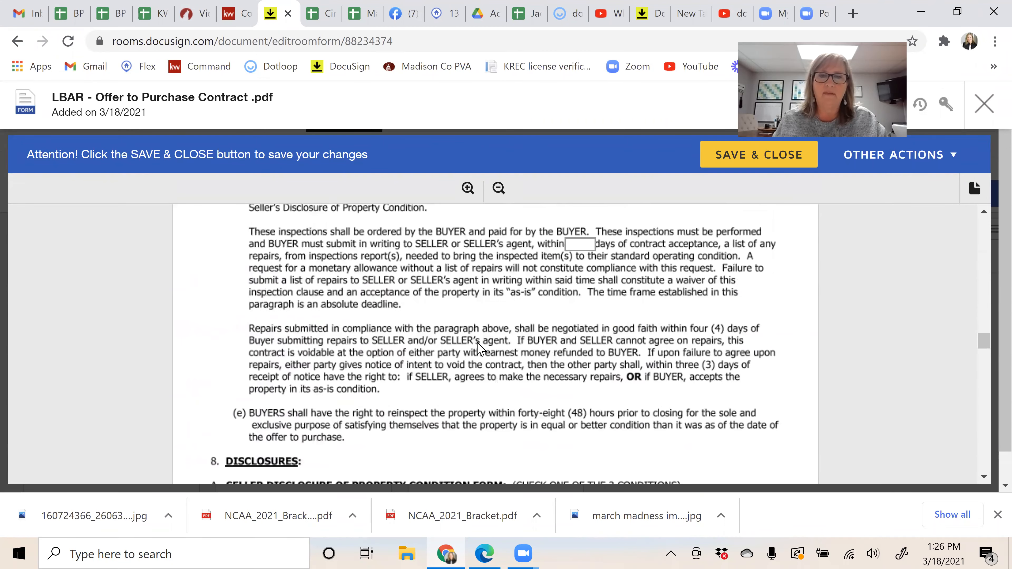
{"action": "scroll", "coordinate": [480, 349], "scroll_direction": "down", "scroll_amount": 12}
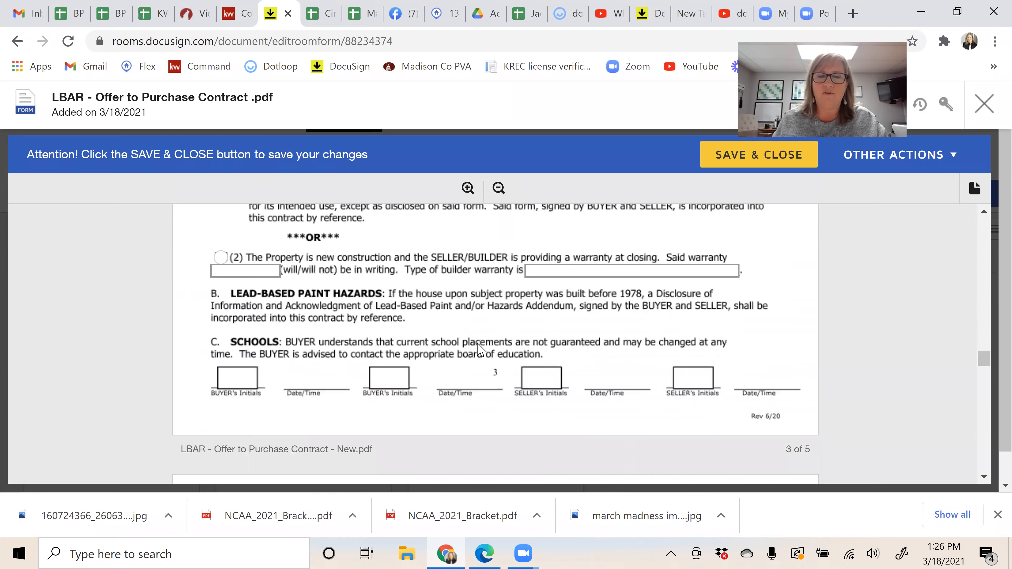
{"action": "scroll", "coordinate": [480, 350], "scroll_direction": "down", "scroll_amount": 12}
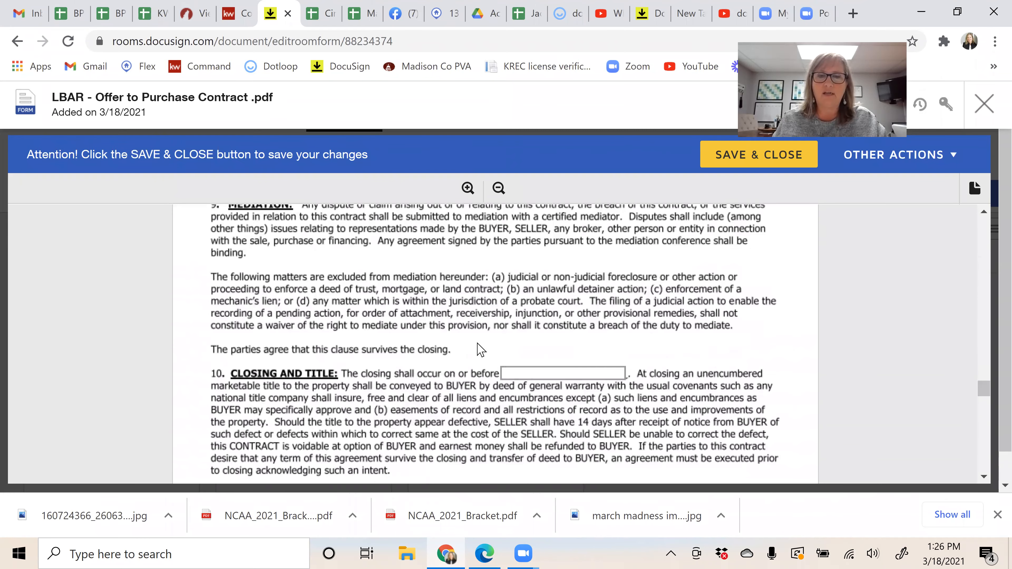
{"action": "scroll", "coordinate": [481, 342], "scroll_direction": "down", "scroll_amount": 10}
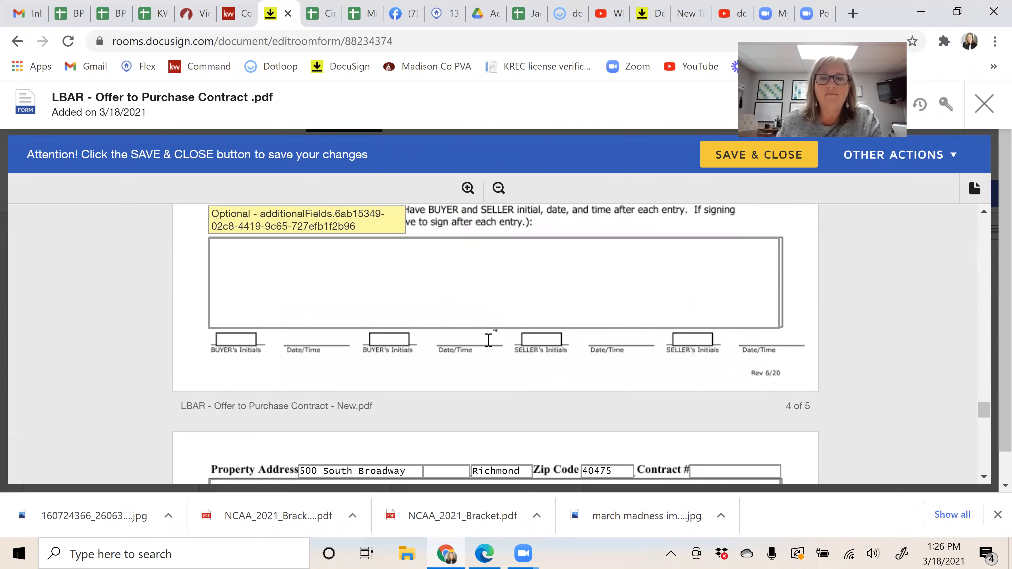
{"action": "scroll", "coordinate": [488, 346], "scroll_direction": "down", "scroll_amount": 8}
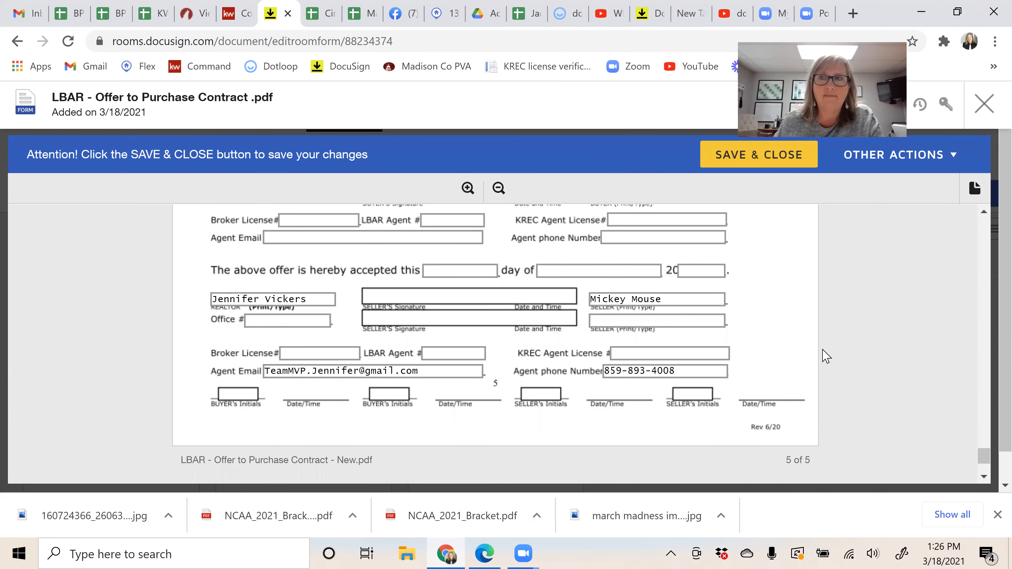
{"action": "left_click", "coordinate": [760, 162]}
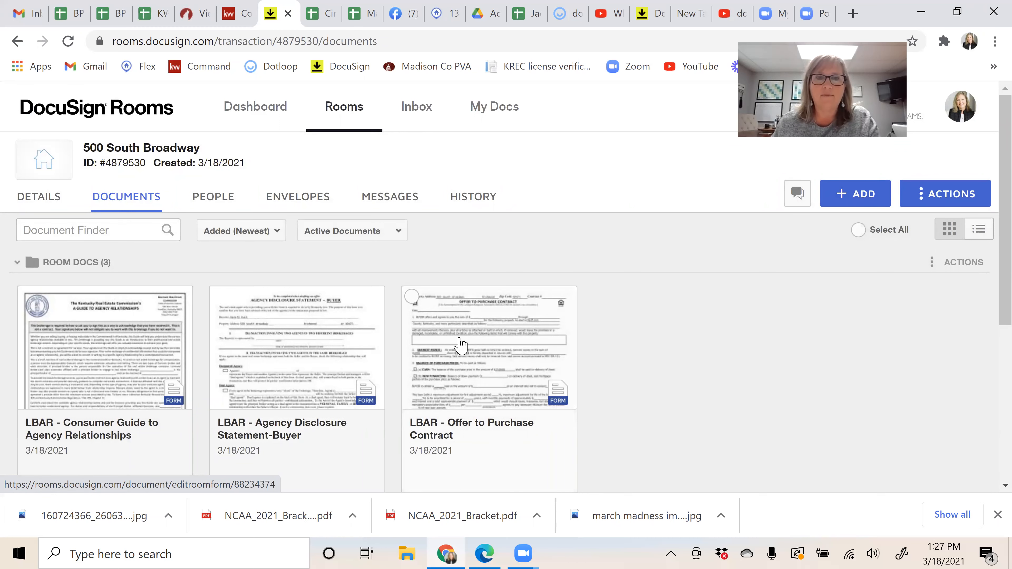
Step: Check the Offer to Purchase, Agency Disclosure Statement-Buyer and Consumer Guide document cards
{"action": "left_click", "coordinate": [412, 299]}
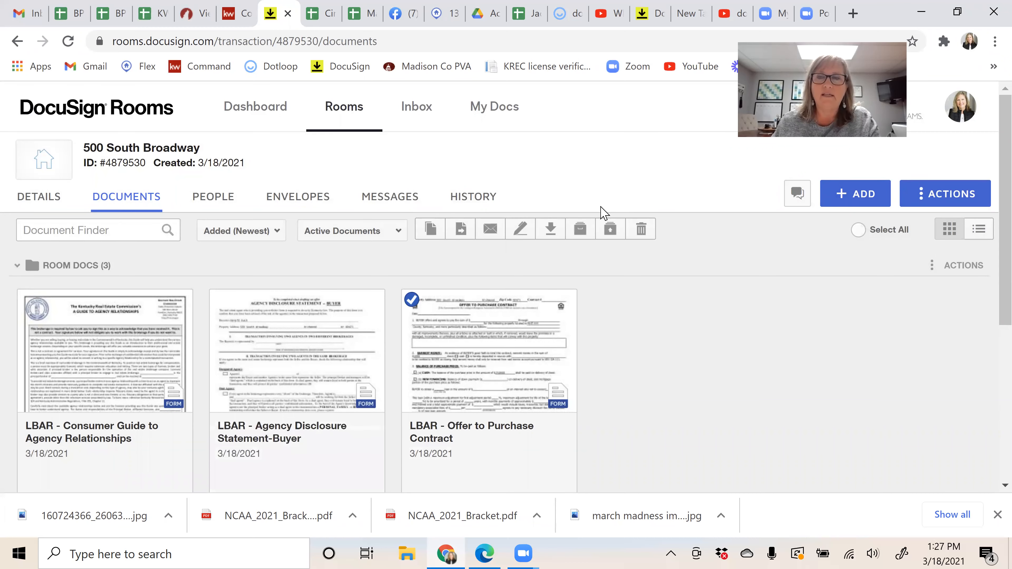
{"action": "left_click", "coordinate": [223, 304]}
{"action": "left_click", "coordinate": [27, 299]}
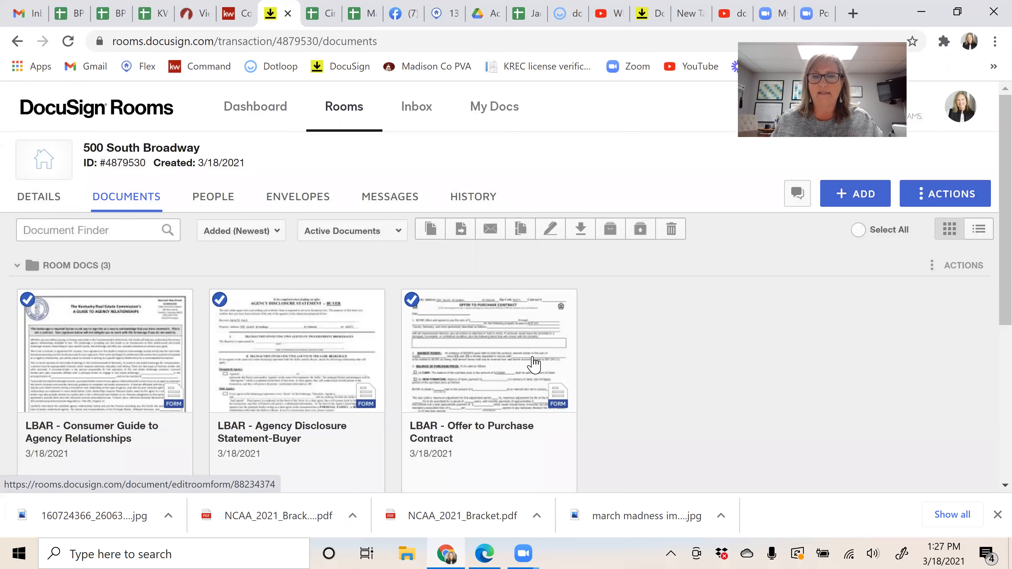
Step: Uncheck Consumer Guide and Agency Disclosure, leaving only the Offer to Purchase Contract for actions
{"action": "right_click", "coordinate": [525, 344]}
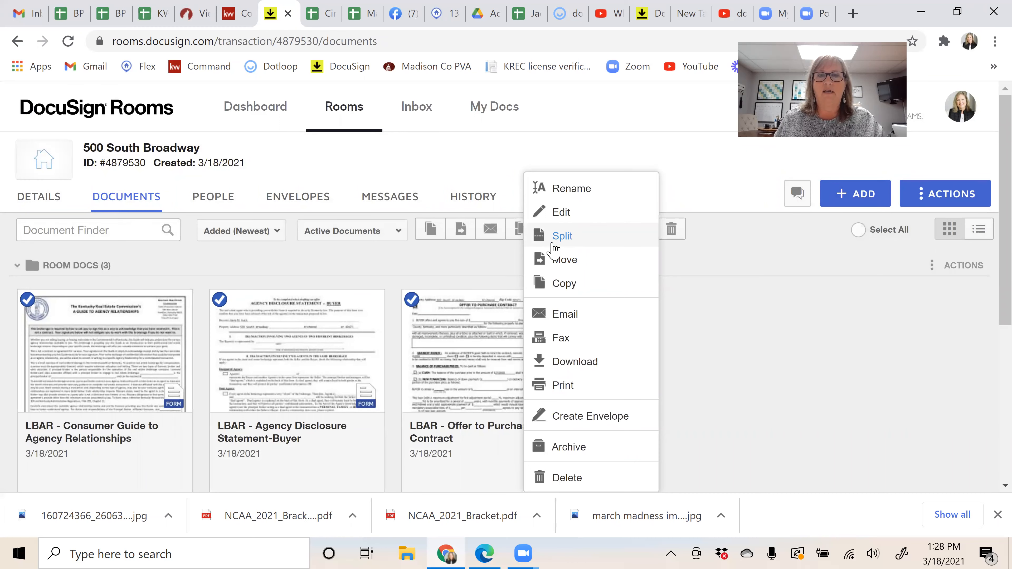
{"action": "left_click", "coordinate": [220, 299]}
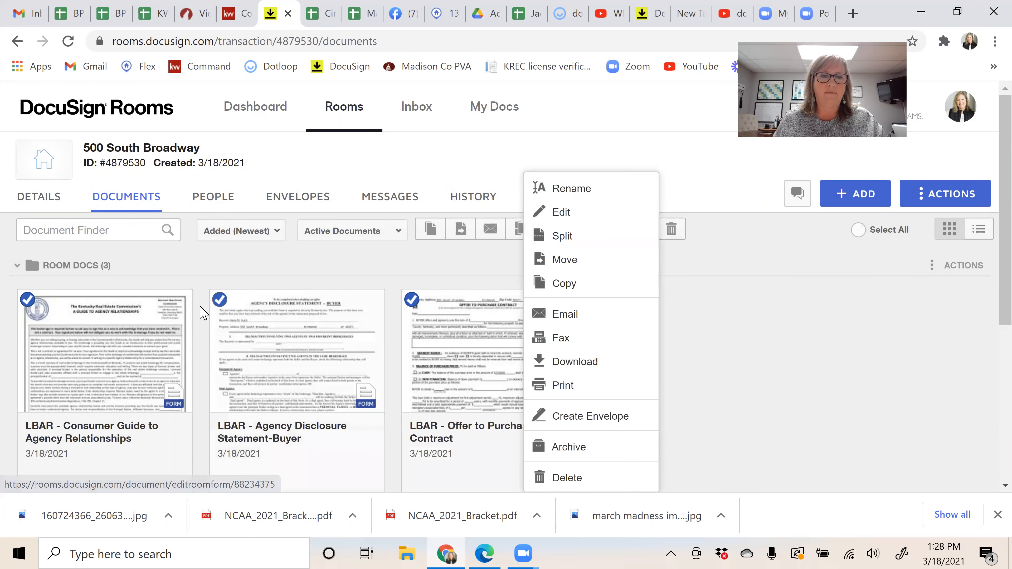
{"action": "left_click", "coordinate": [27, 299]}
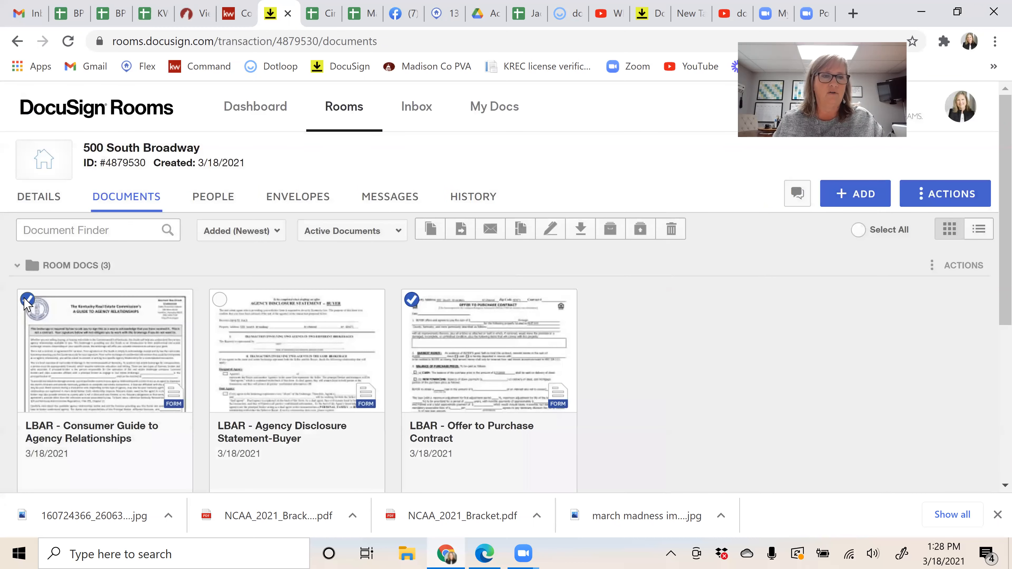
{"action": "right_click", "coordinate": [480, 342]}
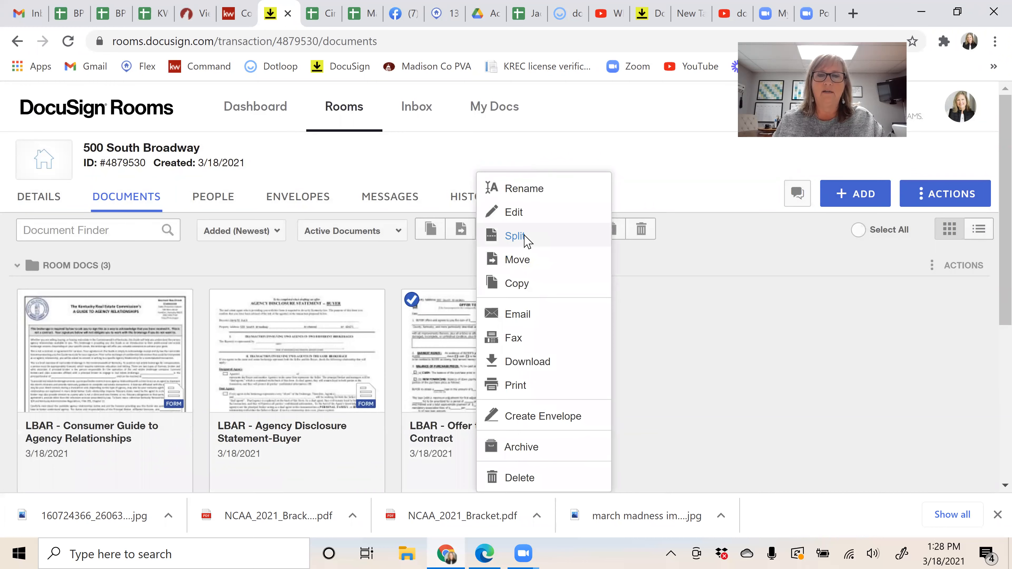
Step: Split the contract, naming the first document 'Offer' with page range 1-3
{"action": "left_click", "coordinate": [524, 238]}
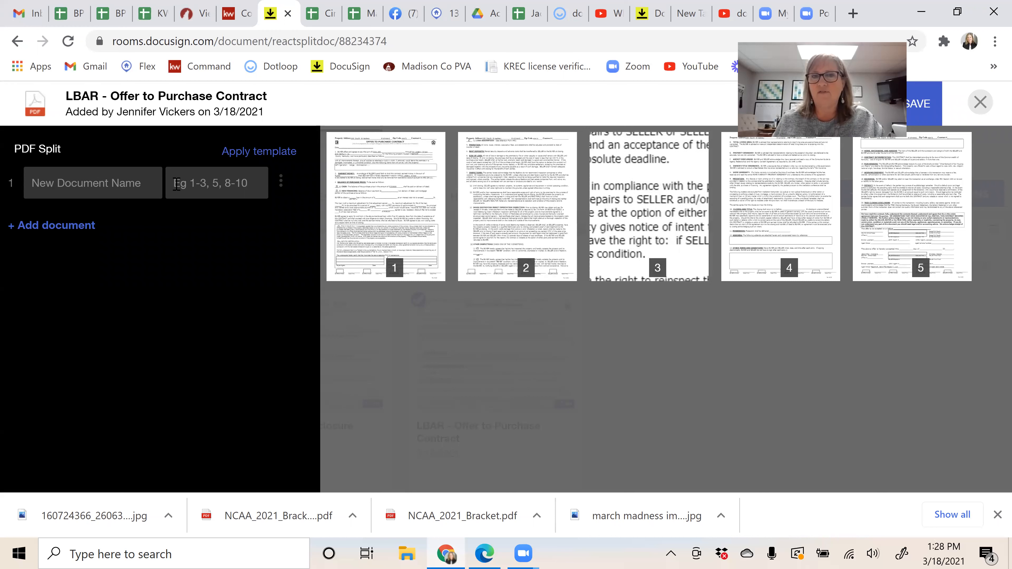
{"action": "left_click", "coordinate": [113, 183]}
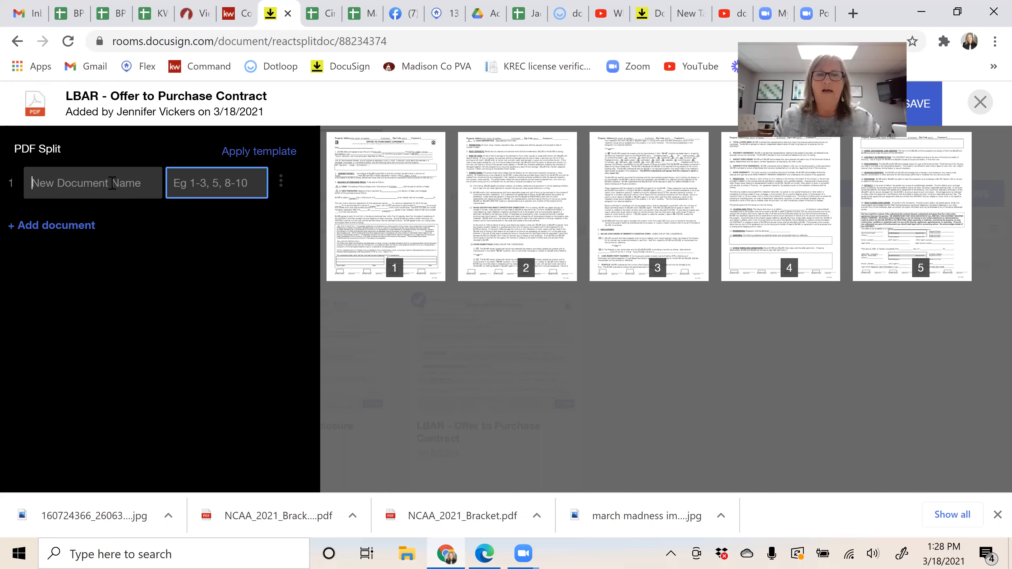
{"action": "type", "text": "Offer"}
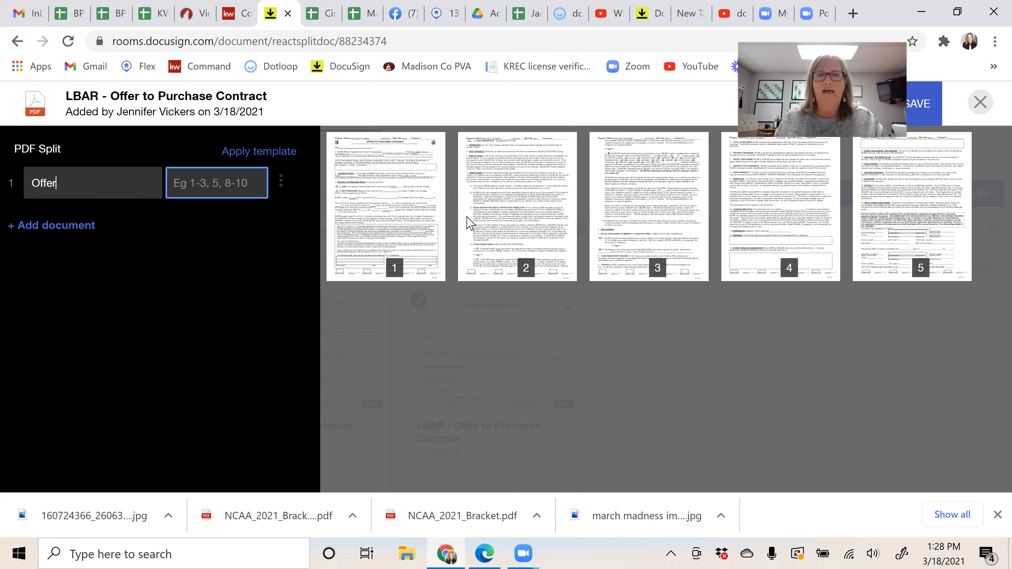
{"action": "left_click", "coordinate": [243, 183]}
{"action": "type", "text": "1-3"}
{"action": "key", "text": "BackSpace"}
{"action": "key", "text": "BackSpace"}
{"action": "key", "text": "BackSpace"}
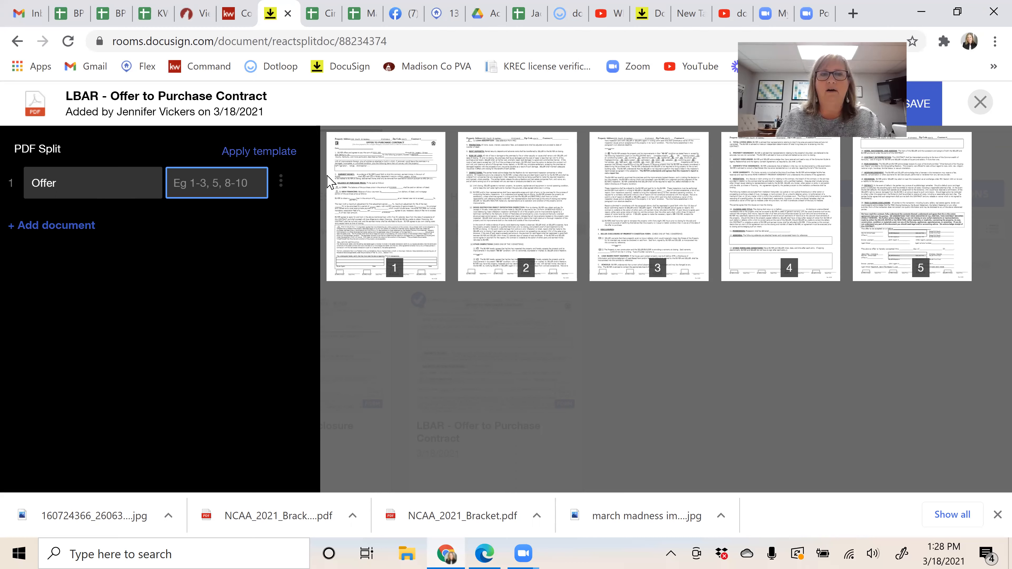
{"action": "left_click", "coordinate": [386, 179]}
{"action": "type", "text": "-3"}
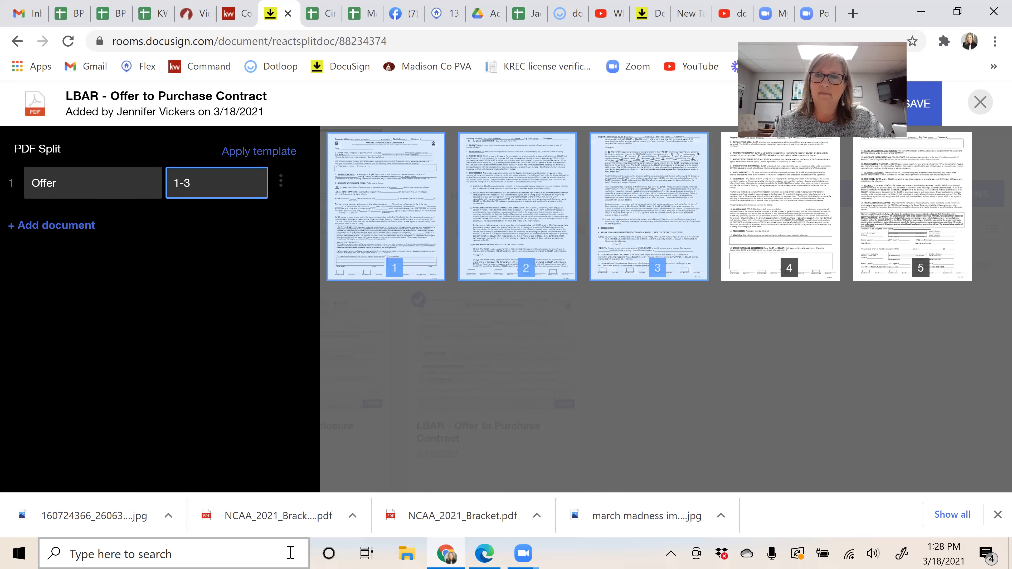
Step: Add a second split document named 'addendum' covering pages 4 and 5
{"action": "left_click", "coordinate": [40, 225]}
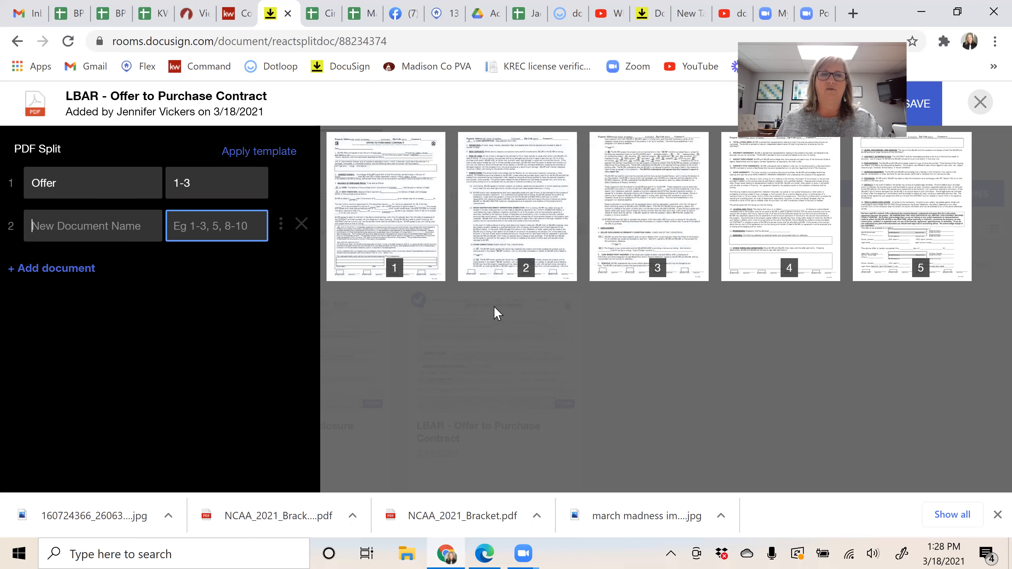
{"action": "type", "text": "addendum"}
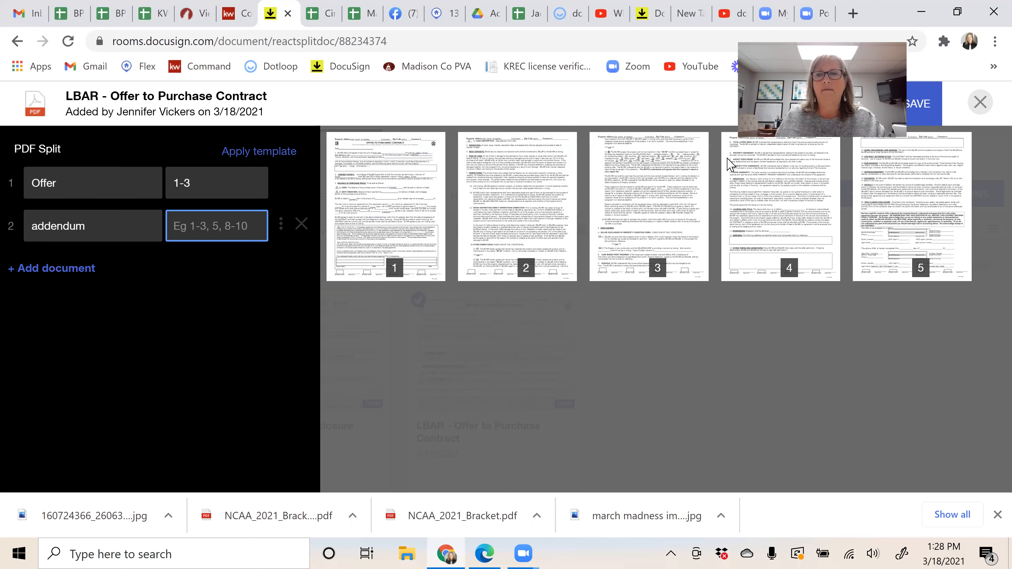
{"action": "left_click", "coordinate": [784, 180]}
{"action": "left_click", "coordinate": [936, 191]}
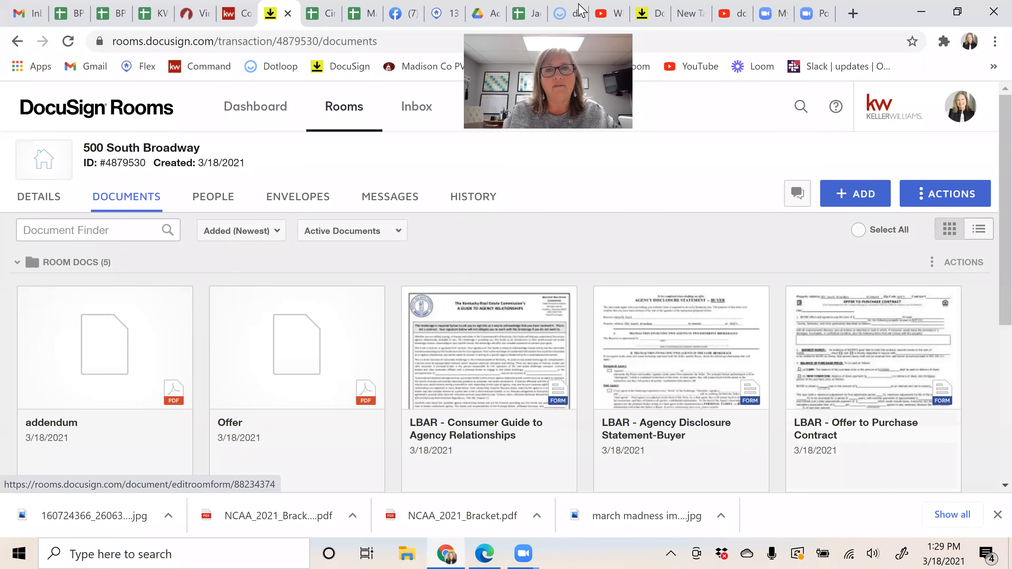
Step: Switch to the Dotloop test loop's Documents page
{"action": "left_click", "coordinate": [567, 14]}
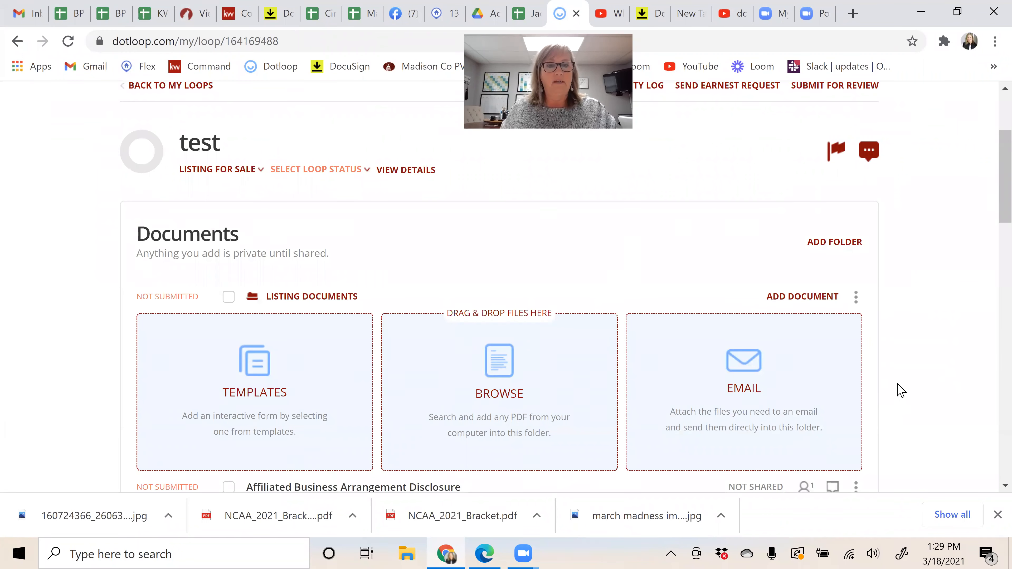
Step: Check the Affiliated Business Arrangement, Consumer Guide and Exclusive Right to Sell listing documents
{"action": "scroll", "coordinate": [898, 389], "scroll_direction": "down", "scroll_amount": 2}
{"action": "scroll", "coordinate": [901, 386], "scroll_direction": "down", "scroll_amount": 2}
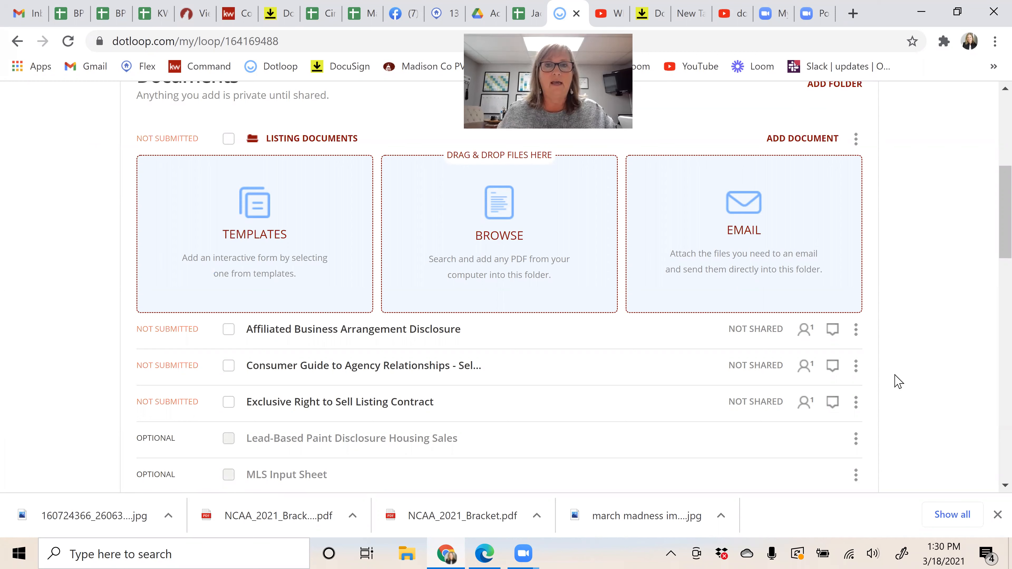
{"action": "left_click", "coordinate": [229, 331]}
{"action": "left_click", "coordinate": [230, 367]}
{"action": "left_click", "coordinate": [230, 403]}
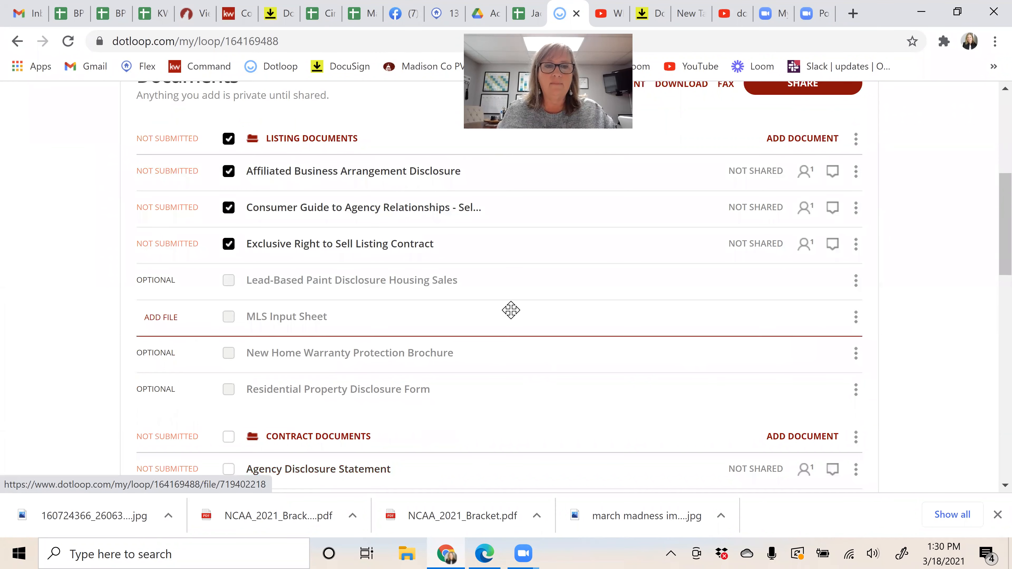
Step: Download them as one sealed PDF, acknowledge the seal notice, and return to DocuSign Rooms
{"action": "scroll", "coordinate": [511, 310], "scroll_direction": "up", "scroll_amount": 8}
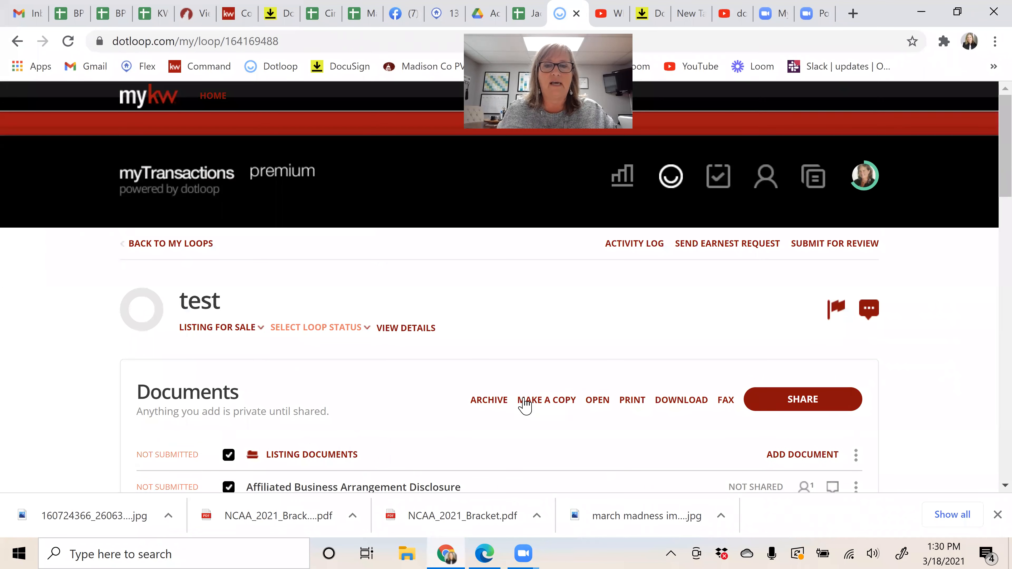
{"action": "left_click", "coordinate": [680, 401]}
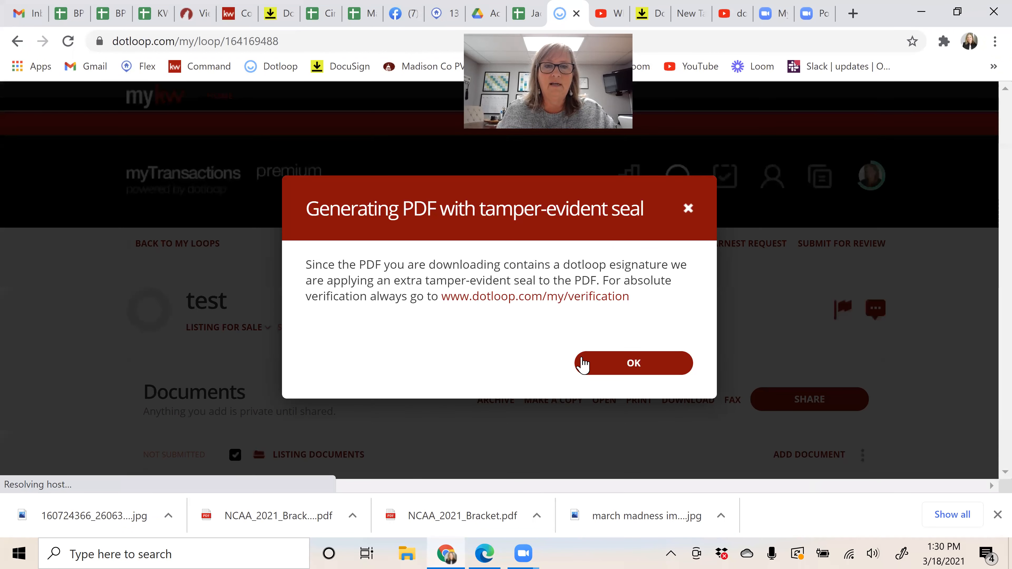
{"action": "left_click", "coordinate": [629, 369]}
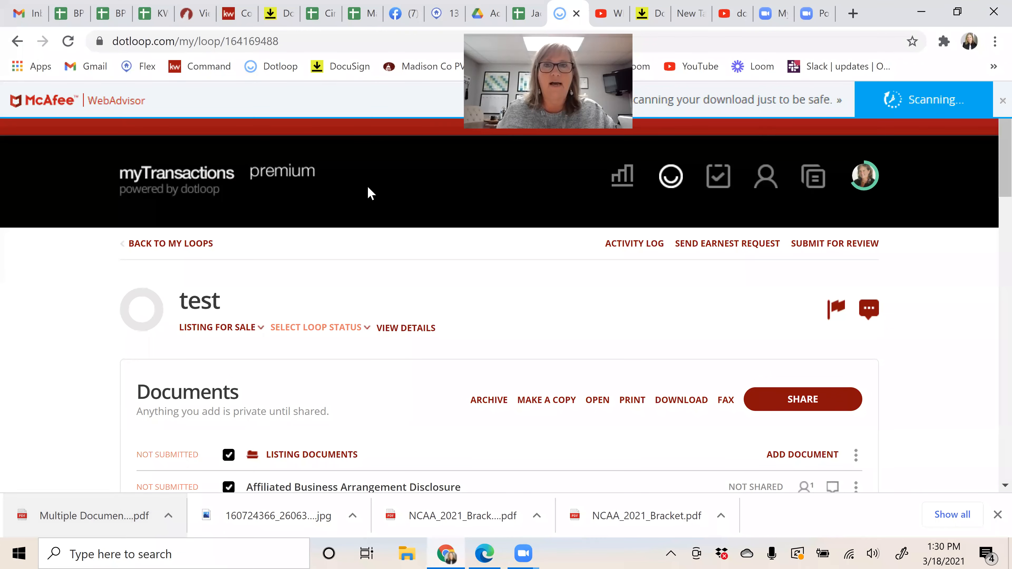
{"action": "left_click", "coordinate": [279, 13]}
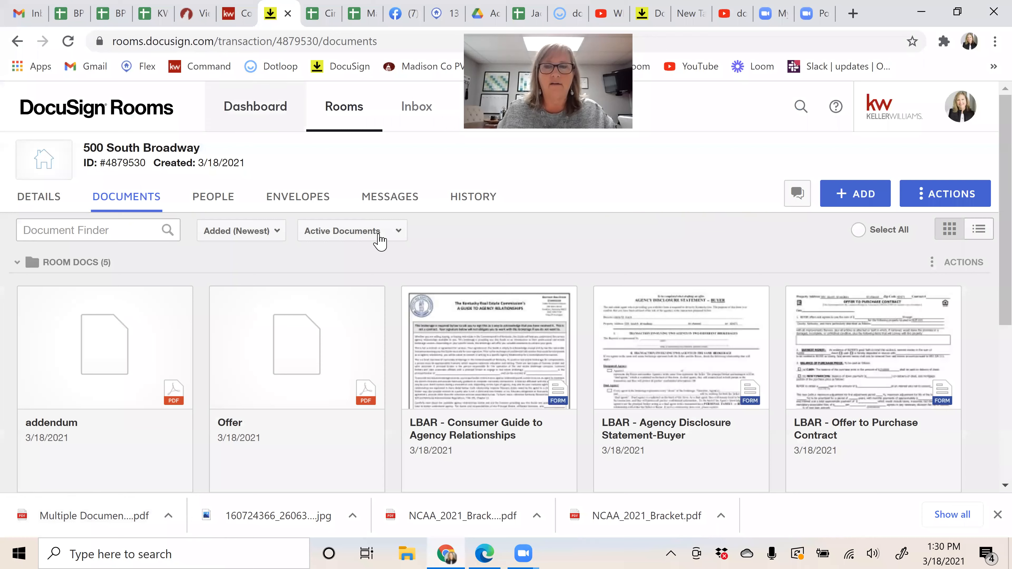
{"action": "left_click", "coordinate": [861, 195]}
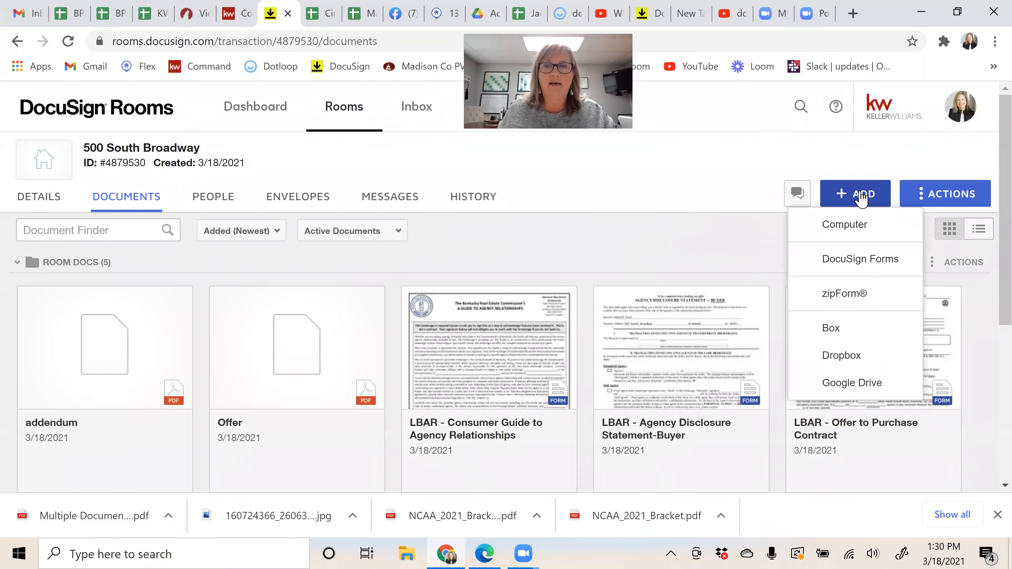
{"action": "left_click", "coordinate": [844, 229]}
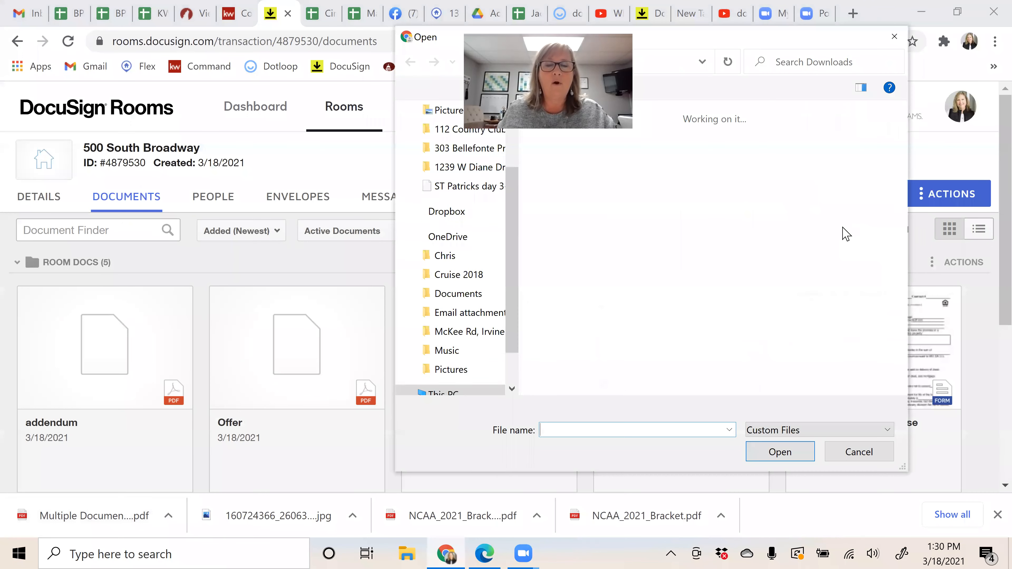
{"action": "left_click", "coordinate": [895, 36]}
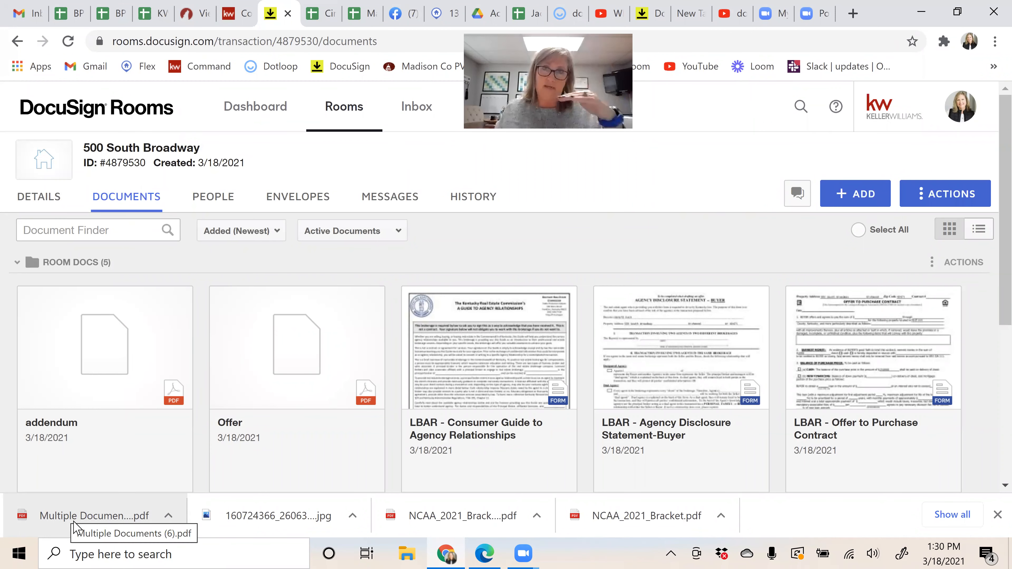
{"action": "left_click_drag", "start_coordinate": [57, 523], "coordinate": [417, 459]}
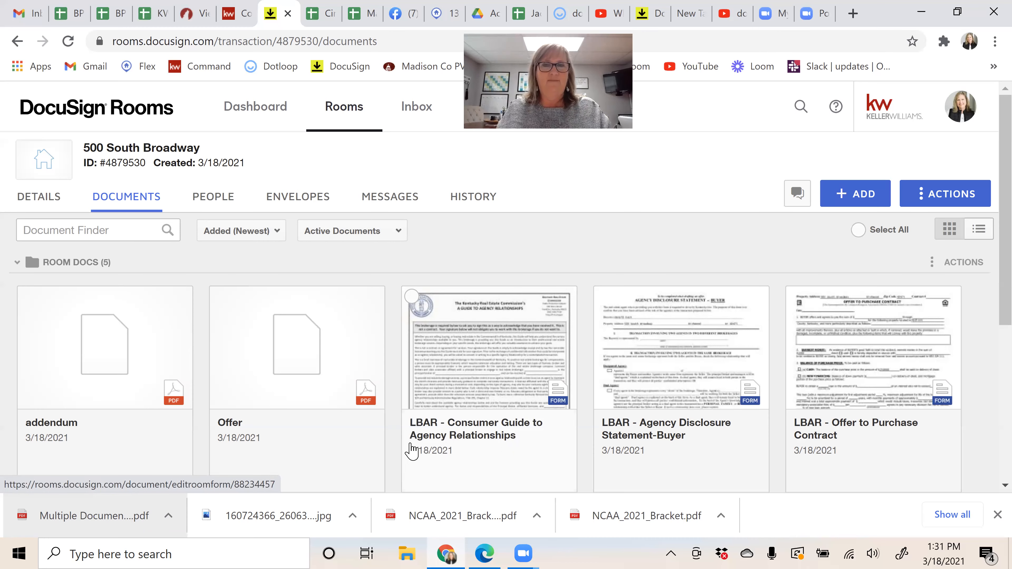
Step: Reload the room's Documents page and confirm Multiple Documents (6) now appears among six Room Docs
{"action": "scroll", "coordinate": [610, 399], "scroll_direction": "down", "scroll_amount": 1}
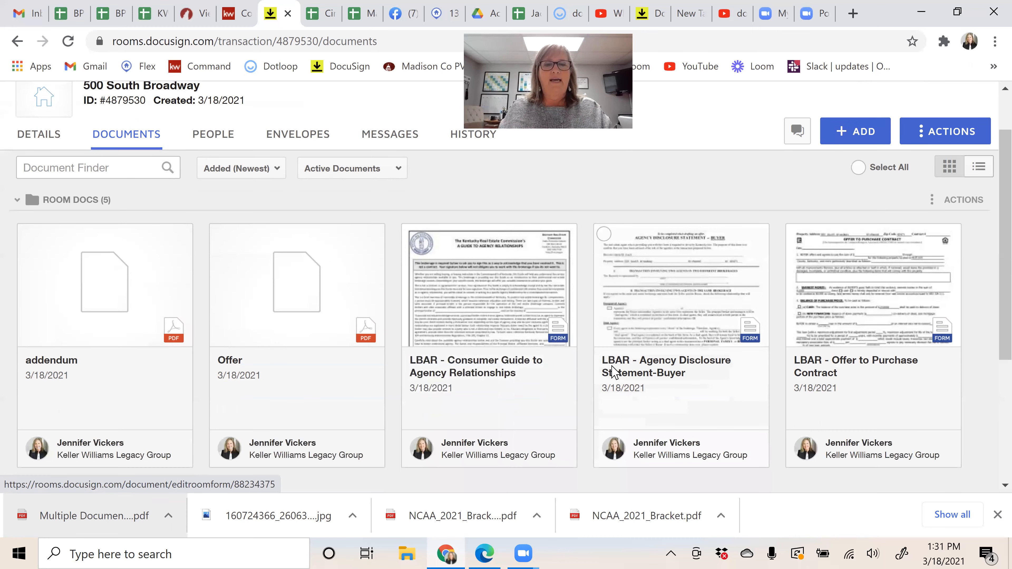
{"action": "scroll", "coordinate": [614, 371], "scroll_direction": "down", "scroll_amount": 5}
{"action": "scroll", "coordinate": [614, 371], "scroll_direction": "up", "scroll_amount": 4}
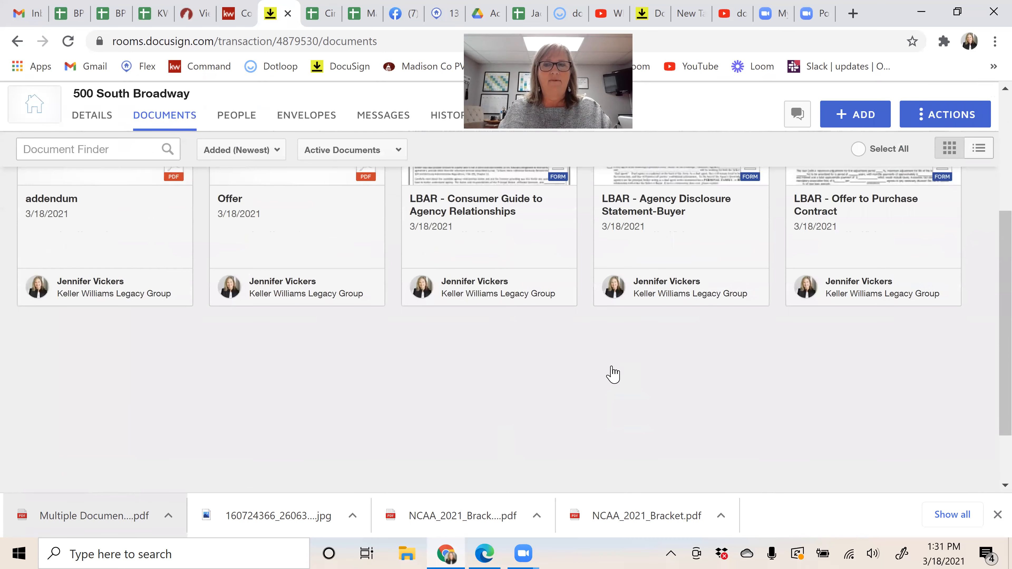
{"action": "left_click", "coordinate": [66, 41]}
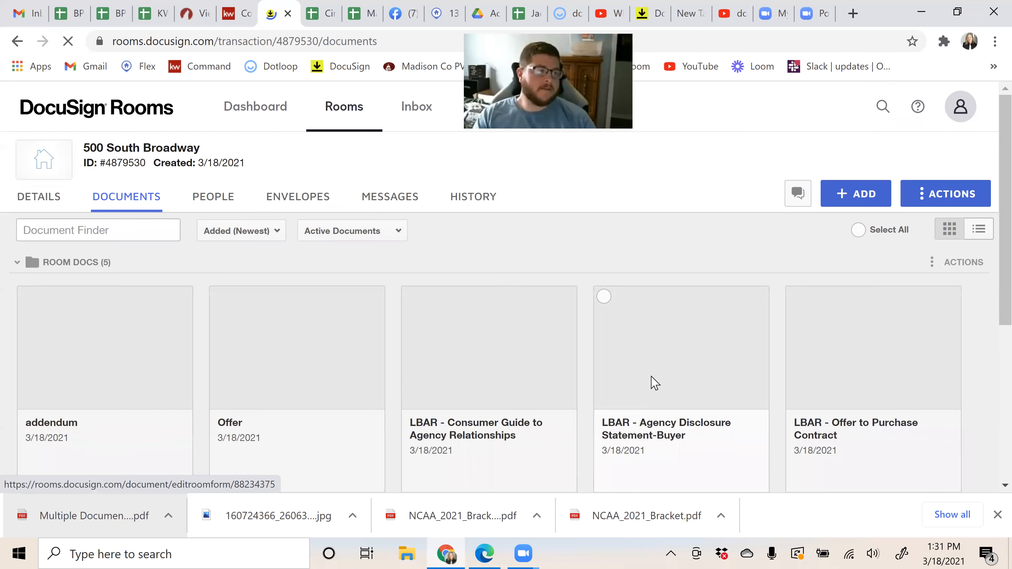
{"action": "scroll", "coordinate": [653, 391], "scroll_direction": "down", "scroll_amount": 3}
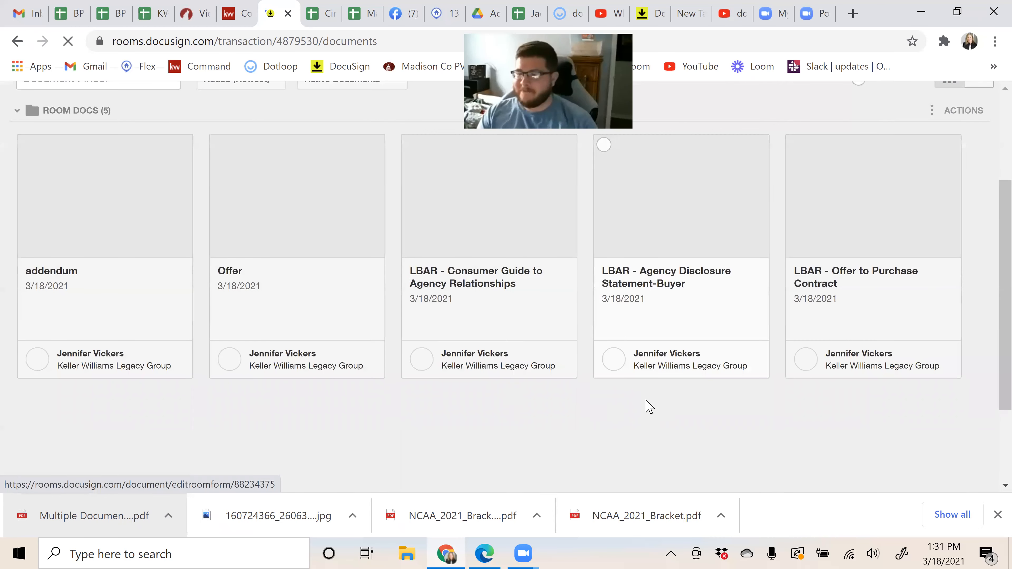
{"action": "scroll", "coordinate": [644, 403], "scroll_direction": "down", "scroll_amount": 3}
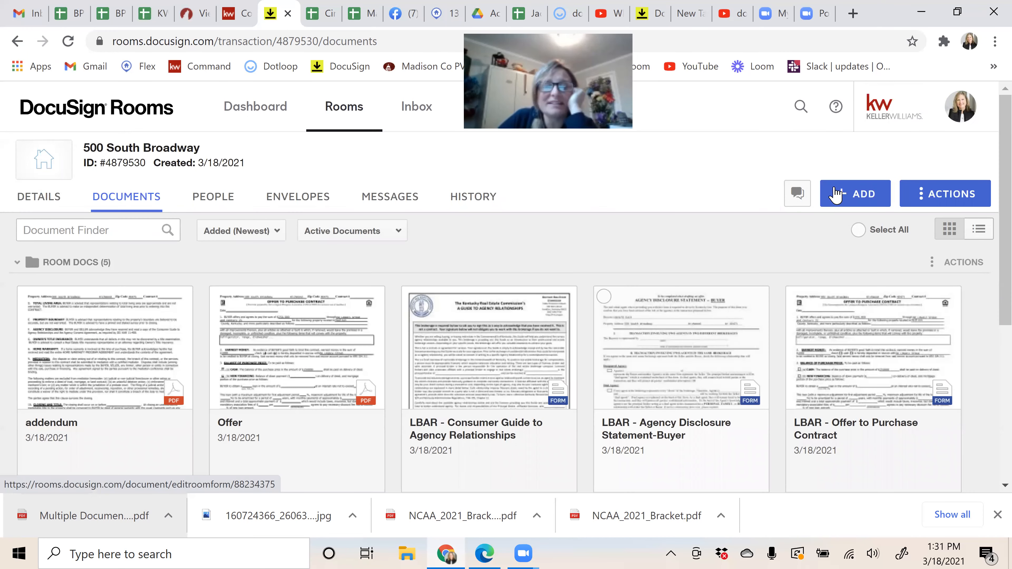
{"action": "left_click", "coordinate": [838, 195]}
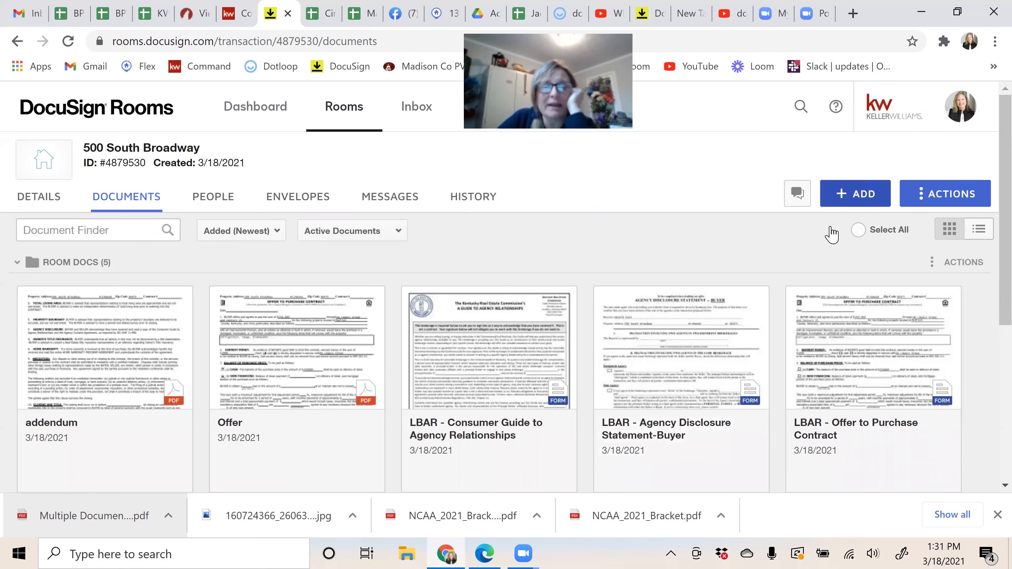
{"action": "left_click", "coordinate": [201, 419]}
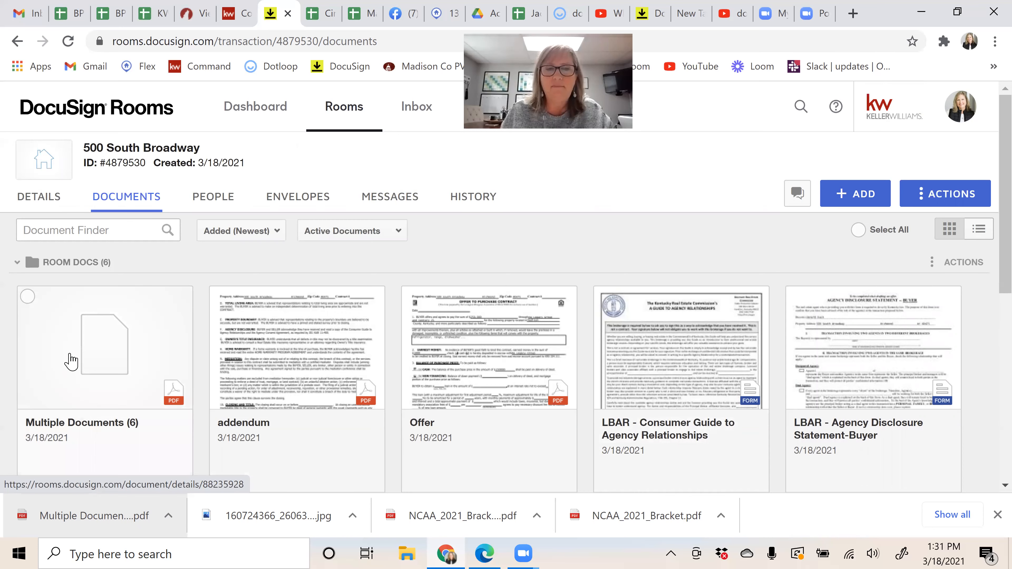
Step: Split pages 4 and 5 of Multiple Documents (6) into a document named 'Exclusive Right to Sell'
{"action": "right_click", "coordinate": [108, 346]}
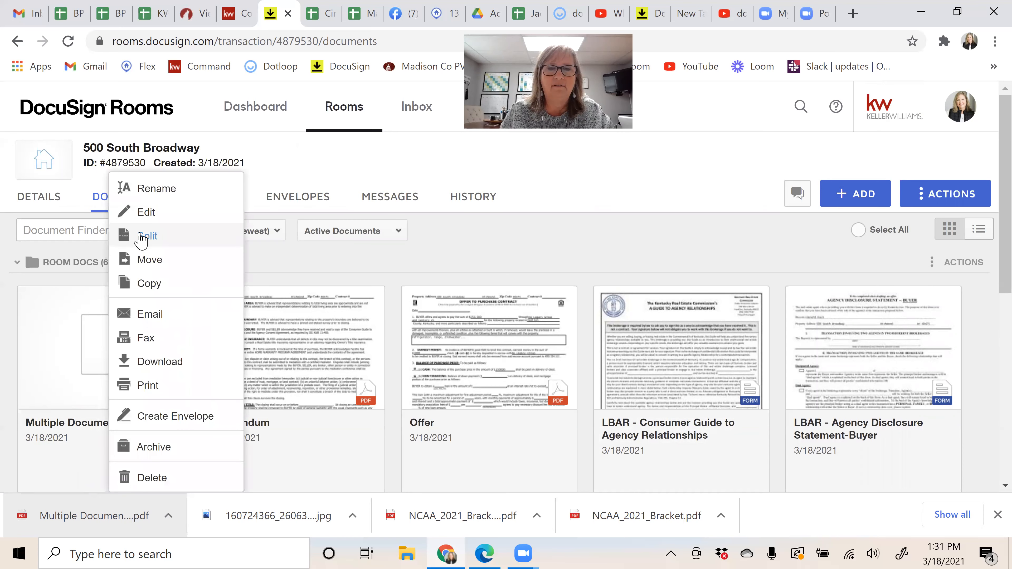
{"action": "left_click", "coordinate": [141, 236]}
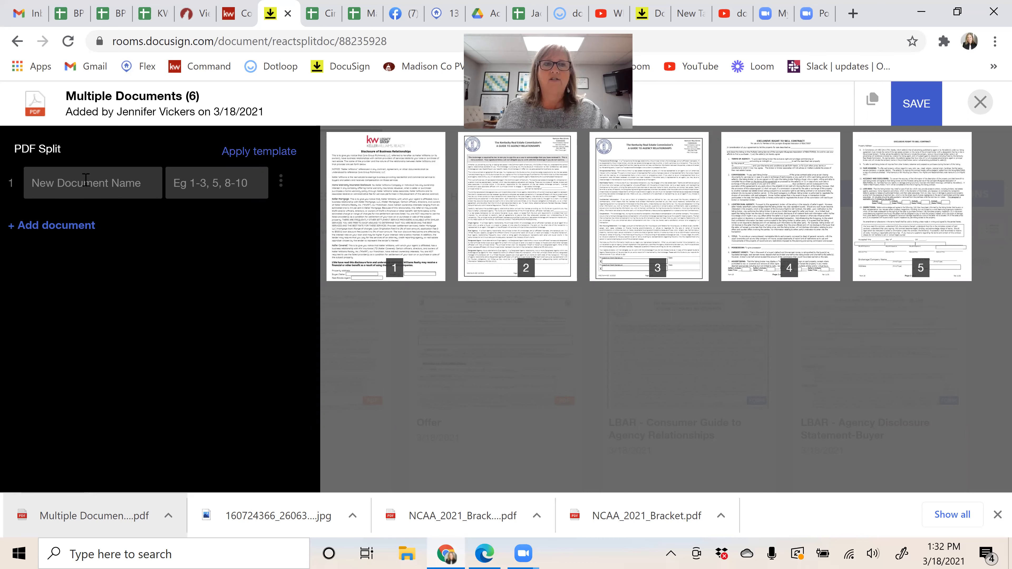
{"action": "key", "text": "Tab"}
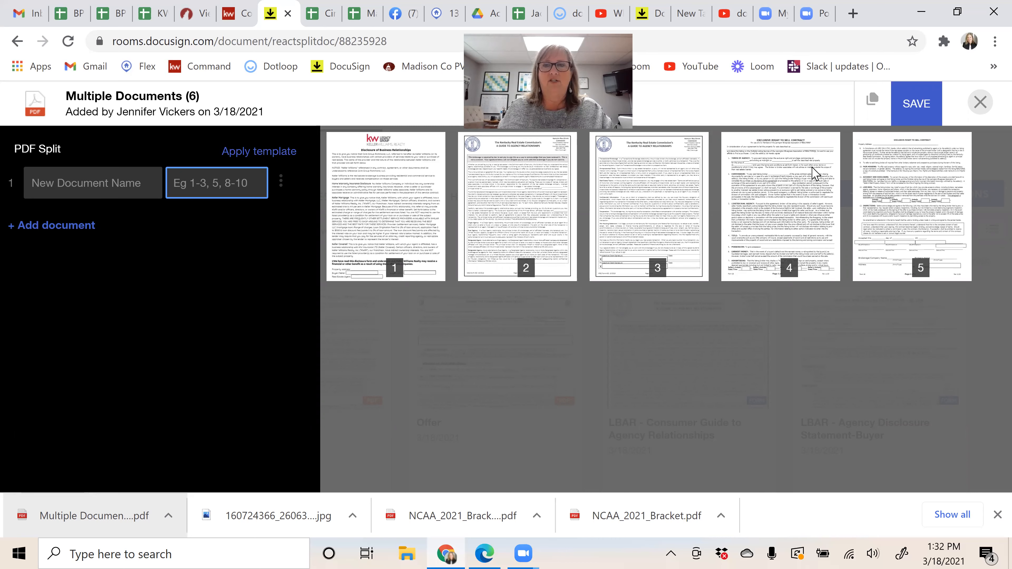
{"action": "left_click", "coordinate": [67, 179]}
{"action": "type", "text": "Exclusive Right to Sell"}
{"action": "left_click", "coordinate": [802, 210]}
{"action": "left_click", "coordinate": [903, 208]}
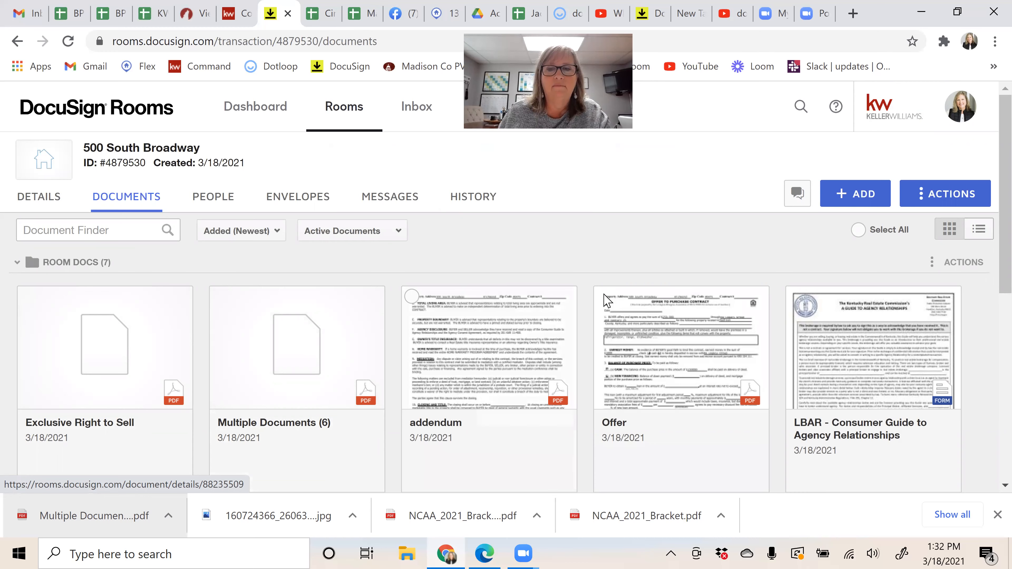
Step: Combine the Offer and addendum documents, ordering Offer ahead of addendum
{"action": "left_click", "coordinate": [604, 299]}
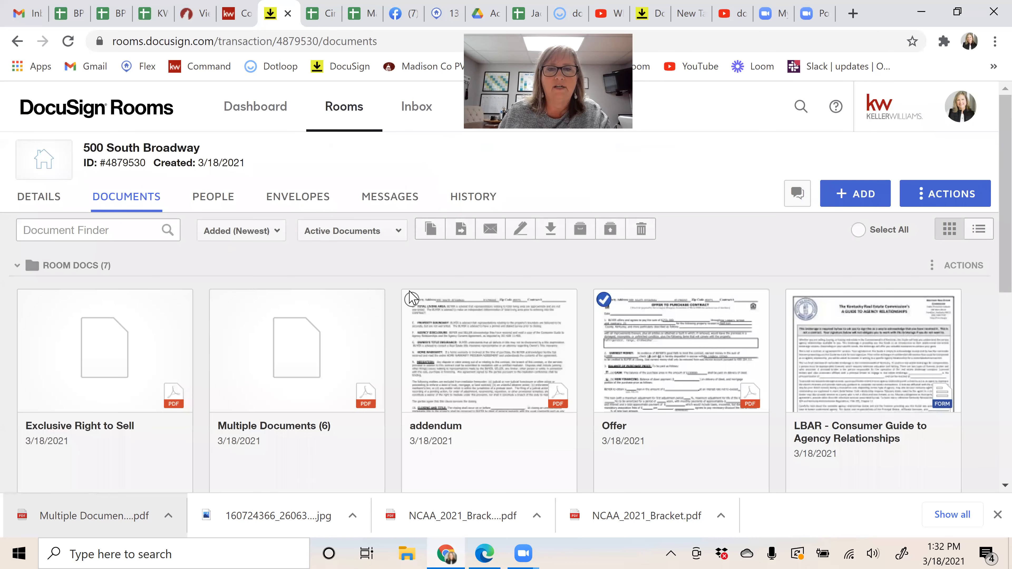
{"action": "left_click", "coordinate": [412, 299]}
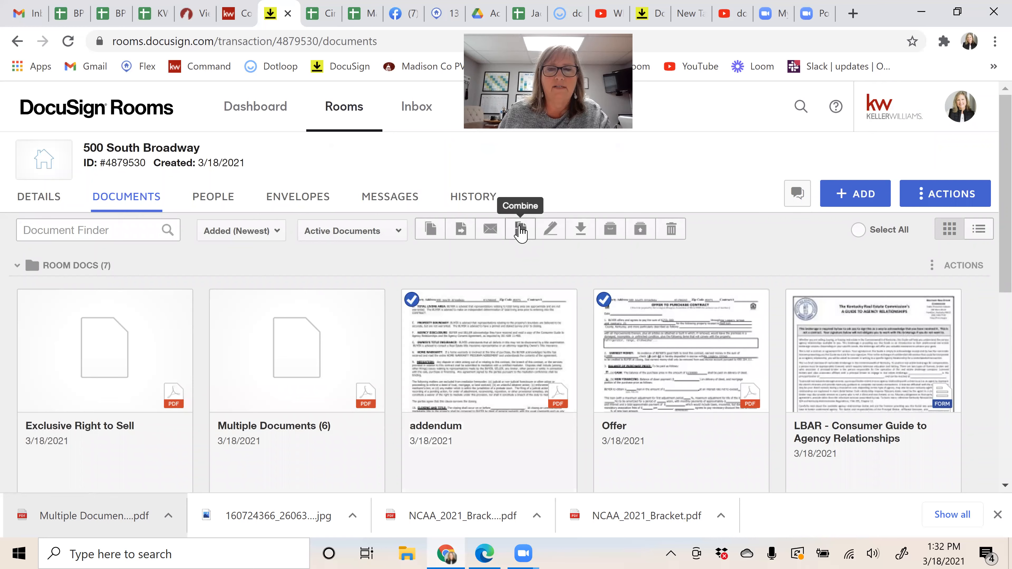
{"action": "left_click", "coordinate": [520, 231]}
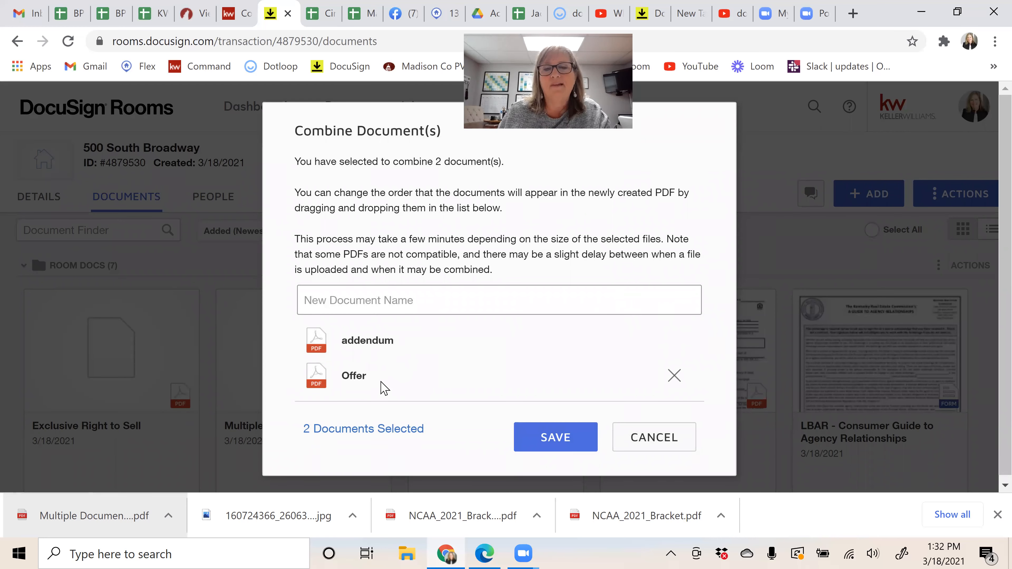
{"action": "left_click_drag", "start_coordinate": [321, 375], "coordinate": [322, 349]}
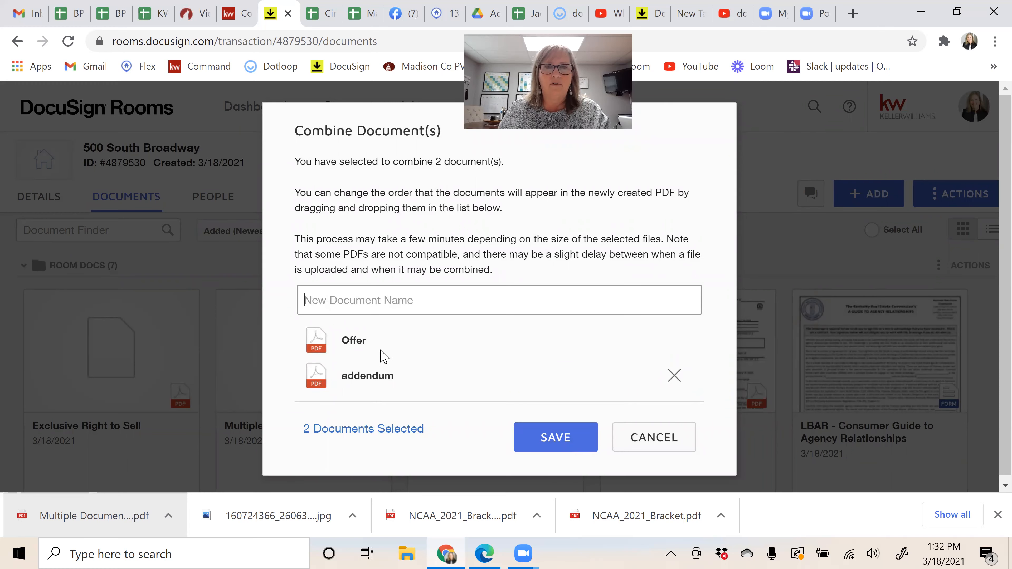
Step: Name the combined document 'Complete offer' and save it
{"action": "left_click", "coordinate": [361, 299]}
{"action": "left_click", "coordinate": [361, 300]}
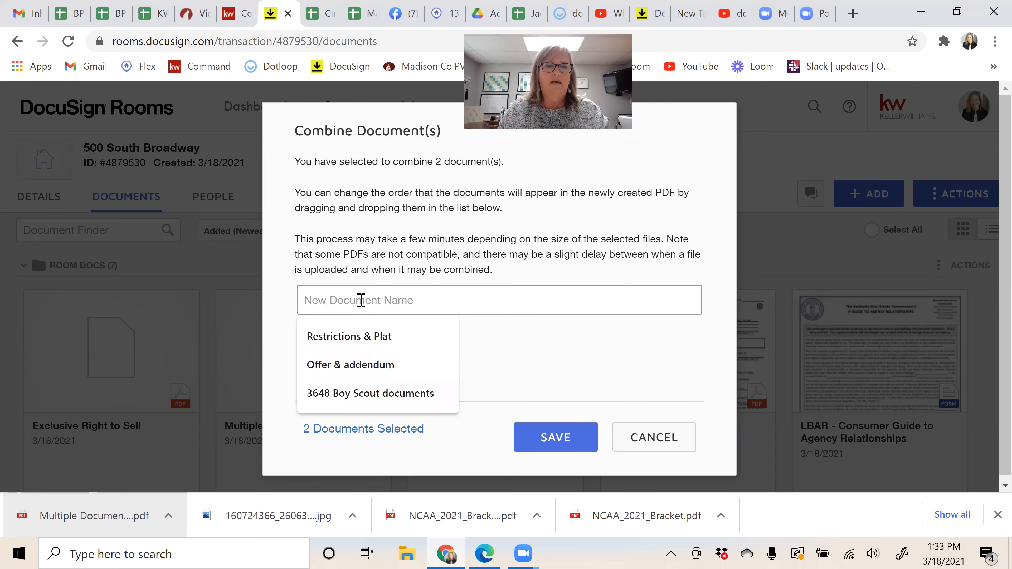
{"action": "type", "text": "New of"}
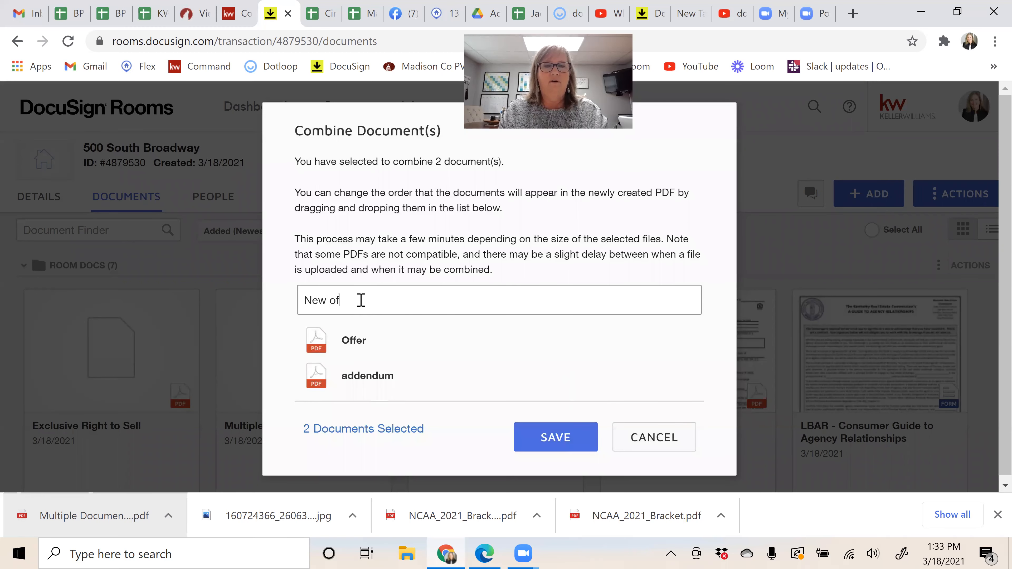
{"action": "key", "text": "ctrl+a"}
{"action": "key", "text": "BackSpace"}
{"action": "type", "text": "Complete of"}
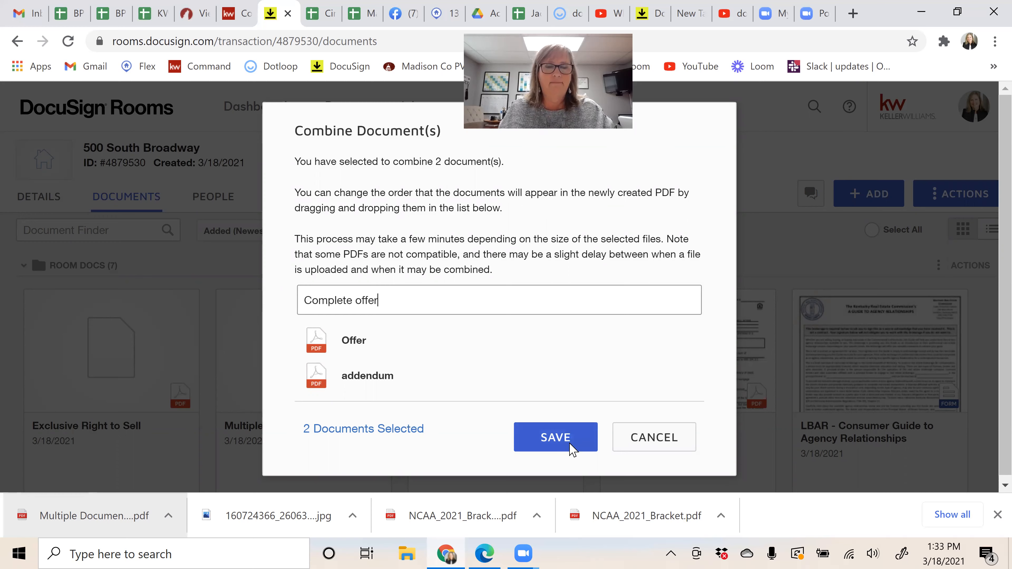
{"action": "left_click", "coordinate": [566, 437]}
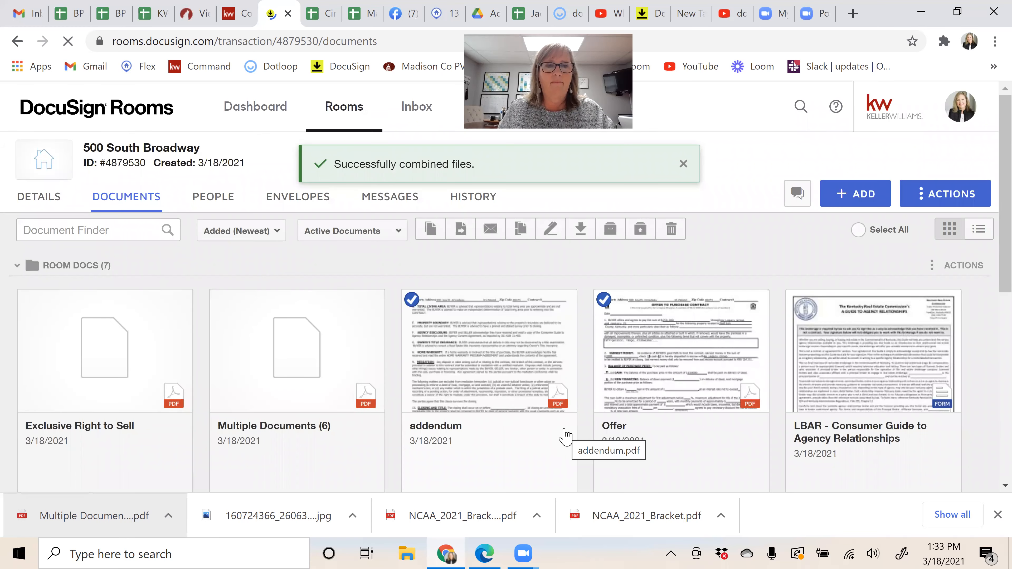
Step: Review the eight Room Docs, including the new Complete offer card, in grid and list views
{"action": "scroll", "coordinate": [488, 403], "scroll_direction": "down", "scroll_amount": 5}
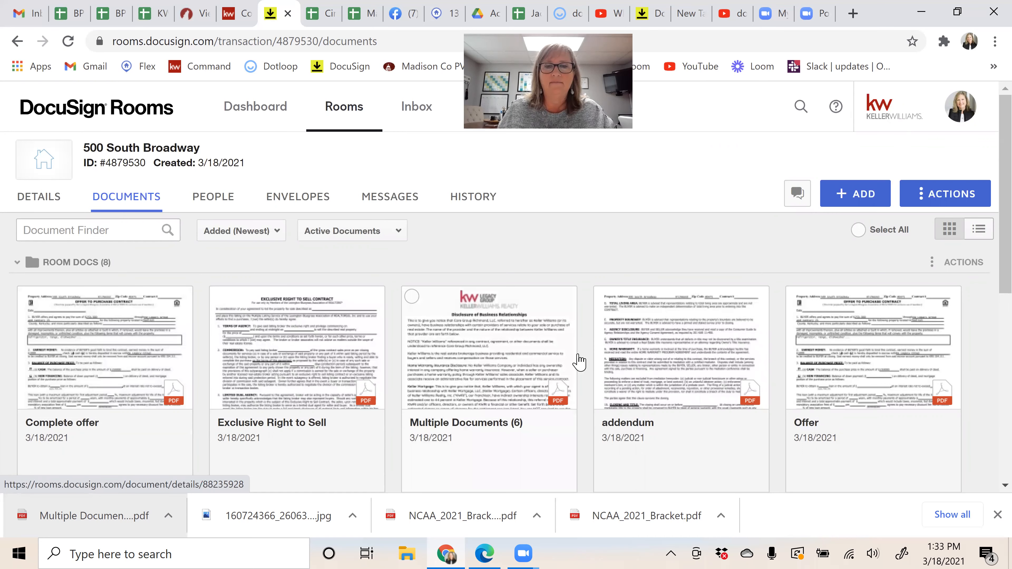
{"action": "scroll", "coordinate": [629, 377], "scroll_direction": "down", "scroll_amount": 5}
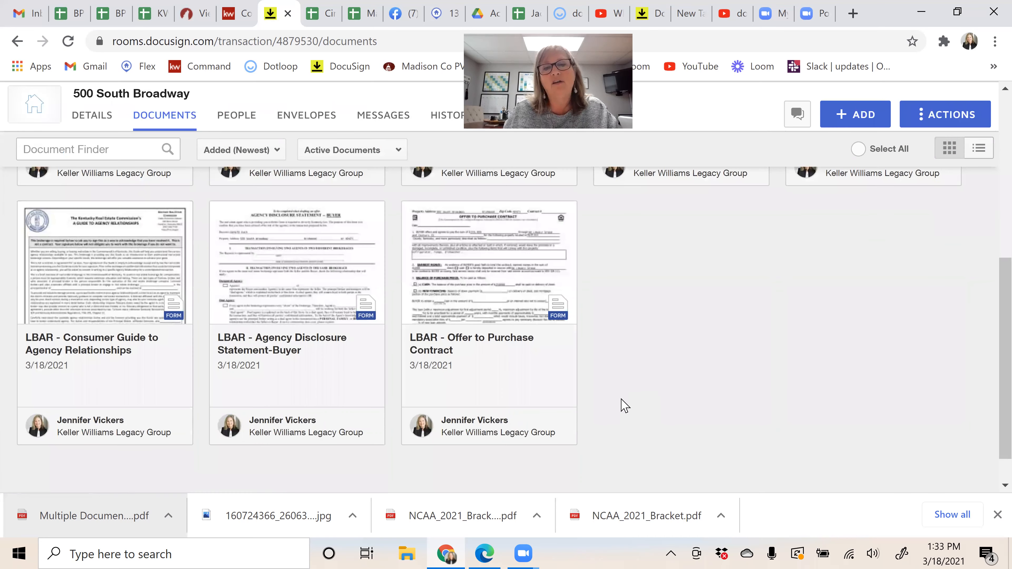
{"action": "scroll", "coordinate": [622, 407], "scroll_direction": "up", "scroll_amount": 2}
{"action": "scroll", "coordinate": [789, 329], "scroll_direction": "up", "scroll_amount": 4}
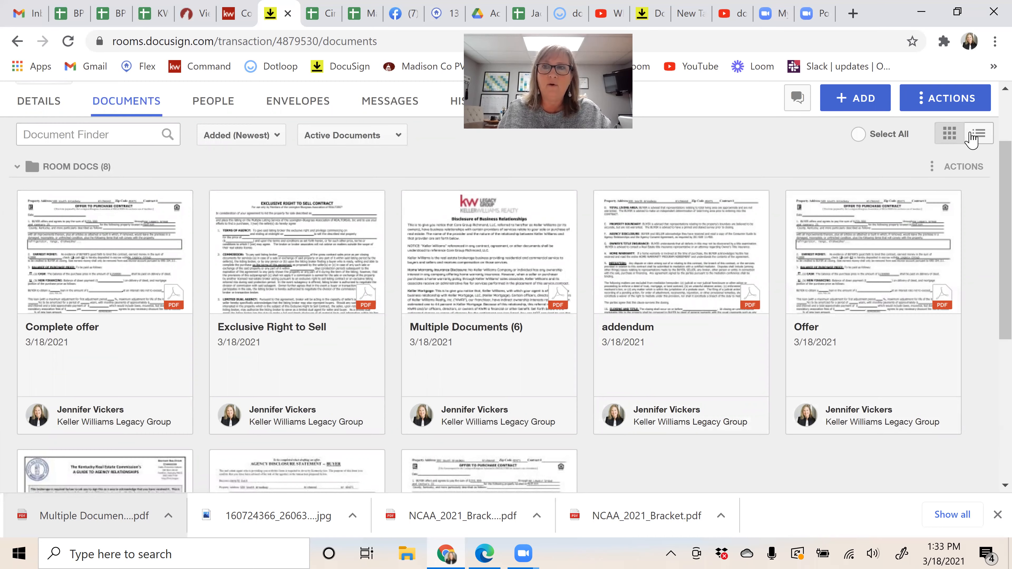
{"action": "left_click", "coordinate": [980, 136]}
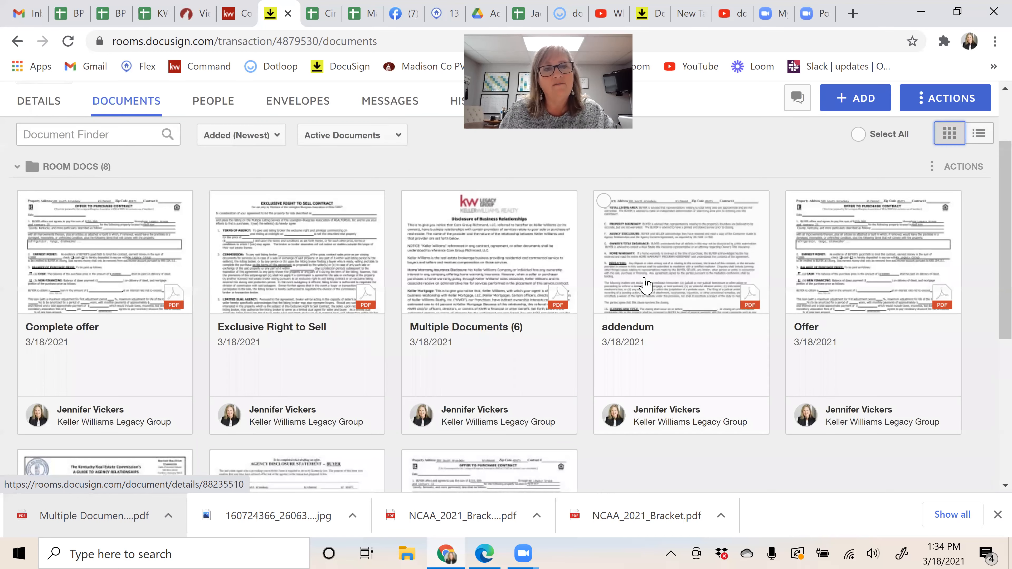
{"action": "scroll", "coordinate": [646, 285], "scroll_direction": "up", "scroll_amount": 2}
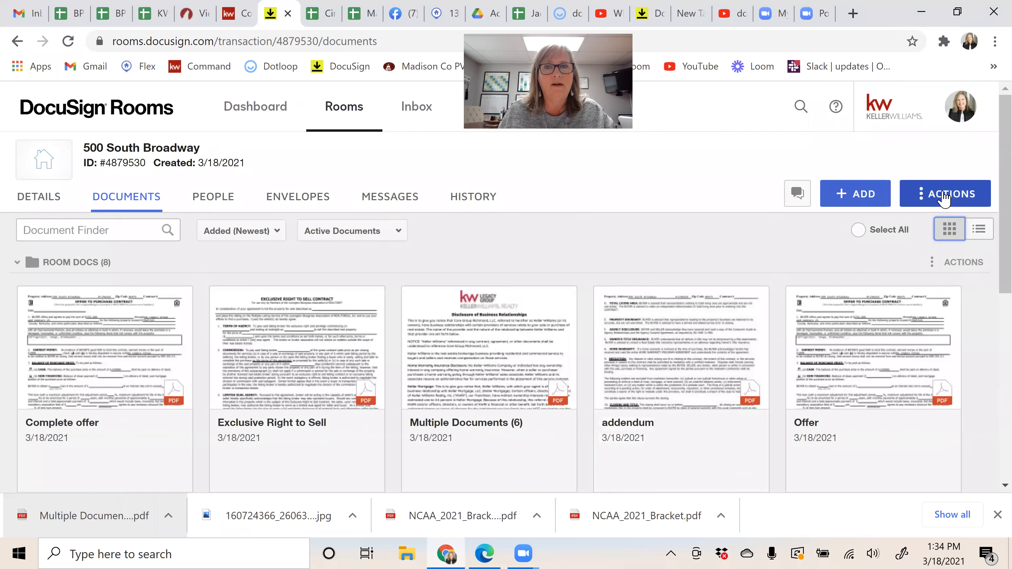
{"action": "left_click", "coordinate": [945, 199]}
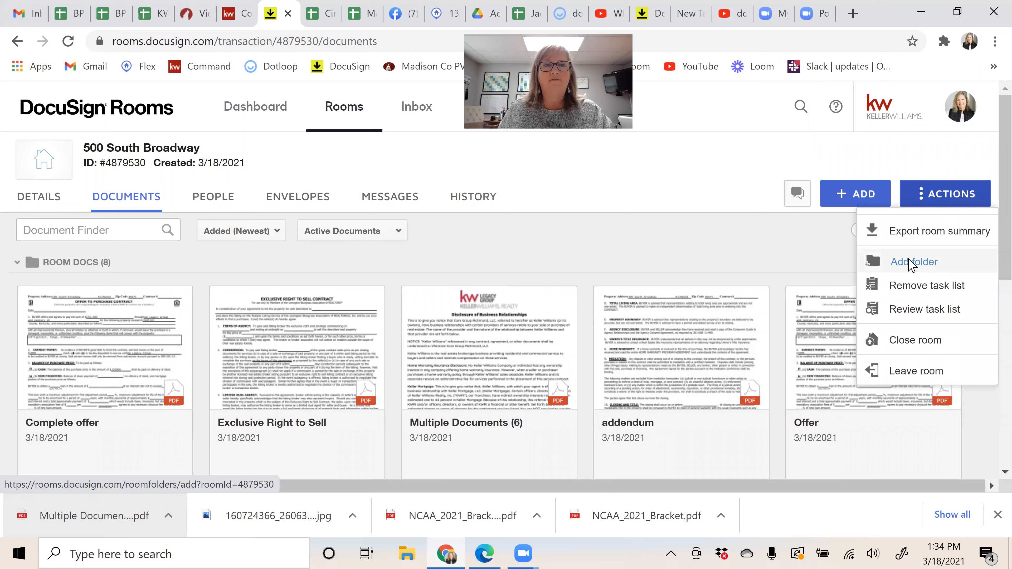
{"action": "left_click", "coordinate": [911, 263]}
{"action": "type", "text": "Listin"}
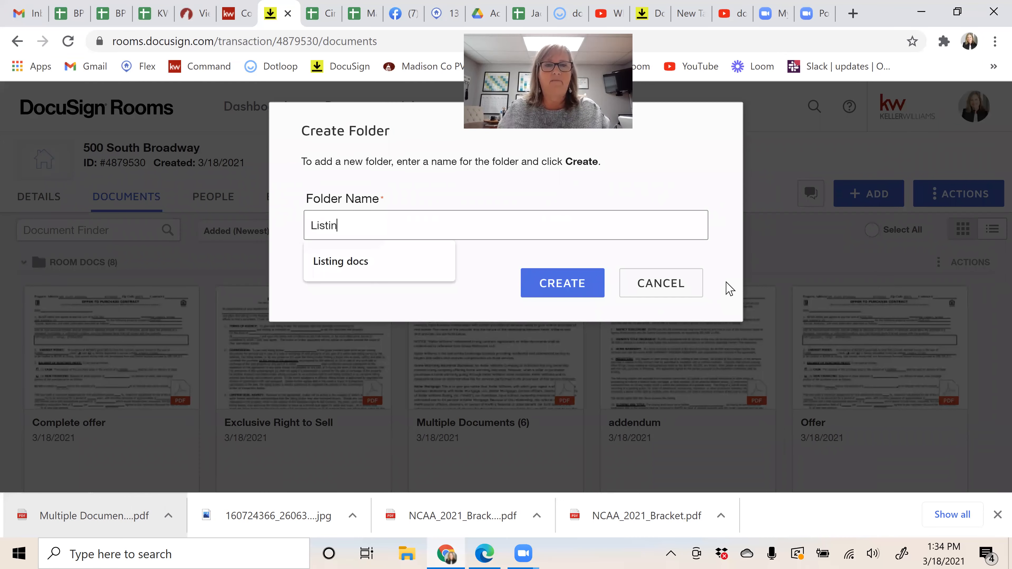
{"action": "key", "text": "Down"}
{"action": "key", "text": "Return"}
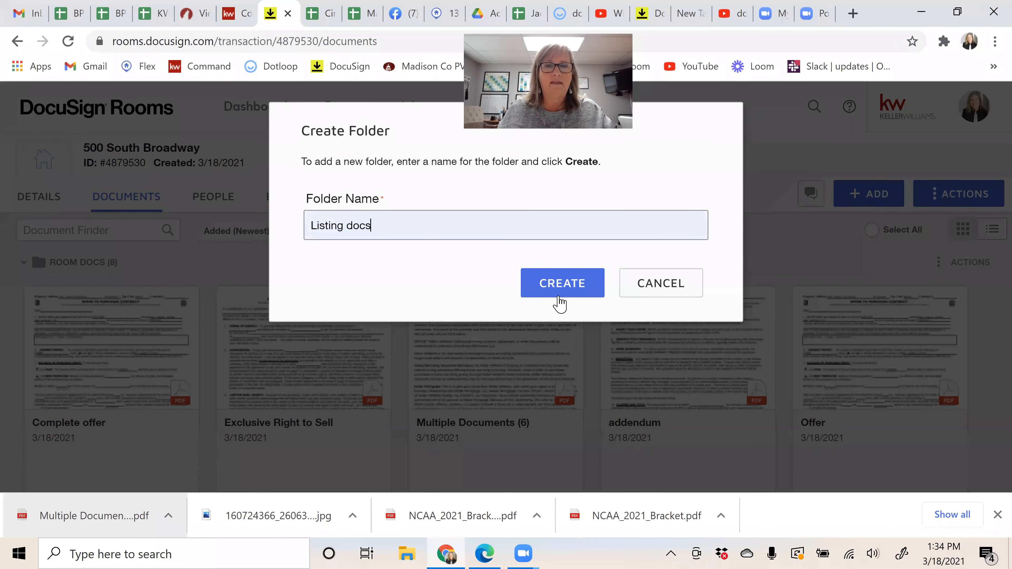
{"action": "left_click", "coordinate": [563, 287]}
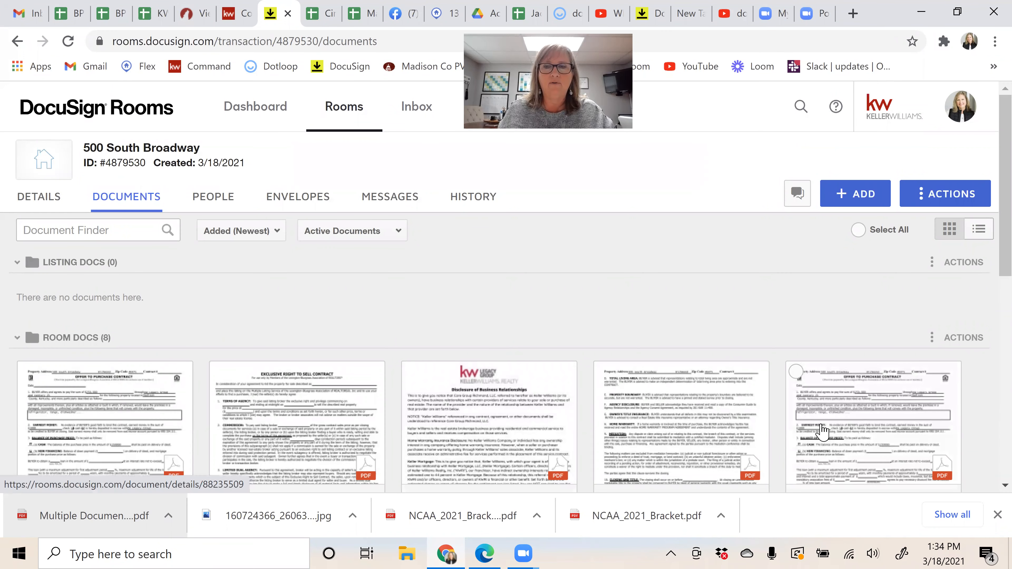
Step: Move the Exclusive Right to Sell PDF into the Listing docs folder
{"action": "left_click_drag", "start_coordinate": [292, 408], "coordinate": [306, 385]}
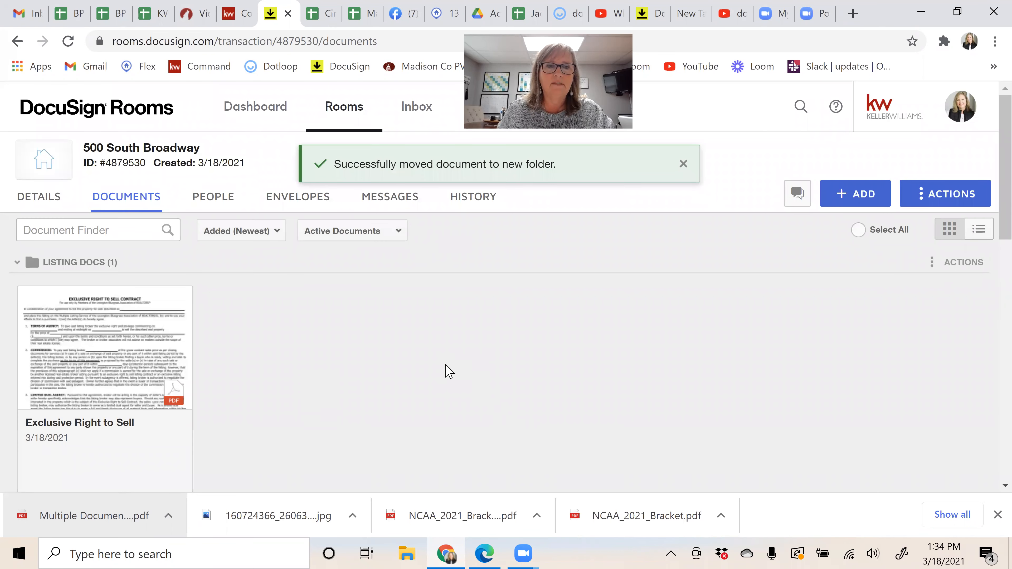
{"action": "scroll", "coordinate": [446, 366], "scroll_direction": "down", "scroll_amount": 5}
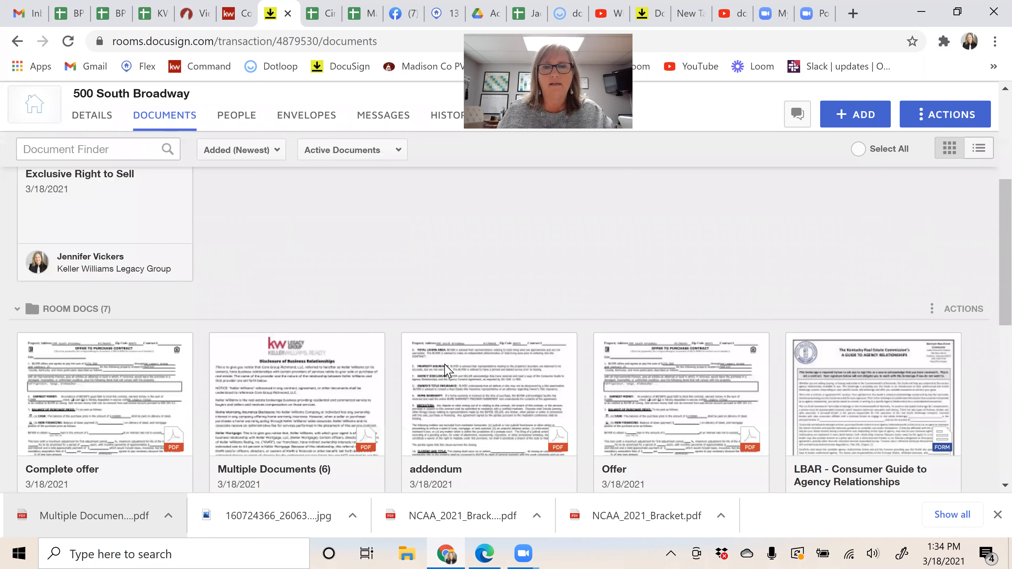
{"action": "scroll", "coordinate": [447, 370], "scroll_direction": "down", "scroll_amount": 1}
{"action": "scroll", "coordinate": [446, 366], "scroll_direction": "down", "scroll_amount": 4}
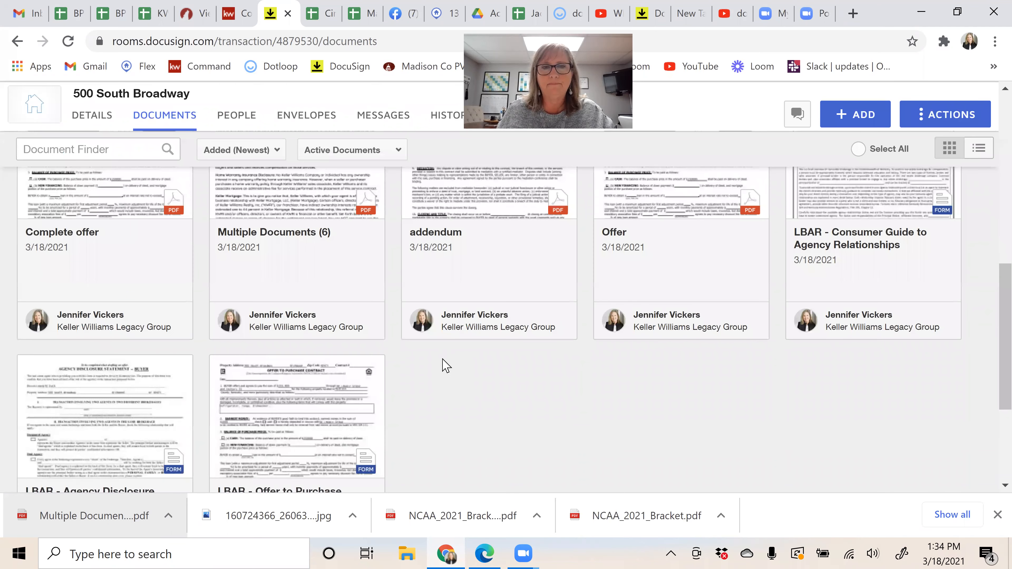
{"action": "scroll", "coordinate": [447, 366], "scroll_direction": "up", "scroll_amount": 10}
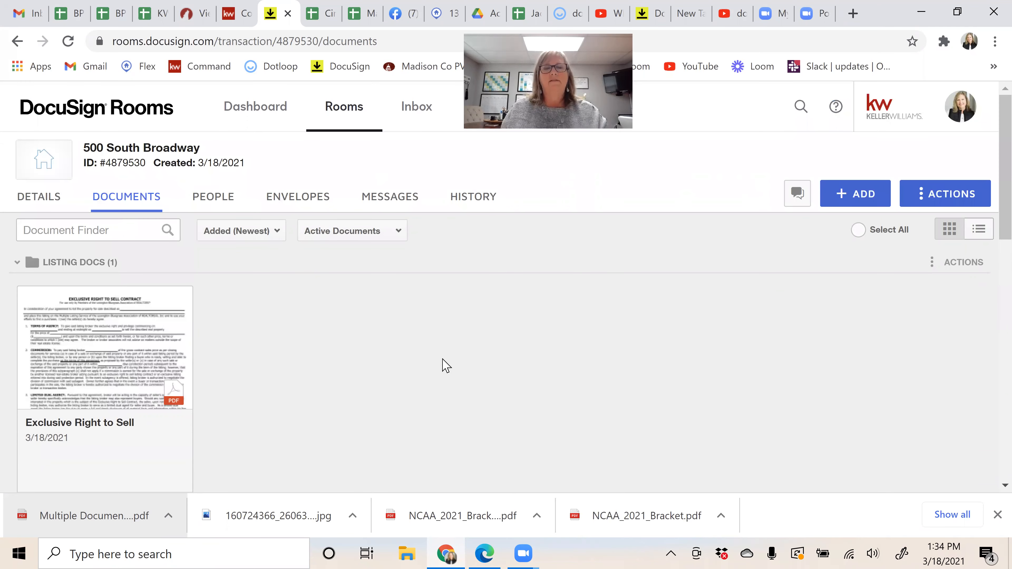
Step: Select the LBAR Offer to Purchase Contract and LBAR Consumer Guide forms
{"action": "scroll", "coordinate": [458, 365], "scroll_direction": "down", "scroll_amount": 4}
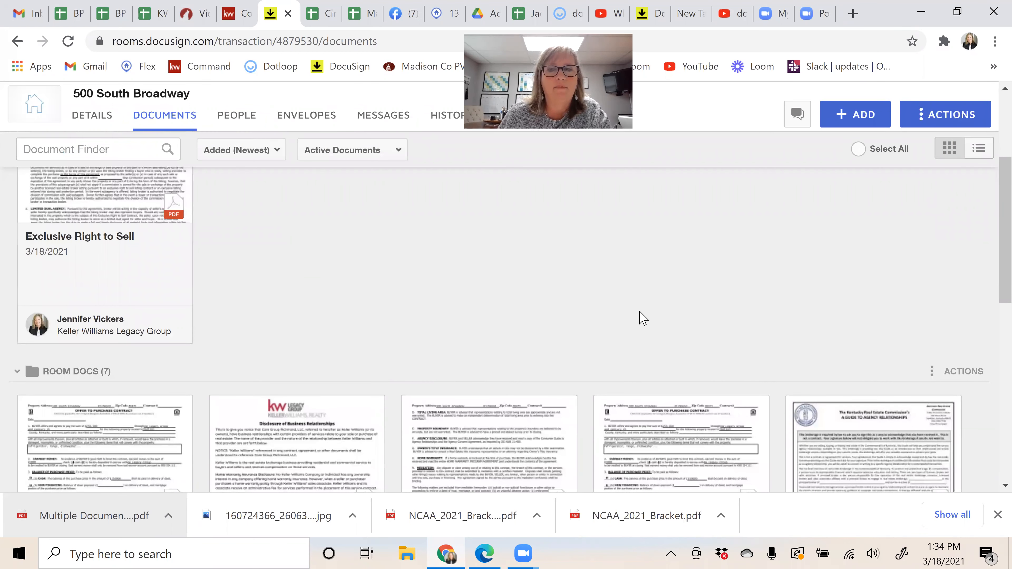
{"action": "scroll", "coordinate": [669, 335], "scroll_direction": "down", "scroll_amount": 4}
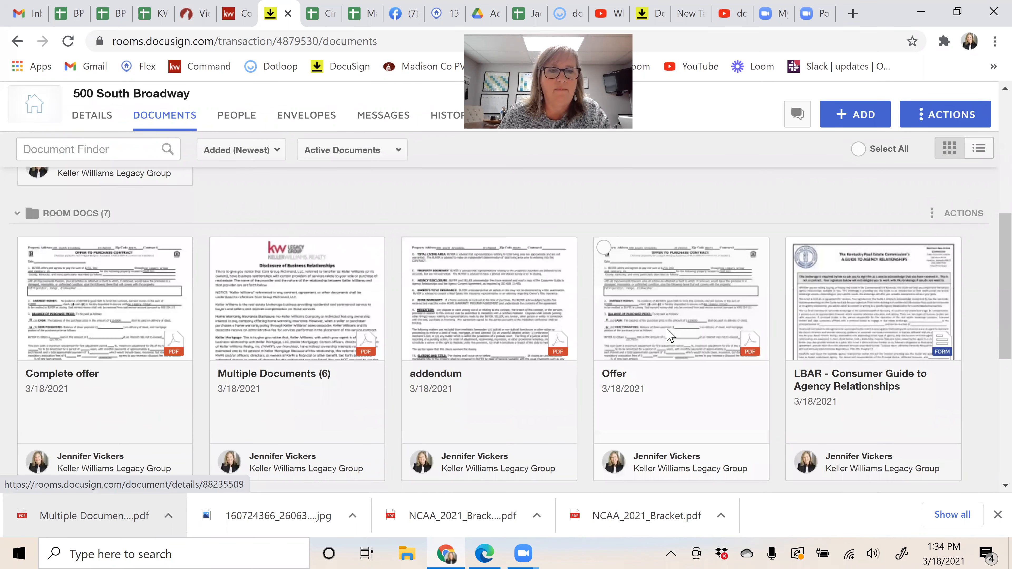
{"action": "scroll", "coordinate": [630, 307], "scroll_direction": "down", "scroll_amount": 6}
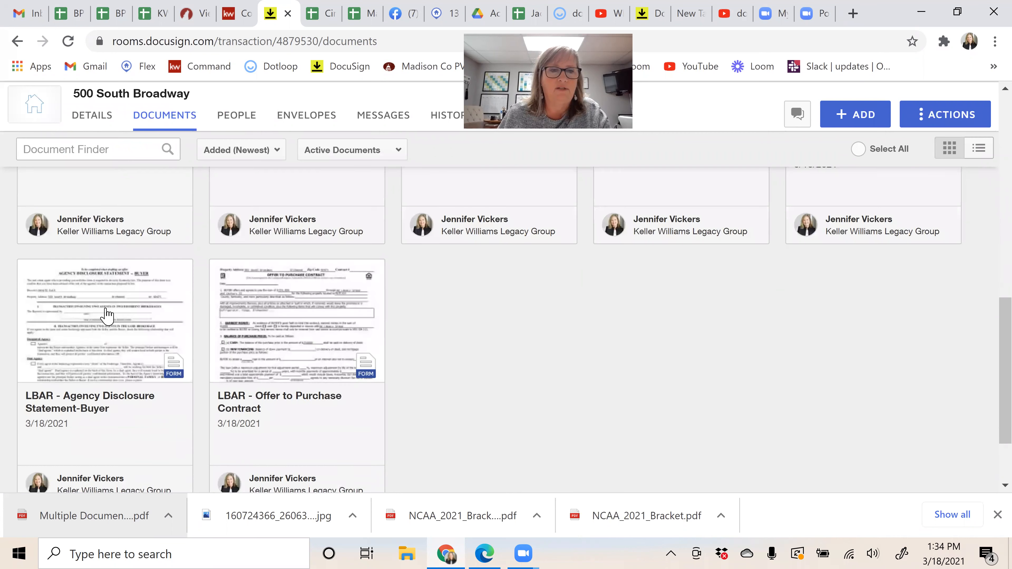
{"action": "left_click", "coordinate": [219, 270]}
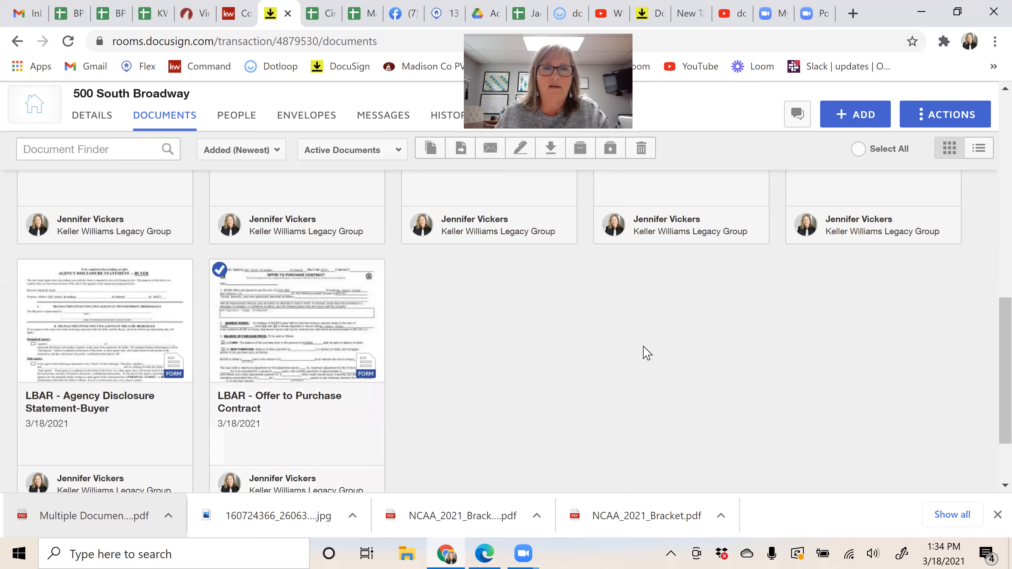
{"action": "scroll", "coordinate": [634, 327], "scroll_direction": "up", "scroll_amount": 4}
{"action": "scroll", "coordinate": [857, 241], "scroll_direction": "up", "scroll_amount": 2}
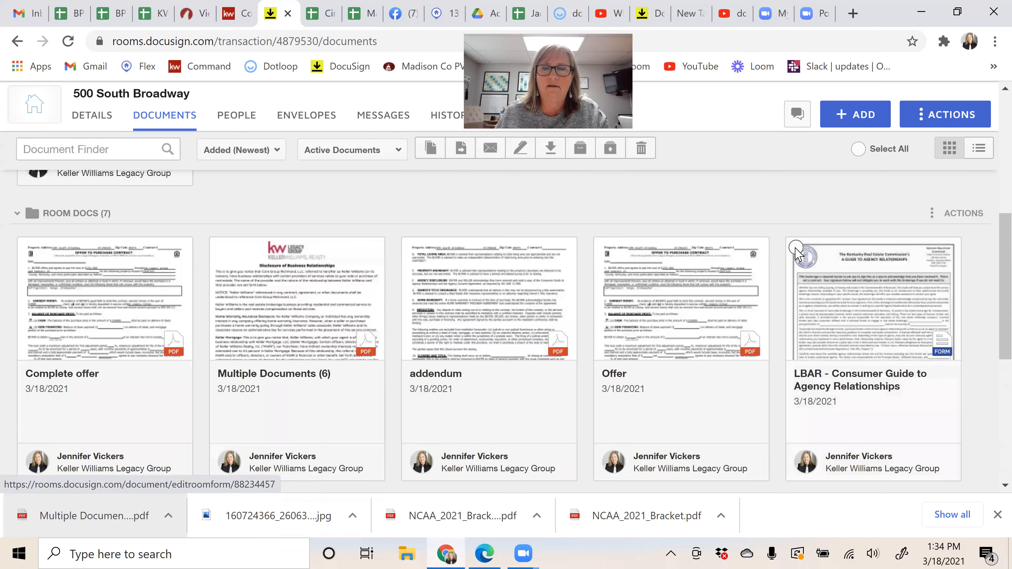
{"action": "left_click", "coordinate": [796, 248]}
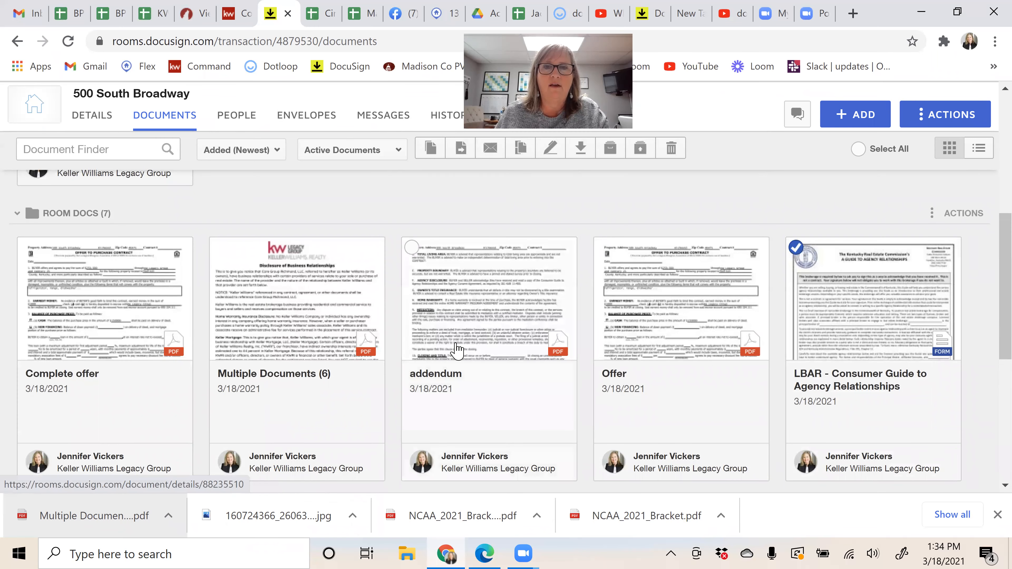
{"action": "scroll", "coordinate": [457, 351], "scroll_direction": "up", "scroll_amount": 2}
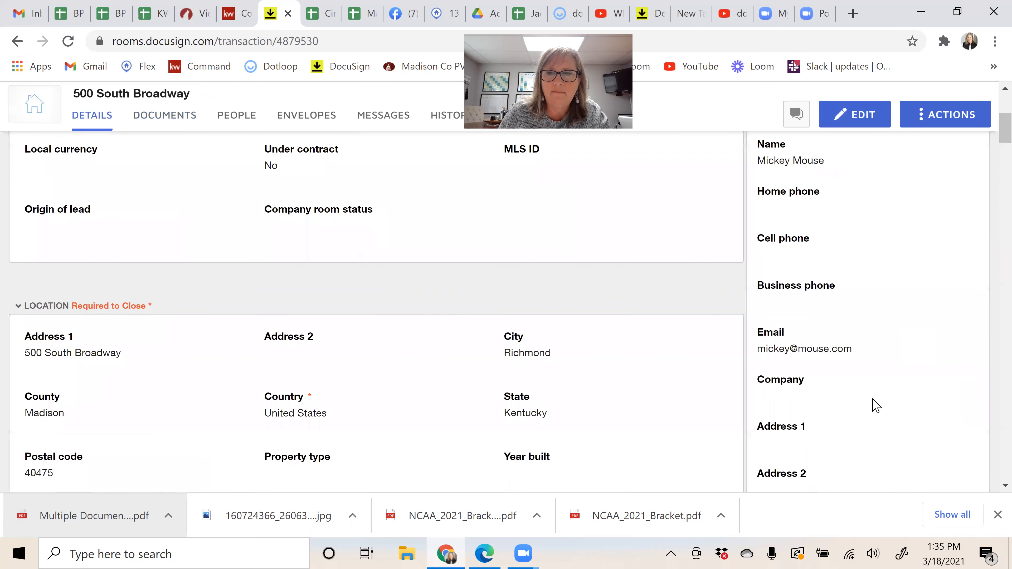
Step: Fill in the second buyer's full name in the room details
{"action": "scroll", "coordinate": [861, 327], "scroll_direction": "down", "scroll_amount": 5}
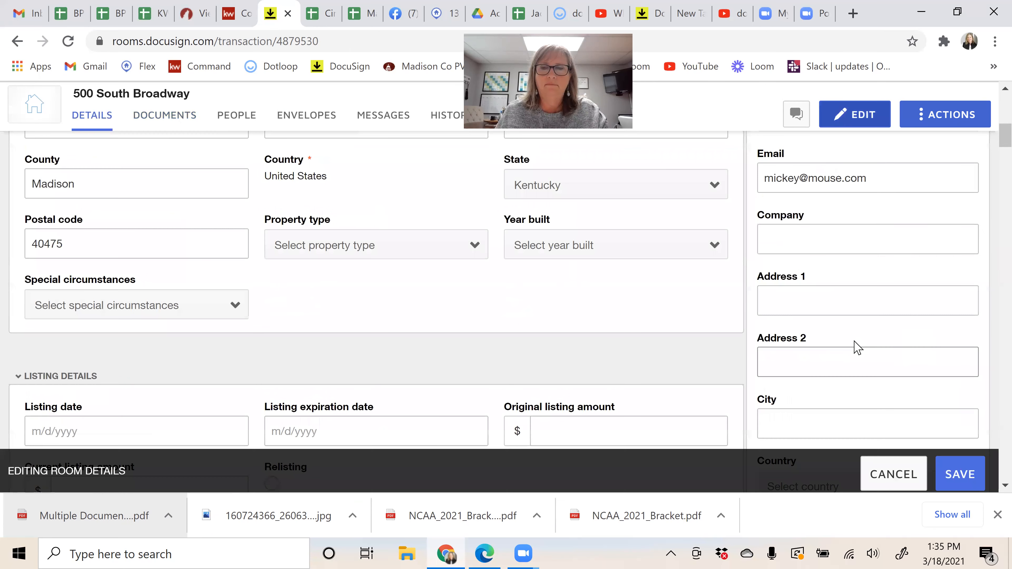
{"action": "scroll", "coordinate": [852, 326], "scroll_direction": "down", "scroll_amount": 1}
{"action": "scroll", "coordinate": [853, 331], "scroll_direction": "down", "scroll_amount": 10}
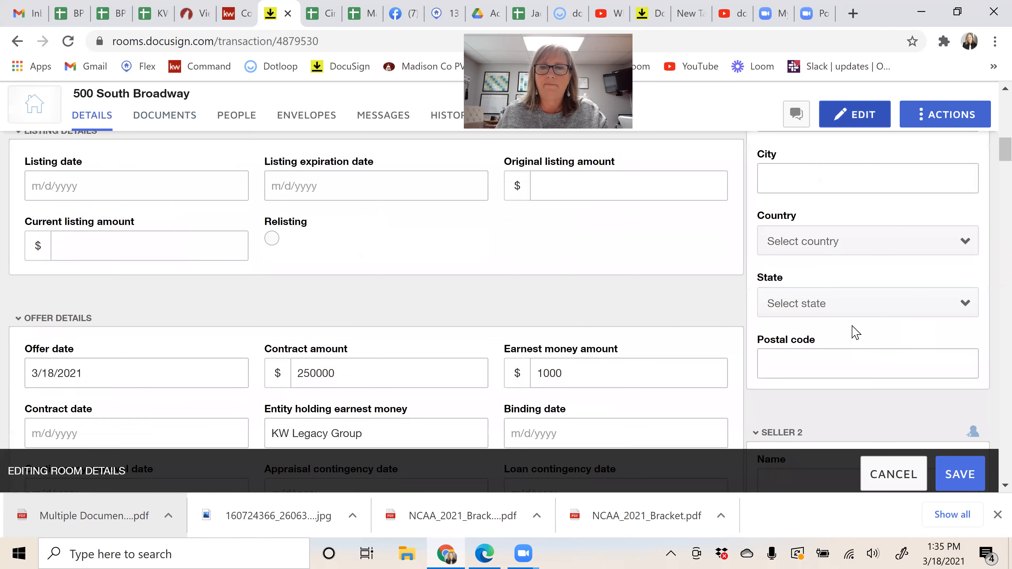
{"action": "scroll", "coordinate": [856, 338], "scroll_direction": "down", "scroll_amount": 5}
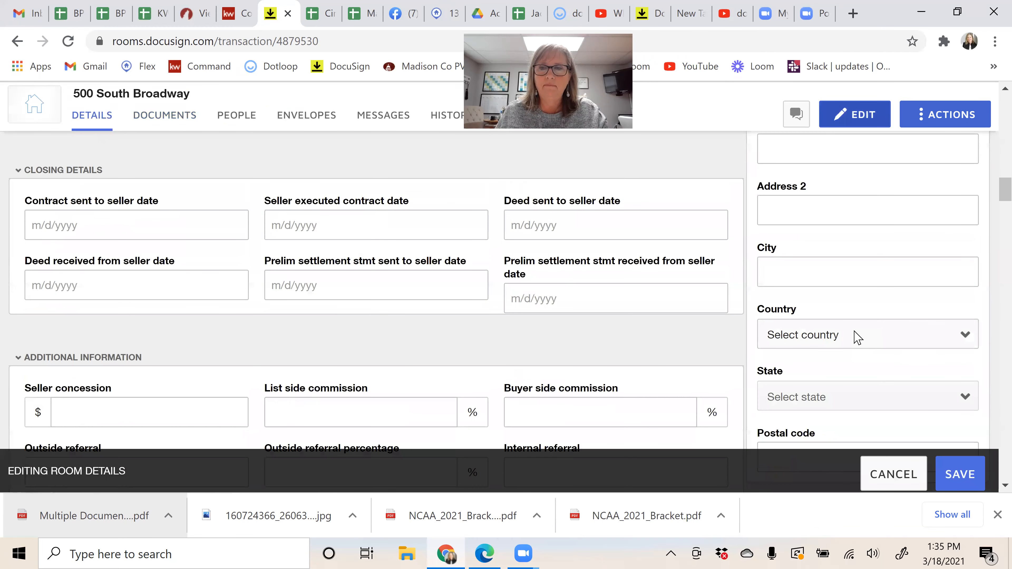
{"action": "scroll", "coordinate": [857, 338], "scroll_direction": "down", "scroll_amount": 5}
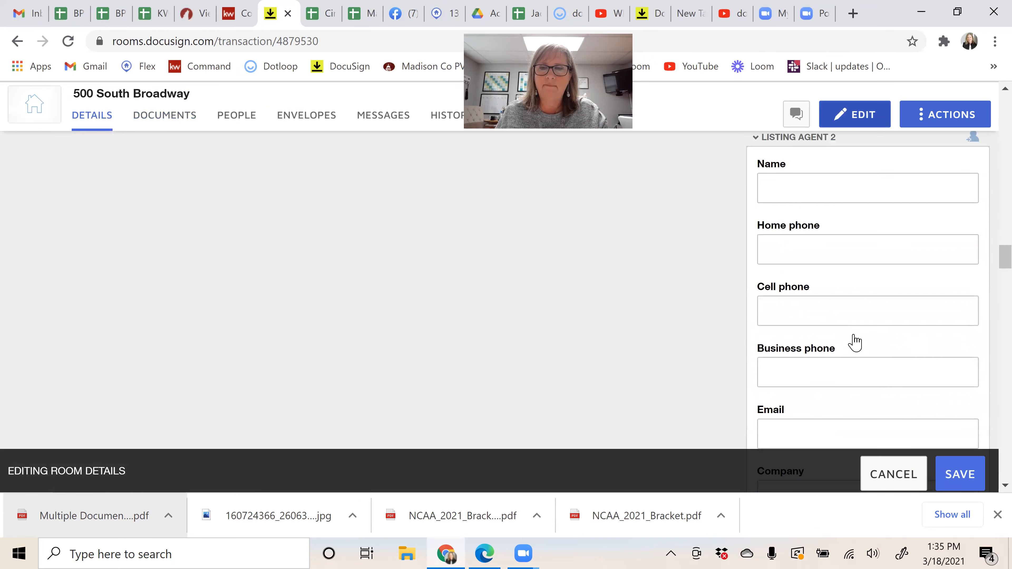
{"action": "scroll", "coordinate": [852, 337], "scroll_direction": "down", "scroll_amount": 8}
{"action": "scroll", "coordinate": [857, 342], "scroll_direction": "up", "scroll_amount": 10}
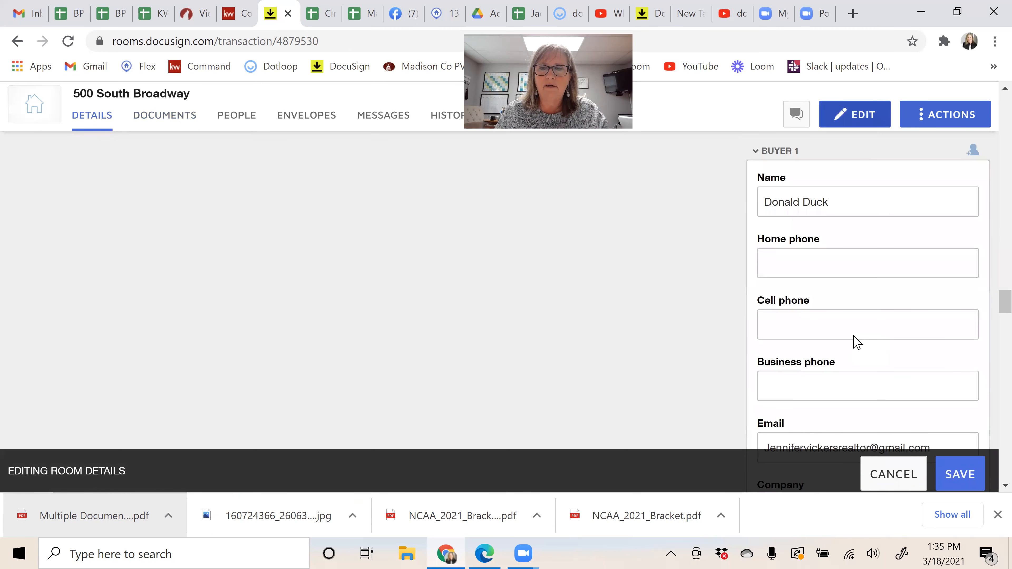
{"action": "scroll", "coordinate": [857, 342], "scroll_direction": "down", "scroll_amount": 5}
{"action": "scroll", "coordinate": [857, 341], "scroll_direction": "down", "scroll_amount": 5}
{"action": "left_click", "coordinate": [814, 289]}
{"action": "type", "text": "D"}
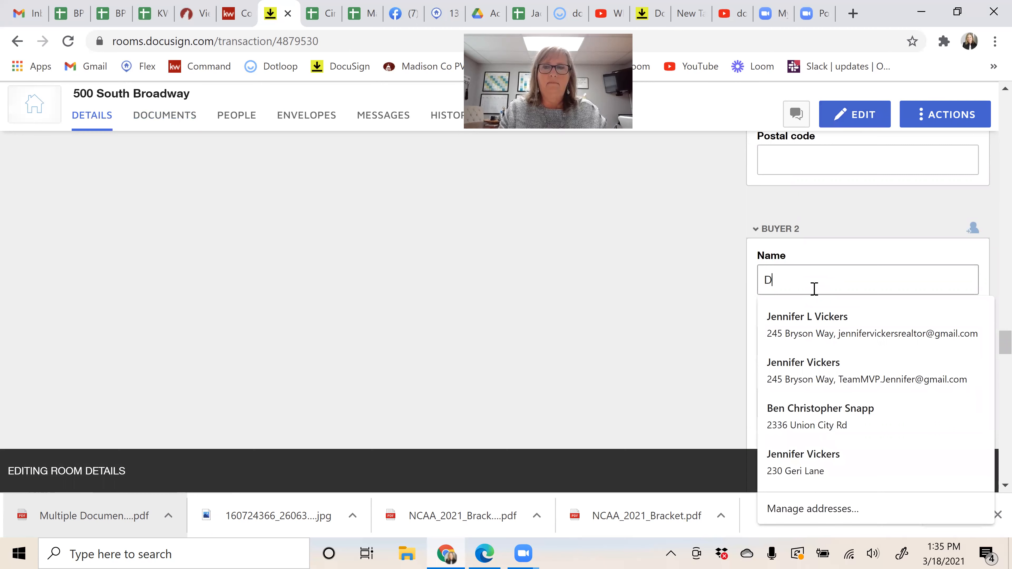
{"action": "type", "text": "aisy Duck"}
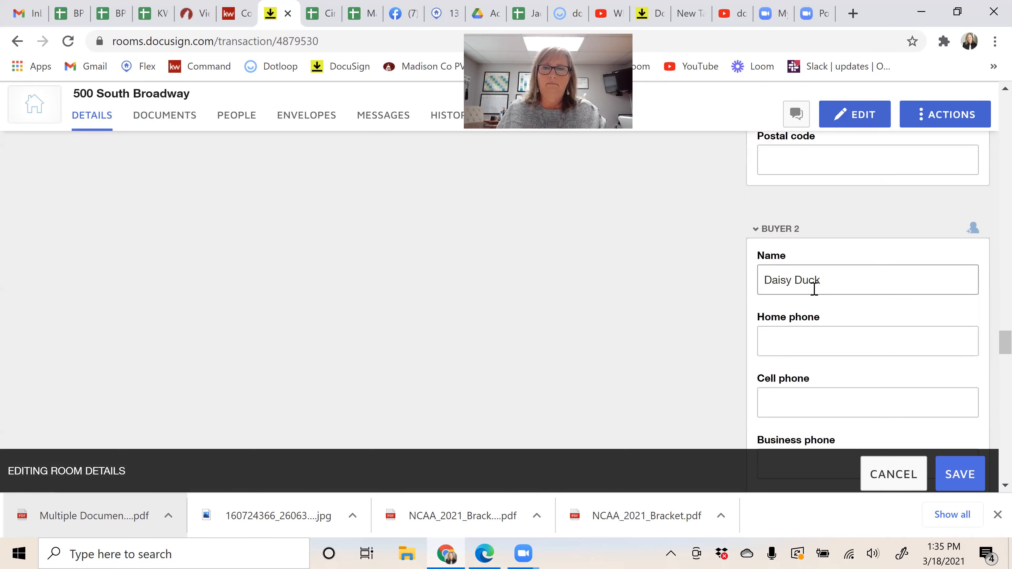
Step: Enter the second buyer's e-mail address and save the room details
{"action": "scroll", "coordinate": [814, 288], "scroll_direction": "down", "scroll_amount": 4}
{"action": "left_click", "coordinate": [802, 369]}
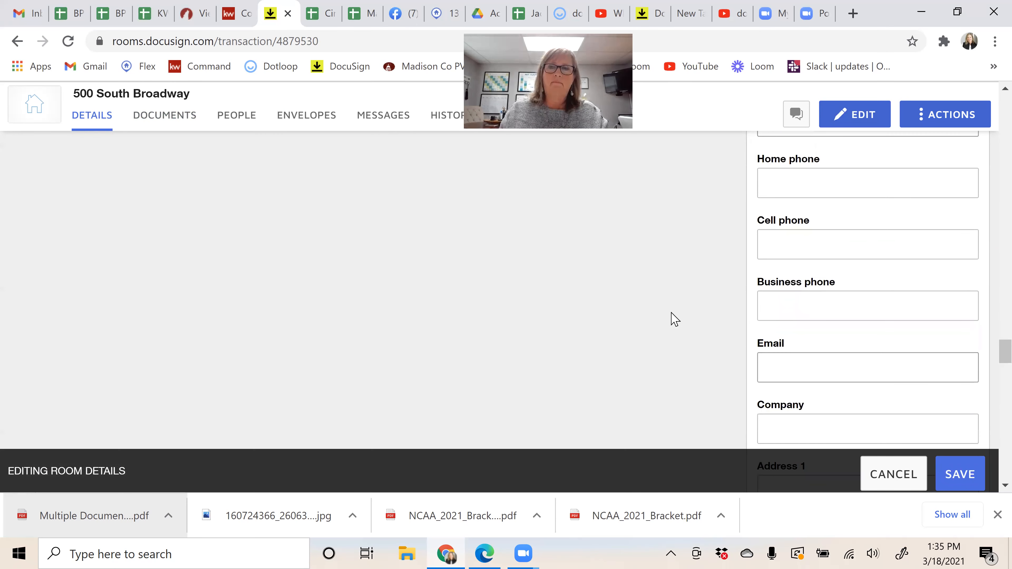
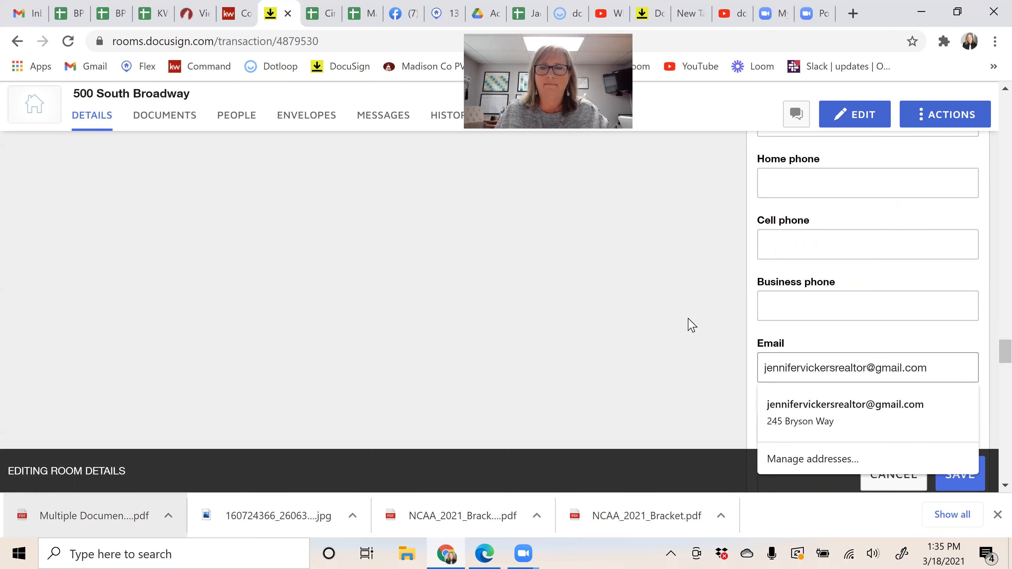
{"action": "left_click", "coordinate": [701, 331]}
{"action": "left_click", "coordinate": [968, 475]}
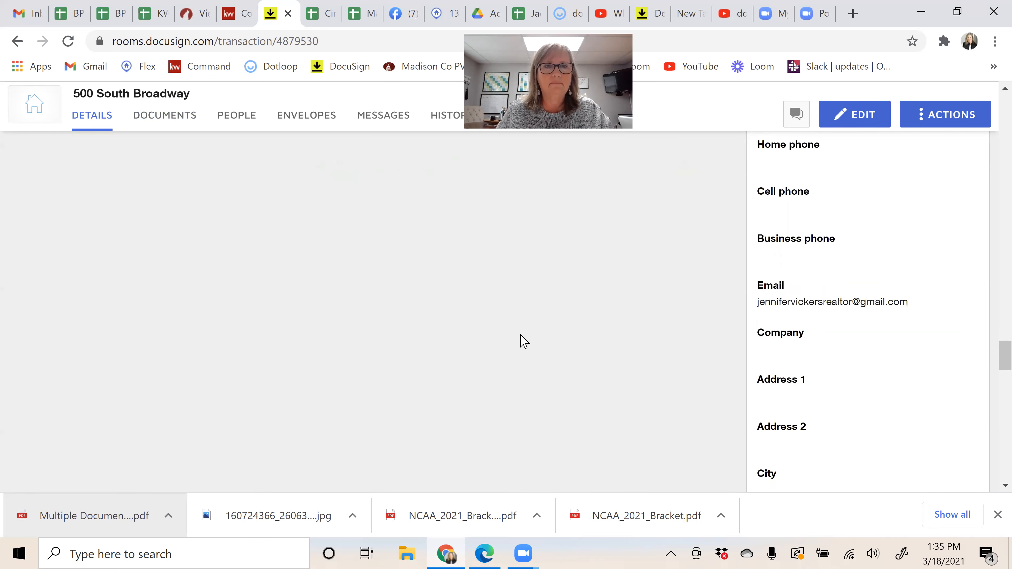
{"action": "scroll", "coordinate": [330, 203], "scroll_direction": "down", "scroll_amount": 6}
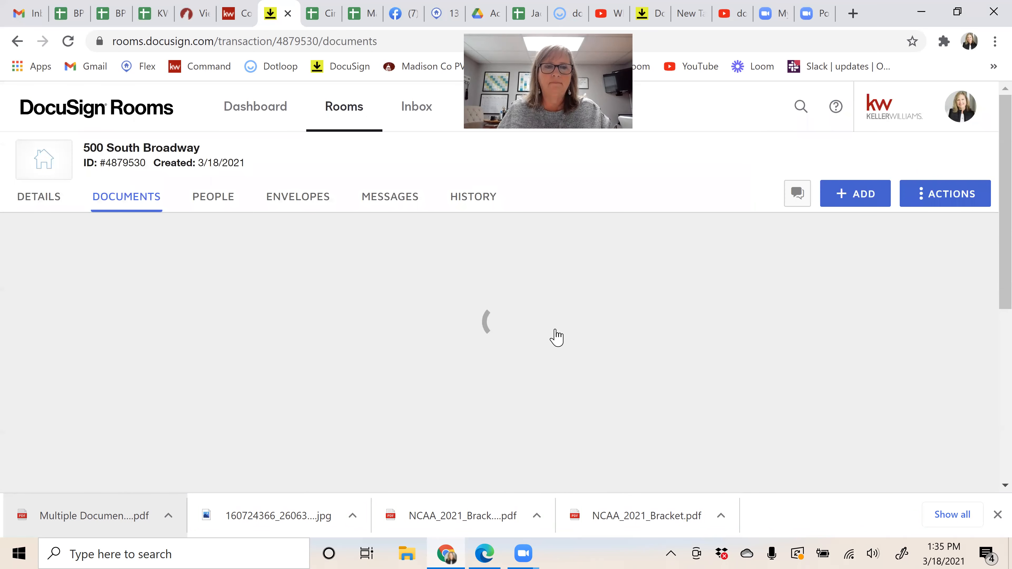
Step: Put the LBAR Offer to Purchase Contract and LBAR Consumer Guide forms into a new envelope
{"action": "scroll", "coordinate": [688, 334], "scroll_direction": "down", "scroll_amount": 3}
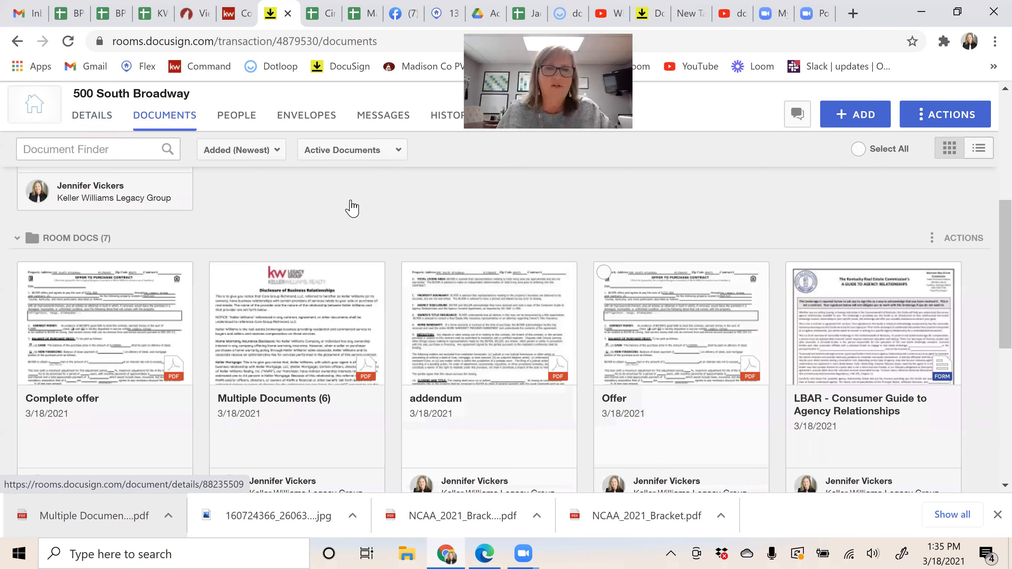
{"action": "scroll", "coordinate": [279, 215], "scroll_direction": "down", "scroll_amount": 5}
{"action": "left_click", "coordinate": [220, 215]}
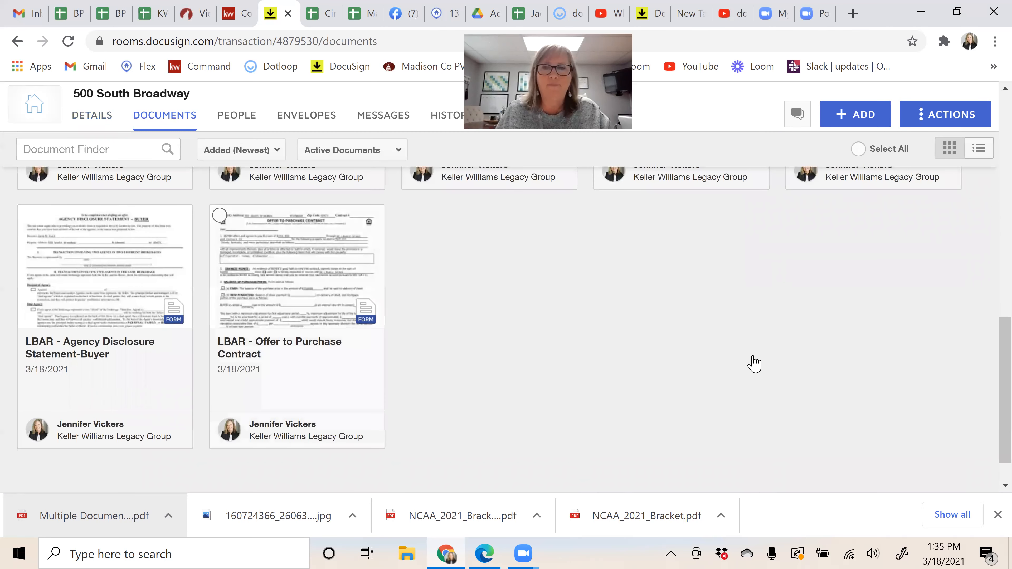
{"action": "scroll", "coordinate": [812, 214], "scroll_direction": "up", "scroll_amount": 4}
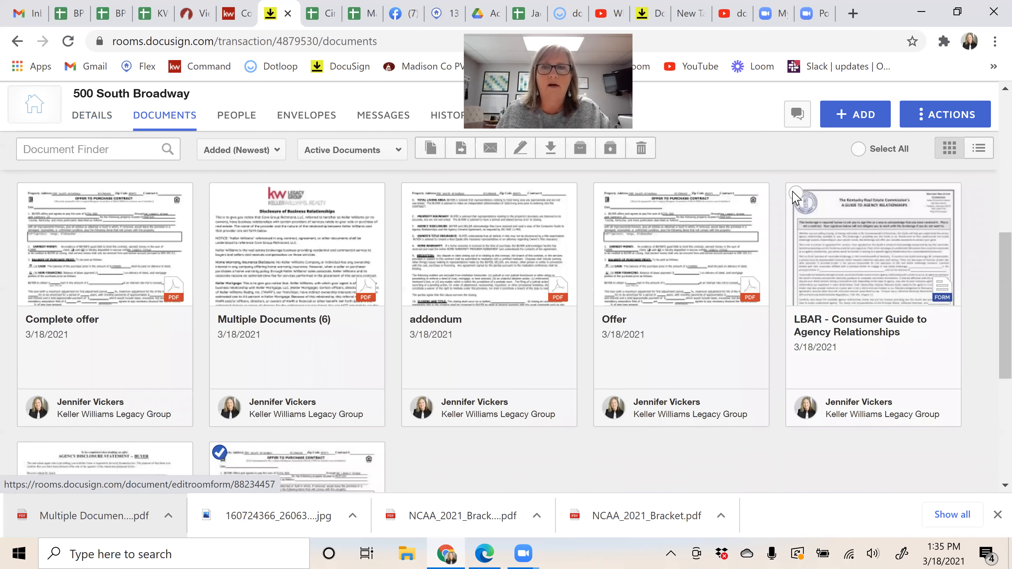
{"action": "left_click", "coordinate": [796, 193]}
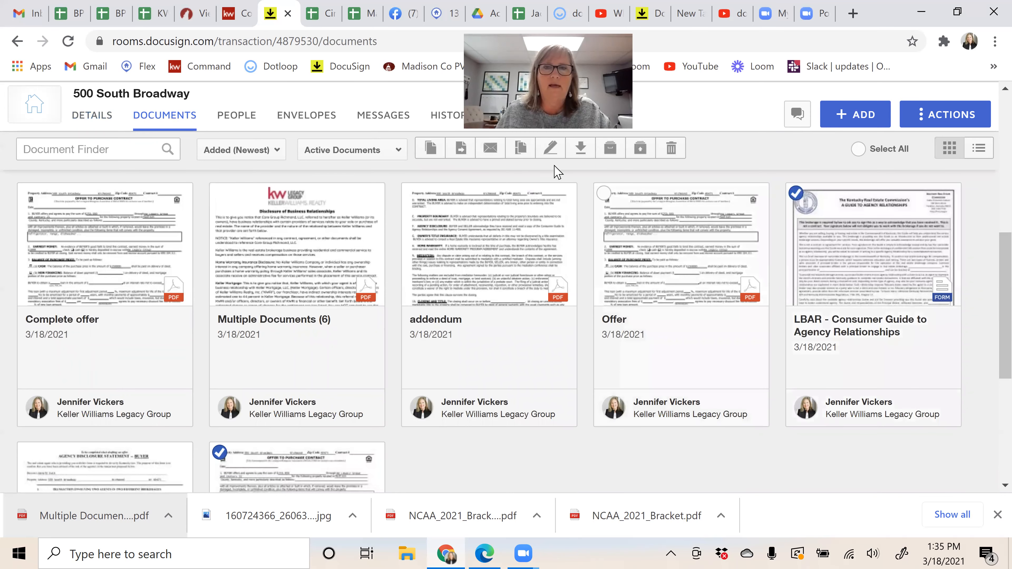
{"action": "scroll", "coordinate": [557, 173], "scroll_direction": "up", "scroll_amount": 1}
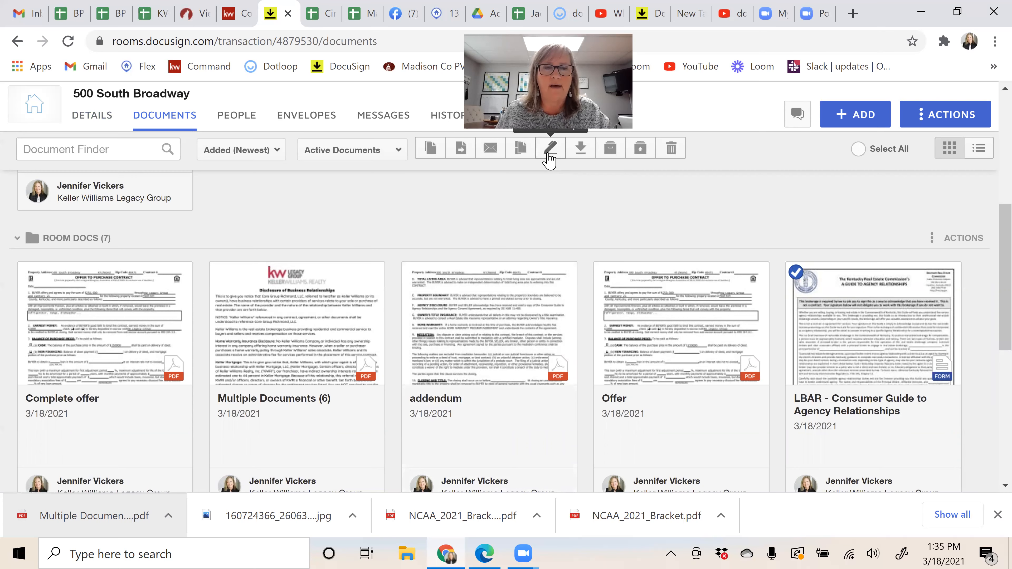
{"action": "left_click", "coordinate": [548, 154]}
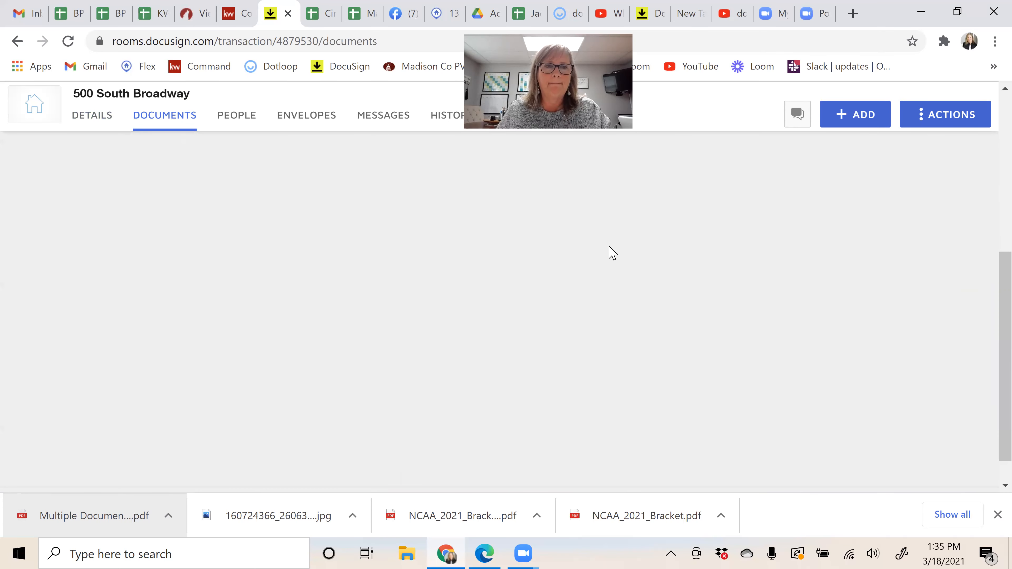
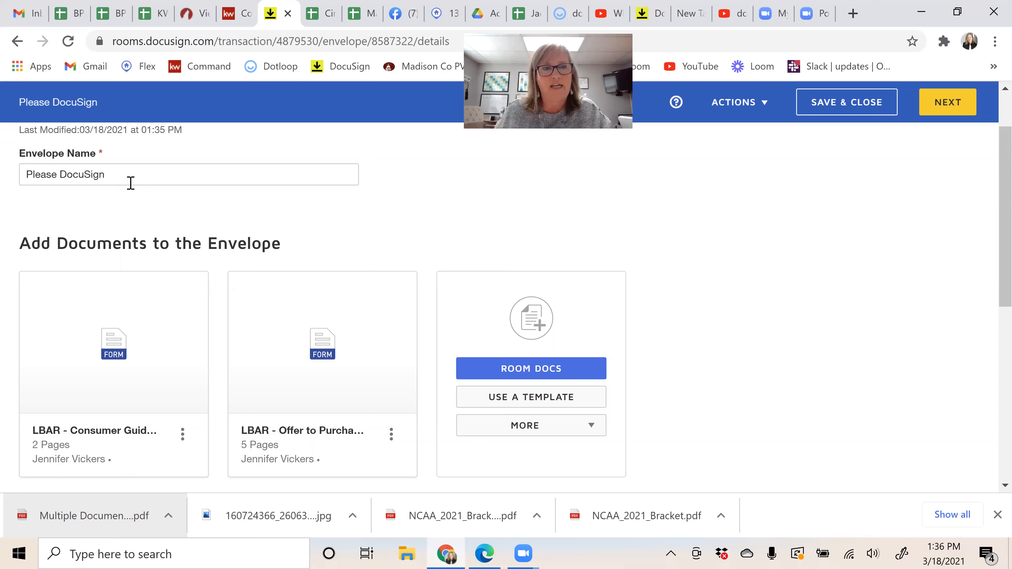
Step: Name the envelope 'Please DocuSign - offer to purchase' and move the Offer to Purchase document ahead of the Consumer Guide
{"action": "left_click", "coordinate": [136, 171]}
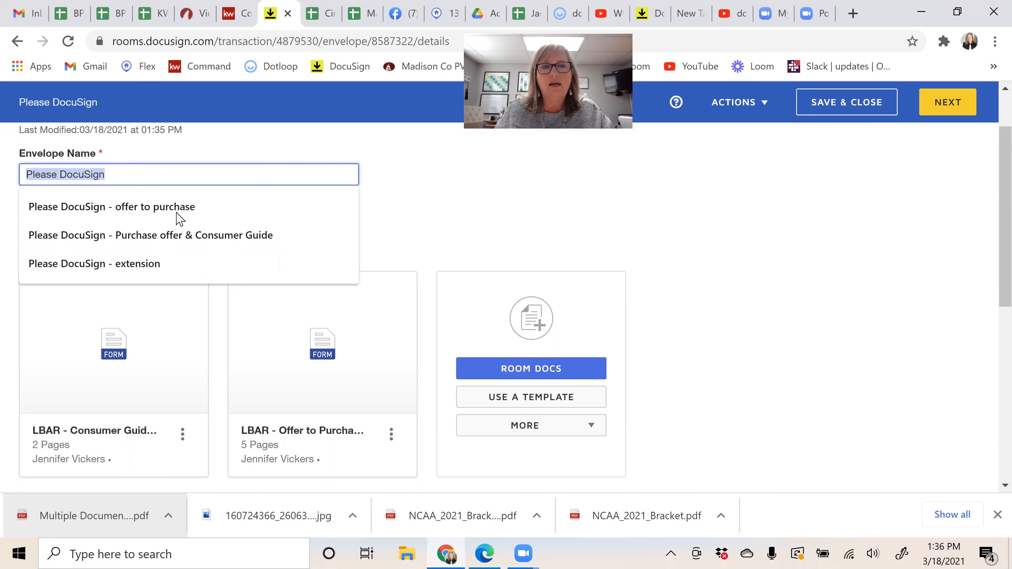
{"action": "left_click", "coordinate": [199, 214]}
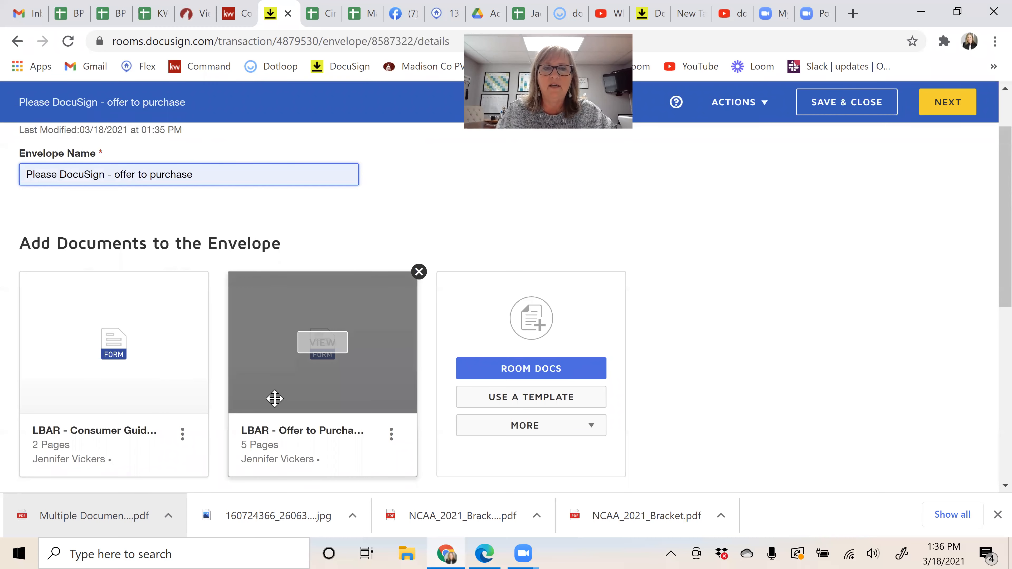
{"action": "left_click_drag", "start_coordinate": [335, 295], "coordinate": [120, 339]}
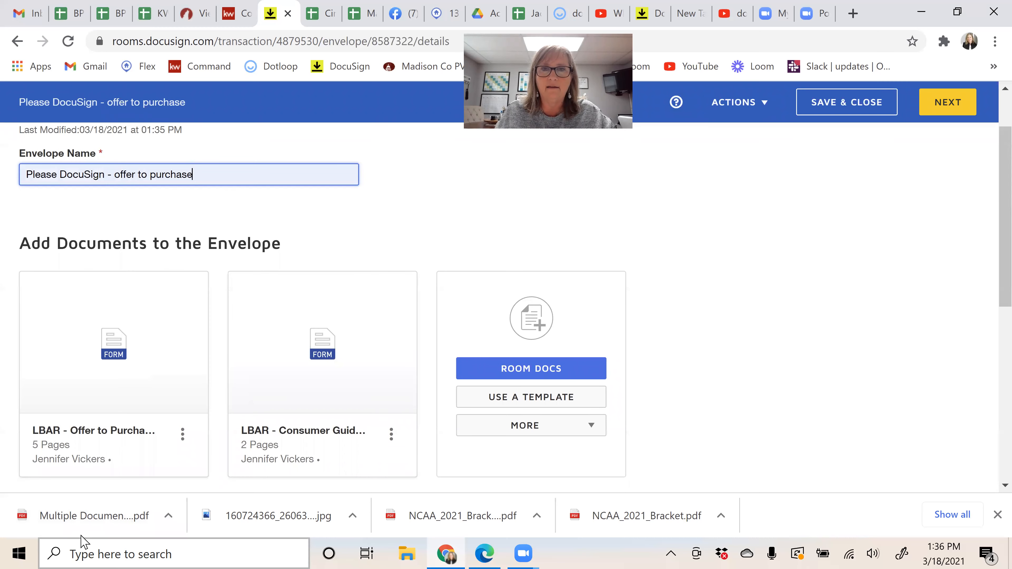
{"action": "mouse_move", "coordinate": [64, 371]}
{"action": "left_mouse_down"}
{"action": "mouse_move", "coordinate": [75, 358]}
{"action": "mouse_move", "coordinate": [163, 362]}
{"action": "mouse_move", "coordinate": [296, 346]}
{"action": "mouse_move", "coordinate": [273, 369]}
{"action": "mouse_move", "coordinate": [42, 354]}
{"action": "mouse_move", "coordinate": [49, 362]}
{"action": "left_mouse_up"}
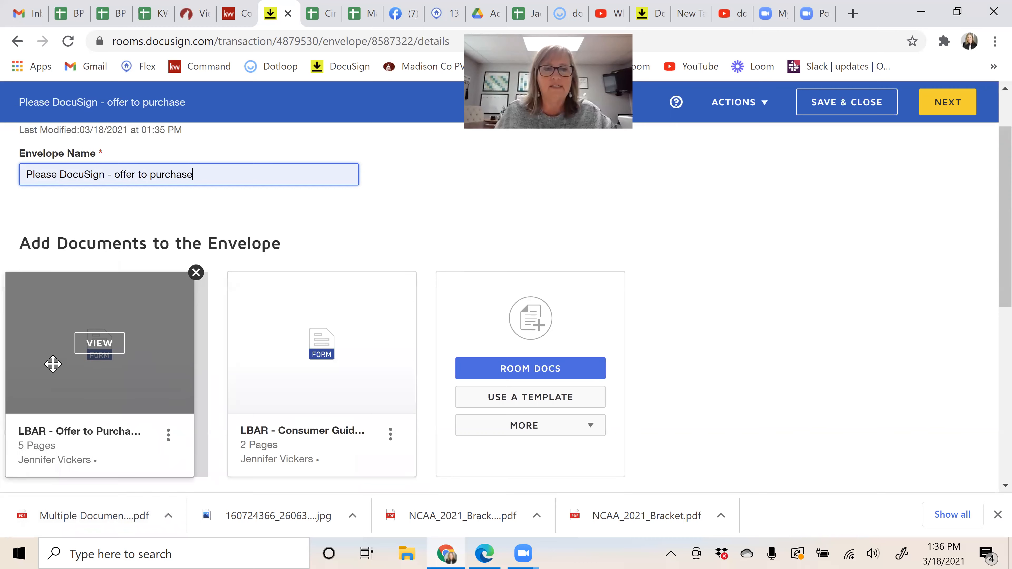
{"action": "scroll", "coordinate": [736, 365], "scroll_direction": "down", "scroll_amount": 5}
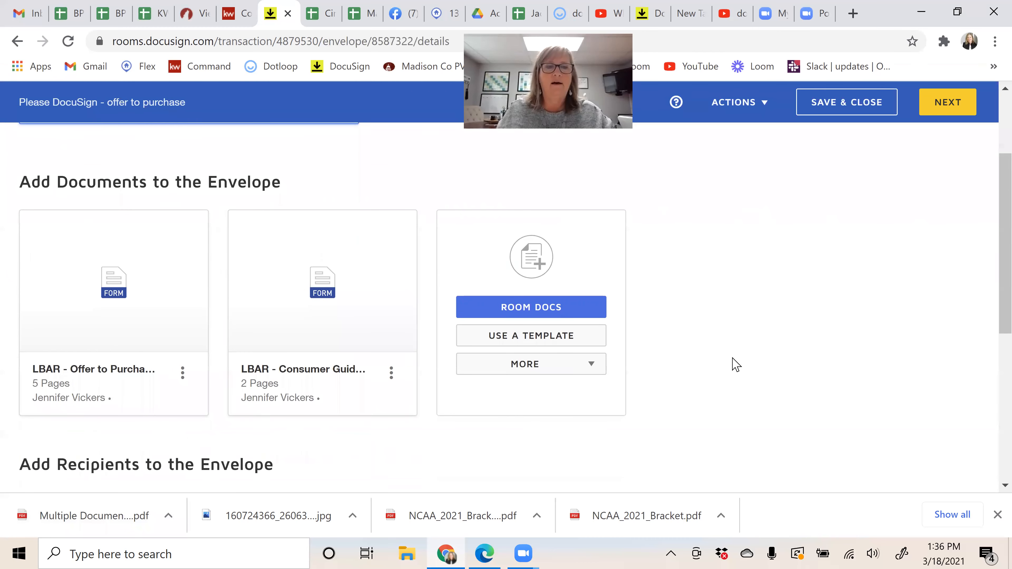
{"action": "scroll", "coordinate": [736, 364], "scroll_direction": "up", "scroll_amount": 2}
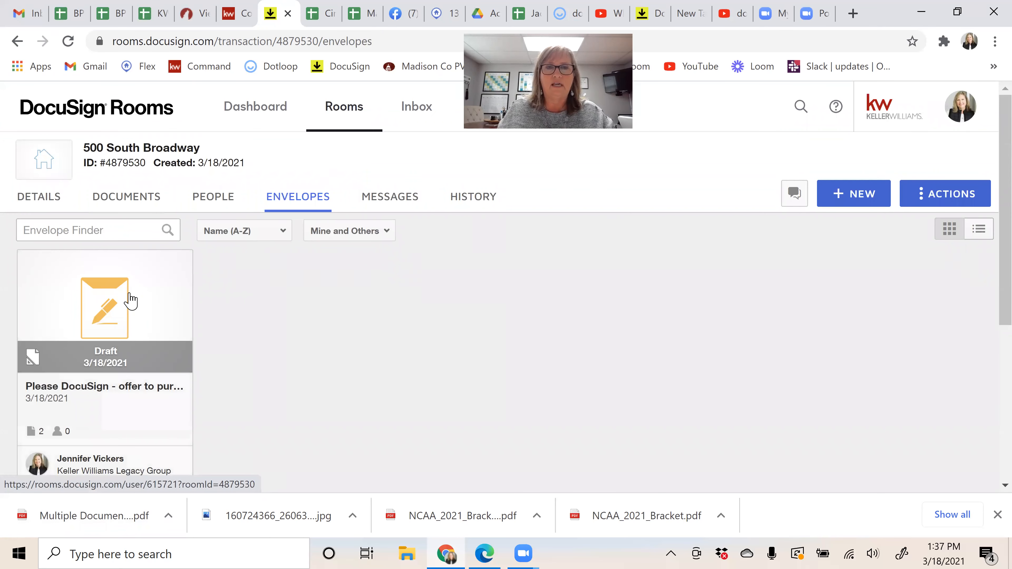
Step: Change the Offer to Purchase purchase price from 250,000 to 225,000, save, and reopen the draft envelope
{"action": "left_click", "coordinate": [143, 199]}
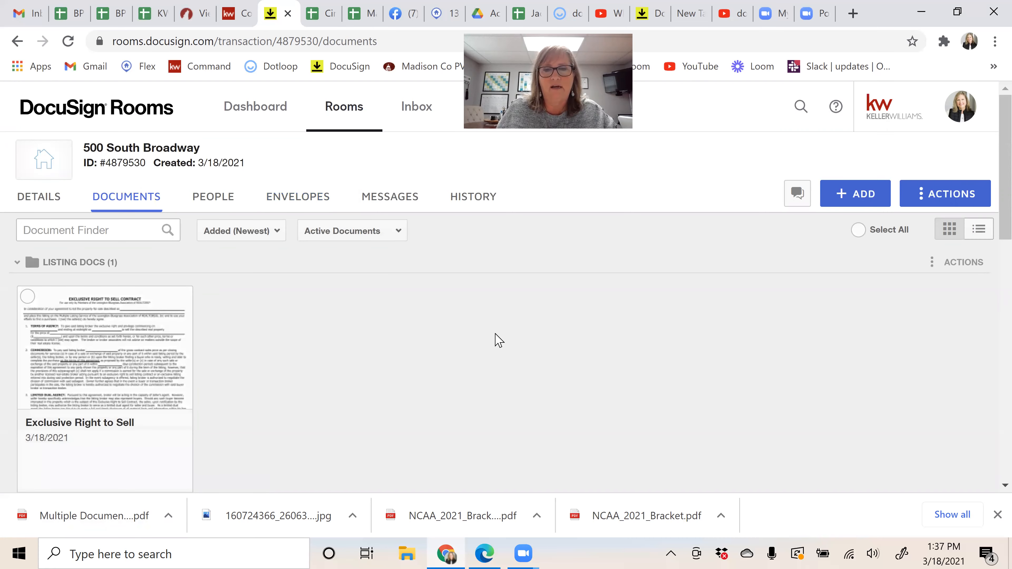
{"action": "scroll", "coordinate": [324, 255], "scroll_direction": "down", "scroll_amount": 2}
{"action": "scroll", "coordinate": [474, 300], "scroll_direction": "down", "scroll_amount": 5}
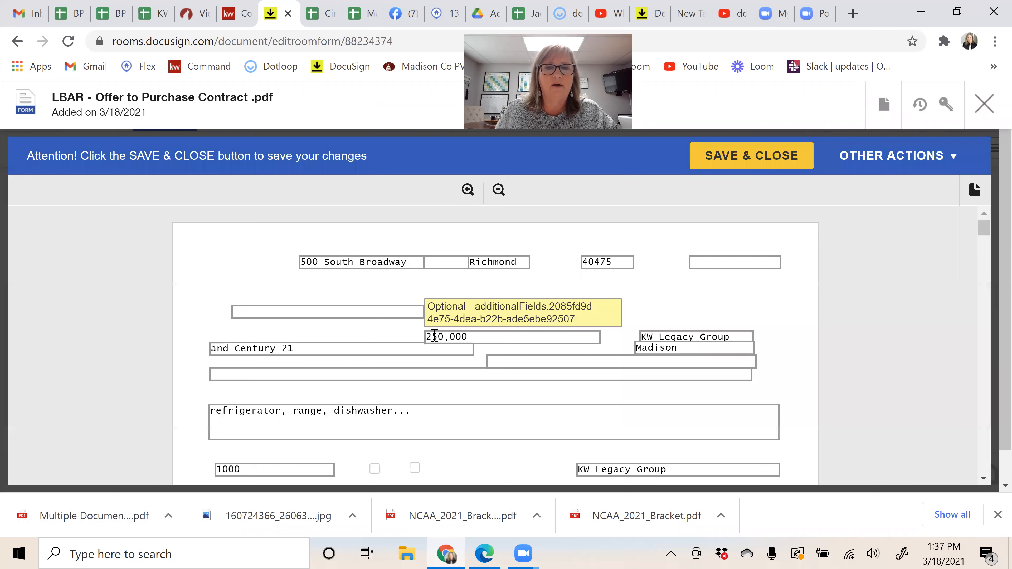
{"action": "double_click", "coordinate": [440, 336]}
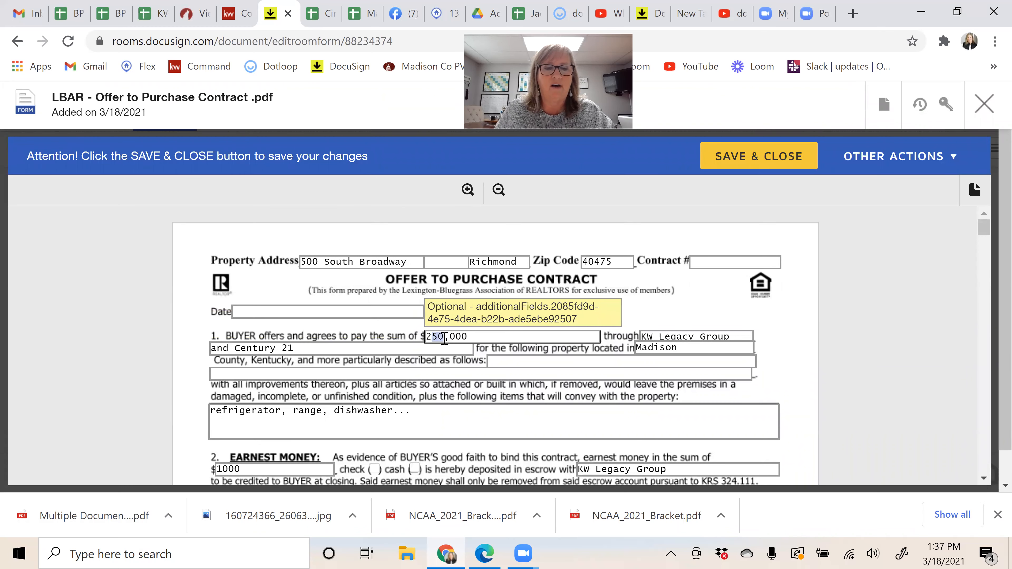
{"action": "type", "text": "225"}
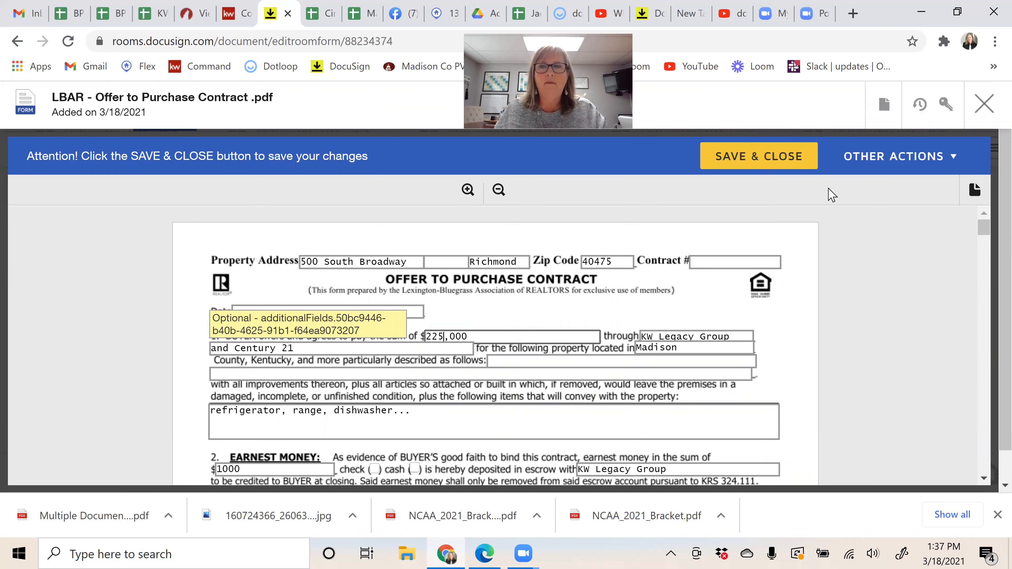
{"action": "left_click", "coordinate": [736, 158]}
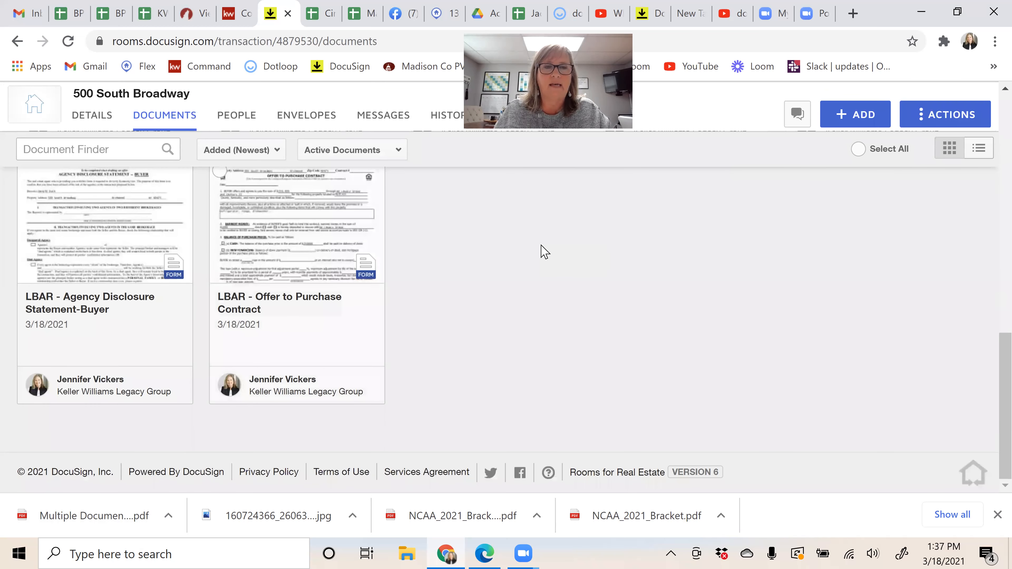
{"action": "scroll", "coordinate": [545, 252], "scroll_direction": "up", "scroll_amount": 2}
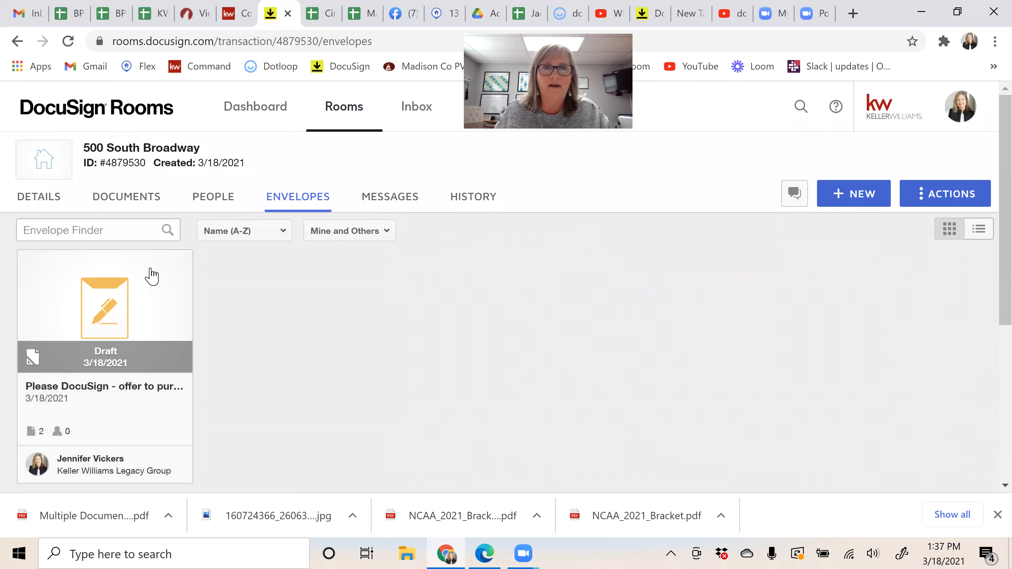
{"action": "left_click", "coordinate": [119, 315]}
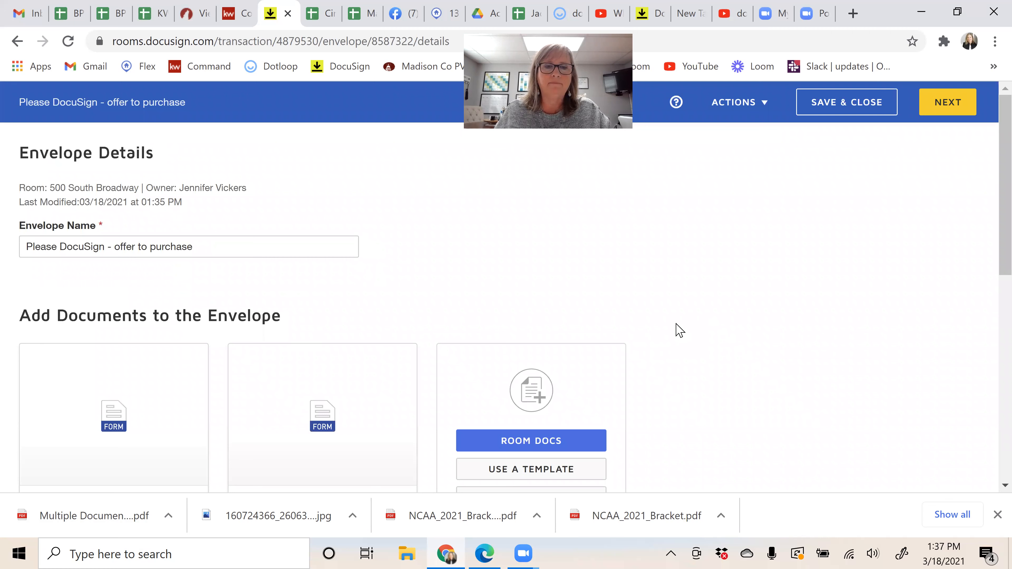
Step: Add 'LBAR - Agency Disclosure Statement-Buyer' from the room documents as the envelope's third document
{"action": "scroll", "coordinate": [680, 330], "scroll_direction": "down", "scroll_amount": 5}
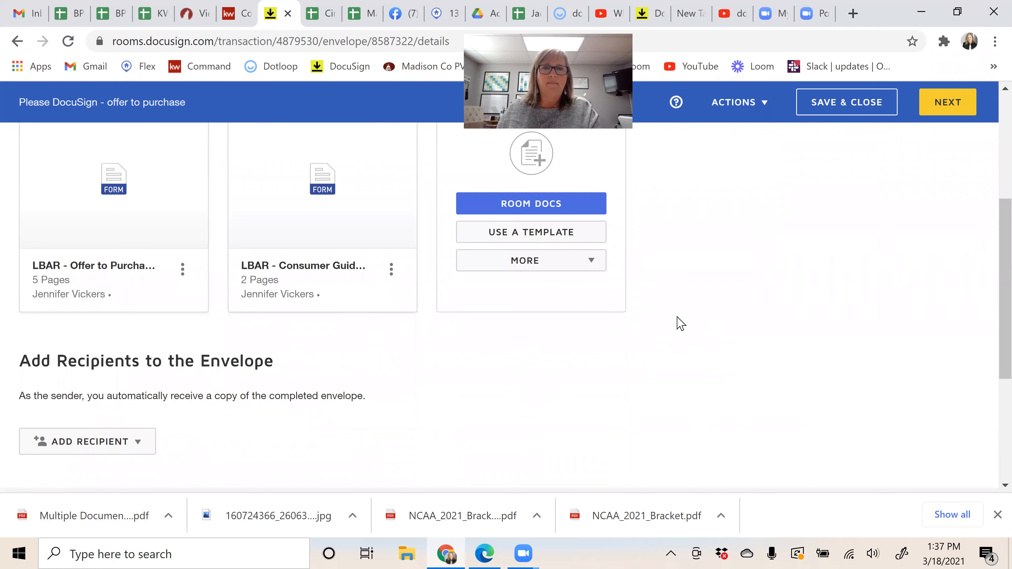
{"action": "mouse_move", "coordinate": [117, 173]}
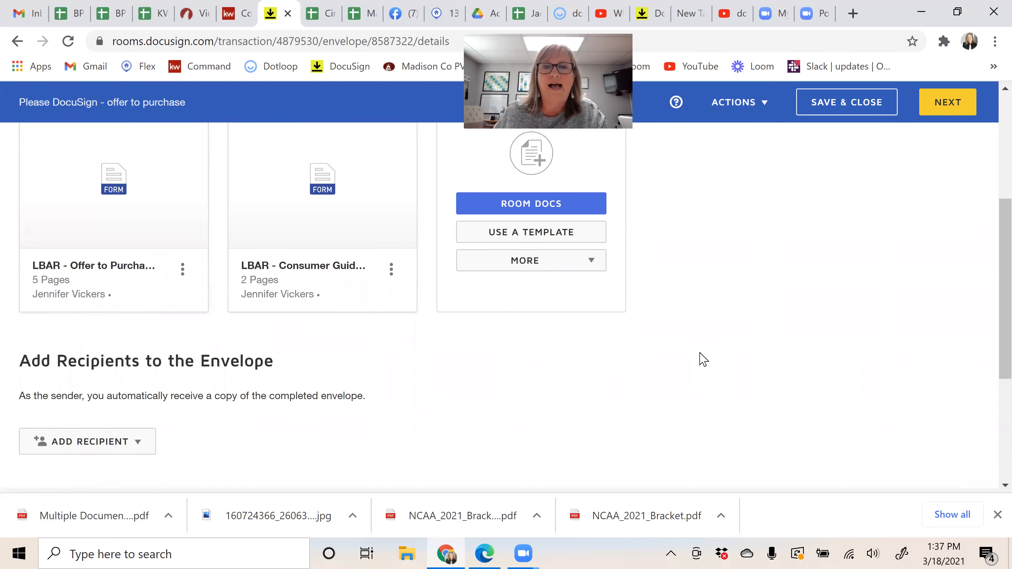
{"action": "scroll", "coordinate": [518, 296], "scroll_direction": "up", "scroll_amount": 2}
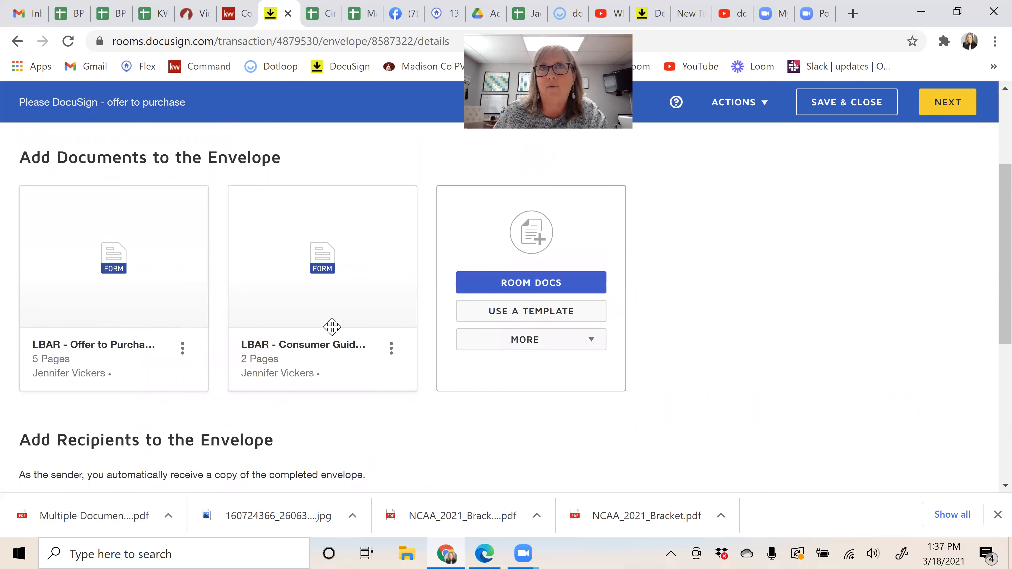
{"action": "mouse_move", "coordinate": [334, 327]}
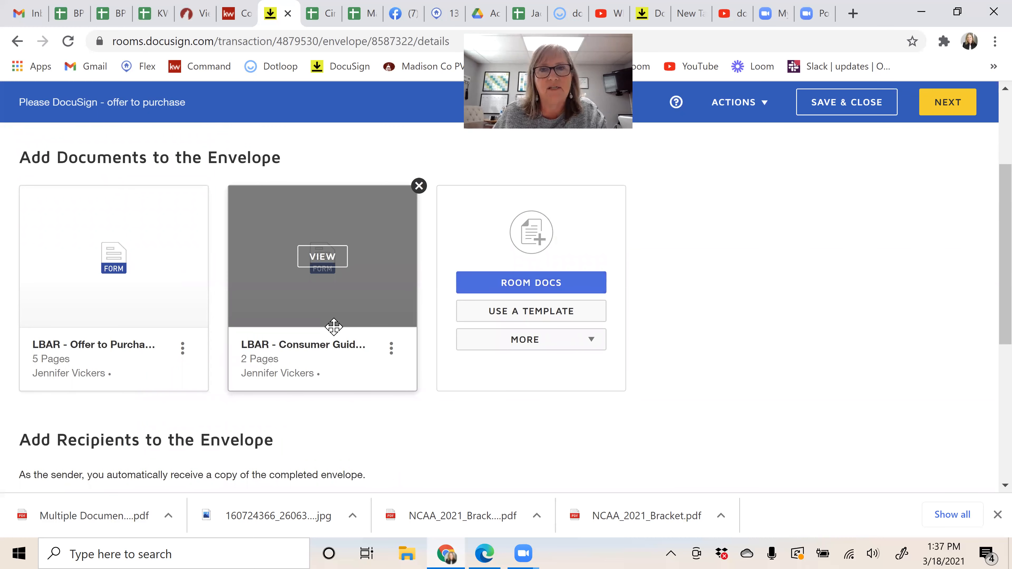
{"action": "left_click", "coordinate": [526, 285]}
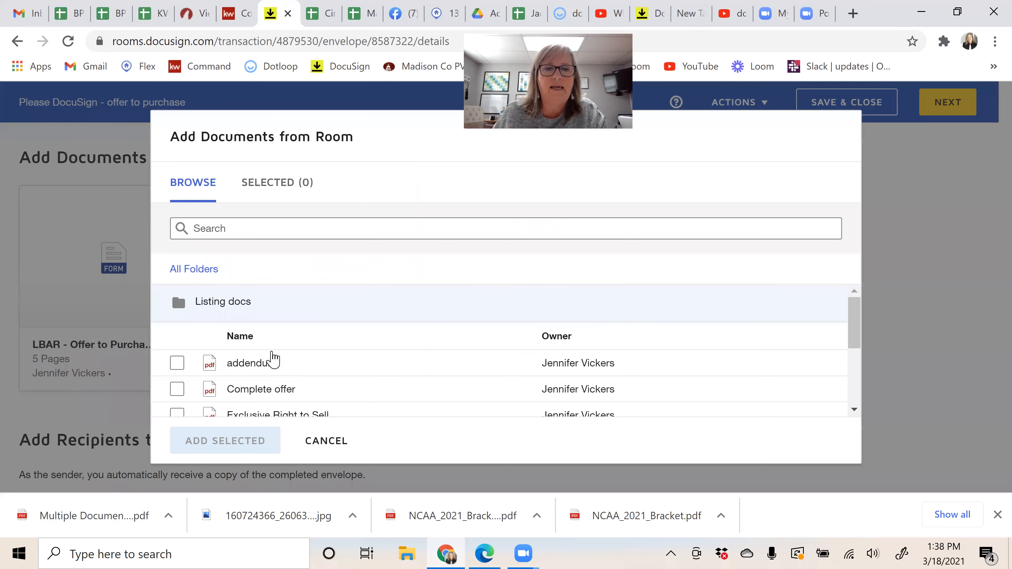
{"action": "scroll", "coordinate": [267, 356], "scroll_direction": "down", "scroll_amount": 2}
{"action": "scroll", "coordinate": [184, 332], "scroll_direction": "down", "scroll_amount": 2}
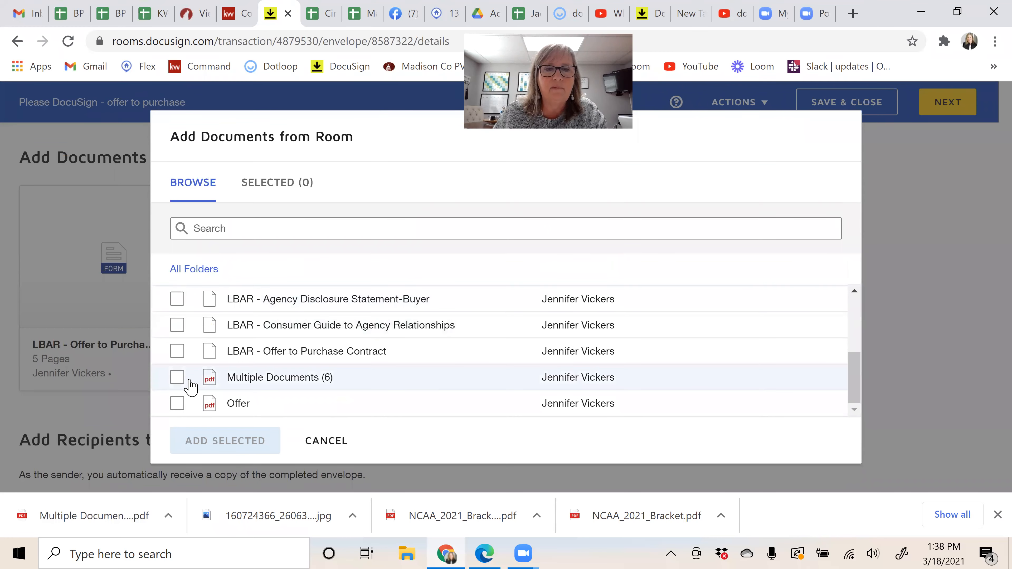
{"action": "left_click", "coordinate": [177, 300]}
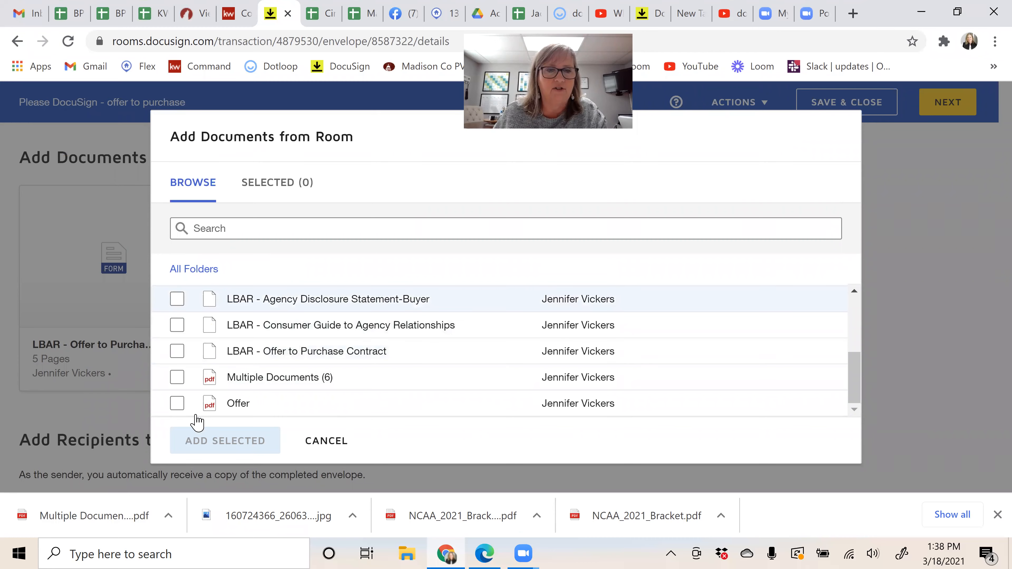
{"action": "left_click", "coordinate": [228, 438]}
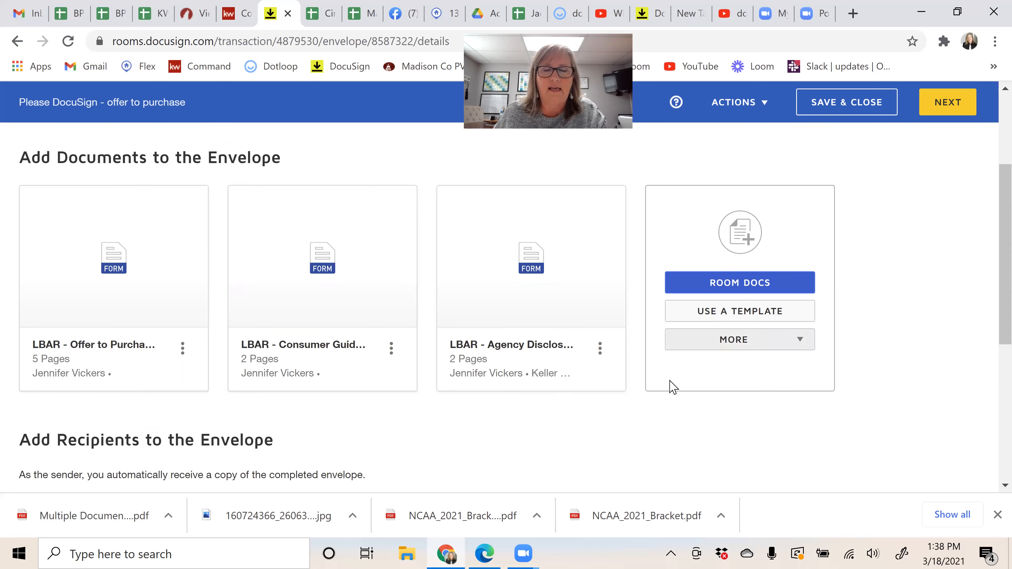
{"action": "scroll", "coordinate": [289, 432], "scroll_direction": "down", "scroll_amount": 4}
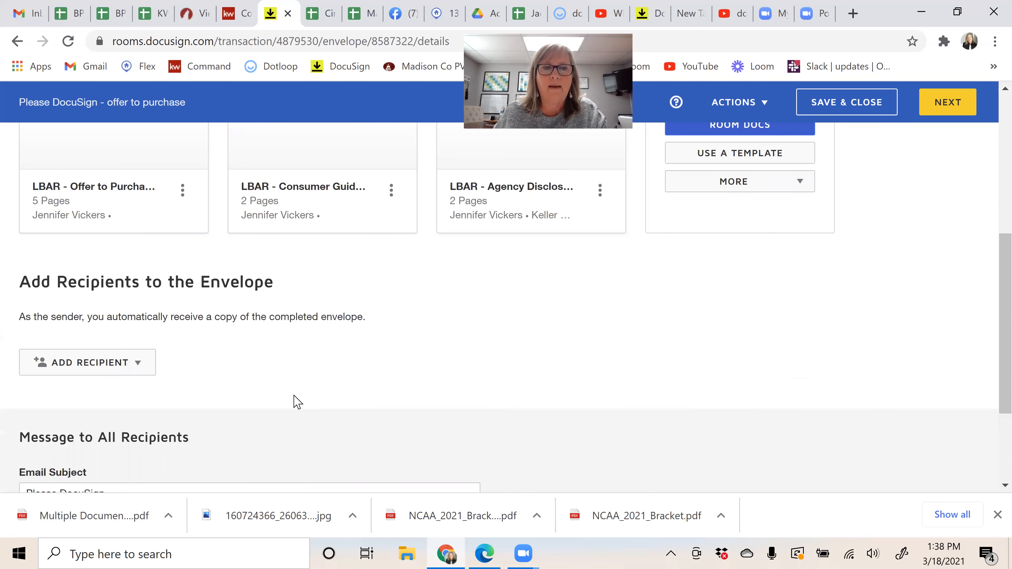
Step: Add recipients from the pre-tagged signer roles, ticking Buyer One and Buyer Two
{"action": "left_click", "coordinate": [57, 375]}
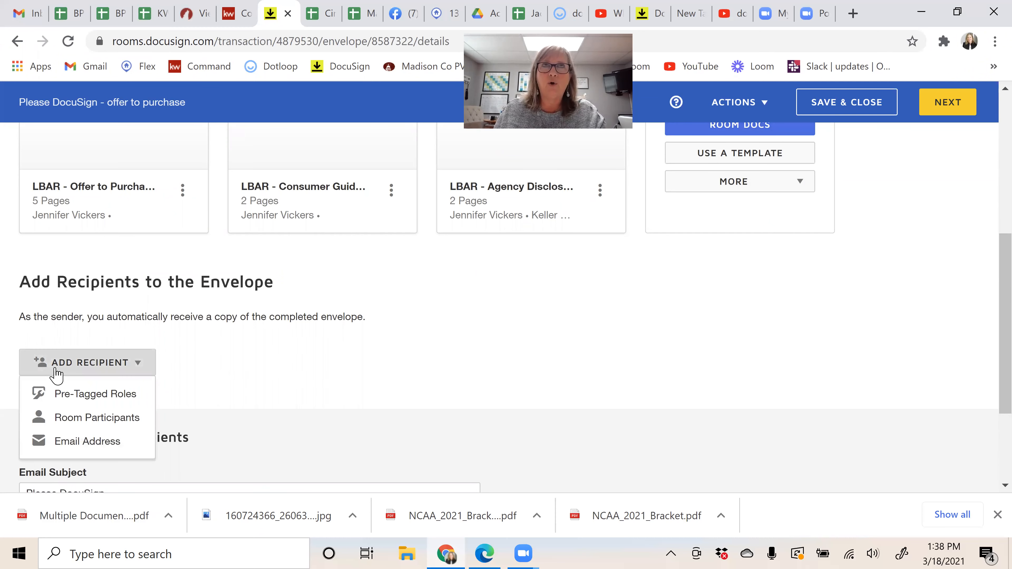
{"action": "left_click", "coordinate": [84, 395]}
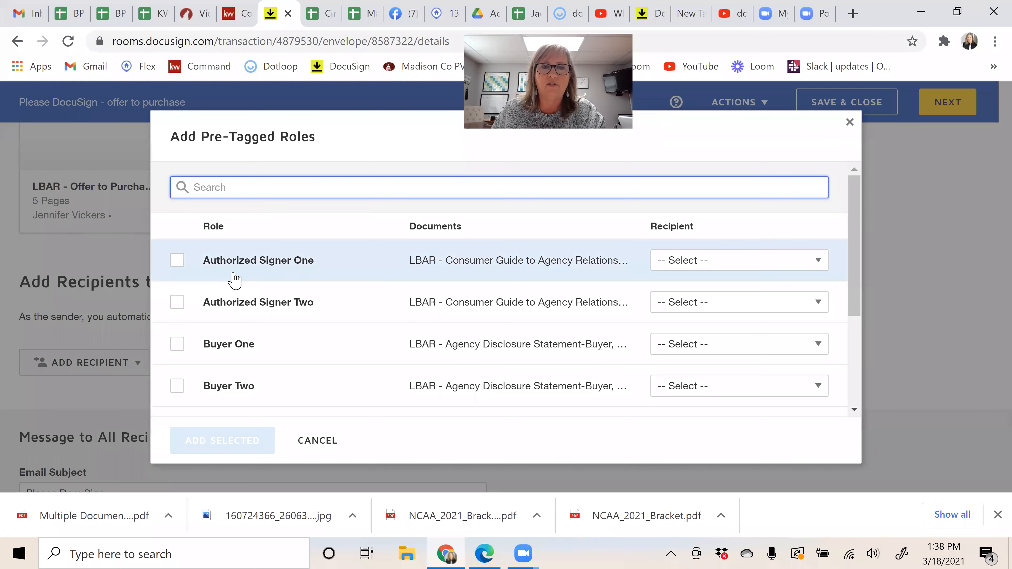
{"action": "scroll", "coordinate": [232, 281], "scroll_direction": "down", "scroll_amount": 4}
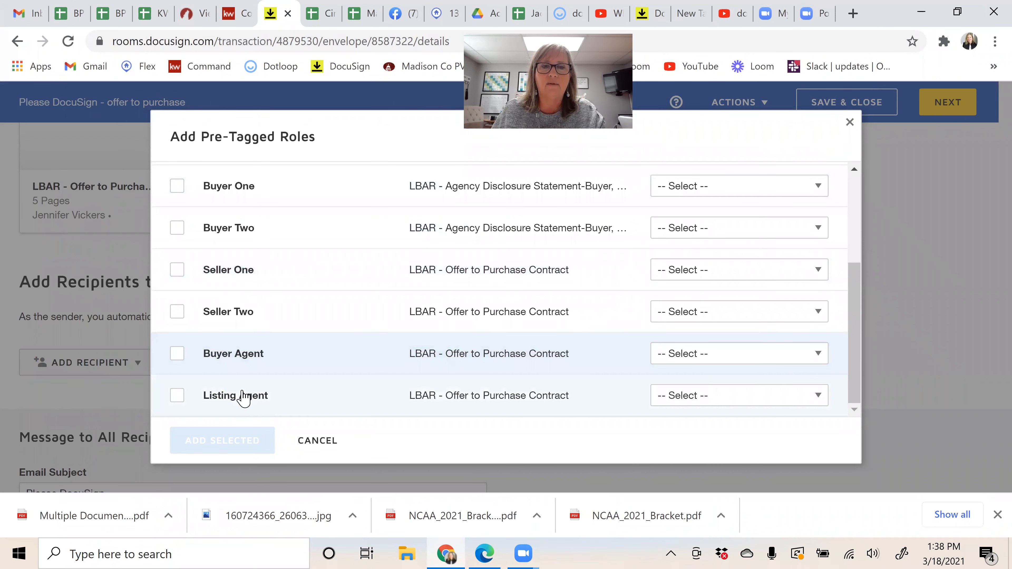
{"action": "scroll", "coordinate": [250, 213], "scroll_direction": "up", "scroll_amount": 5}
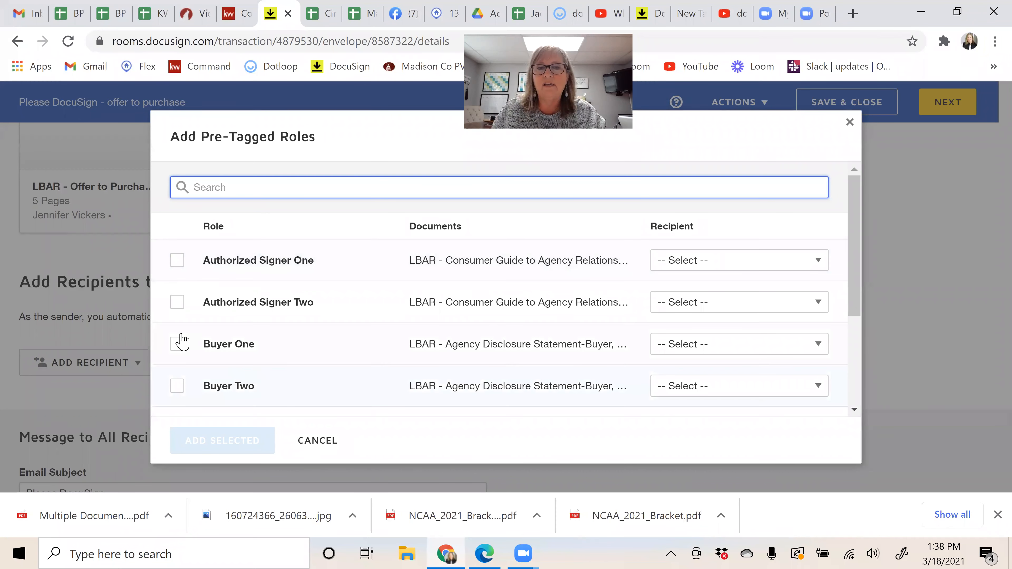
{"action": "left_click", "coordinate": [177, 344]}
{"action": "left_click", "coordinate": [178, 389]}
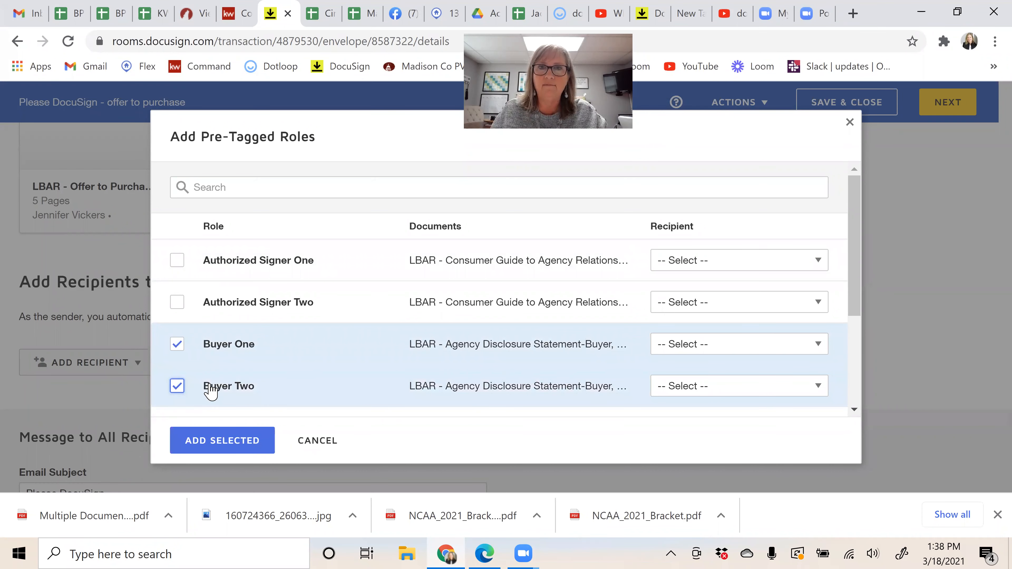
Step: Assign the first buyer contact to Buyer One and the second to Buyer Two, then add both roles
{"action": "left_click", "coordinate": [680, 353]}
{"action": "scroll", "coordinate": [688, 257], "scroll_direction": "down", "scroll_amount": 2}
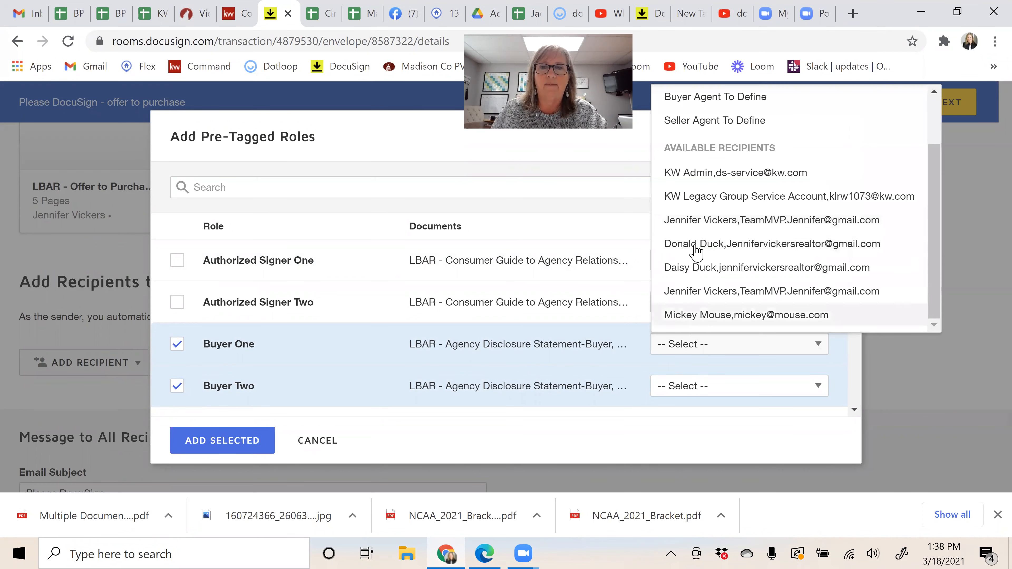
{"action": "left_click", "coordinate": [694, 243]}
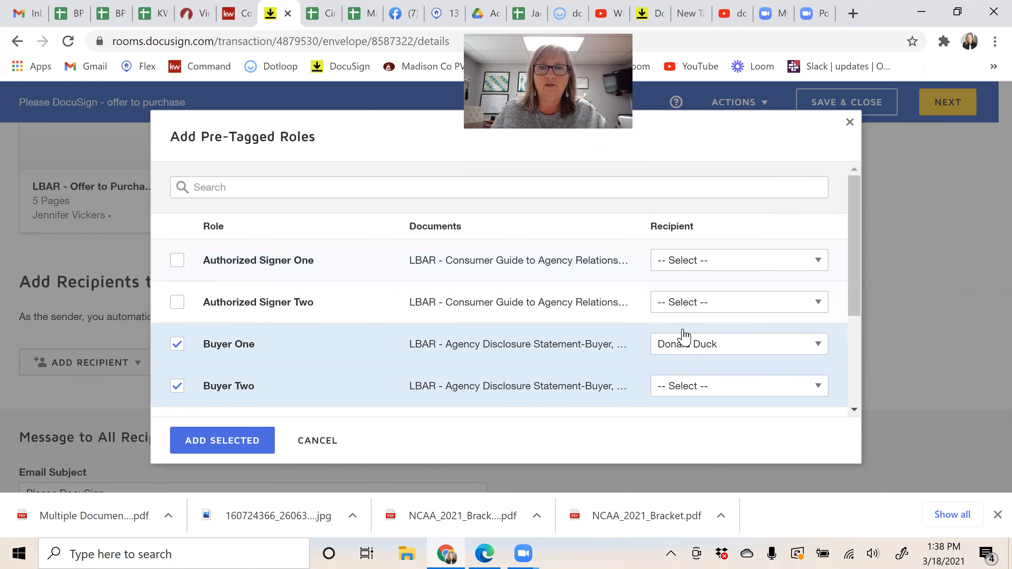
{"action": "left_click", "coordinate": [694, 384]}
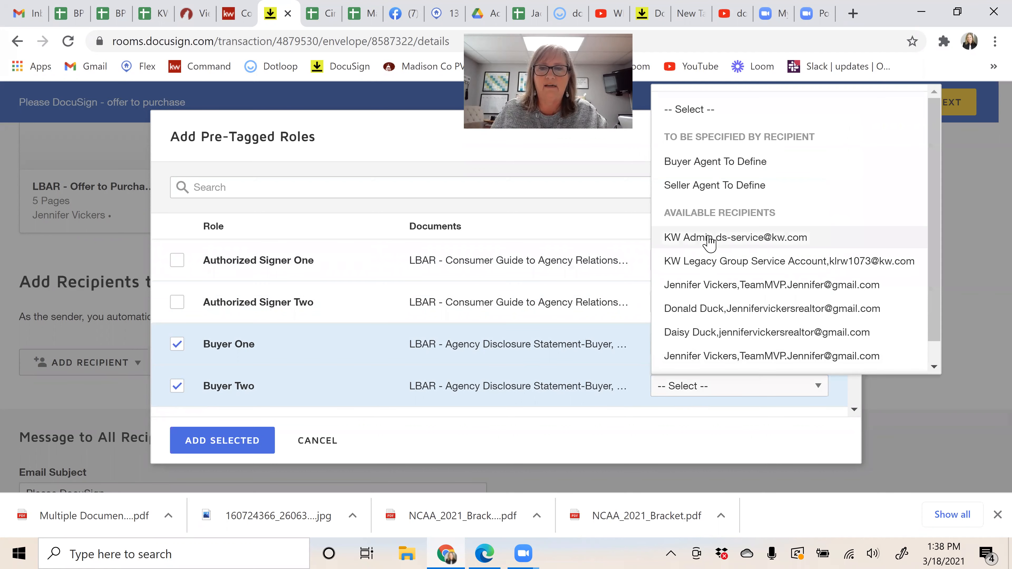
{"action": "scroll", "coordinate": [694, 303], "scroll_direction": "down", "scroll_amount": 1}
{"action": "left_click", "coordinate": [694, 307]}
{"action": "left_click", "coordinate": [231, 444]}
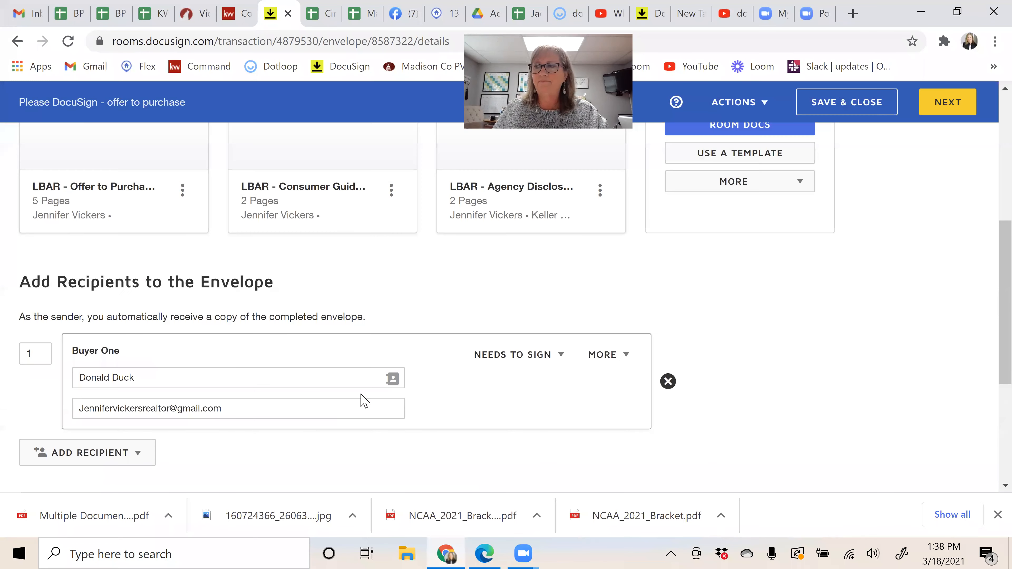
{"action": "scroll", "coordinate": [762, 362], "scroll_direction": "down", "scroll_amount": 2}
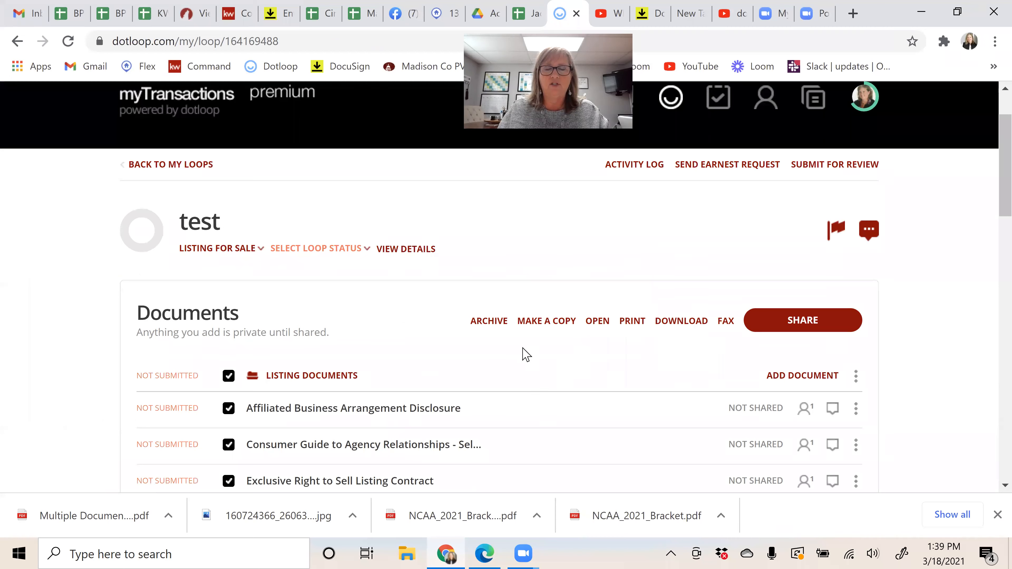
{"action": "left_click", "coordinate": [815, 325]}
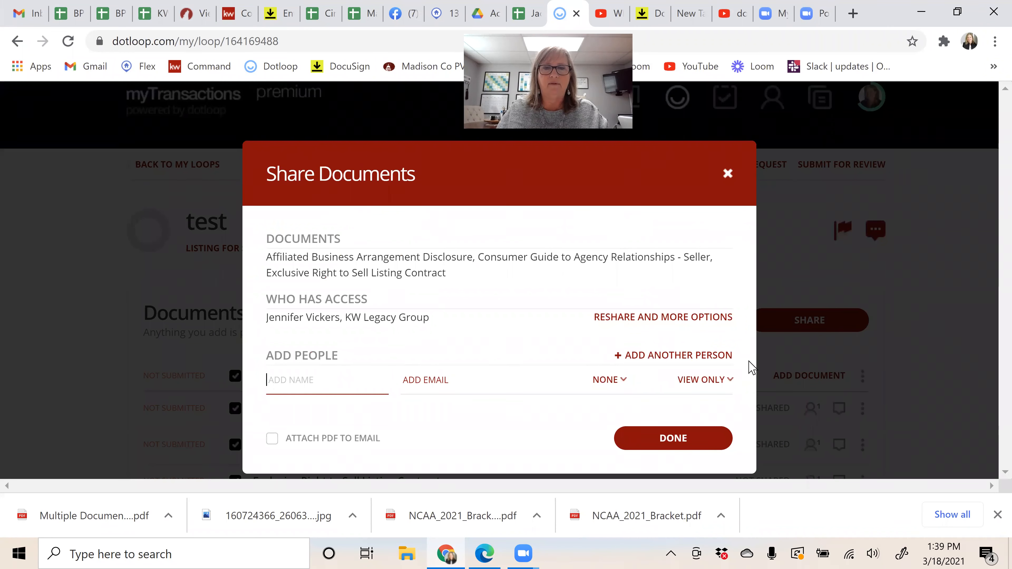
{"action": "left_click", "coordinate": [702, 383]}
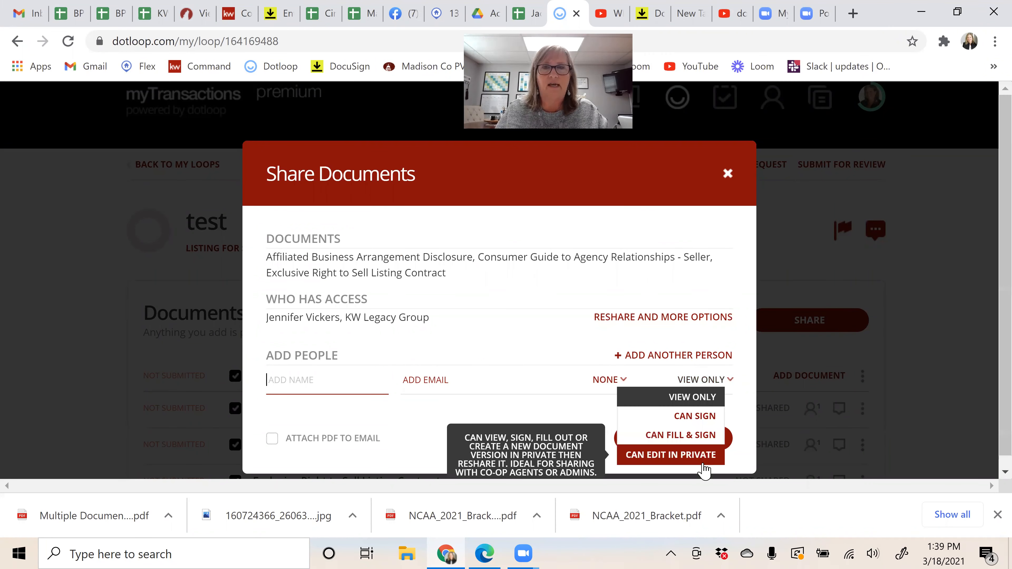
{"action": "left_click", "coordinate": [730, 175]}
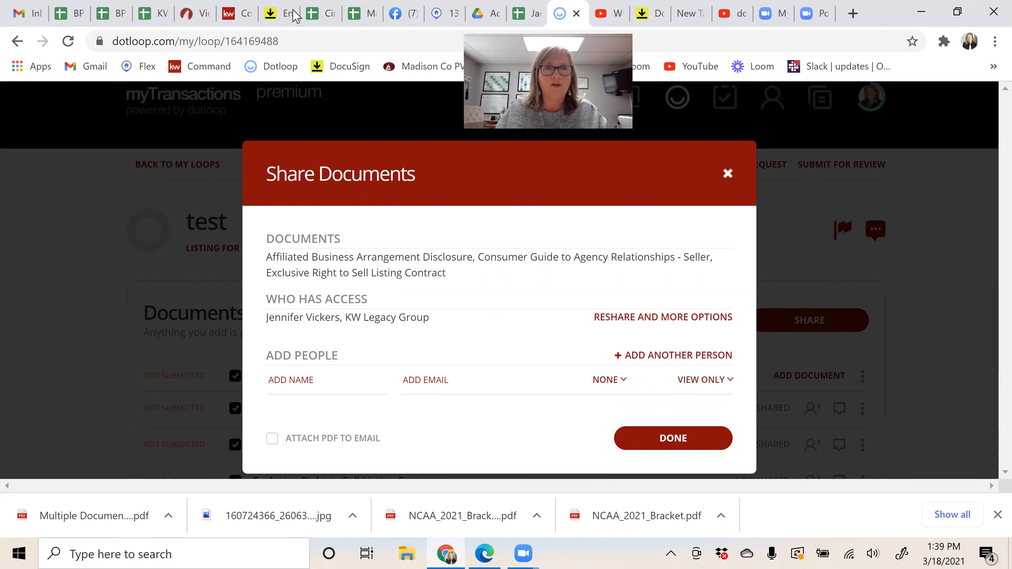
{"action": "left_click", "coordinate": [730, 174]}
{"action": "left_click", "coordinate": [279, 13]}
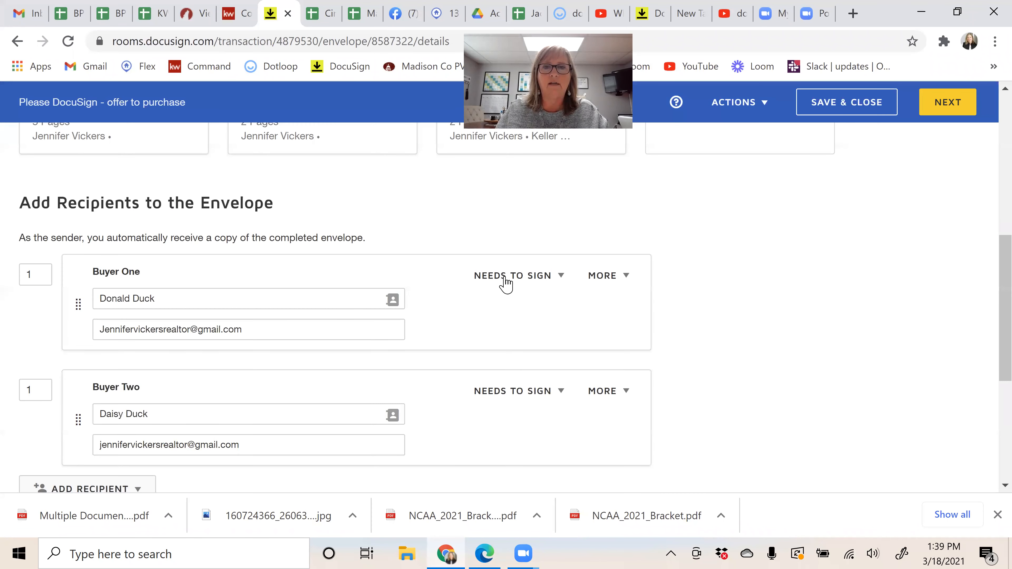
{"action": "left_click", "coordinate": [518, 276]}
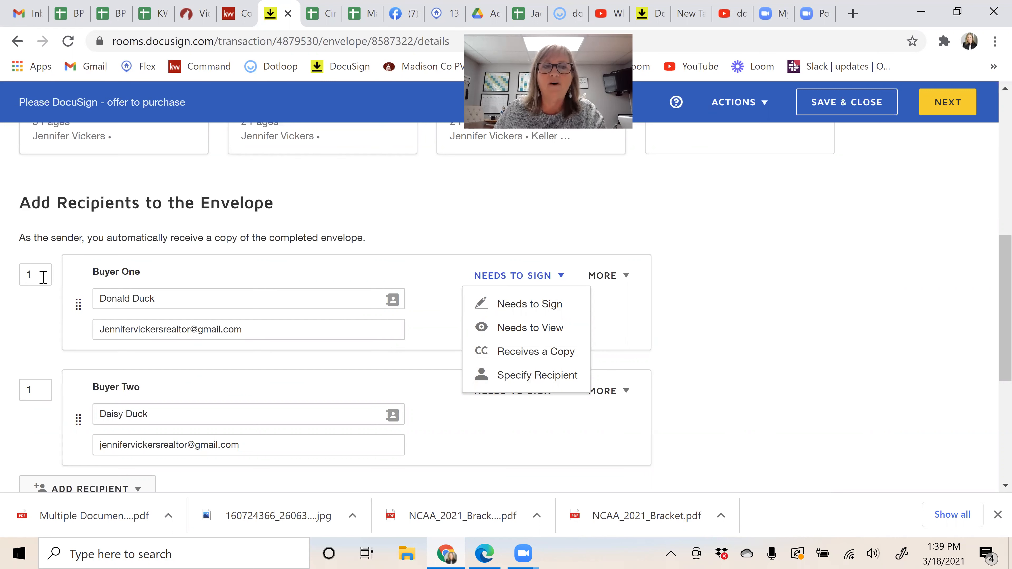
{"action": "left_click", "coordinate": [30, 389]}
{"action": "type", "text": "2"}
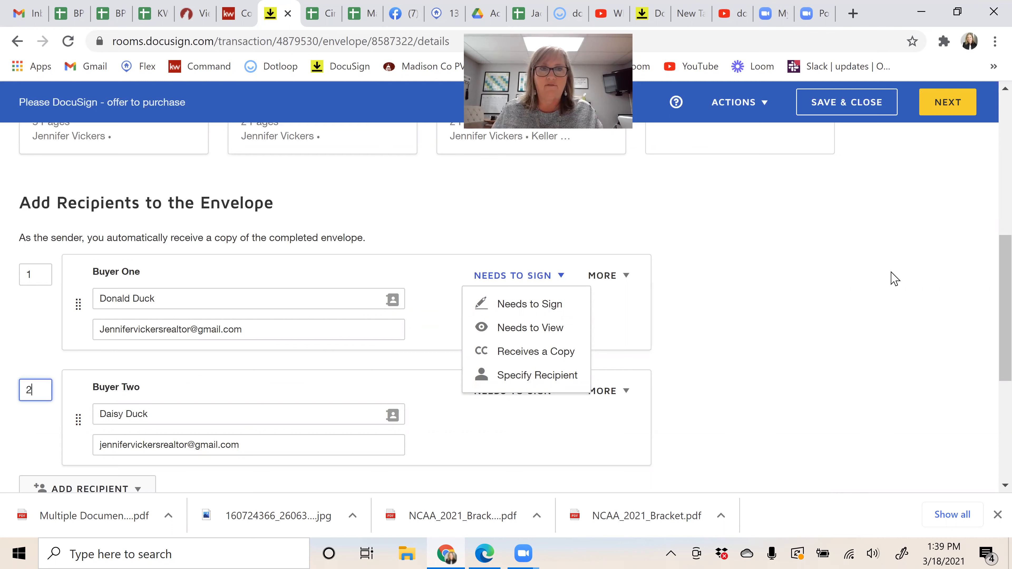
{"action": "key", "text": "BackSpace"}
{"action": "type", "text": "1"}
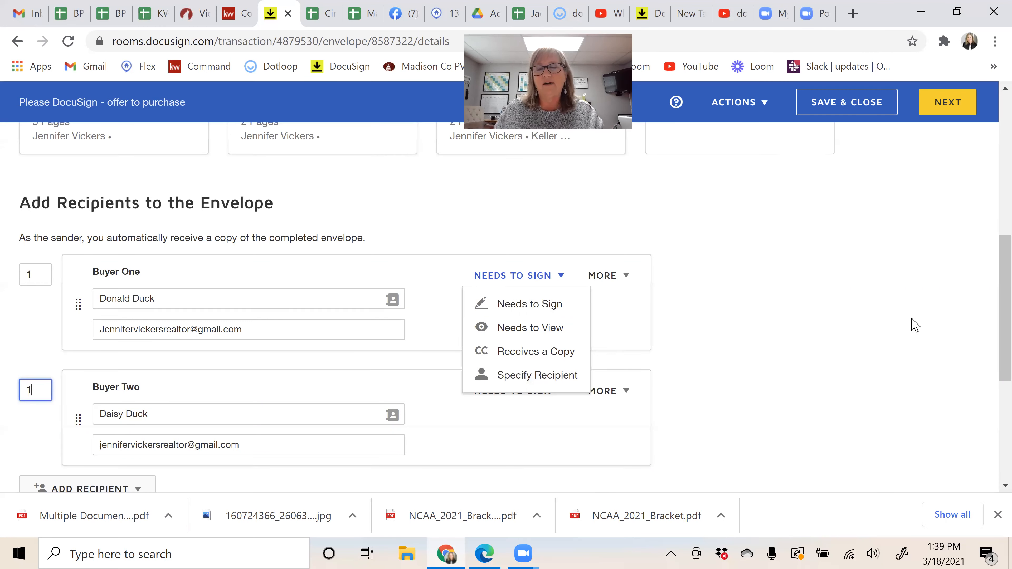
{"action": "left_click", "coordinate": [896, 329]}
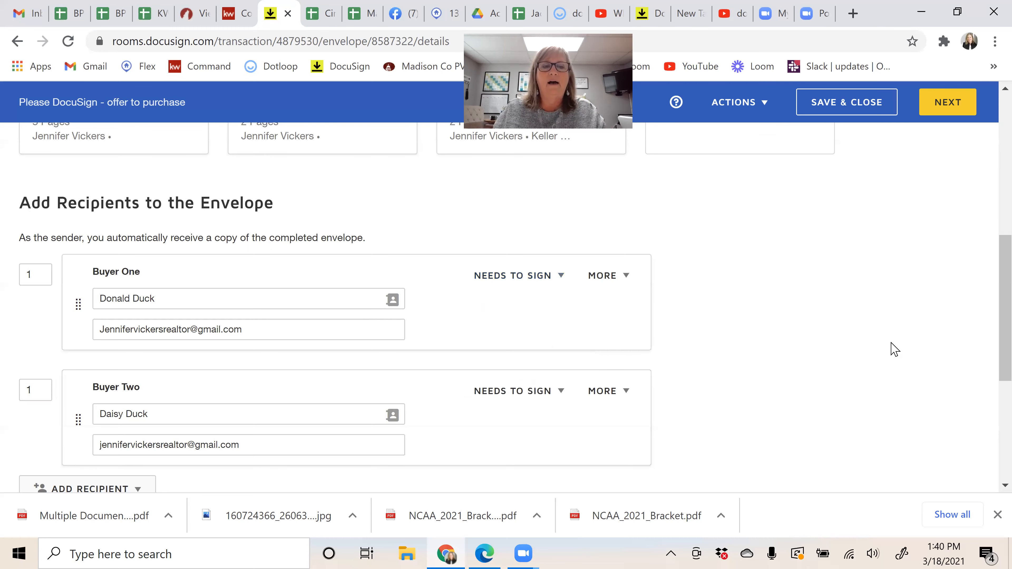
{"action": "scroll", "coordinate": [881, 335], "scroll_direction": "down", "scroll_amount": 4}
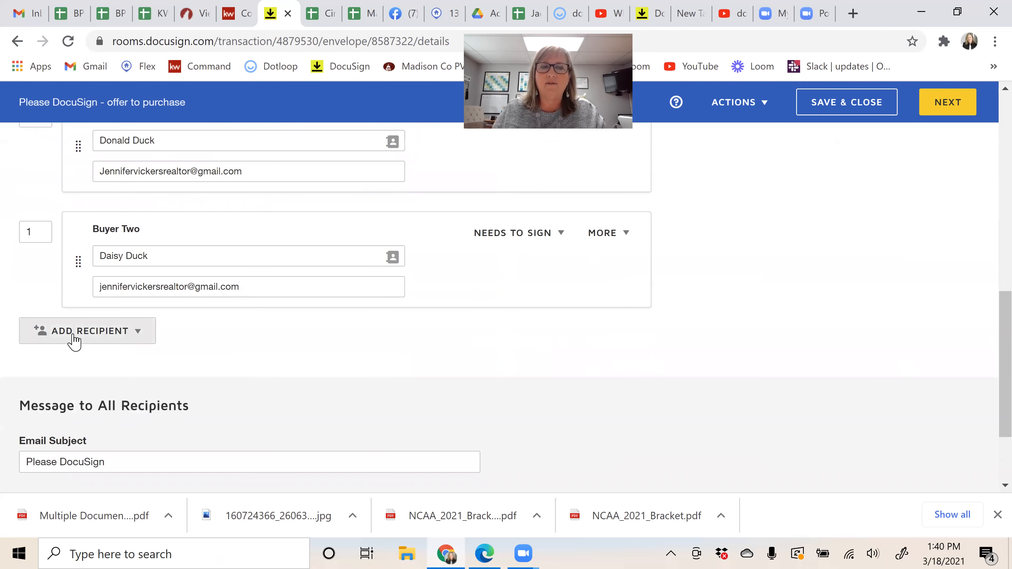
{"action": "left_click", "coordinate": [92, 331]}
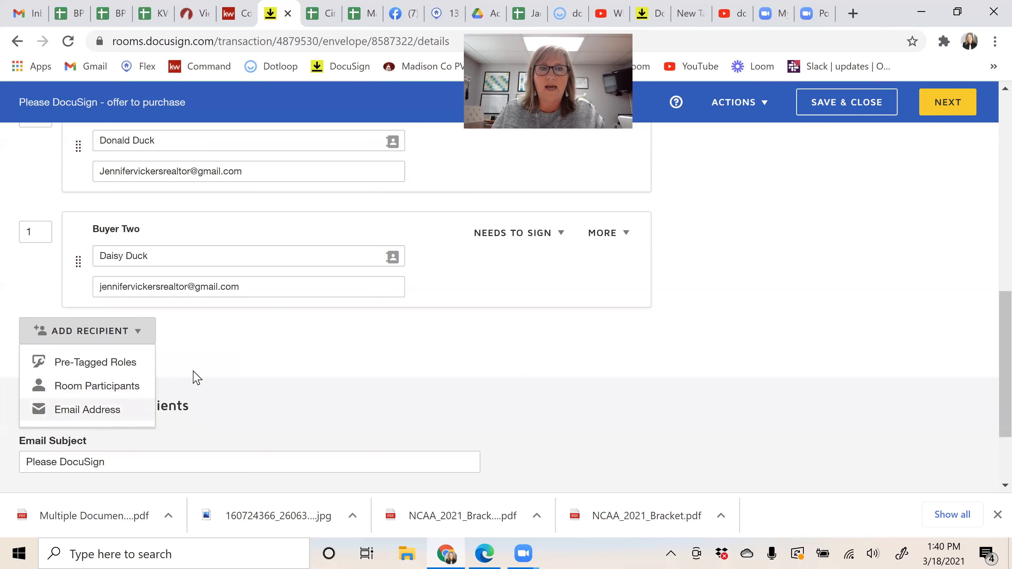
{"action": "left_click", "coordinate": [225, 362]}
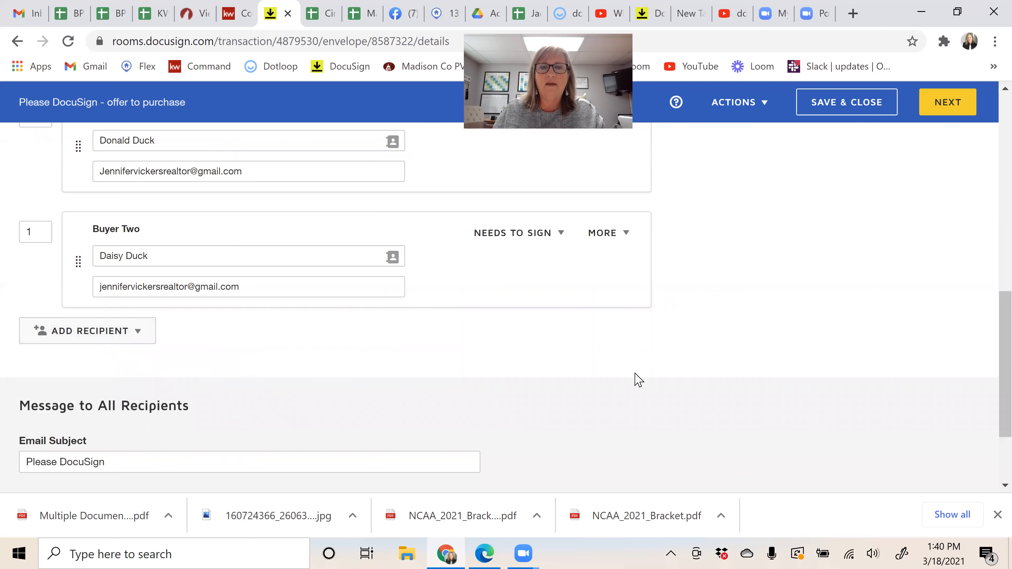
Step: Enter 'Here are the documents. Let me know if you have any questions.' in the Email Message box
{"action": "scroll", "coordinate": [645, 359], "scroll_direction": "down", "scroll_amount": 3}
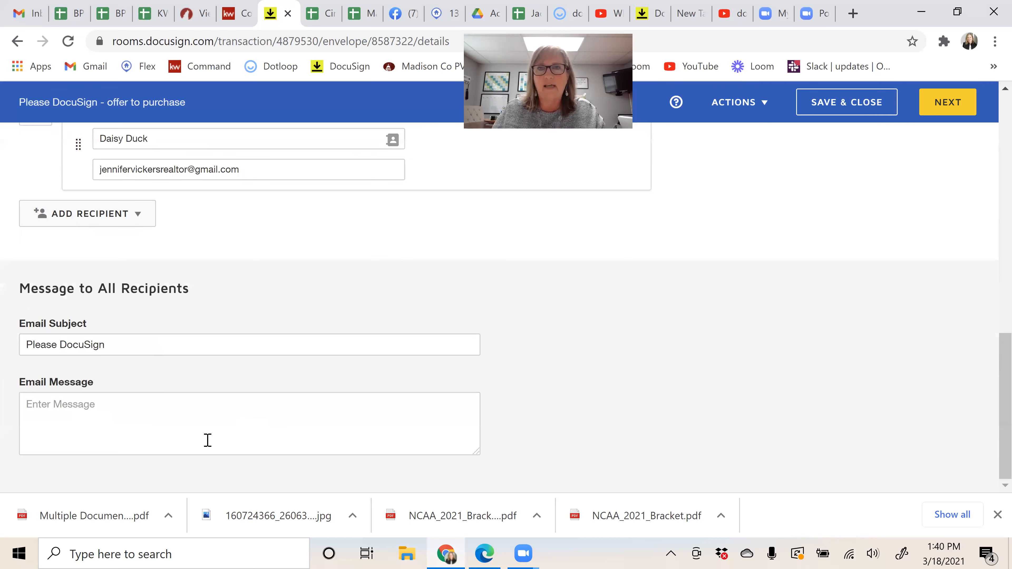
{"action": "left_click", "coordinate": [209, 425]}
{"action": "type", "text": "Here a"}
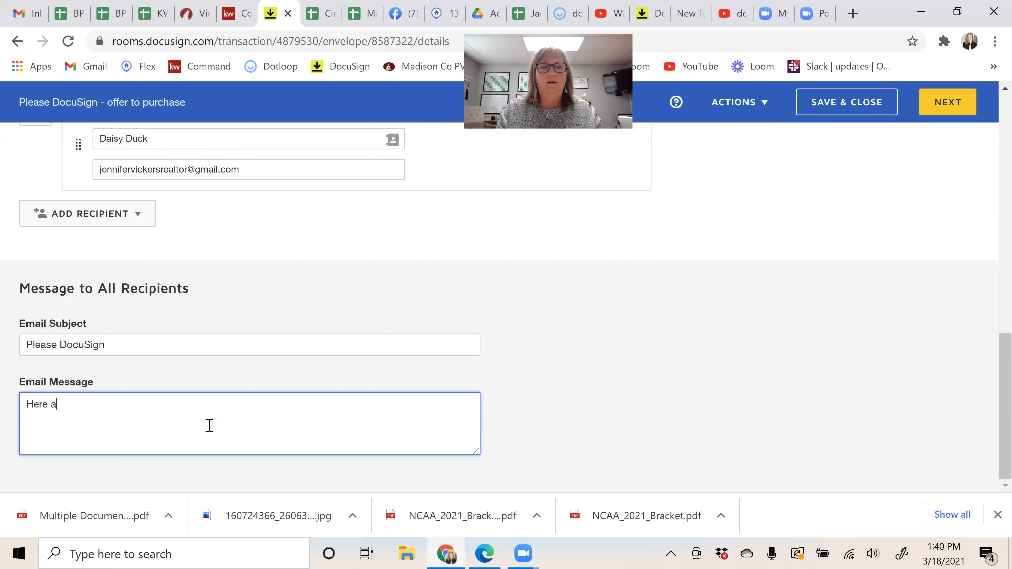
{"action": "type", "text": "re the documents.  Let me know if you have any questions."}
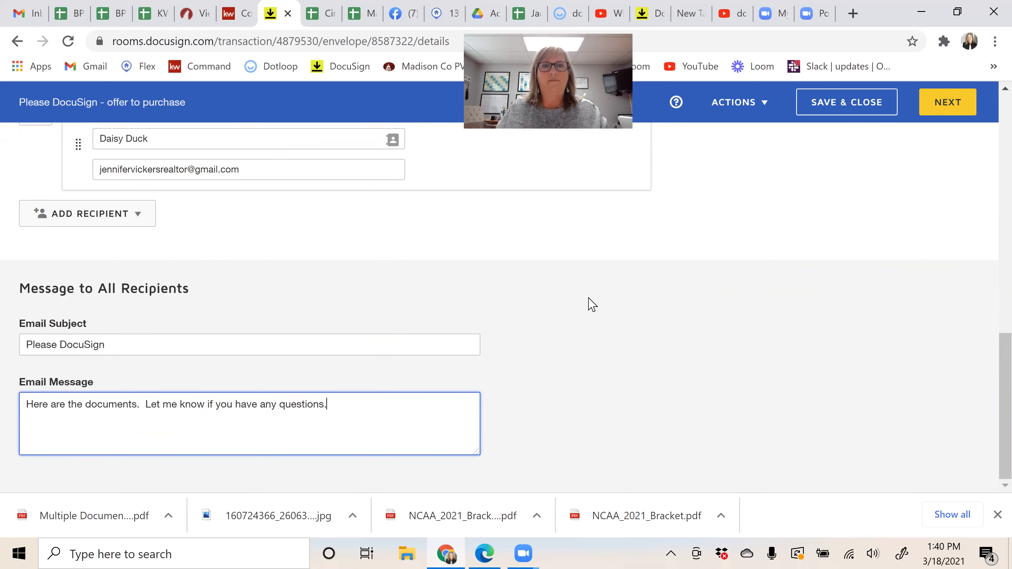
{"action": "scroll", "coordinate": [668, 373], "scroll_direction": "up", "scroll_amount": 4}
{"action": "scroll", "coordinate": [667, 373], "scroll_direction": "up", "scroll_amount": 8}
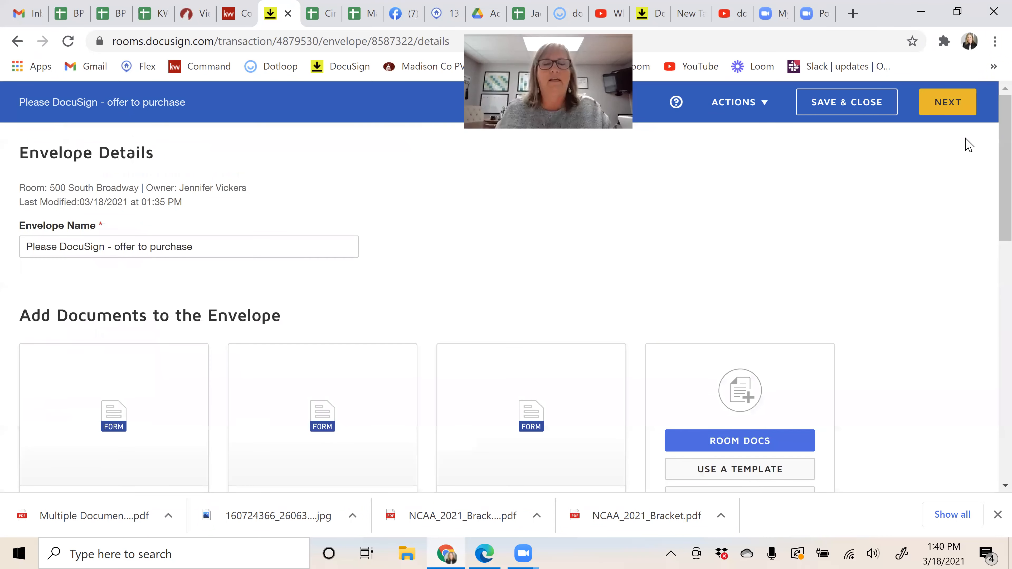
Step: Continue to the field-placement view and scroll through to the Consumer Guide's agency relationships page
{"action": "left_click", "coordinate": [957, 104]}
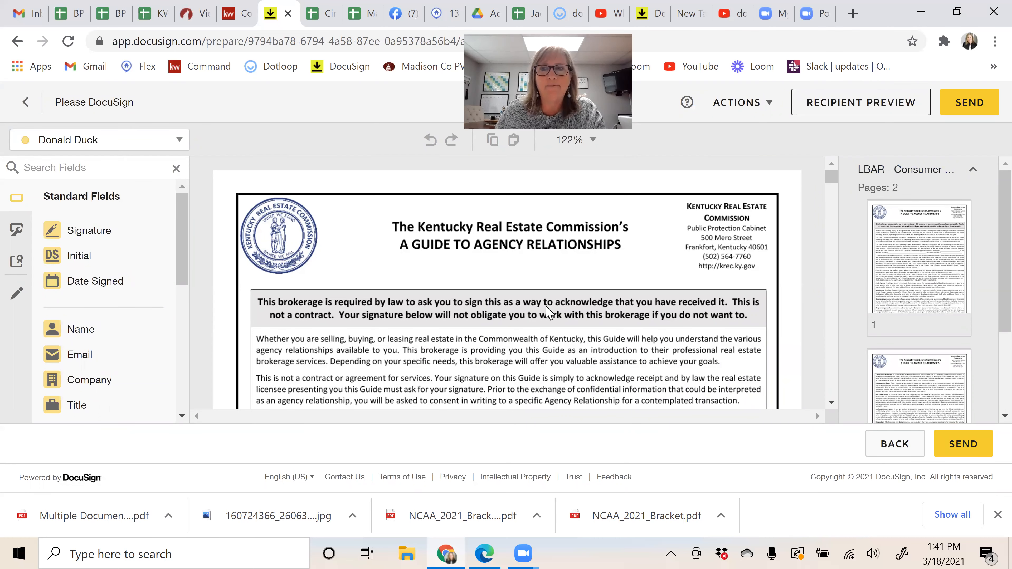
{"action": "scroll", "coordinate": [548, 313], "scroll_direction": "down", "scroll_amount": 5}
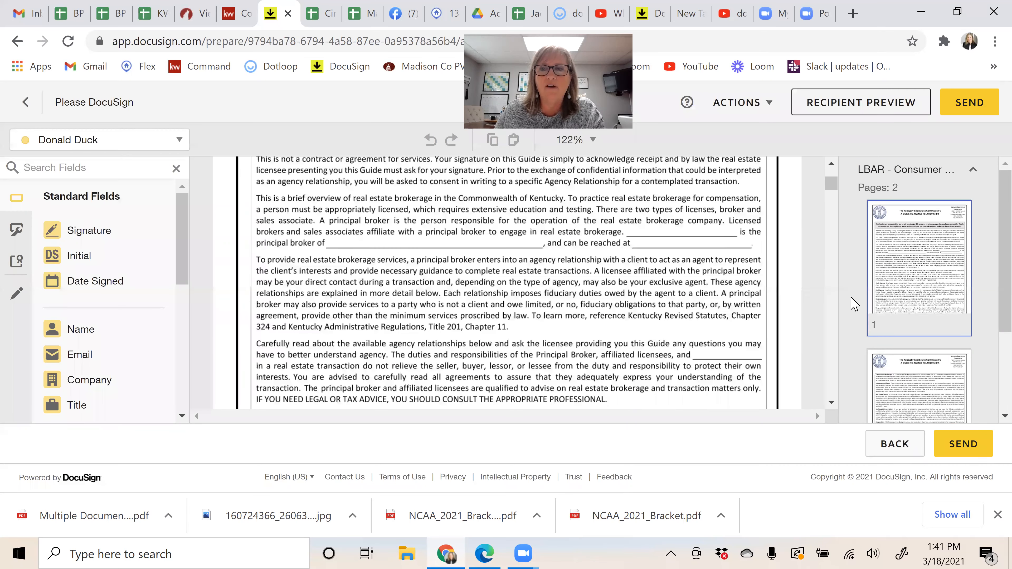
{"action": "scroll", "coordinate": [883, 281], "scroll_direction": "down", "scroll_amount": 3}
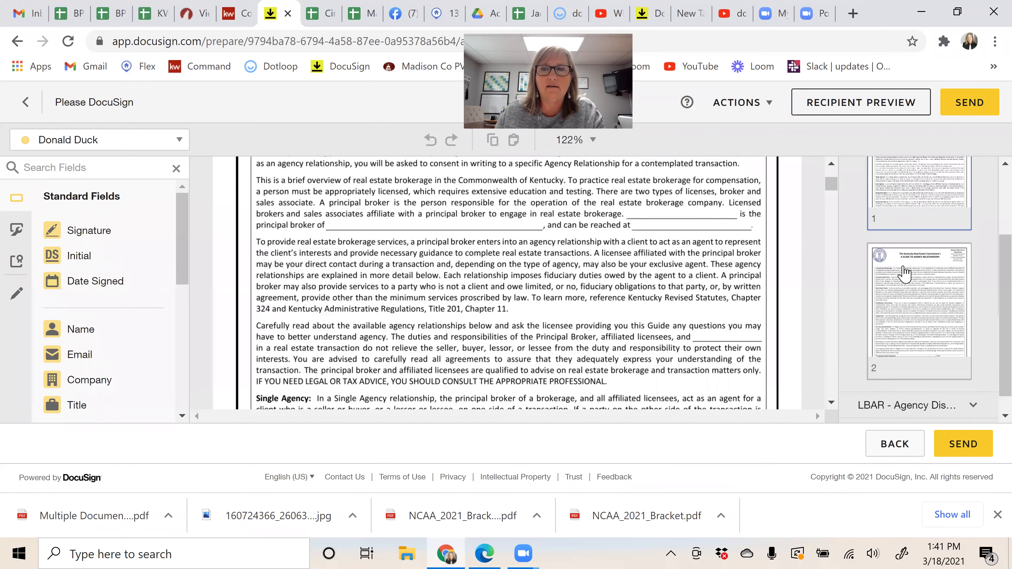
{"action": "scroll", "coordinate": [888, 319], "scroll_direction": "up", "scroll_amount": 3}
{"action": "scroll", "coordinate": [494, 357], "scroll_direction": "down", "scroll_amount": 2}
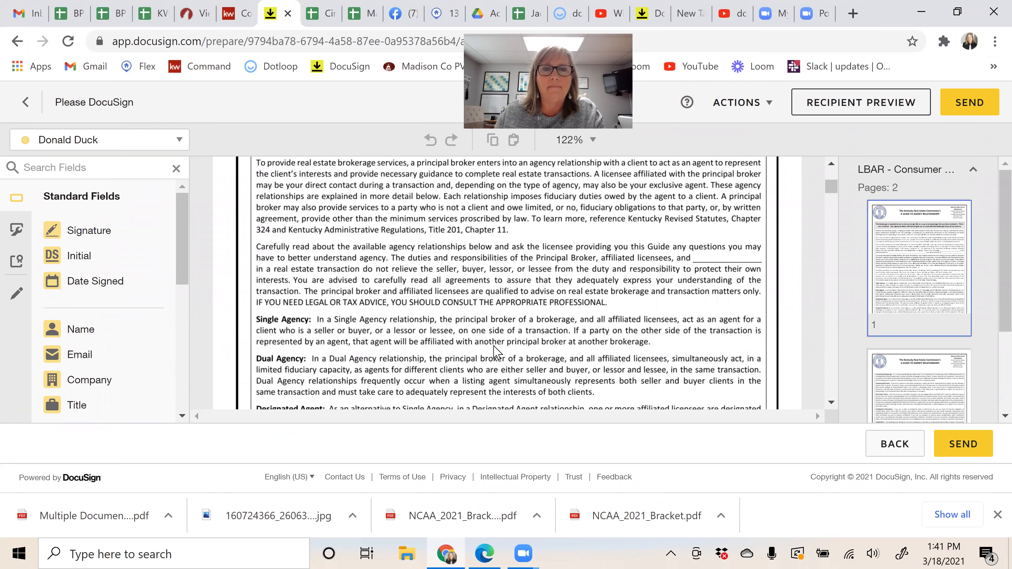
{"action": "scroll", "coordinate": [350, 392], "scroll_direction": "up", "scroll_amount": 5}
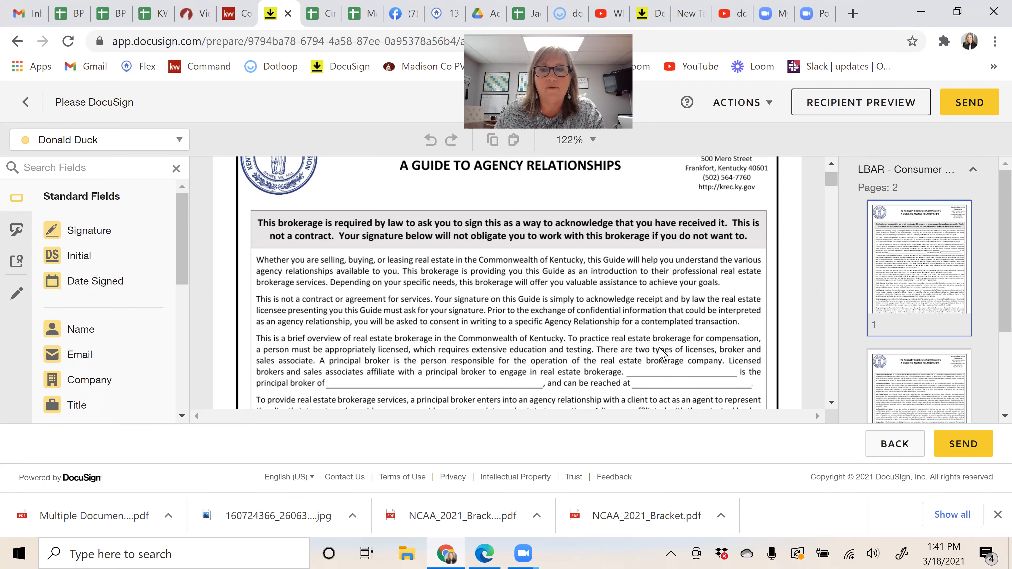
{"action": "scroll", "coordinate": [660, 353], "scroll_direction": "down", "scroll_amount": 2}
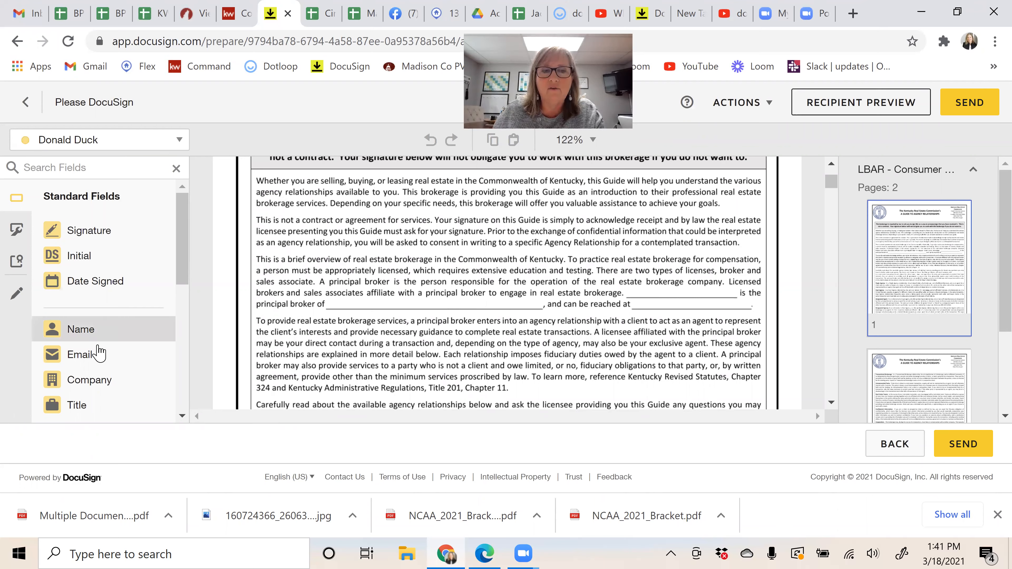
{"action": "scroll", "coordinate": [76, 367], "scroll_direction": "down", "scroll_amount": 2}
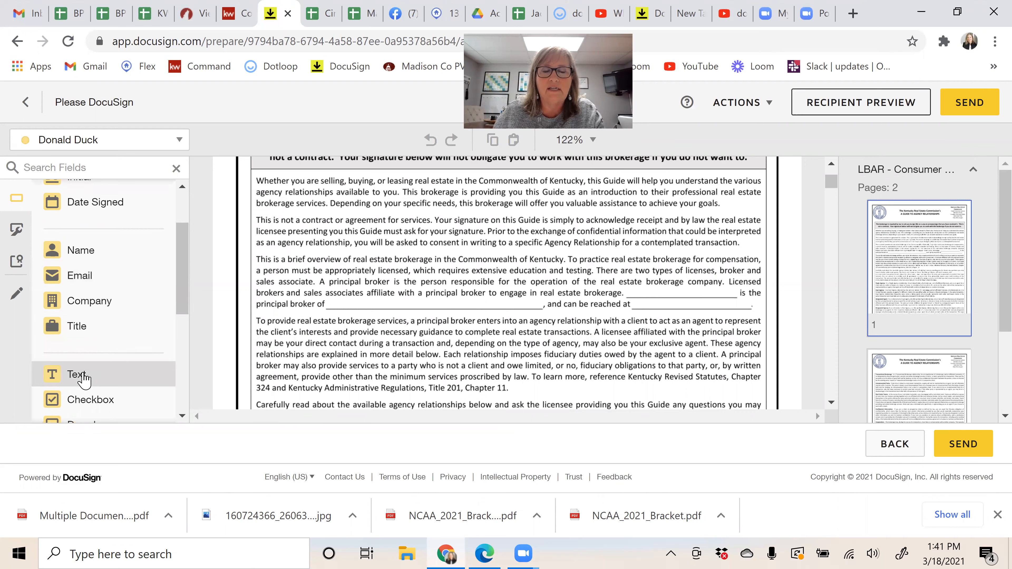
Step: Add a widened text field on the brokerage blank pre-filled with 'KW Legacy Group'
{"action": "left_click_drag", "start_coordinate": [84, 379], "coordinate": [631, 295]}
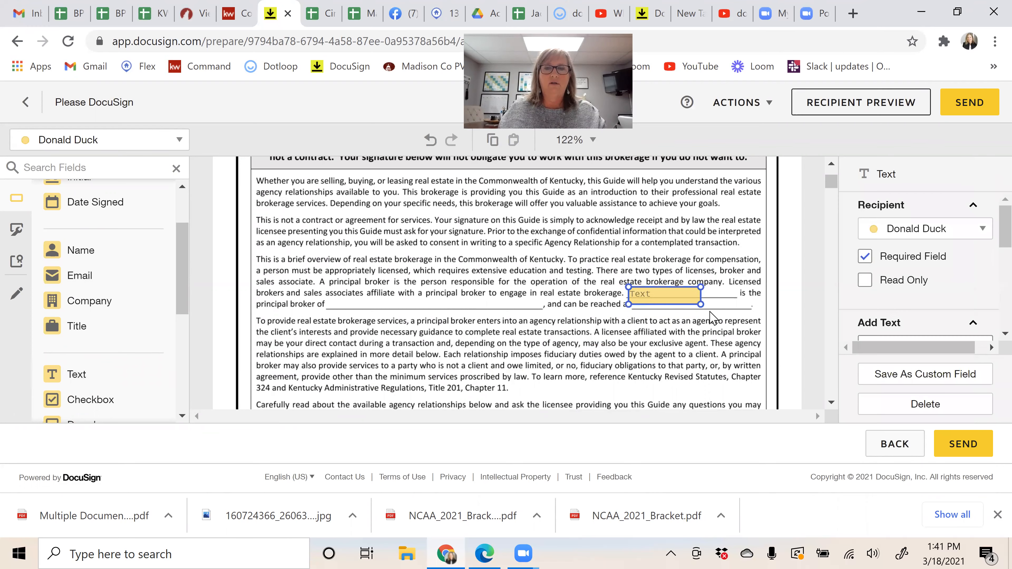
{"action": "left_click_drag", "start_coordinate": [700, 304], "coordinate": [734, 304]}
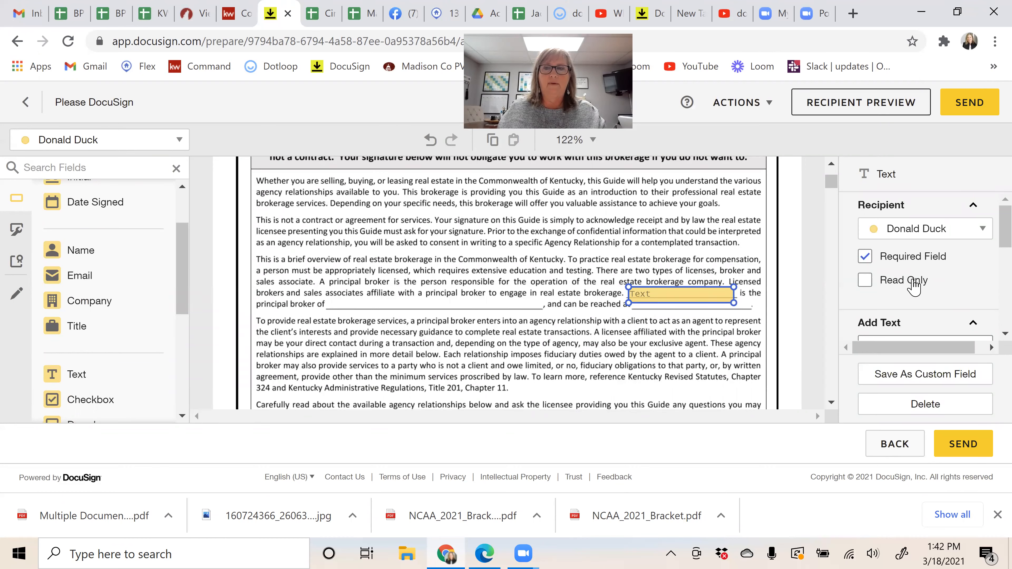
{"action": "scroll", "coordinate": [917, 271], "scroll_direction": "down", "scroll_amount": 2}
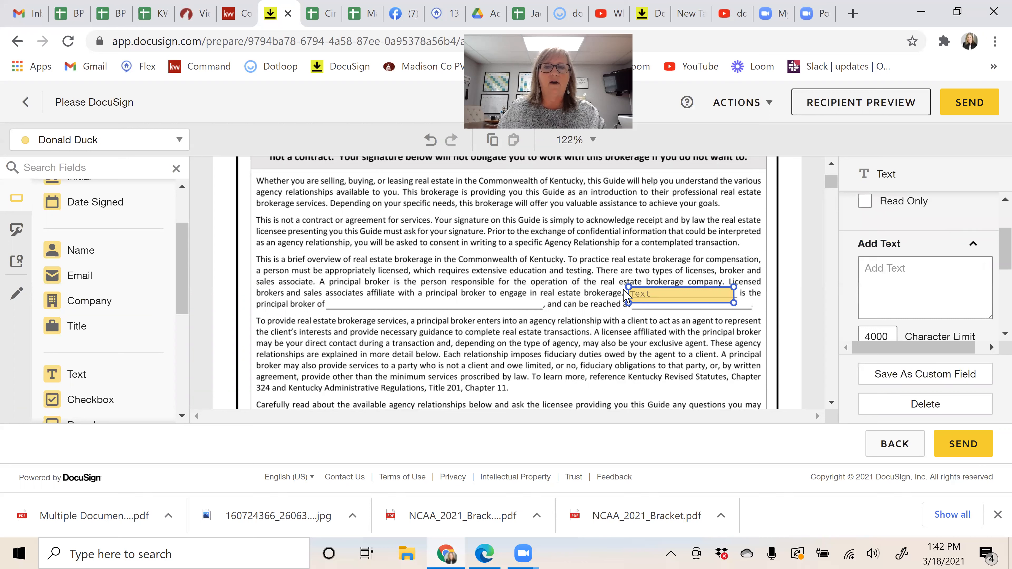
{"action": "left_click", "coordinate": [900, 279]}
{"action": "type", "text": "KW Legacy "}
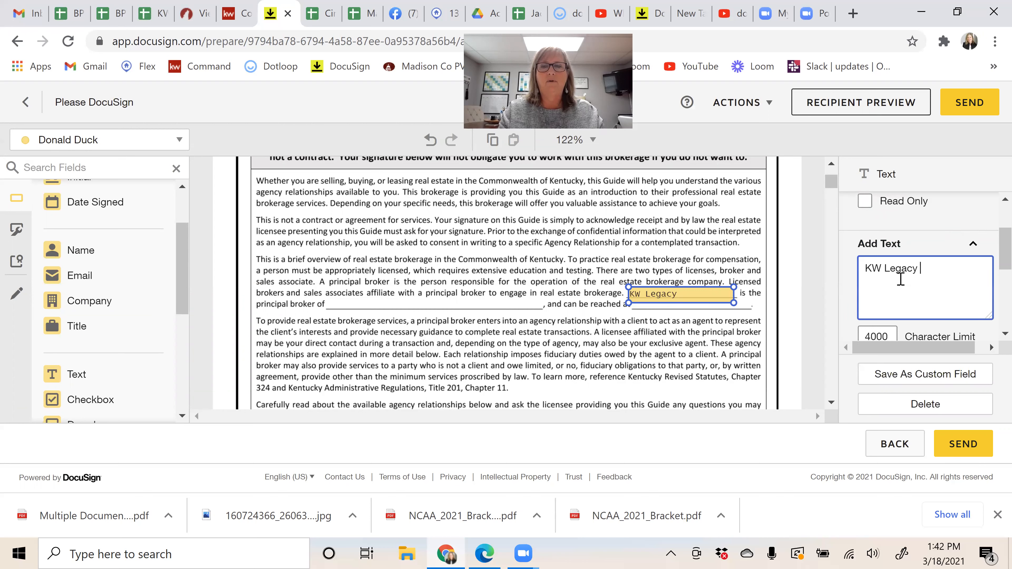
{"action": "type", "text": "Group"}
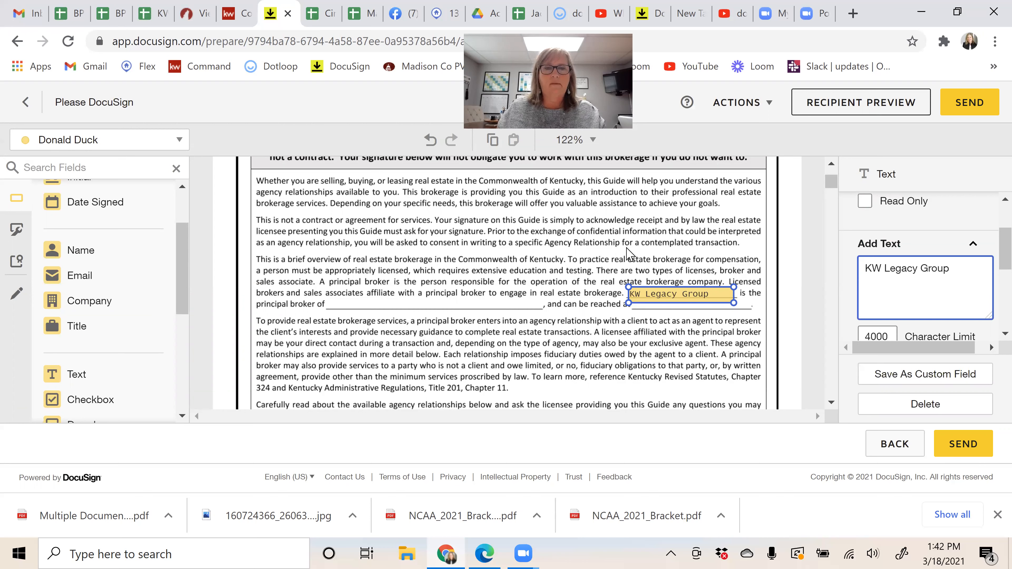
Step: Add a stretched text field after 'principal broker of' containing the principal broker's name
{"action": "left_click_drag", "start_coordinate": [79, 385], "coordinate": [334, 298]}
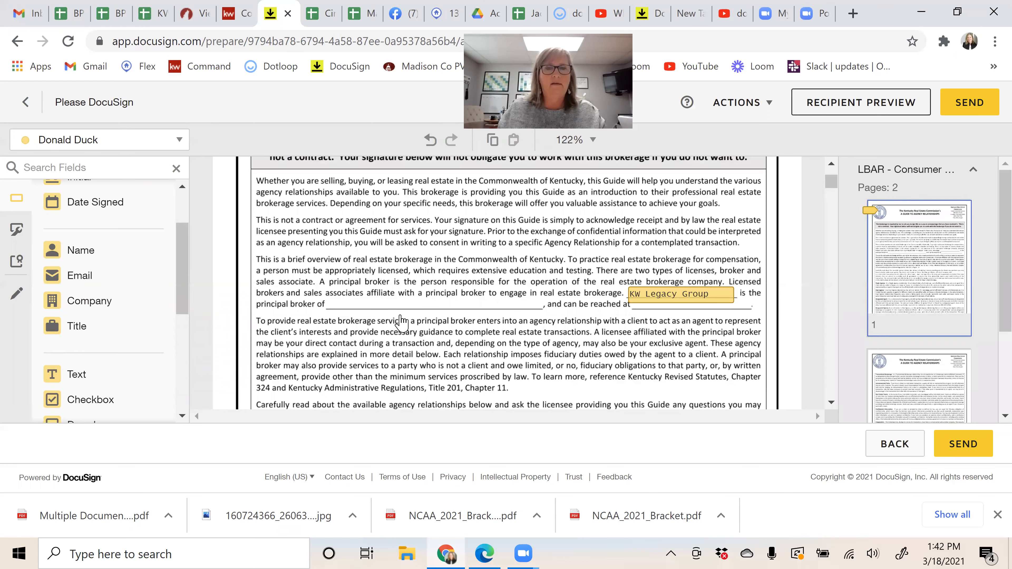
{"action": "left_click_drag", "start_coordinate": [406, 315], "coordinate": [481, 312]}
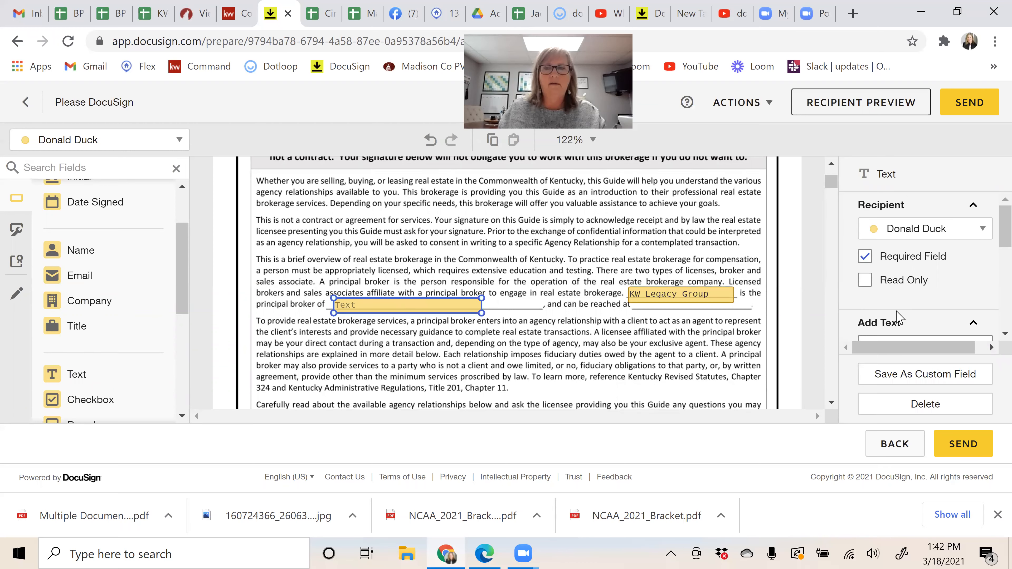
{"action": "scroll", "coordinate": [905, 278], "scroll_direction": "down", "scroll_amount": 2}
{"action": "left_click", "coordinate": [905, 278]}
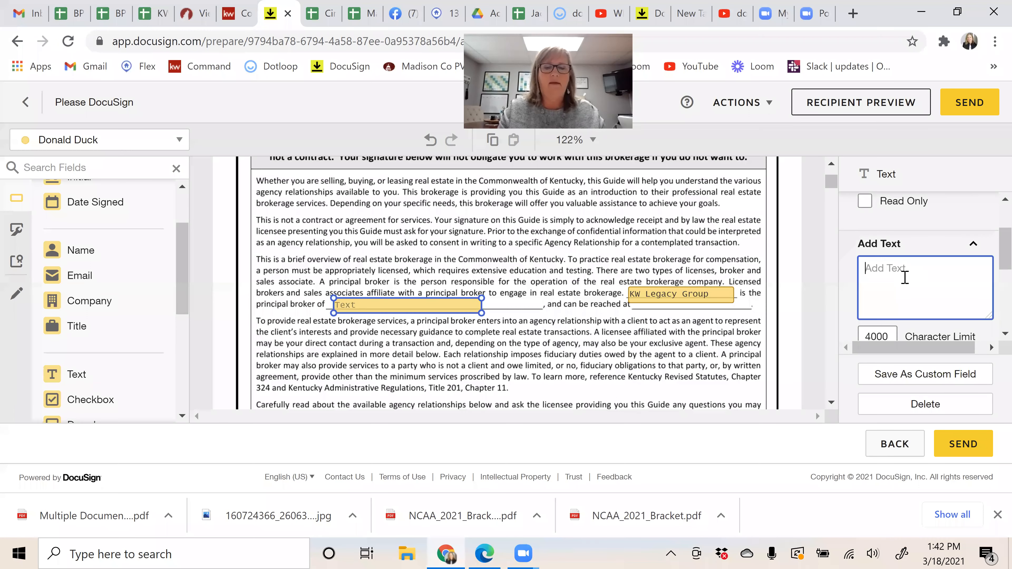
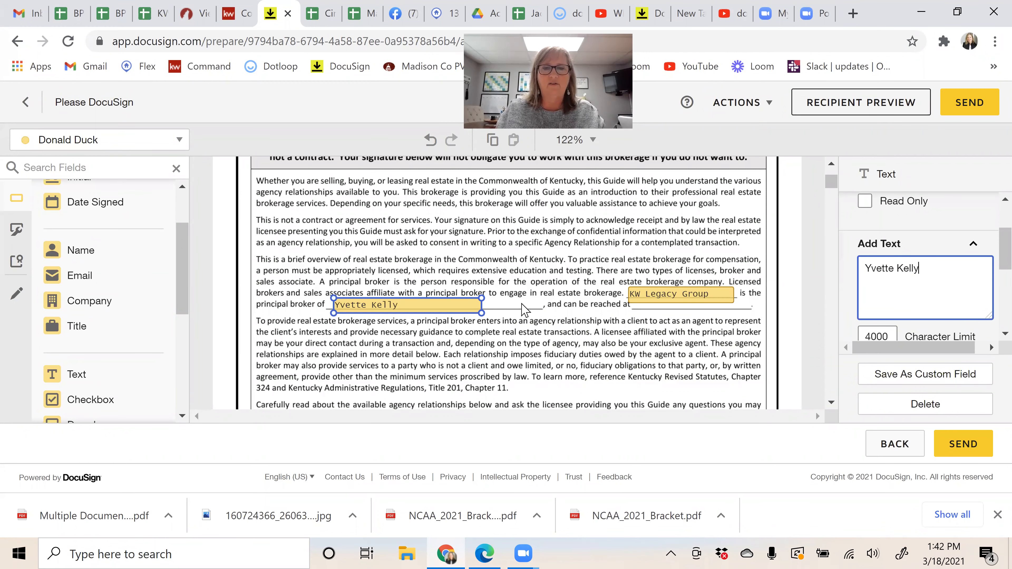
{"action": "scroll", "coordinate": [522, 311], "scroll_direction": "down", "scroll_amount": 4}
{"action": "scroll", "coordinate": [520, 309], "scroll_direction": "down", "scroll_amount": 3}
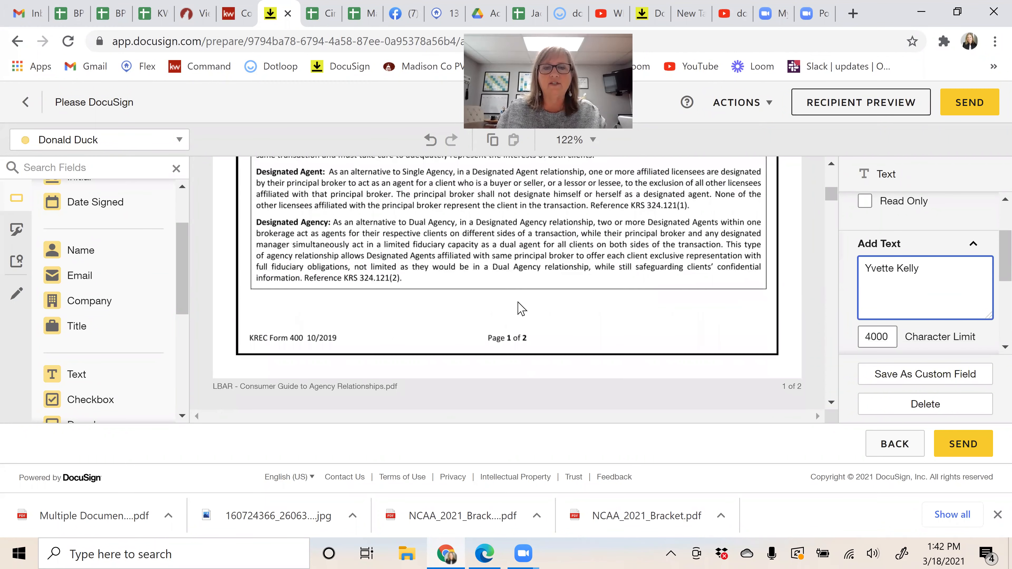
{"action": "scroll", "coordinate": [521, 309], "scroll_direction": "down", "scroll_amount": 5}
{"action": "scroll", "coordinate": [363, 317], "scroll_direction": "down", "scroll_amount": 5}
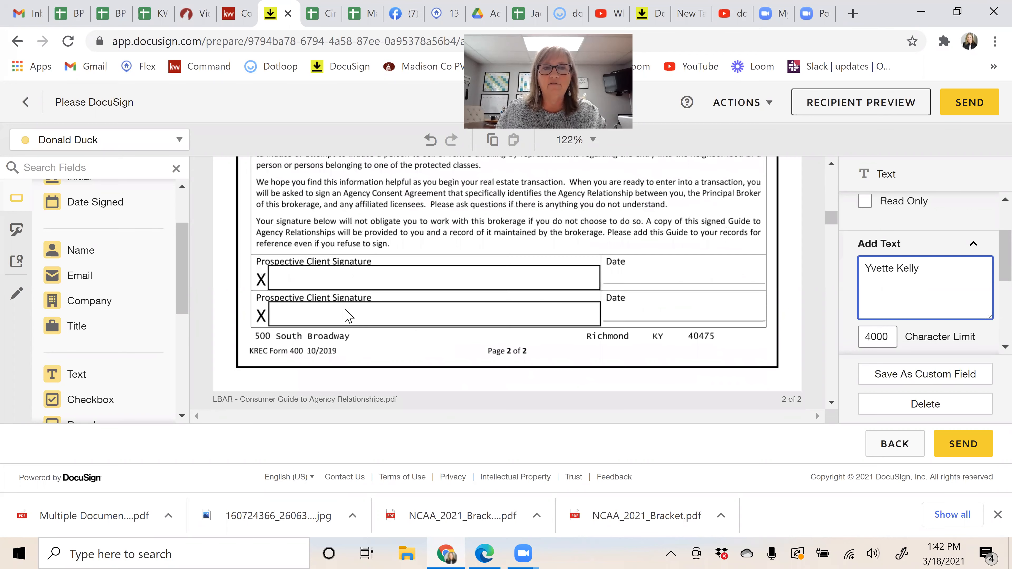
{"action": "scroll", "coordinate": [138, 291], "scroll_direction": "up", "scroll_amount": 2}
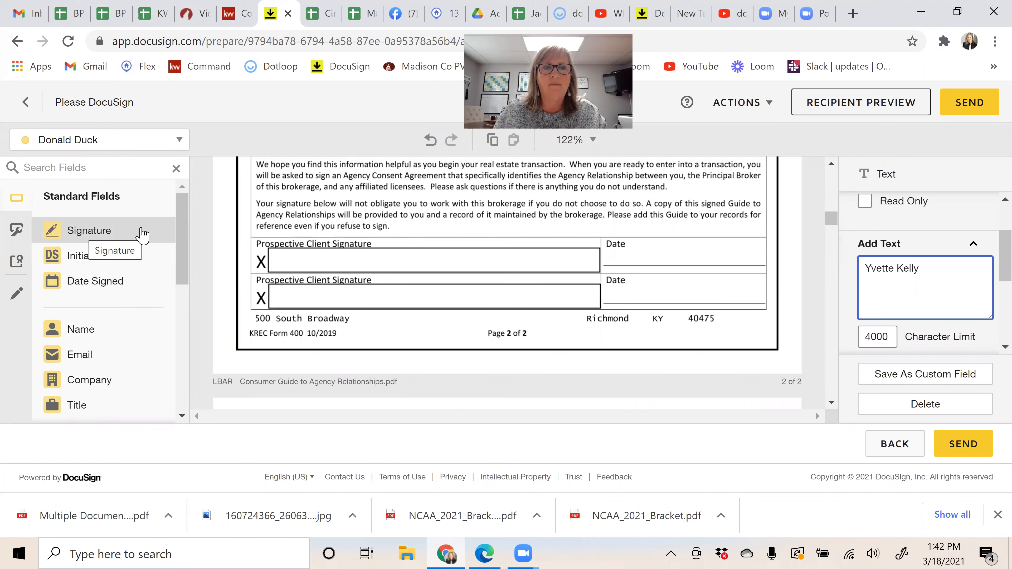
Step: Place the first buyer's Signature on the first client signature line and Date Signed in its Date box
{"action": "mouse_move", "coordinate": [159, 233]}
{"action": "left_mouse_down"}
{"action": "mouse_move", "coordinate": [283, 252]}
{"action": "mouse_move", "coordinate": [278, 242]}
{"action": "left_mouse_up"}
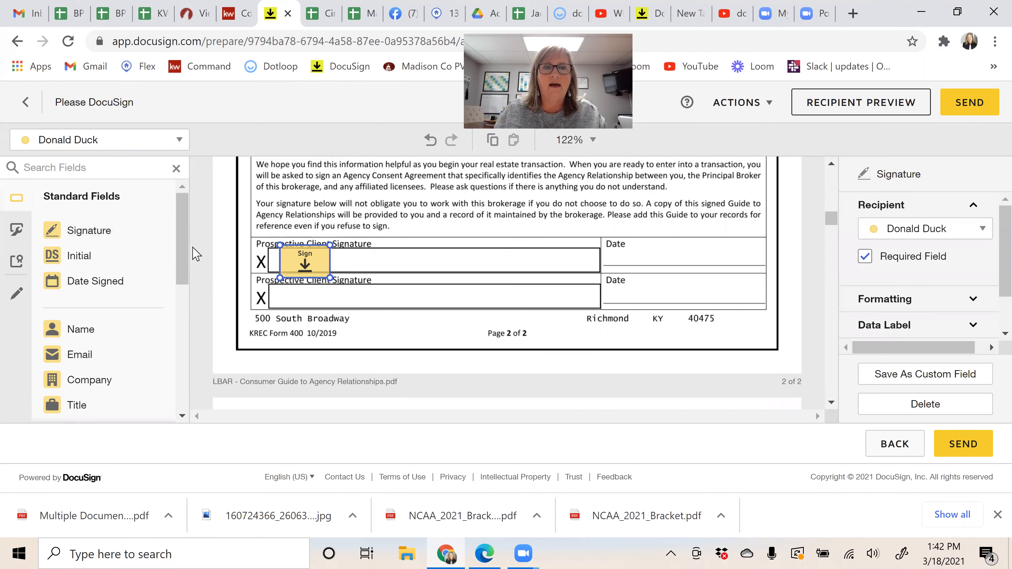
{"action": "left_click_drag", "start_coordinate": [88, 284], "coordinate": [608, 258]}
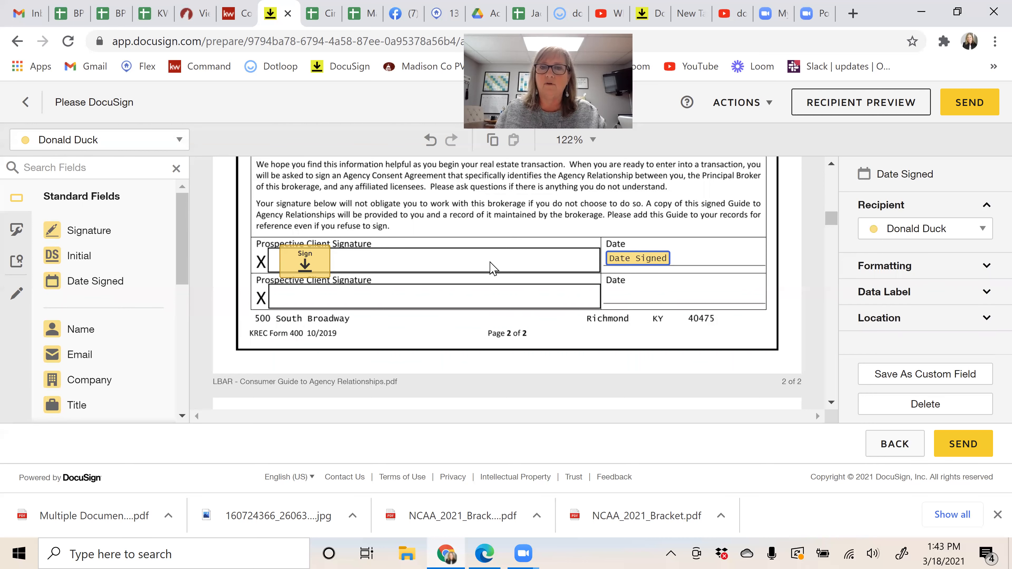
{"action": "left_click", "coordinate": [93, 143]}
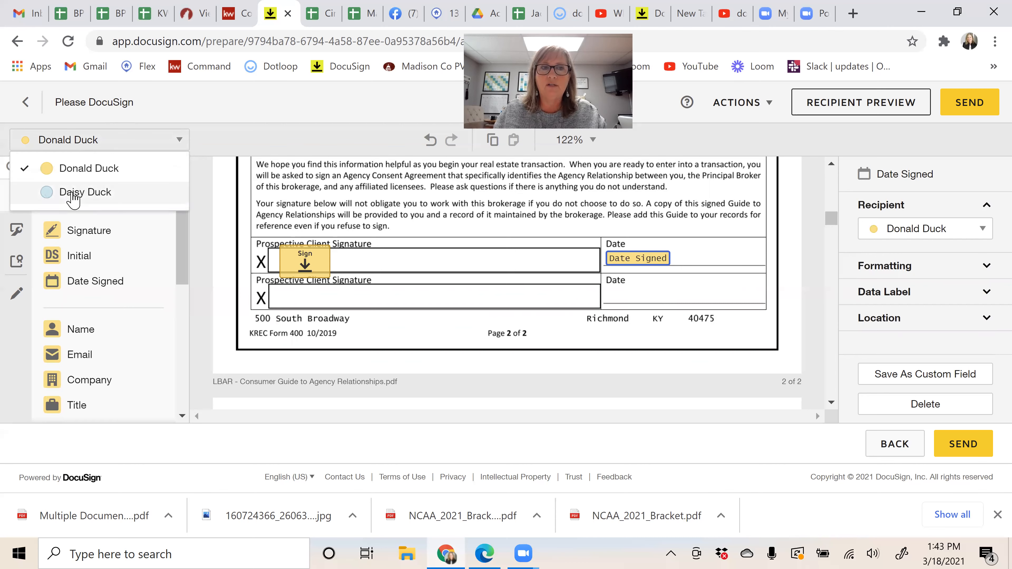
Step: For the second buyer, place Signature on the second client line and Date Signed in the second Date box
{"action": "left_click", "coordinate": [73, 193]}
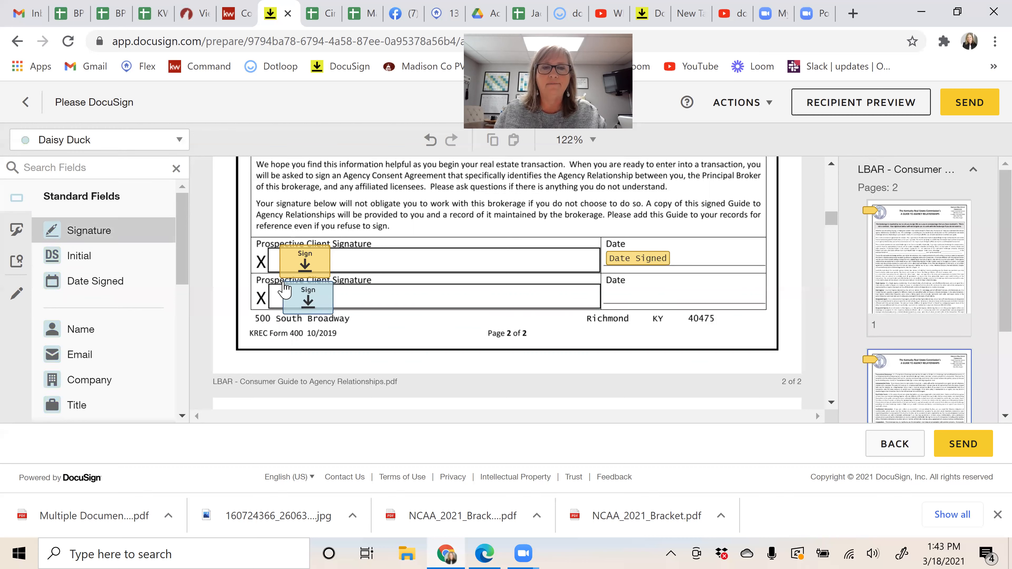
{"action": "left_click", "coordinate": [285, 289]}
{"action": "left_click", "coordinate": [120, 294]}
{"action": "left_click", "coordinate": [610, 294]}
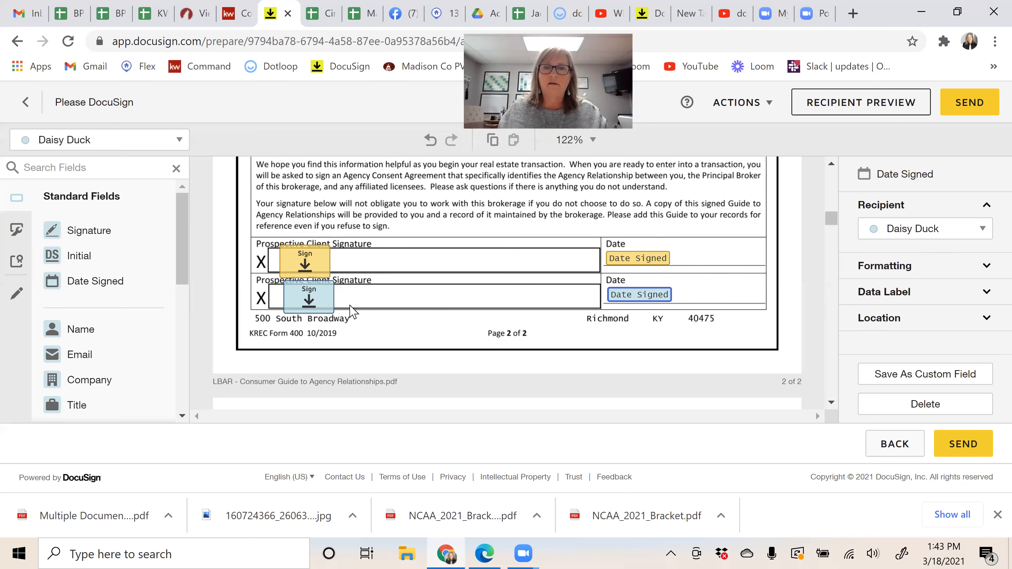
{"action": "left_click", "coordinate": [793, 281]}
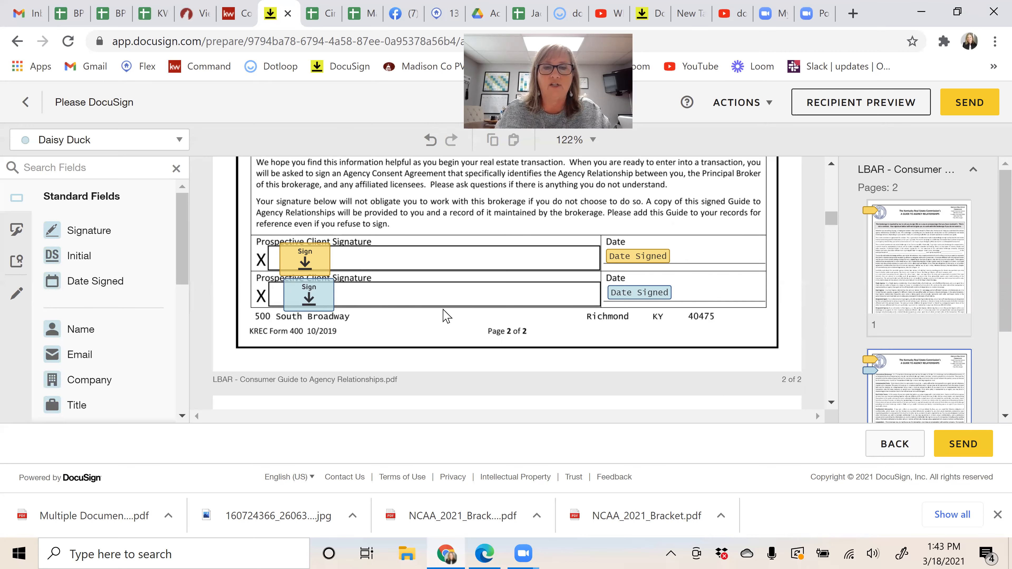
Step: Select and delete the two stray text fields by the consent section's DATE/TIME lines
{"action": "scroll", "coordinate": [445, 315], "scroll_direction": "down", "scroll_amount": 5}
{"action": "scroll", "coordinate": [444, 315], "scroll_direction": "down", "scroll_amount": 7}
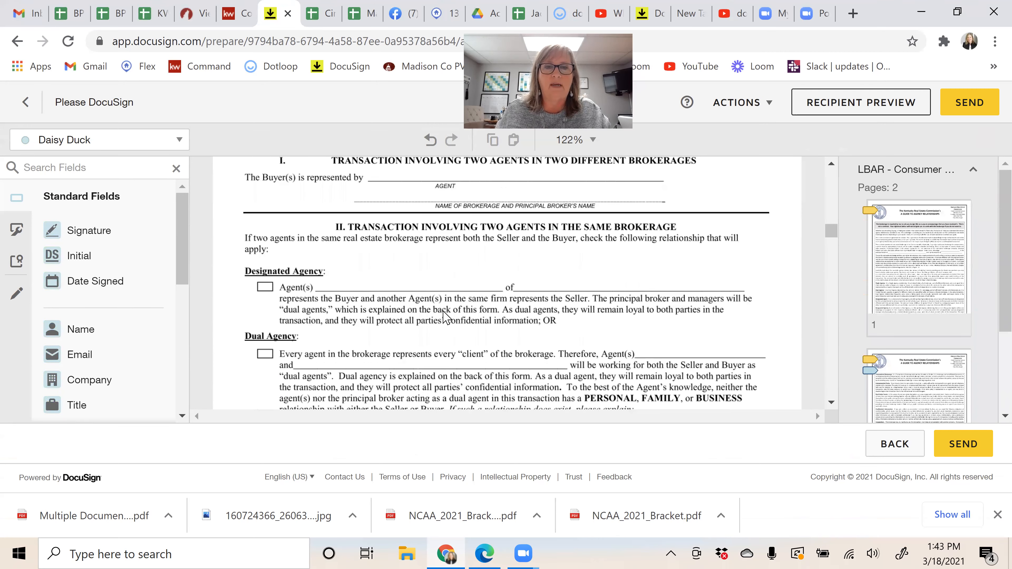
{"action": "scroll", "coordinate": [445, 319], "scroll_direction": "down", "scroll_amount": 5}
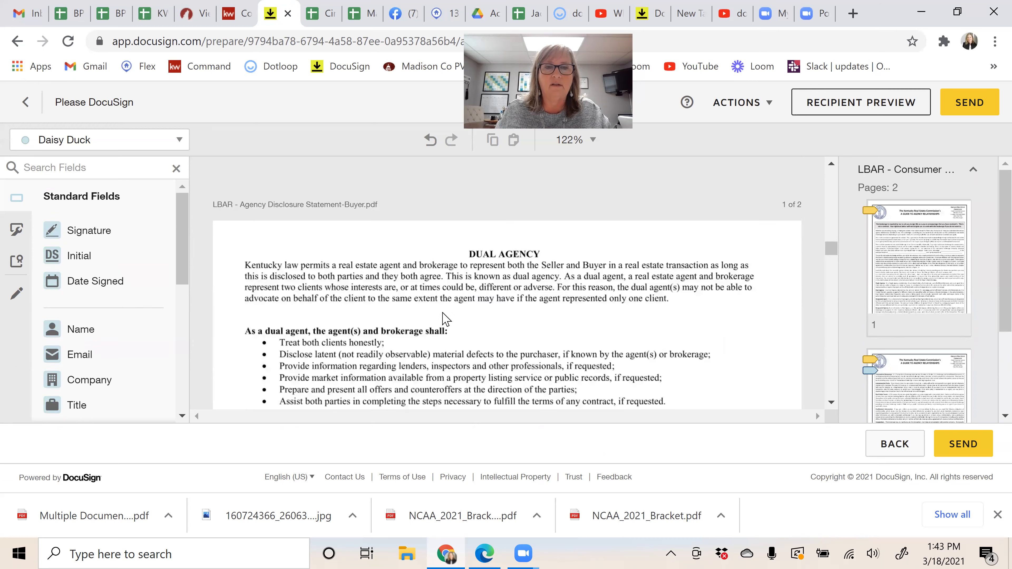
{"action": "scroll", "coordinate": [311, 302], "scroll_direction": "up", "scroll_amount": 3}
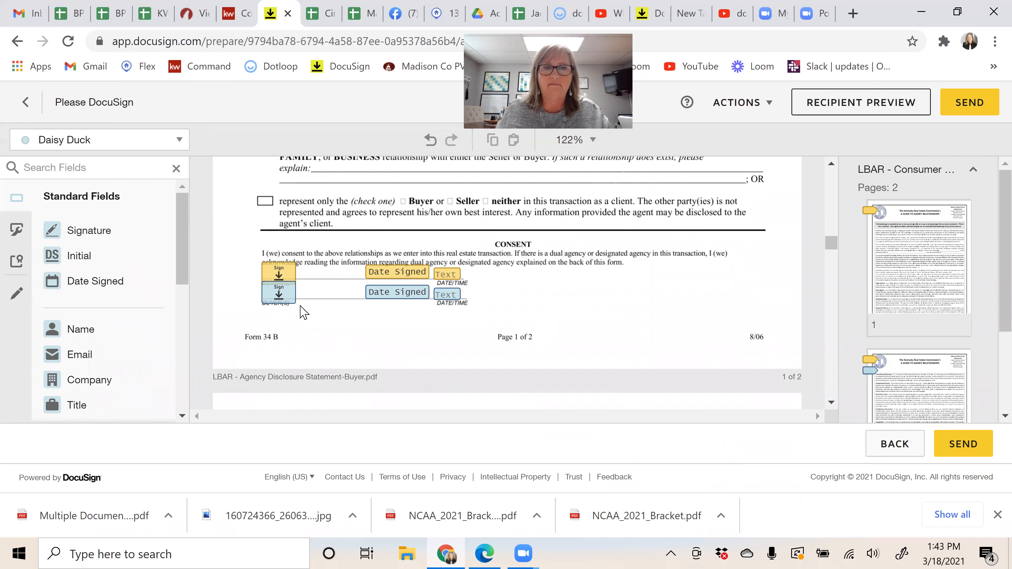
{"action": "scroll", "coordinate": [548, 305], "scroll_direction": "down", "scroll_amount": 3}
{"action": "scroll", "coordinate": [534, 287], "scroll_direction": "up", "scroll_amount": 3}
{"action": "left_click_drag", "start_coordinate": [501, 253], "coordinate": [443, 331]}
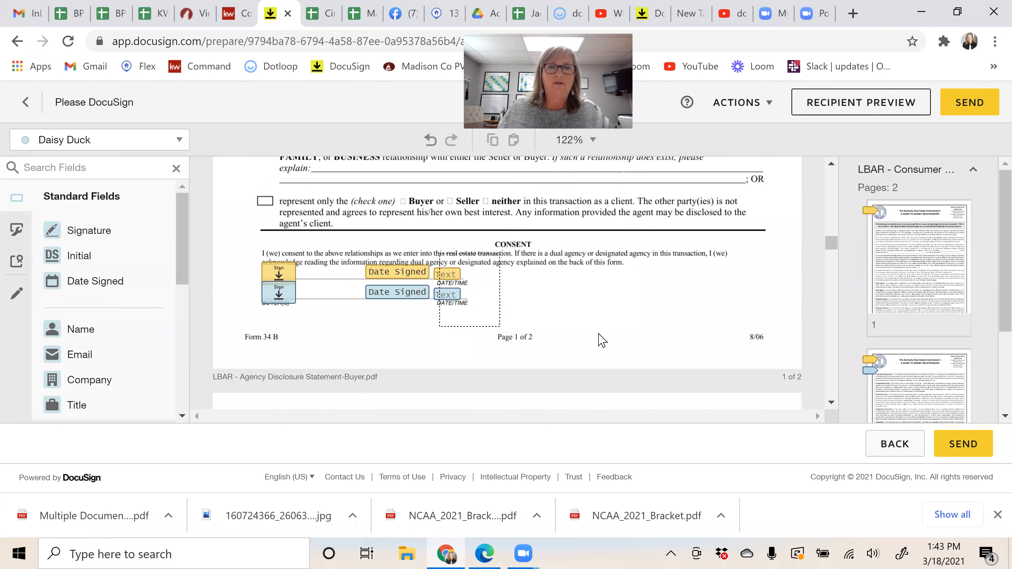
{"action": "key", "text": "Delete"}
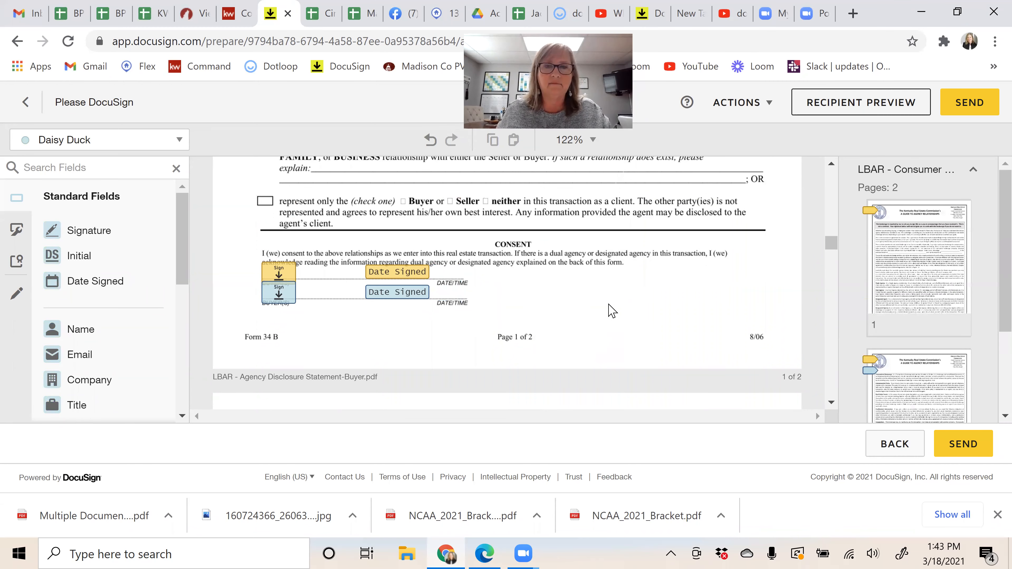
{"action": "scroll", "coordinate": [606, 313], "scroll_direction": "down", "scroll_amount": 10}
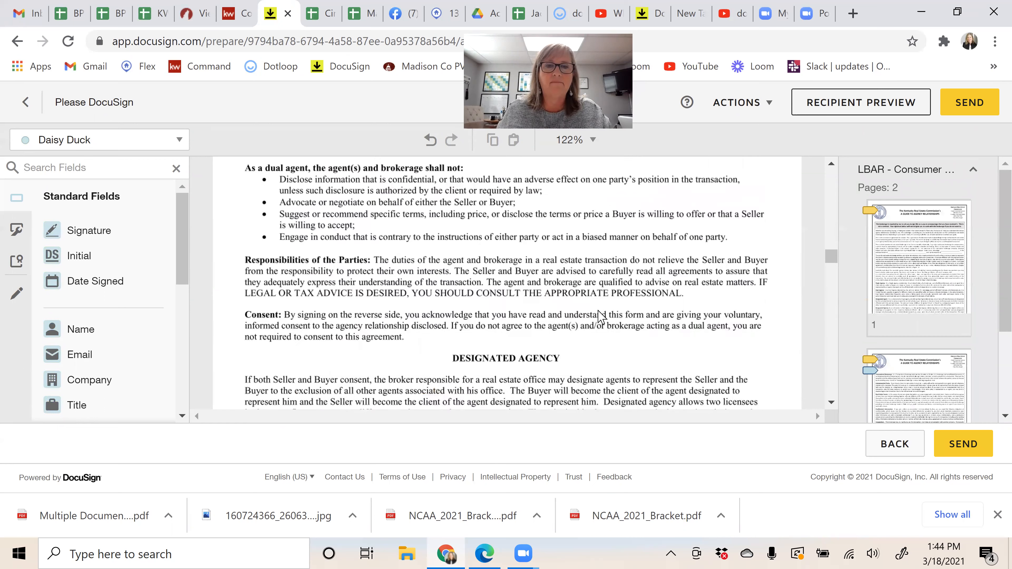
{"action": "scroll", "coordinate": [601, 319], "scroll_direction": "down", "scroll_amount": 5}
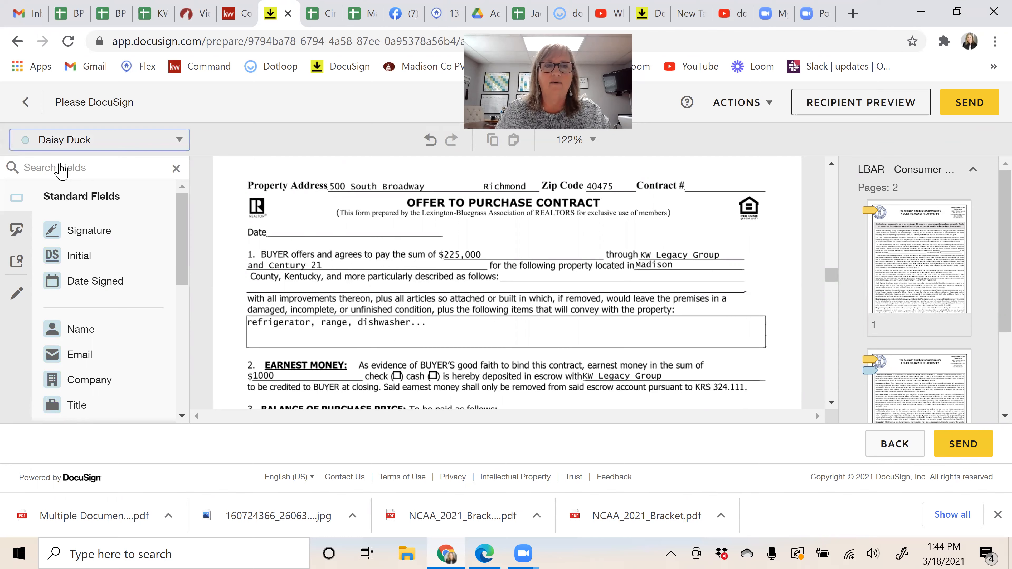
Step: Place a date field for the first buyer at the top of the contract, prefilled 3/18/21
{"action": "left_click", "coordinate": [60, 164]}
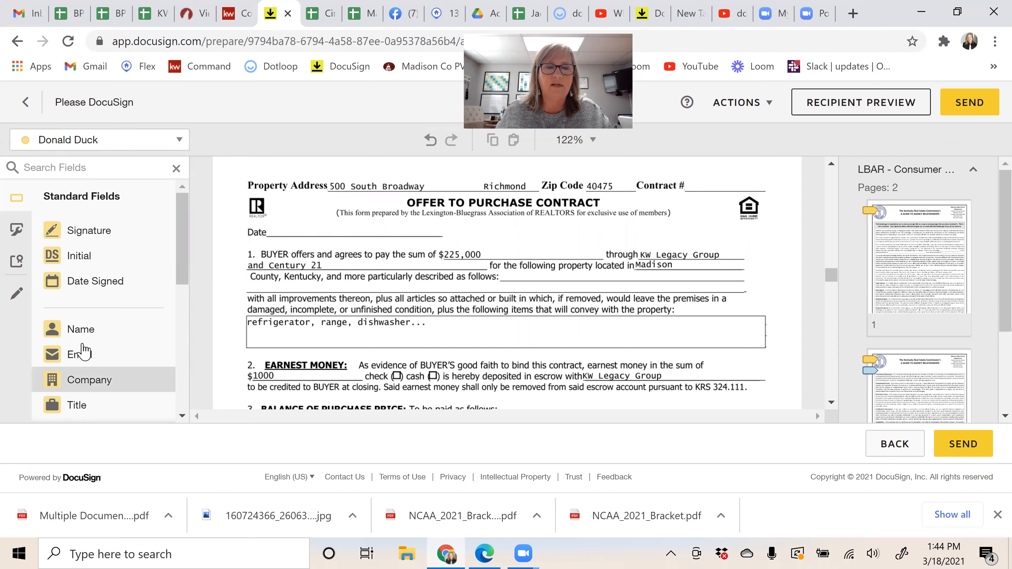
{"action": "scroll", "coordinate": [167, 331], "scroll_direction": "down", "scroll_amount": 1}
{"action": "left_click_drag", "start_coordinate": [82, 374], "coordinate": [275, 222]}
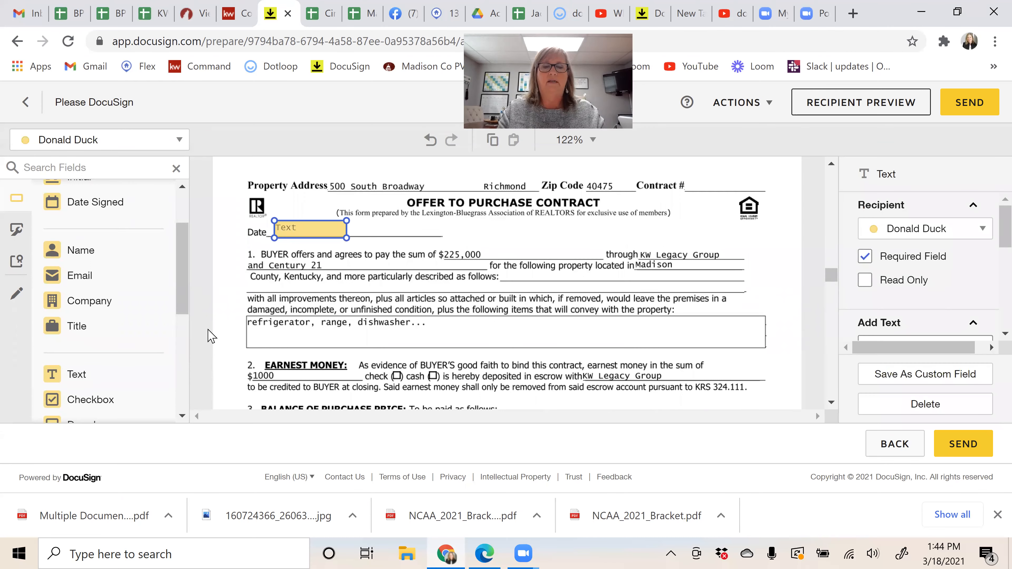
{"action": "type", "text": "3/18/21"}
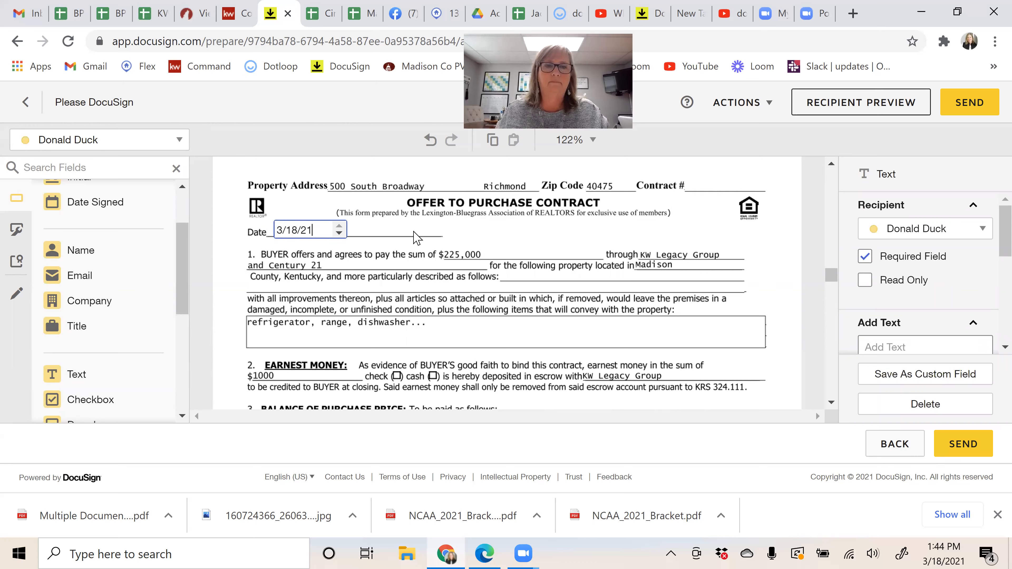
{"action": "left_click", "coordinate": [538, 400]}
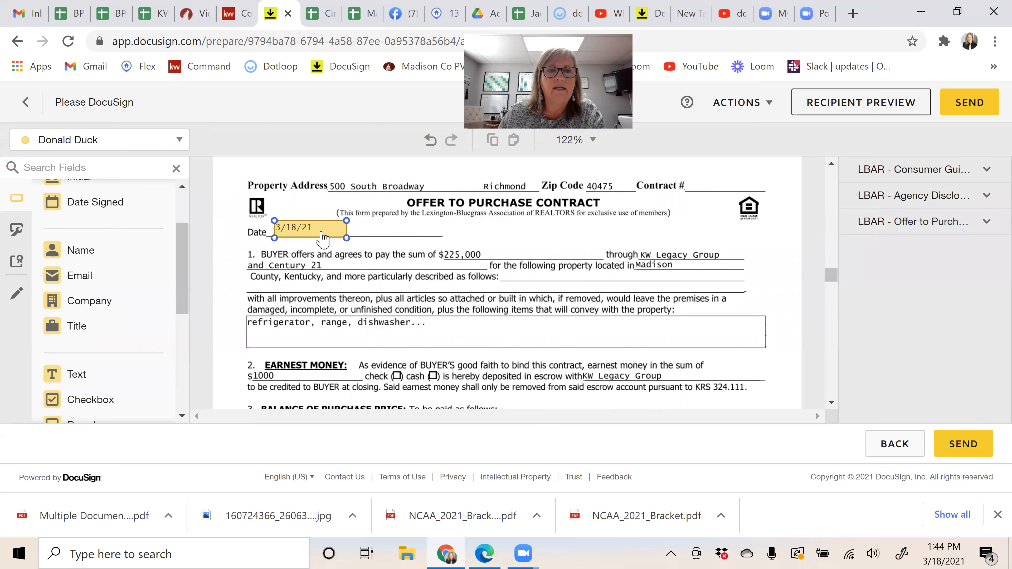
Step: Make the 3/18/21 date field optional and read-only
{"action": "left_click", "coordinate": [323, 238]}
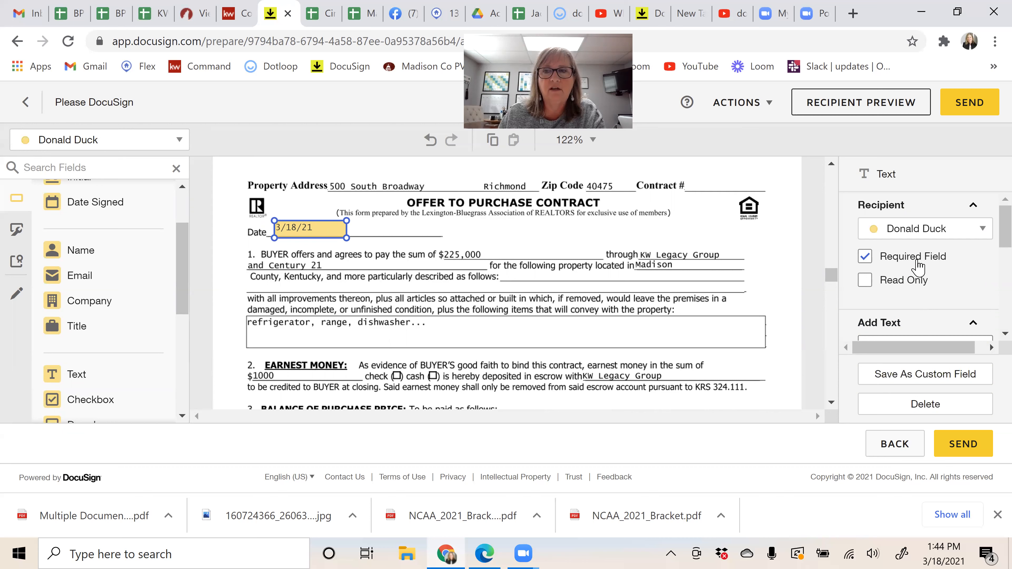
{"action": "left_click", "coordinate": [865, 257]}
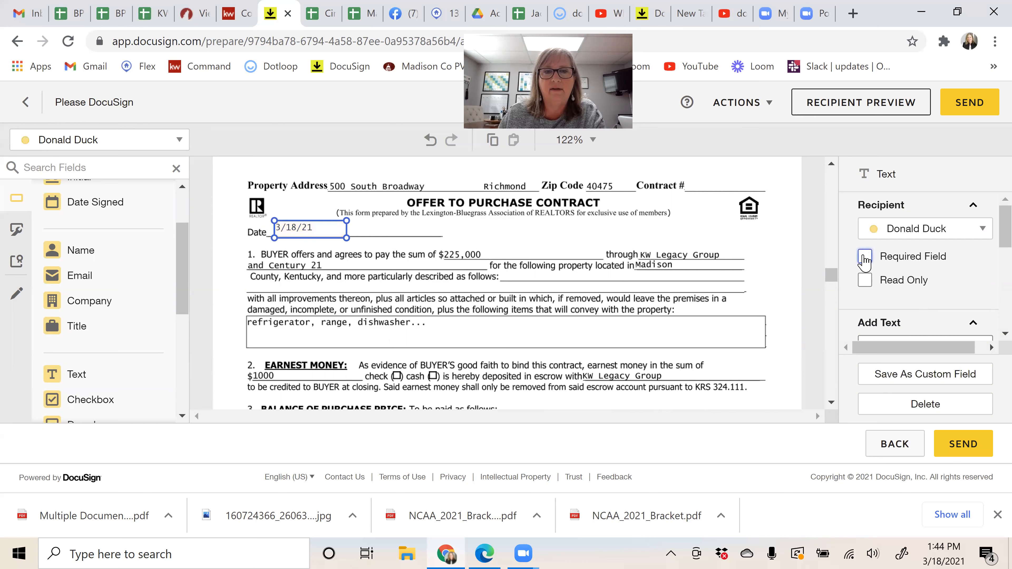
{"action": "left_click", "coordinate": [426, 241]}
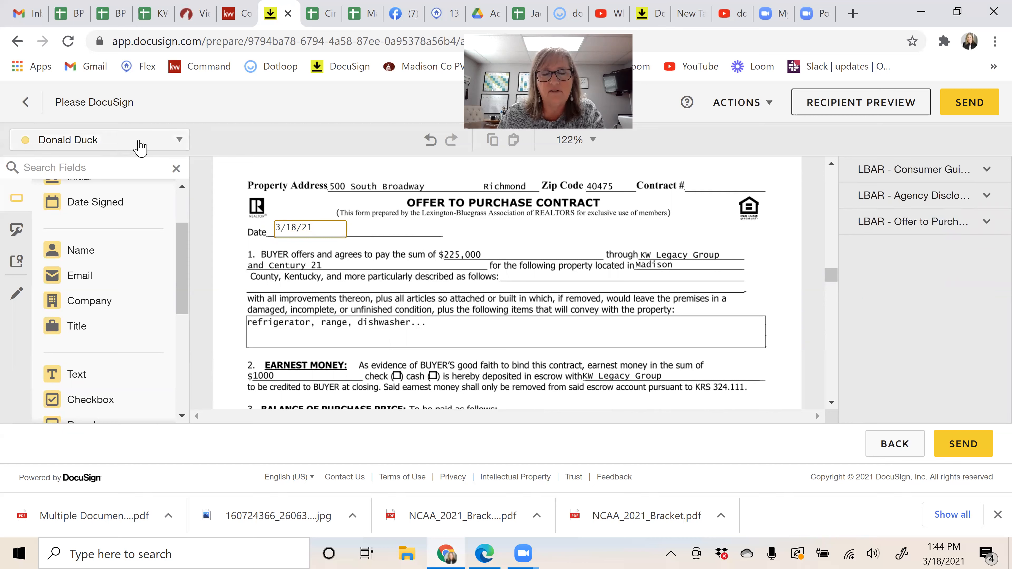
{"action": "left_click", "coordinate": [313, 237]}
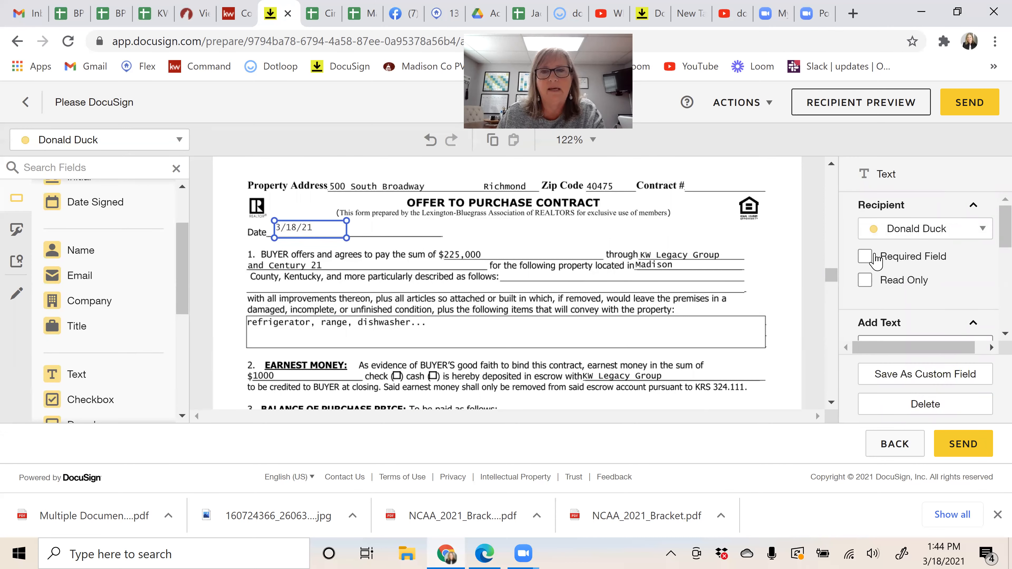
{"action": "left_click", "coordinate": [865, 280]}
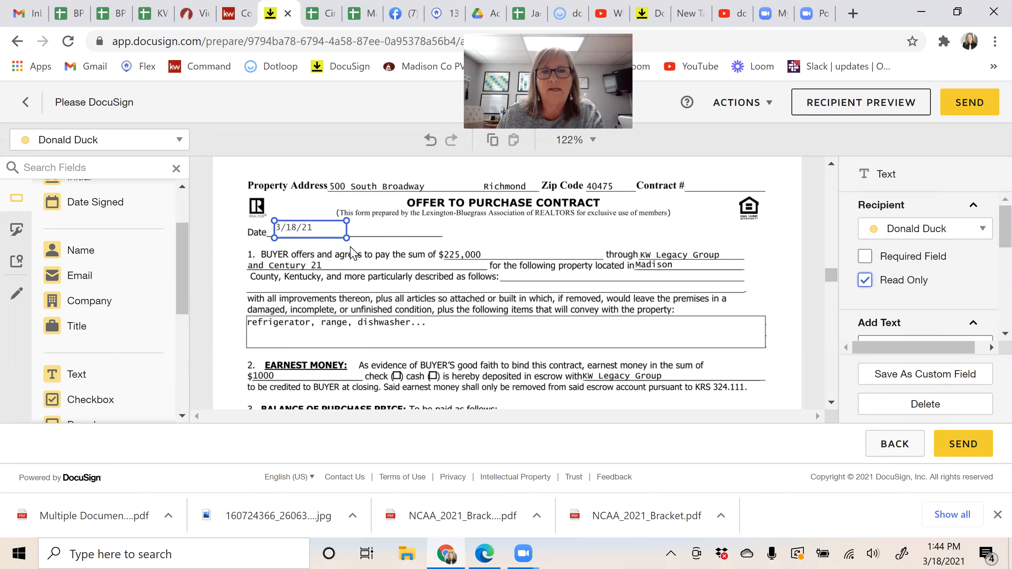
{"action": "left_click", "coordinate": [356, 307]}
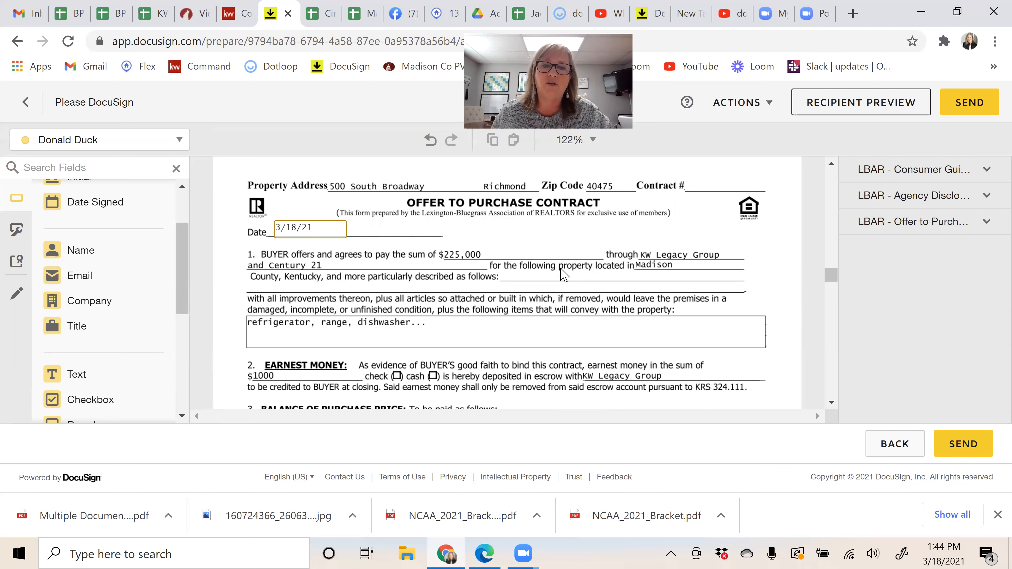
Step: Select and delete the four Sign/Date Signed fields in the FHA/VA certification block
{"action": "scroll", "coordinate": [563, 275], "scroll_direction": "down", "scroll_amount": 15}
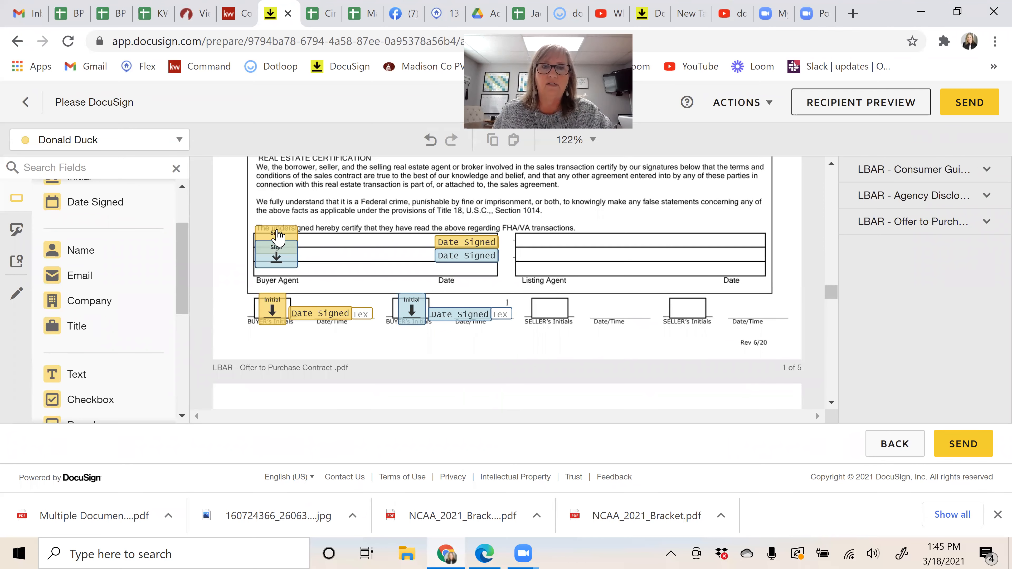
{"action": "scroll", "coordinate": [571, 240], "scroll_direction": "up", "scroll_amount": 1}
{"action": "scroll", "coordinate": [572, 241], "scroll_direction": "up", "scroll_amount": 3}
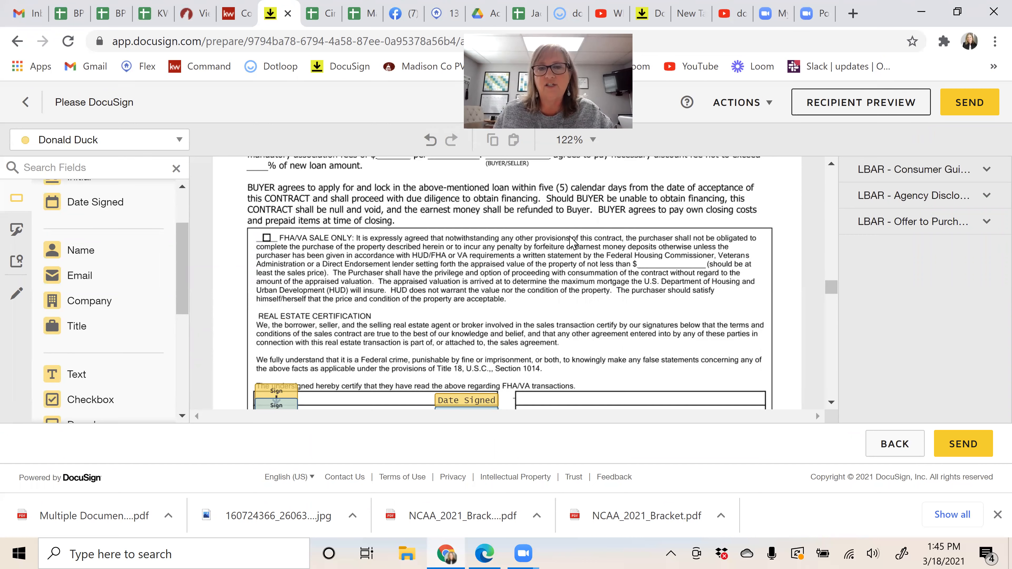
{"action": "scroll", "coordinate": [564, 219], "scroll_direction": "down", "scroll_amount": 3}
{"action": "mouse_move", "coordinate": [563, 217]}
{"action": "left_mouse_down"}
{"action": "mouse_move", "coordinate": [328, 274]}
{"action": "mouse_move", "coordinate": [237, 281]}
{"action": "left_mouse_up"}
{"action": "key", "text": "Delete"}
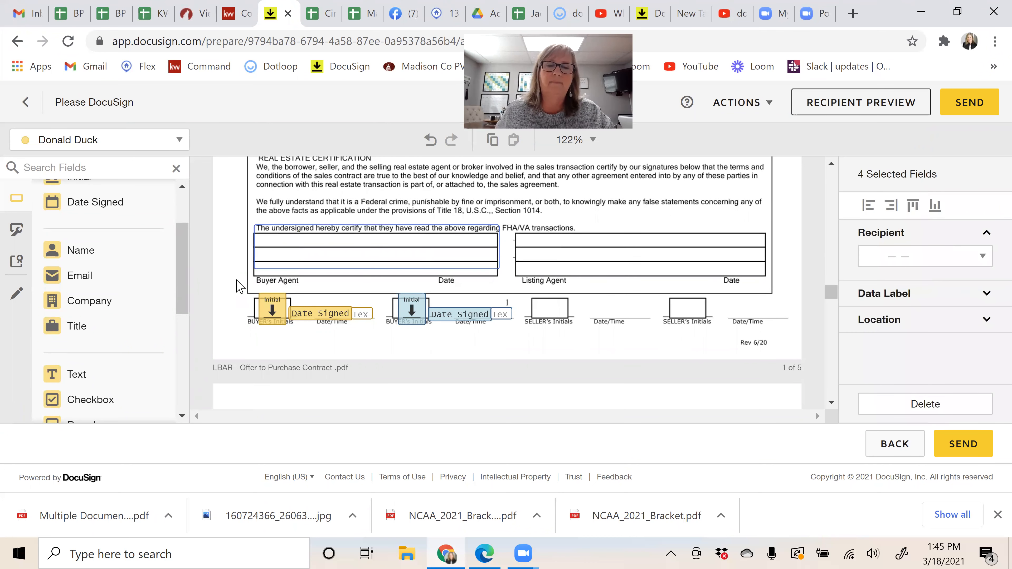
Step: Scroll through the contract pages to check the remaining buyer signature and date fields
{"action": "scroll", "coordinate": [594, 363], "scroll_direction": "down", "scroll_amount": 1}
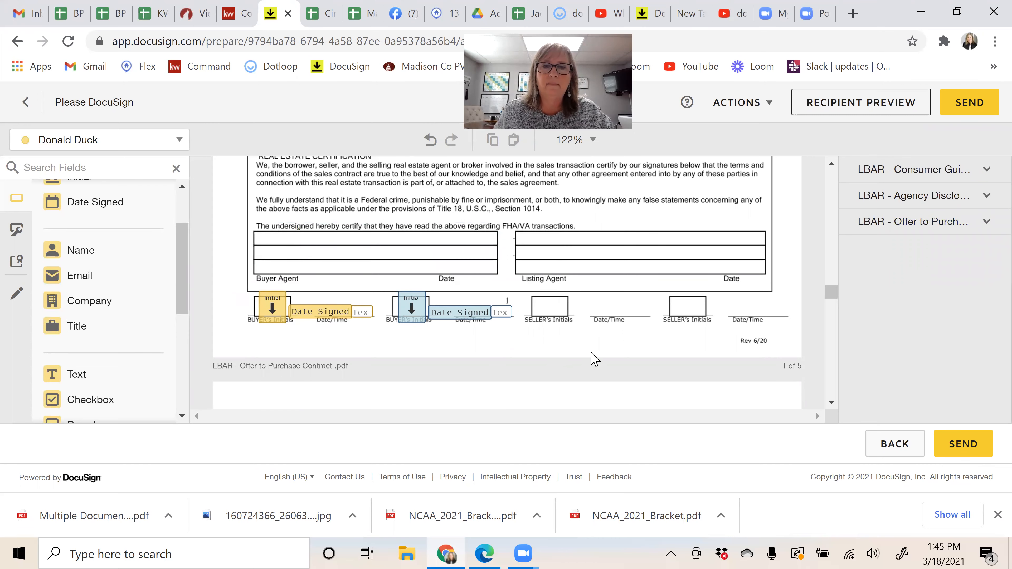
{"action": "scroll", "coordinate": [594, 359], "scroll_direction": "down", "scroll_amount": 10}
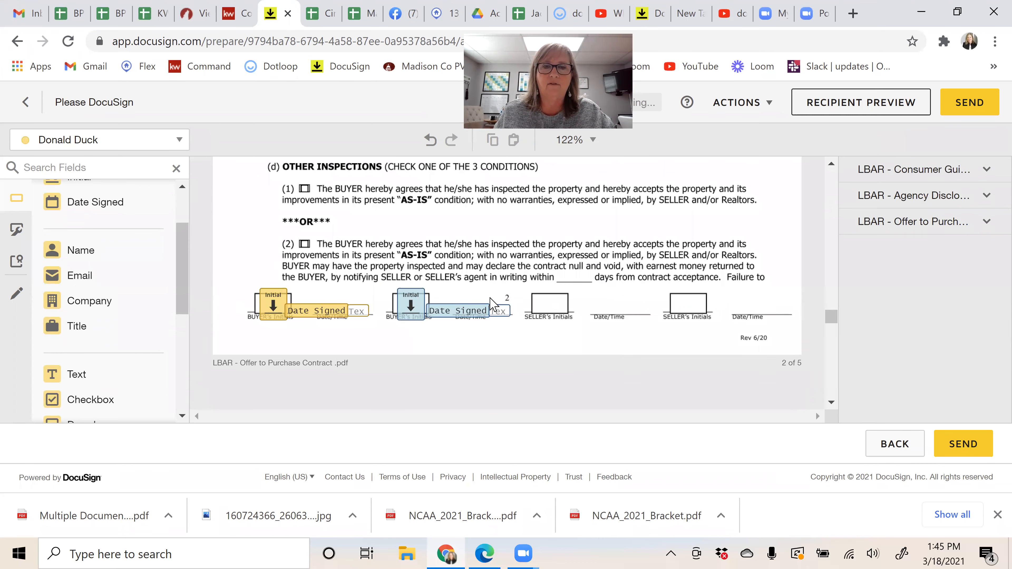
{"action": "scroll", "coordinate": [552, 345], "scroll_direction": "down", "scroll_amount": 6}
{"action": "scroll", "coordinate": [554, 347], "scroll_direction": "down", "scroll_amount": 6}
{"action": "scroll", "coordinate": [553, 330], "scroll_direction": "down", "scroll_amount": 12}
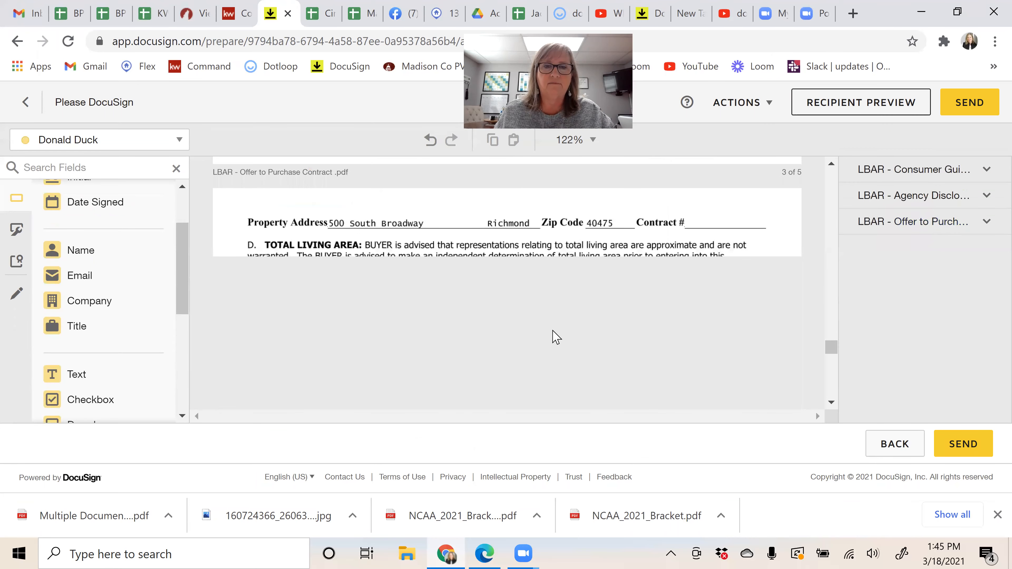
{"action": "scroll", "coordinate": [554, 327], "scroll_direction": "down", "scroll_amount": 8}
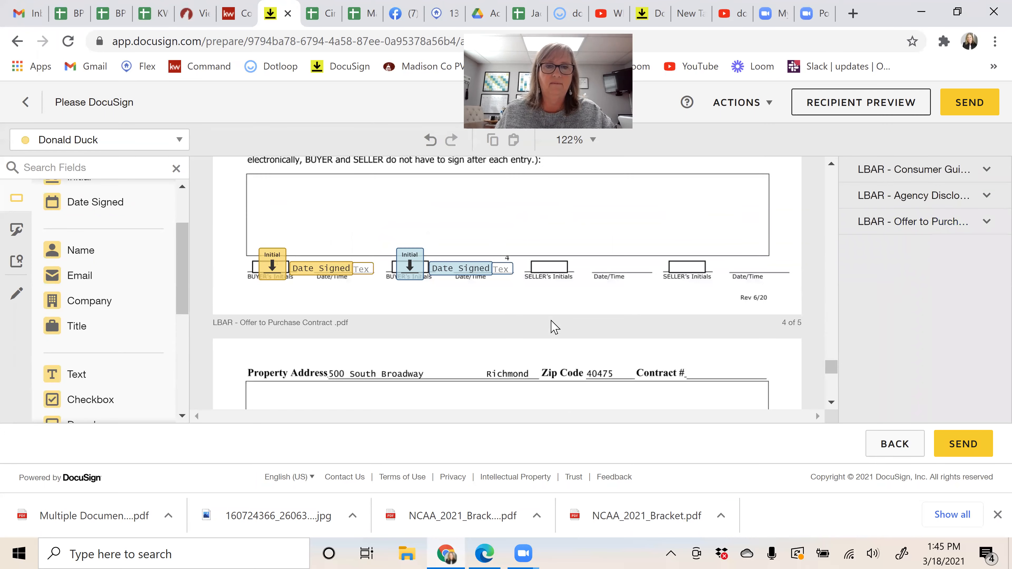
{"action": "scroll", "coordinate": [553, 326], "scroll_direction": "down", "scroll_amount": 4}
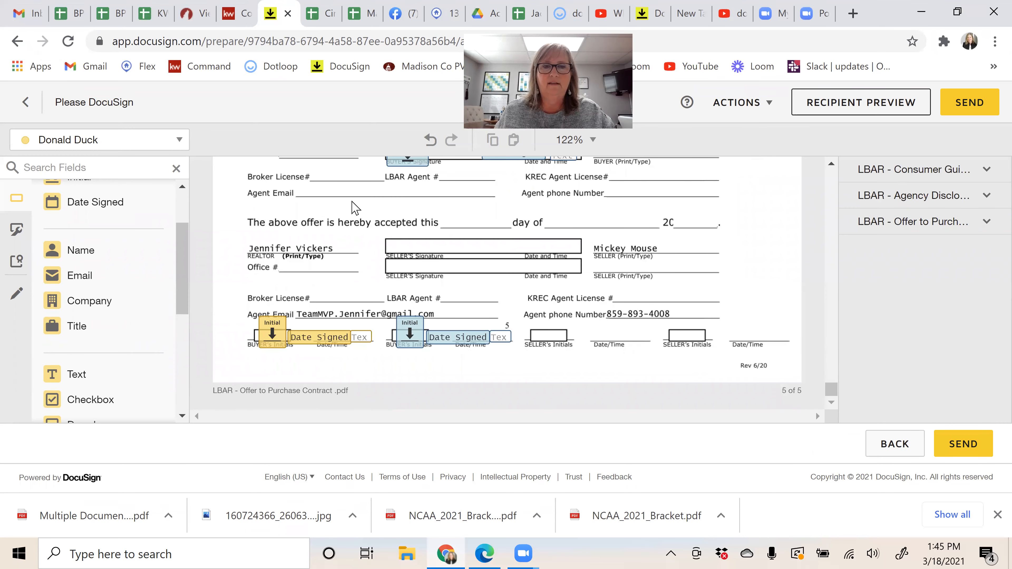
{"action": "scroll", "coordinate": [484, 227], "scroll_direction": "up", "scroll_amount": 1}
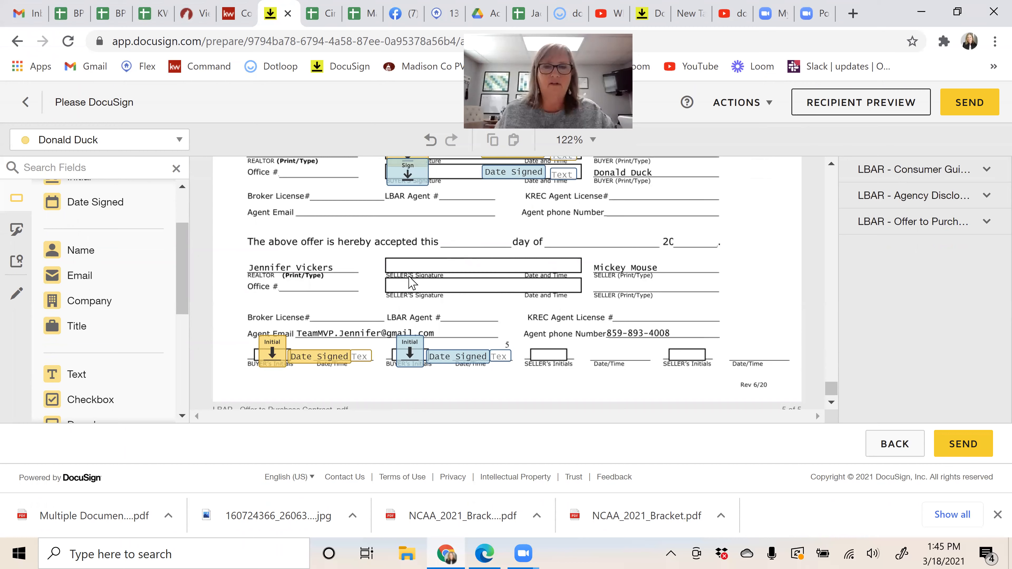
{"action": "scroll", "coordinate": [410, 347], "scroll_direction": "up", "scroll_amount": 3}
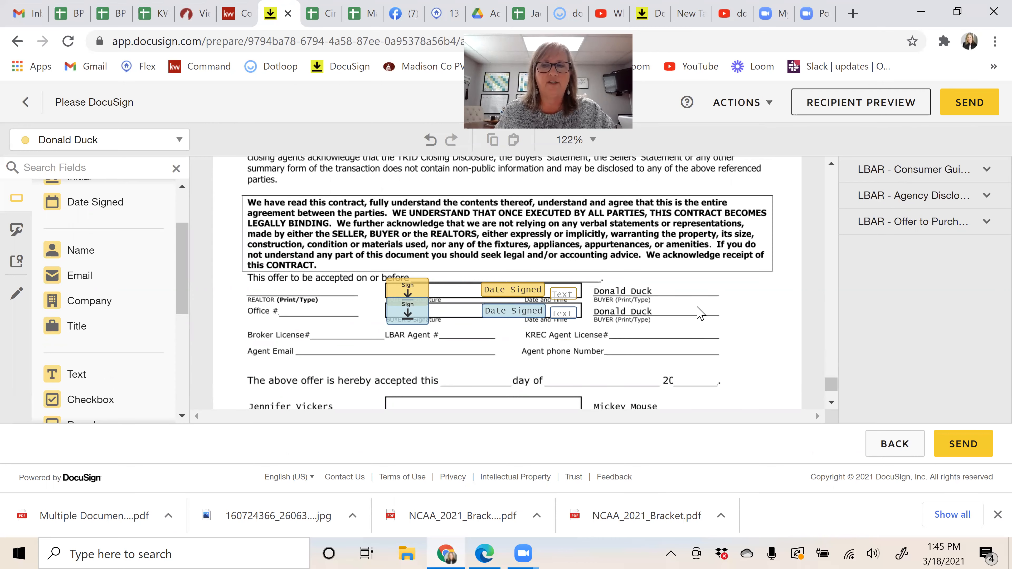
{"action": "scroll", "coordinate": [700, 314], "scroll_direction": "up", "scroll_amount": 5}
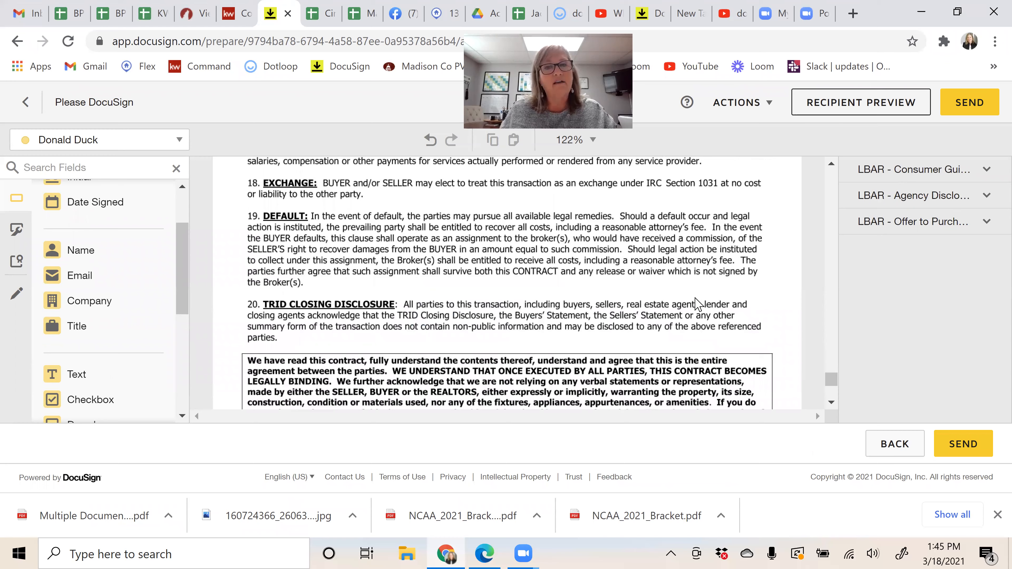
{"action": "scroll", "coordinate": [698, 304], "scroll_direction": "up", "scroll_amount": 10}
{"action": "scroll", "coordinate": [699, 304], "scroll_direction": "up", "scroll_amount": 5}
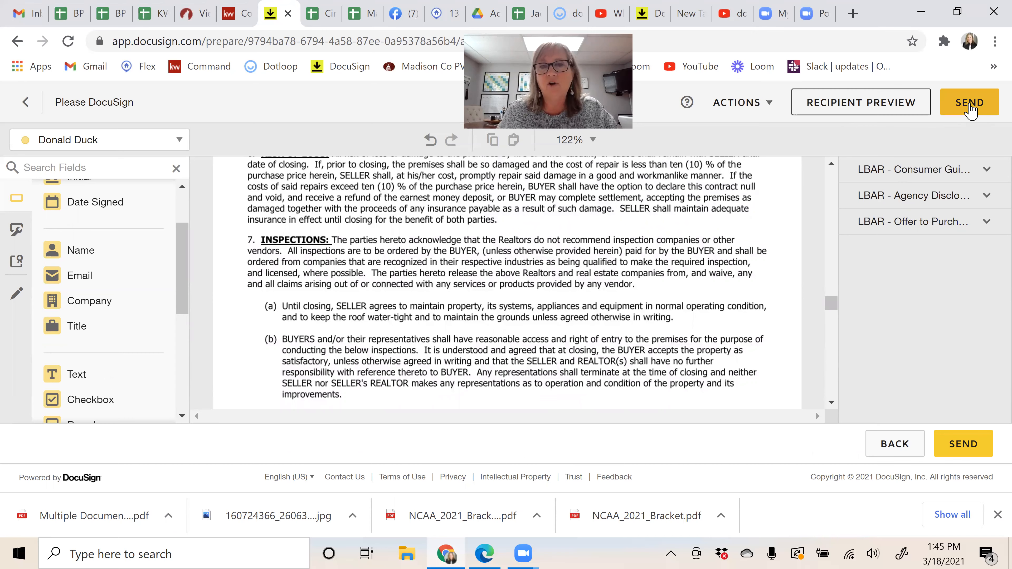
{"action": "left_click", "coordinate": [970, 107]}
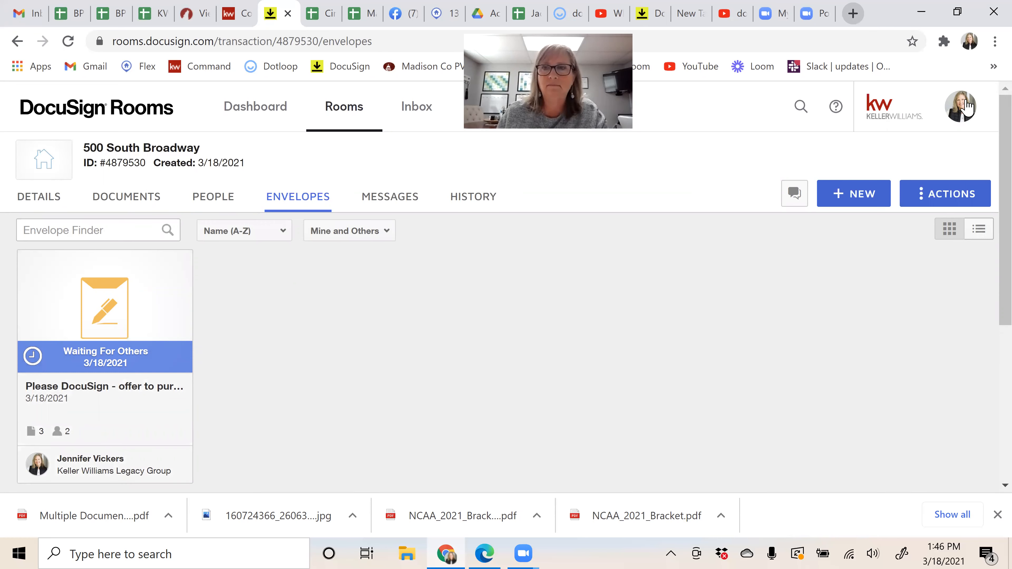
Step: In Gmail, switch to the buyer's account and read the Please DocuSign invitation email
{"action": "key", "text": "ctrl+1"}
{"action": "left_click", "coordinate": [988, 105]}
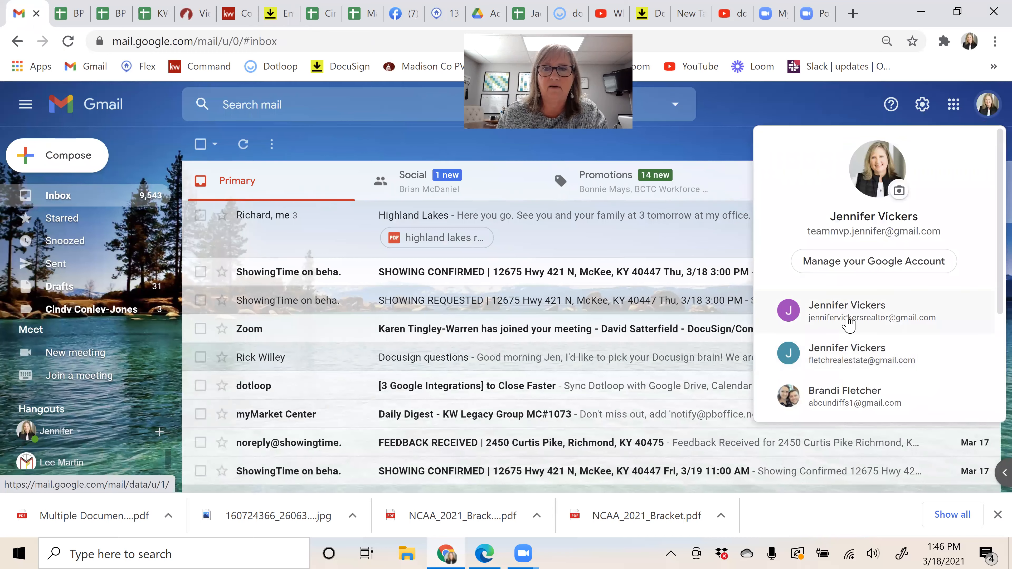
{"action": "left_click", "coordinate": [850, 324]}
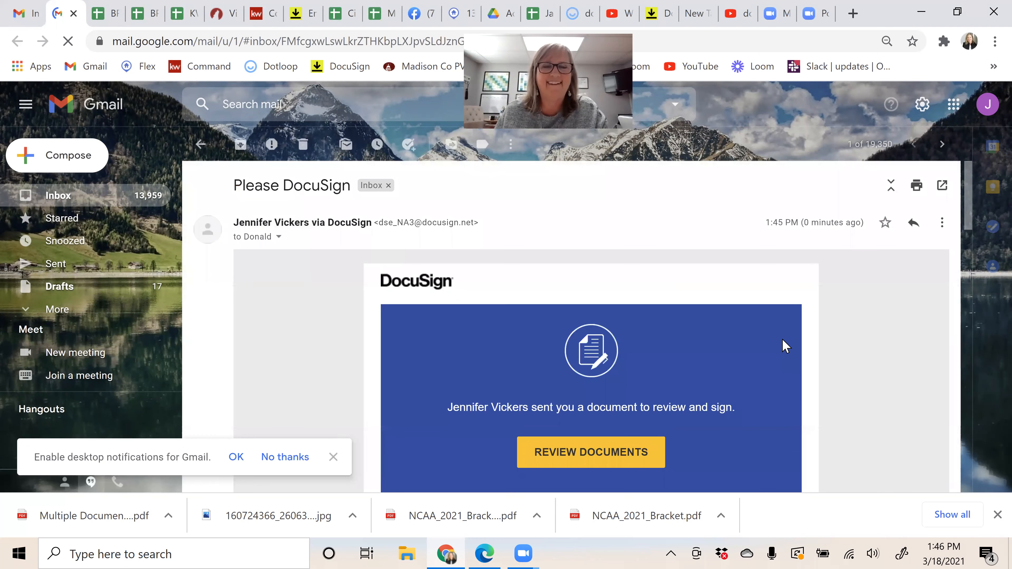
{"action": "scroll", "coordinate": [578, 366], "scroll_direction": "down", "scroll_amount": 2}
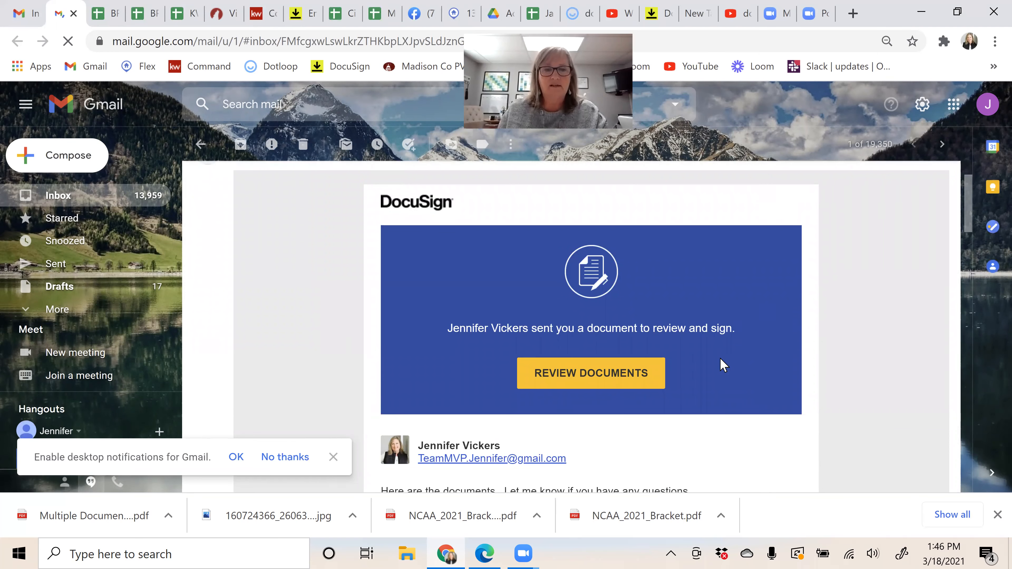
{"action": "scroll", "coordinate": [723, 361], "scroll_direction": "down", "scroll_amount": 4}
{"action": "scroll", "coordinate": [725, 361], "scroll_direction": "up", "scroll_amount": 6}
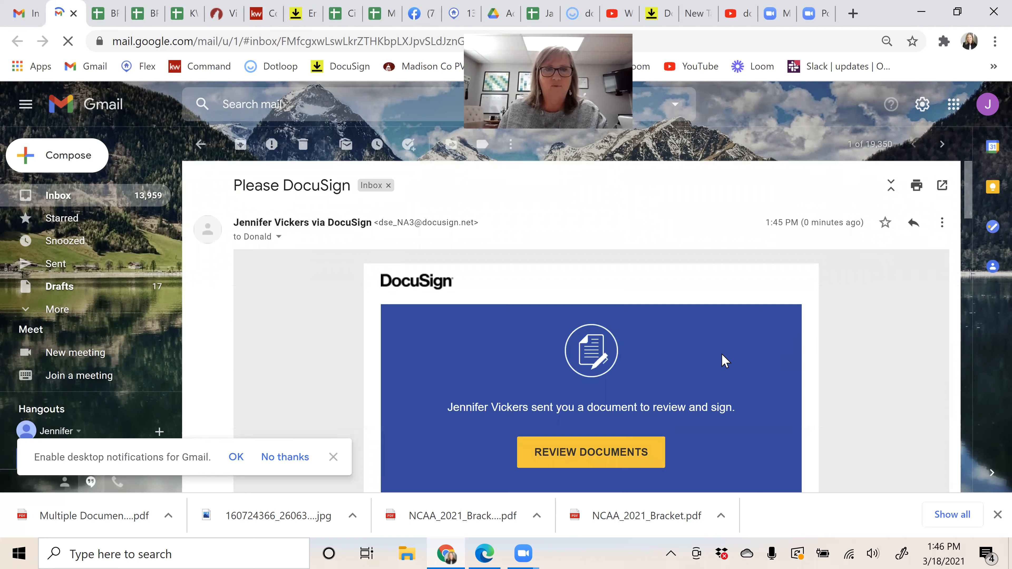
{"action": "scroll", "coordinate": [590, 377], "scroll_direction": "down", "scroll_amount": 2}
Step: Open the documents, agree to electronic signatures, start signing and enter 'asdfasdf' in the first fields
{"action": "left_click", "coordinate": [590, 374]}
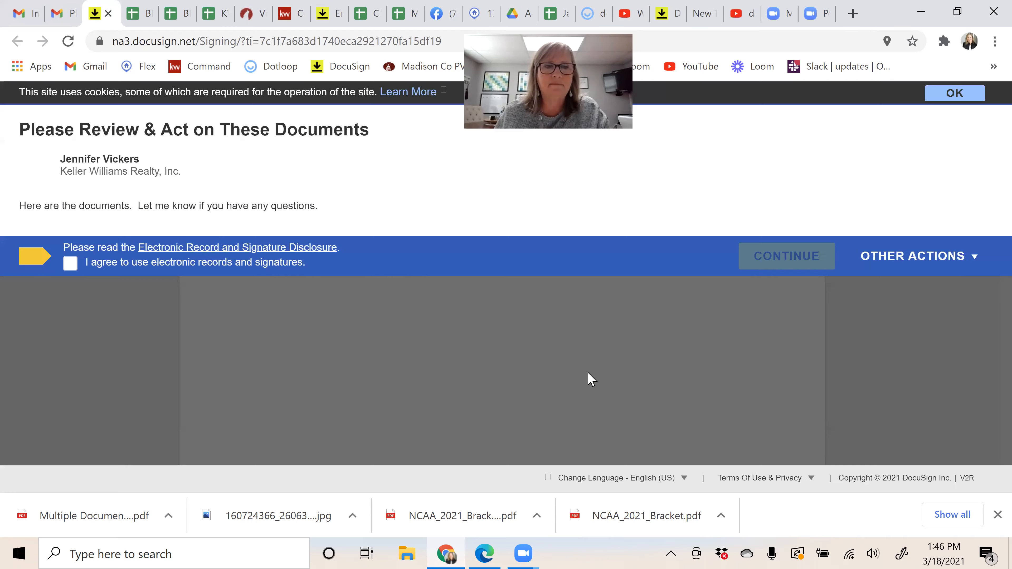
{"action": "left_click", "coordinate": [71, 265]}
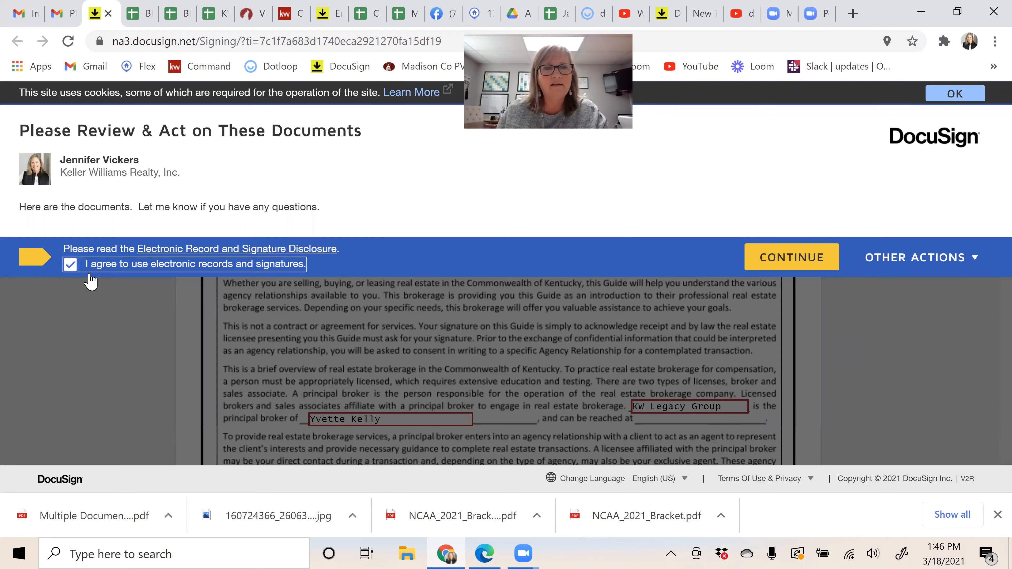
{"action": "left_click", "coordinate": [791, 259]}
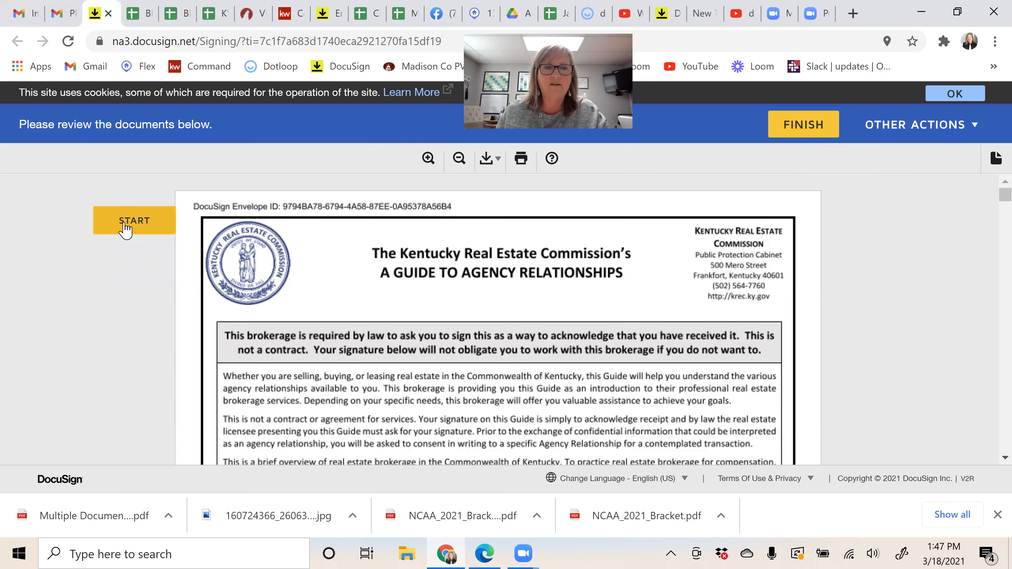
{"action": "left_click", "coordinate": [125, 226]}
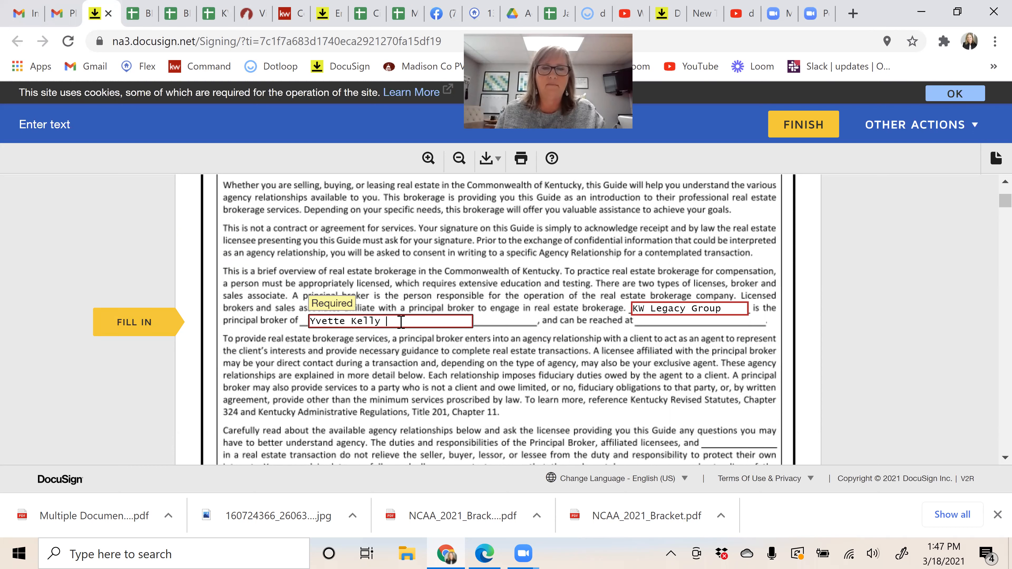
{"action": "type", "text": "asdf"}
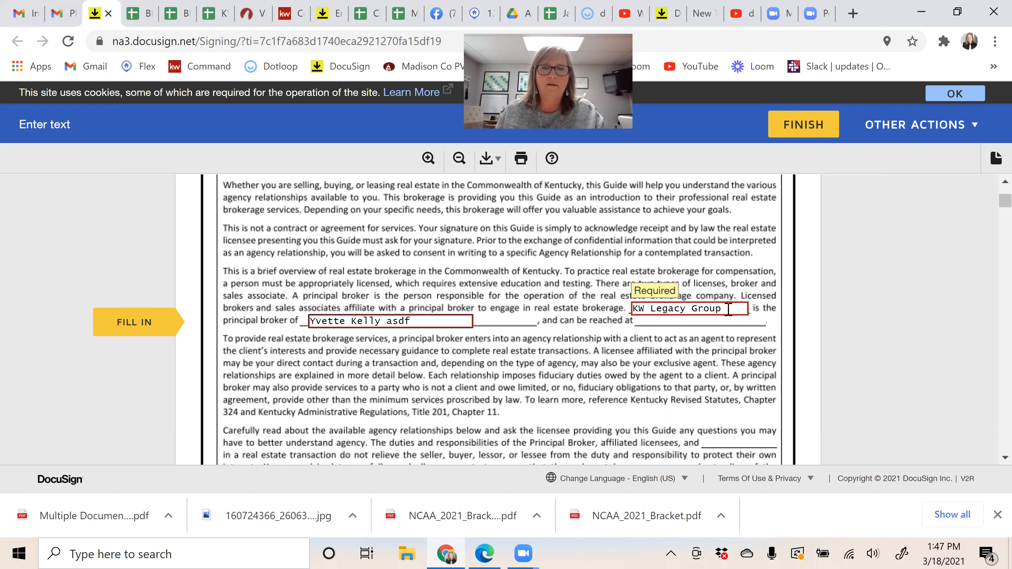
{"action": "type", "text": "asdf"}
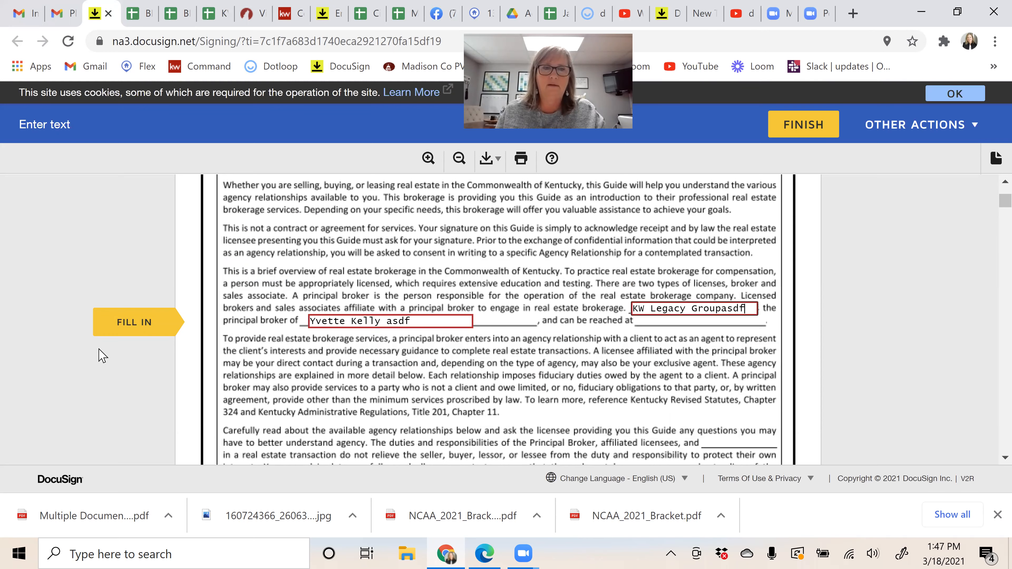
{"action": "left_click", "coordinate": [146, 323]}
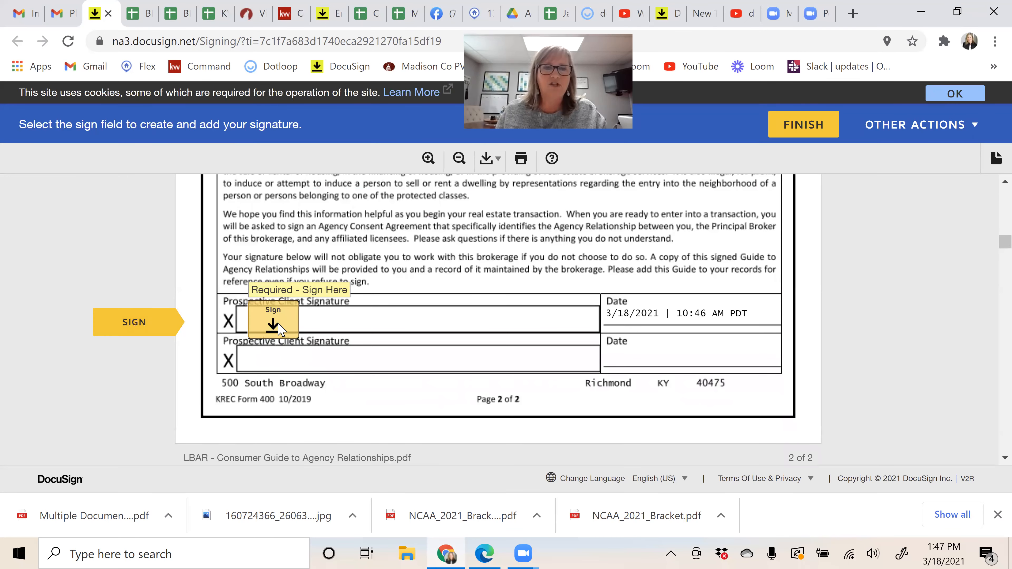
Step: Pick an alternative handwriting style for Donald Duck's signature and DD initials
{"action": "left_click", "coordinate": [275, 325]}
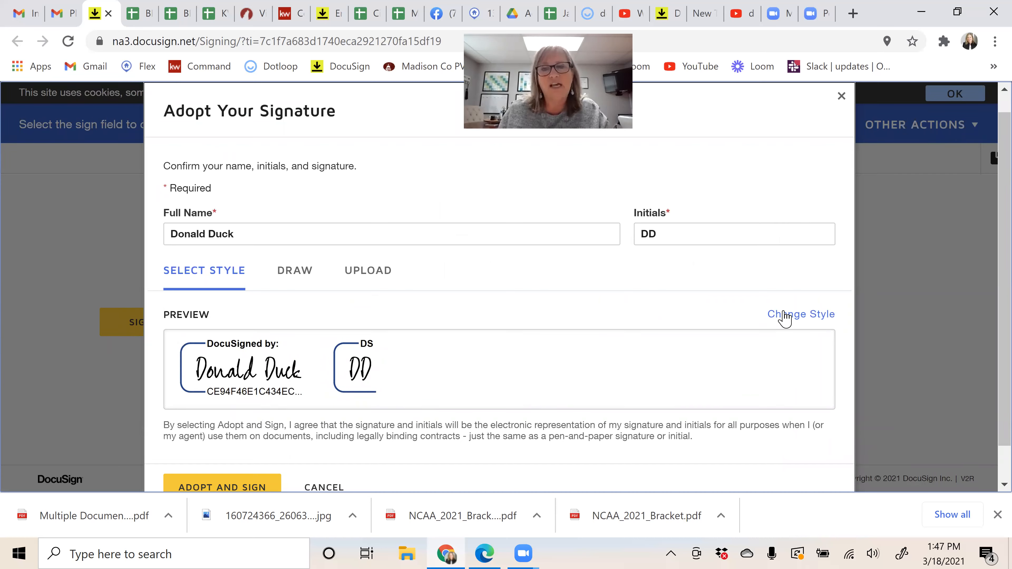
{"action": "left_click", "coordinate": [785, 321]}
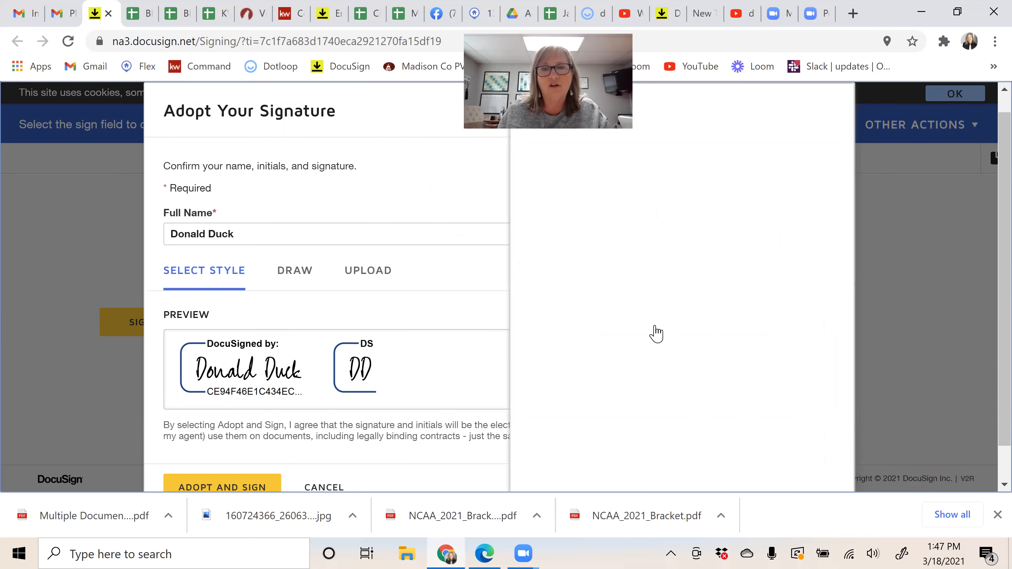
{"action": "scroll", "coordinate": [677, 329], "scroll_direction": "down", "scroll_amount": 5}
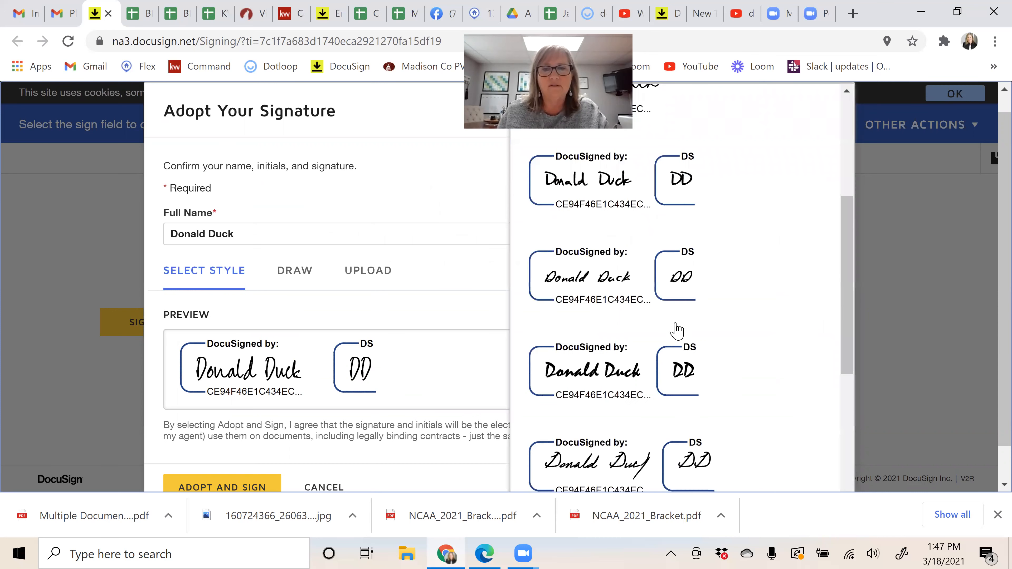
{"action": "scroll", "coordinate": [676, 331], "scroll_direction": "down", "scroll_amount": 5}
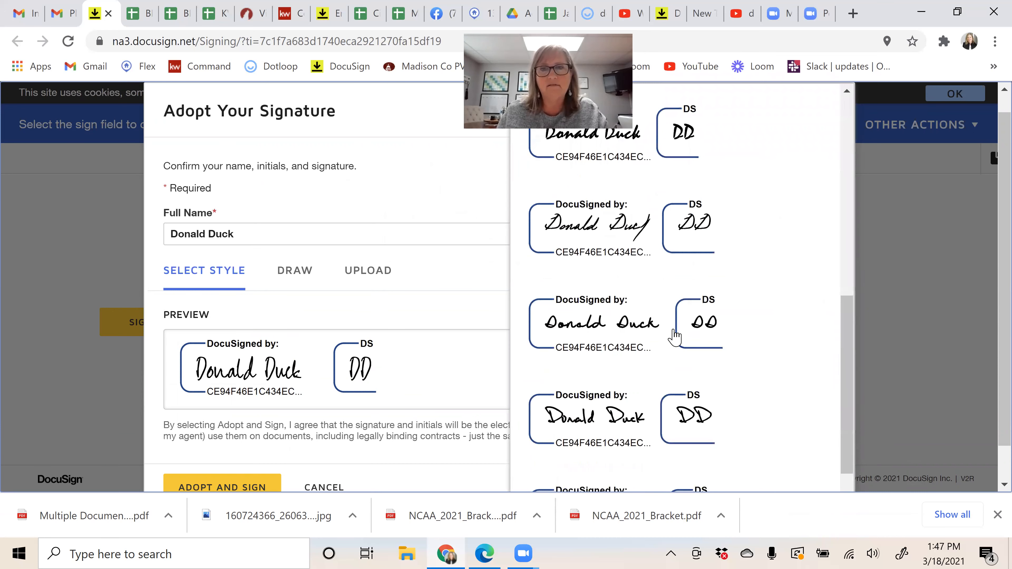
{"action": "scroll", "coordinate": [673, 330], "scroll_direction": "down", "scroll_amount": 1}
{"action": "scroll", "coordinate": [468, 277], "scroll_direction": "up", "scroll_amount": 2}
{"action": "left_click", "coordinate": [486, 379]}
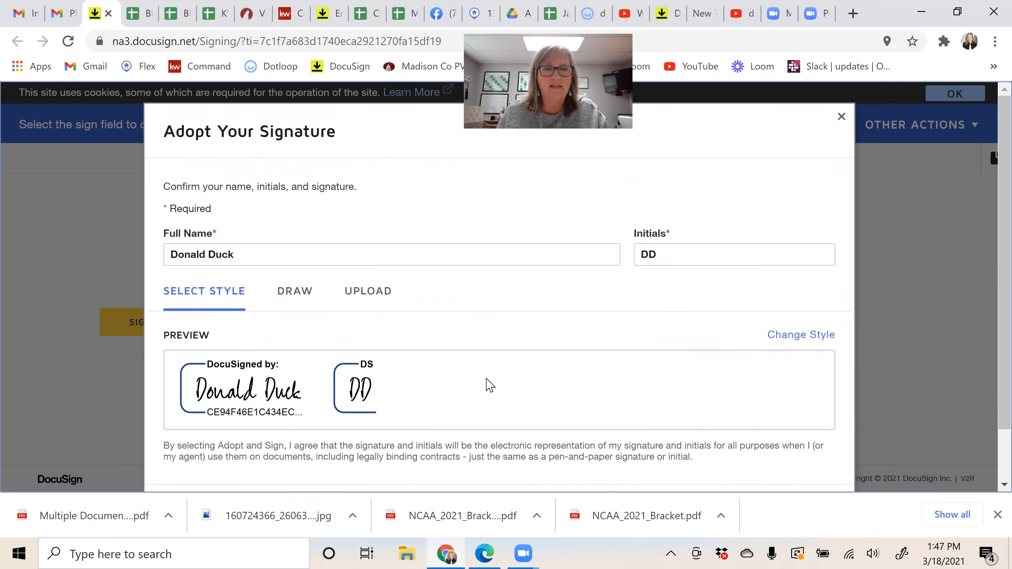
{"action": "scroll", "coordinate": [219, 399], "scroll_direction": "down", "scroll_amount": 1}
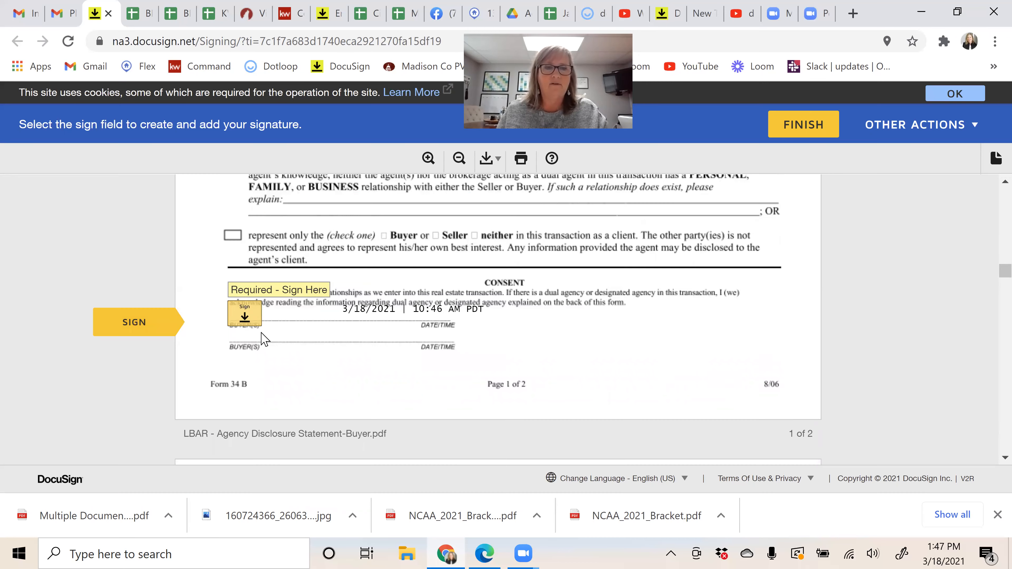
Step: Sign the agency disclosure consent line and initial and sign contract pages 1–5
{"action": "left_click", "coordinate": [237, 322]}
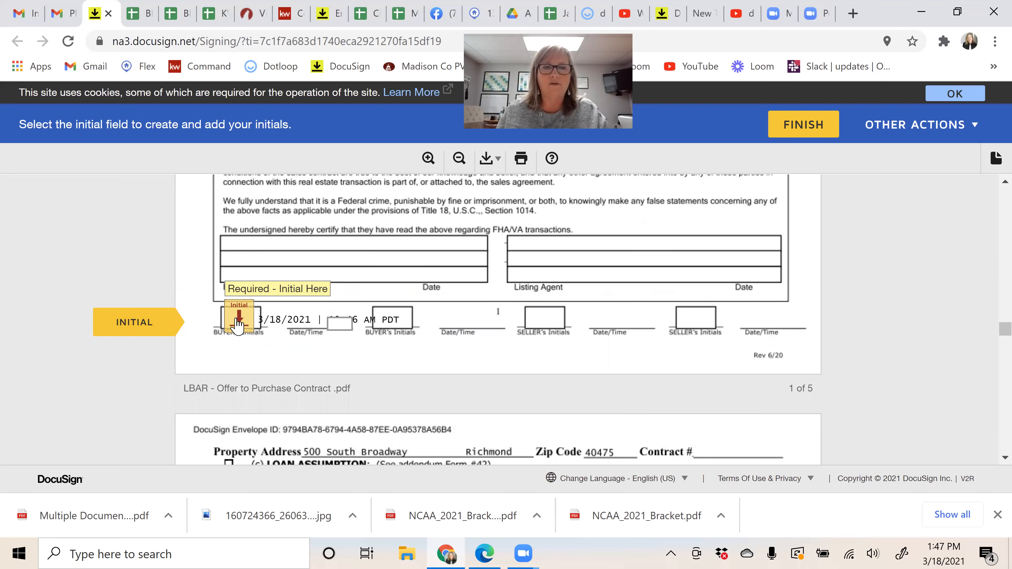
{"action": "left_click", "coordinate": [237, 316]}
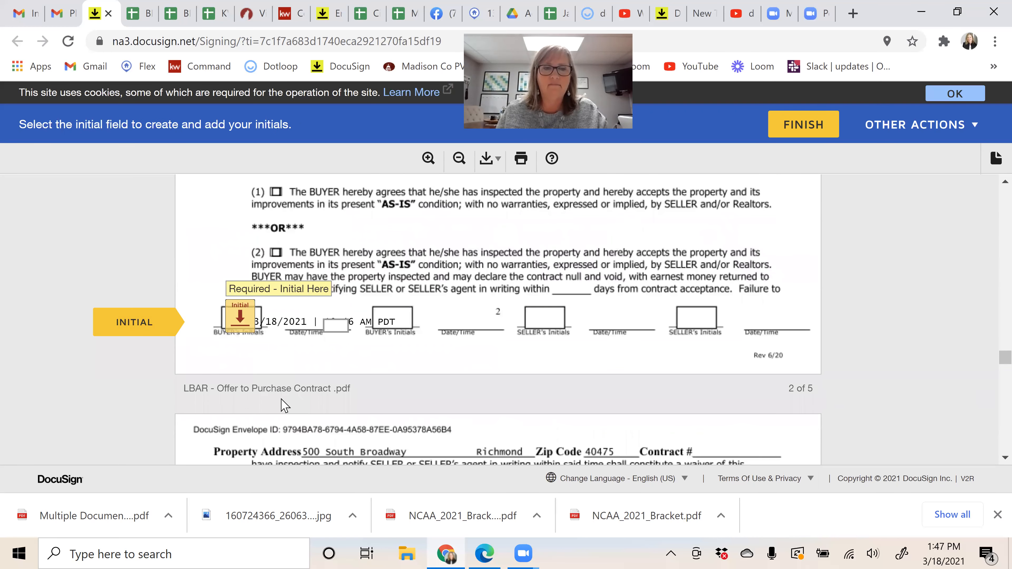
{"action": "left_click", "coordinate": [238, 319]}
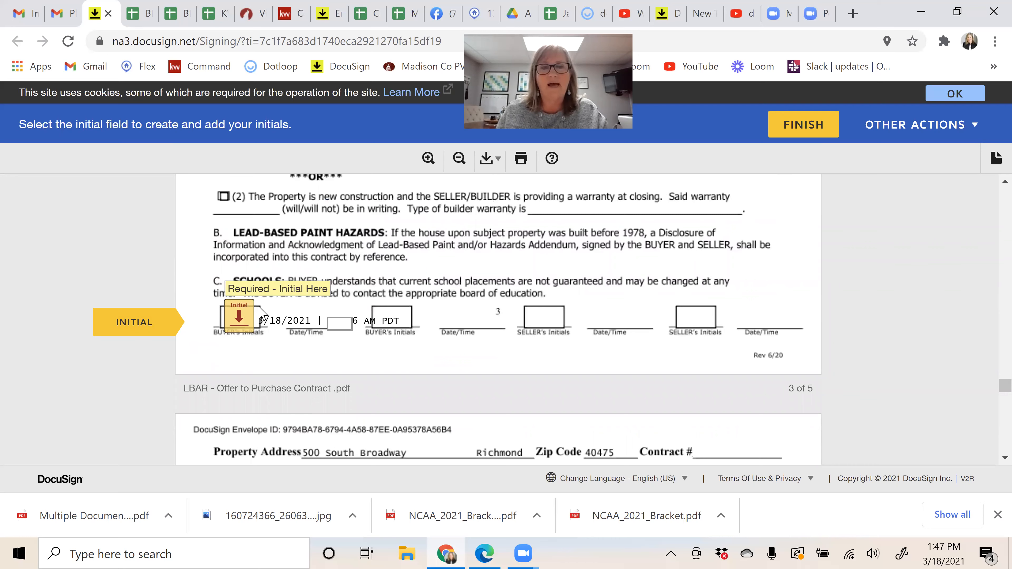
{"action": "left_click", "coordinate": [233, 318]}
{"action": "left_click", "coordinate": [234, 319]}
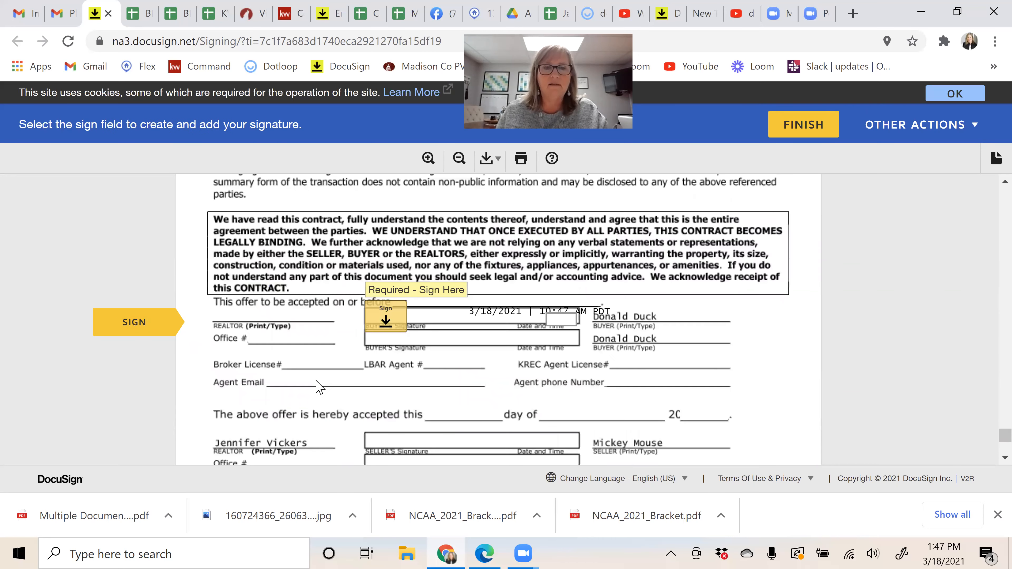
{"action": "left_click", "coordinate": [238, 324]}
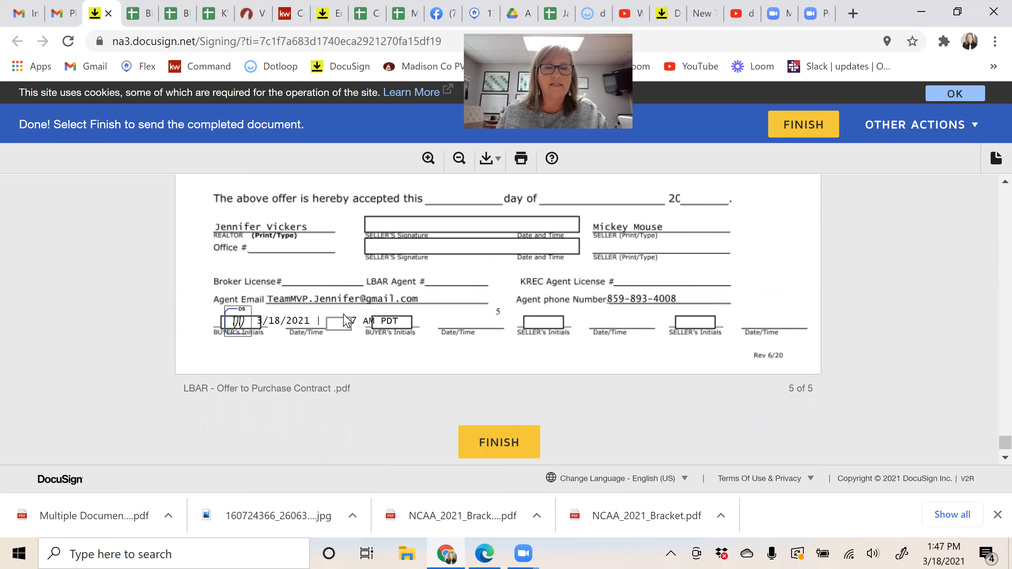
Step: Review the signed pages and decline the DocuSign login prompt after finishing
{"action": "scroll", "coordinate": [403, 315], "scroll_direction": "up", "scroll_amount": 2}
{"action": "scroll", "coordinate": [404, 315], "scroll_direction": "up", "scroll_amount": 5}
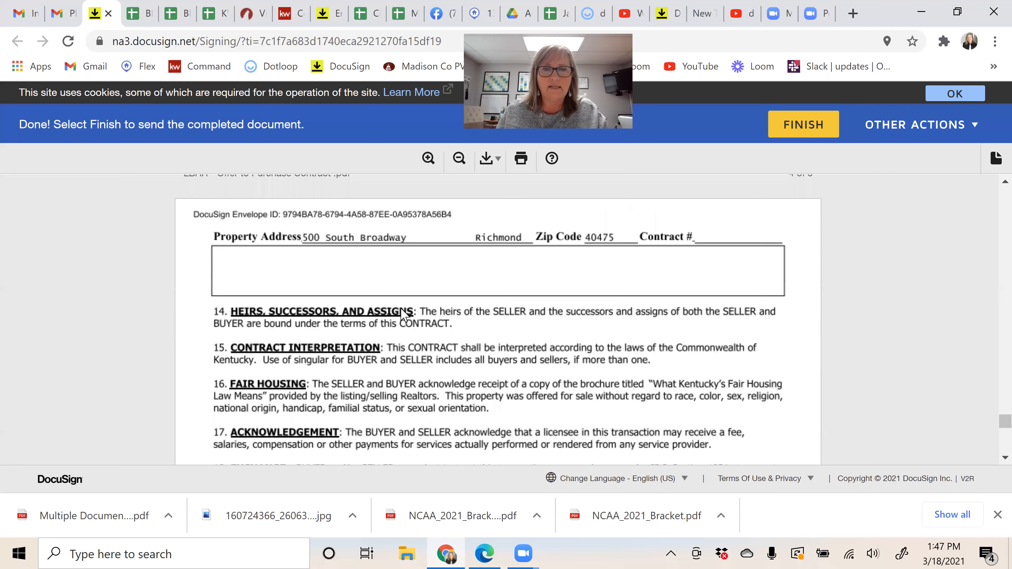
{"action": "scroll", "coordinate": [297, 234], "scroll_direction": "up", "scroll_amount": 3}
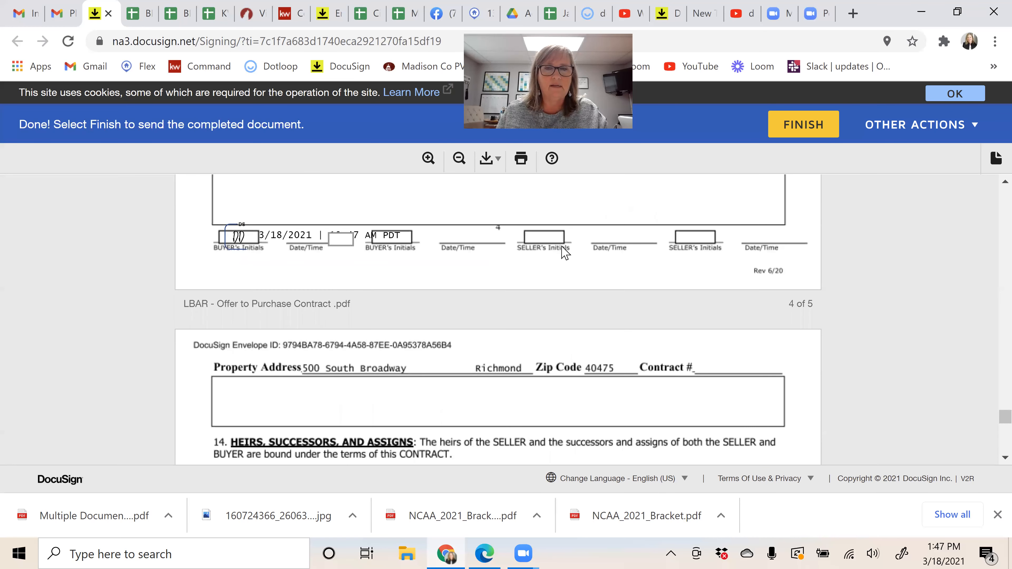
{"action": "scroll", "coordinate": [562, 259], "scroll_direction": "up", "scroll_amount": 7}
{"action": "scroll", "coordinate": [563, 258], "scroll_direction": "down", "scroll_amount": 13}
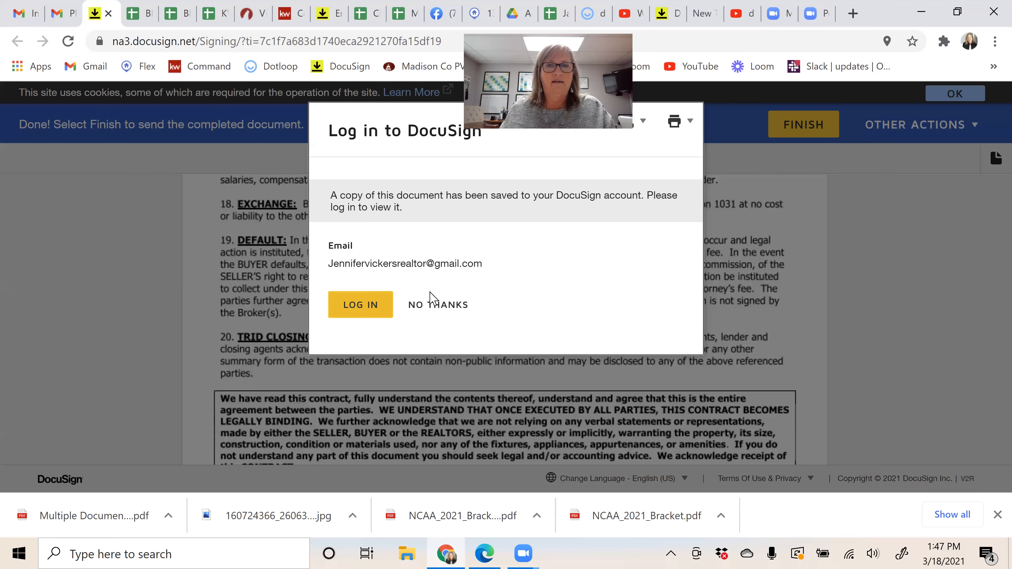
{"action": "left_click", "coordinate": [444, 308]}
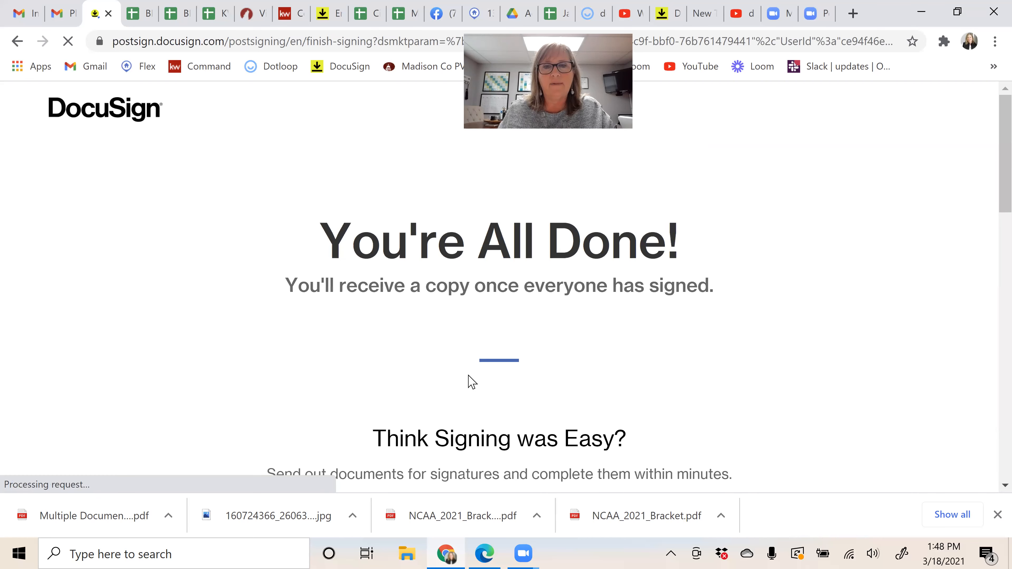
{"action": "left_click", "coordinate": [325, 16]}
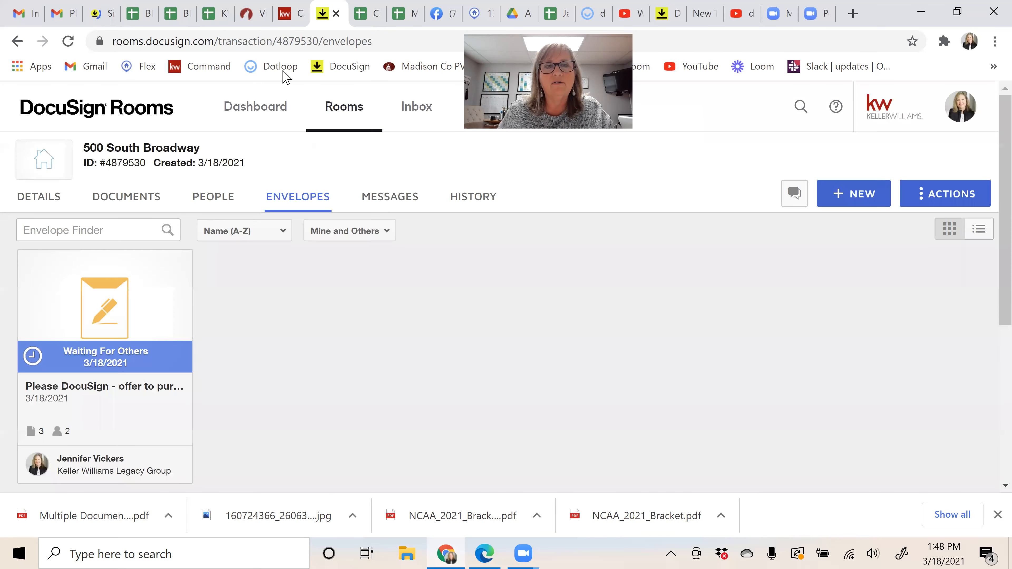
{"action": "left_click", "coordinate": [68, 42]}
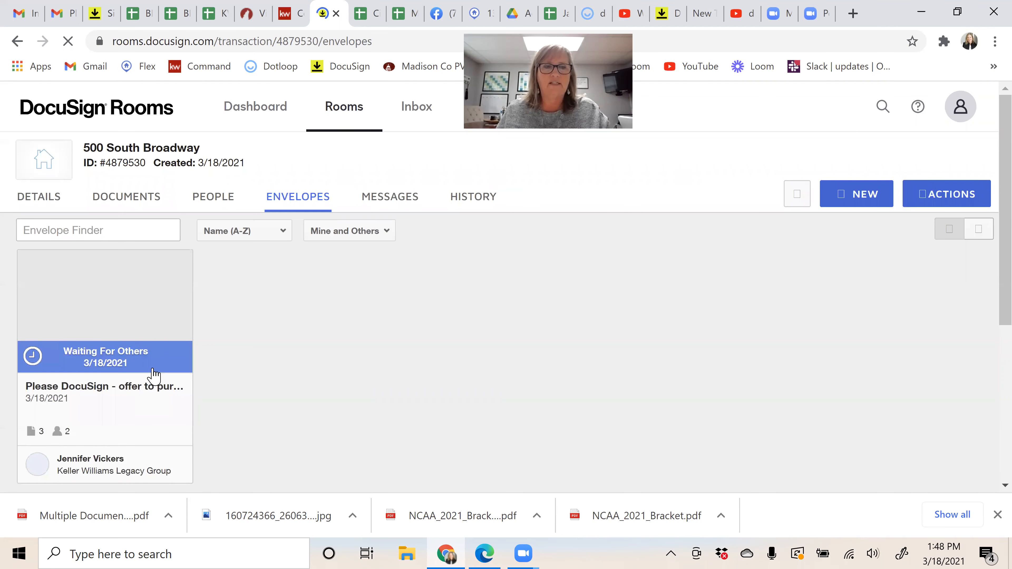
Step: Return to the DocuSign email in Gmail and open the documents for the second buyer
{"action": "left_click", "coordinate": [61, 14]}
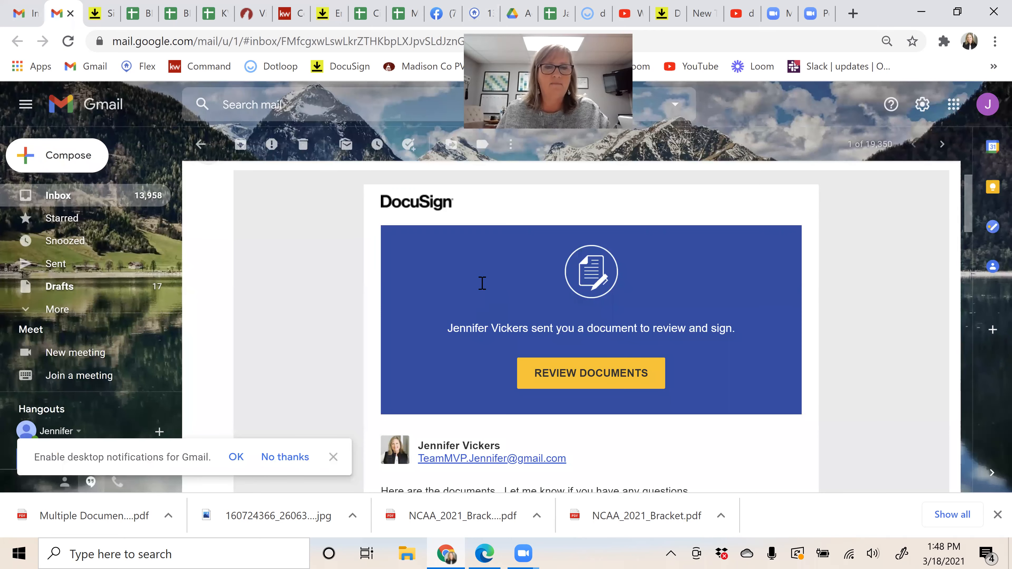
{"action": "scroll", "coordinate": [488, 271], "scroll_direction": "up", "scroll_amount": 3}
{"action": "scroll", "coordinate": [636, 338], "scroll_direction": "down", "scroll_amount": 2}
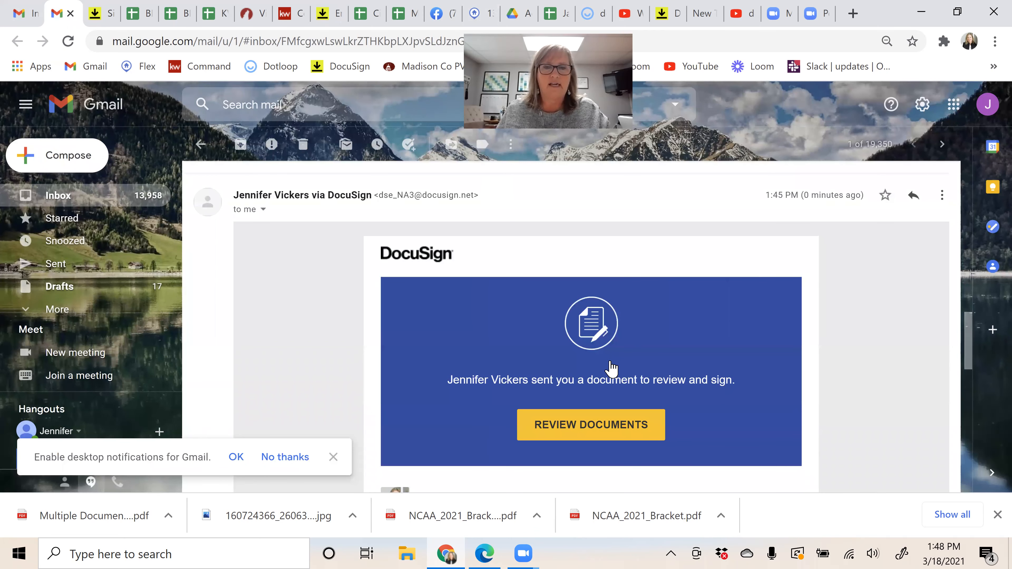
{"action": "scroll", "coordinate": [611, 369], "scroll_direction": "down", "scroll_amount": 2}
{"action": "left_click", "coordinate": [612, 367]}
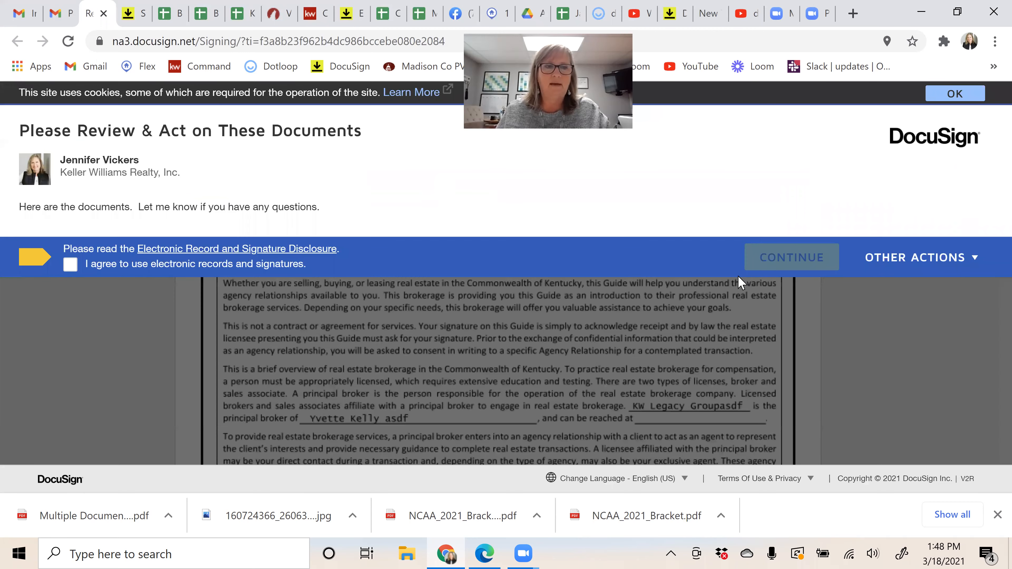
Step: Accept electronic signatures and adopt the bold Daisy Duck signature style
{"action": "left_click", "coordinate": [70, 264]}
{"action": "left_click", "coordinate": [792, 258]}
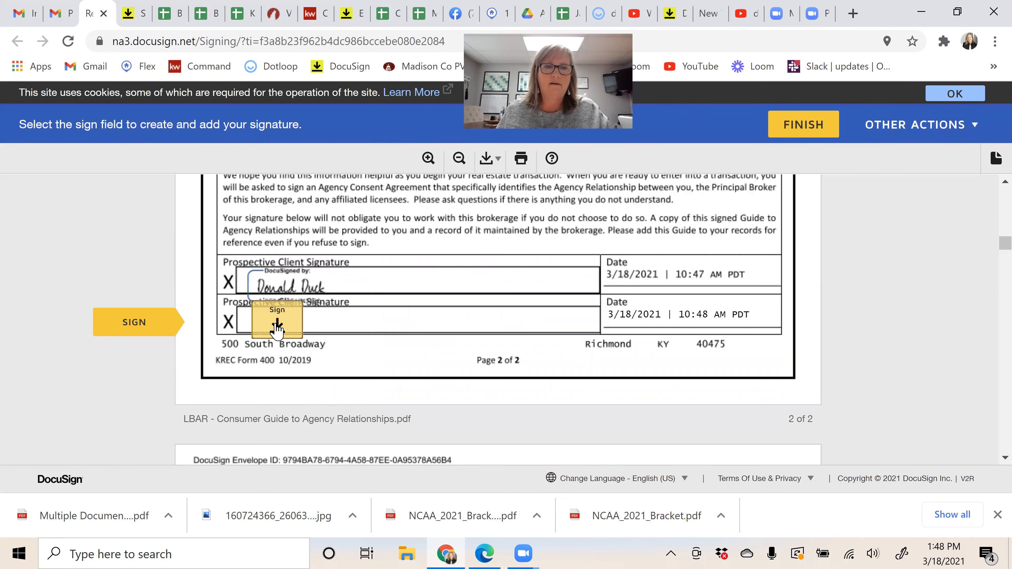
{"action": "left_click", "coordinate": [303, 336]}
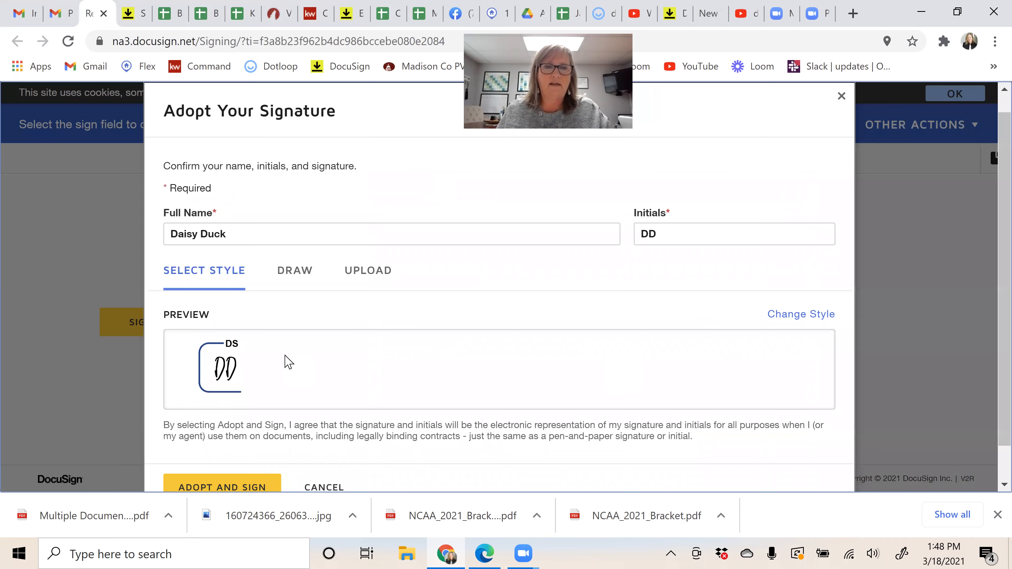
{"action": "left_click", "coordinate": [793, 316]}
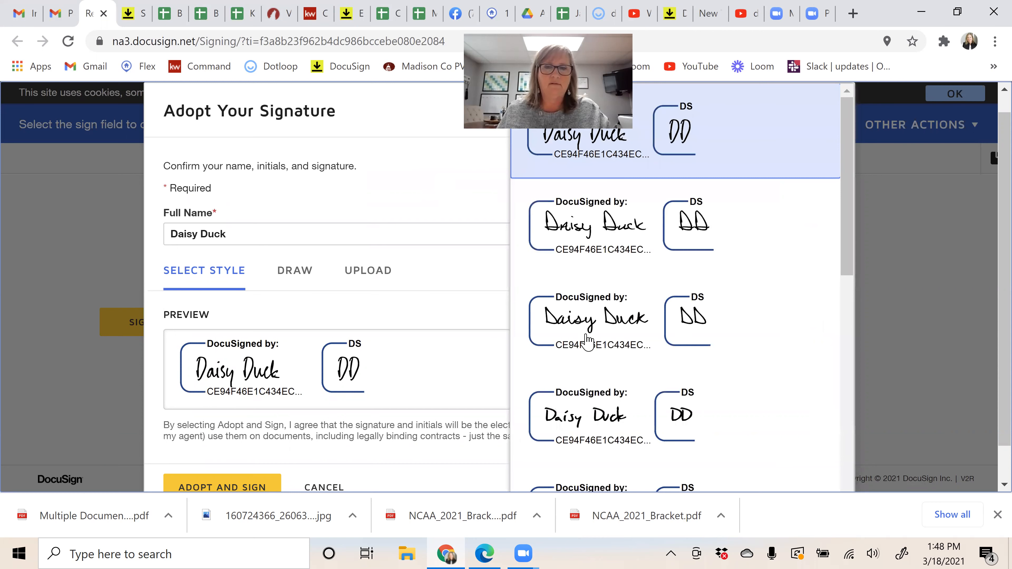
{"action": "scroll", "coordinate": [575, 406], "scroll_direction": "down", "scroll_amount": 5}
{"action": "left_click", "coordinate": [584, 370]}
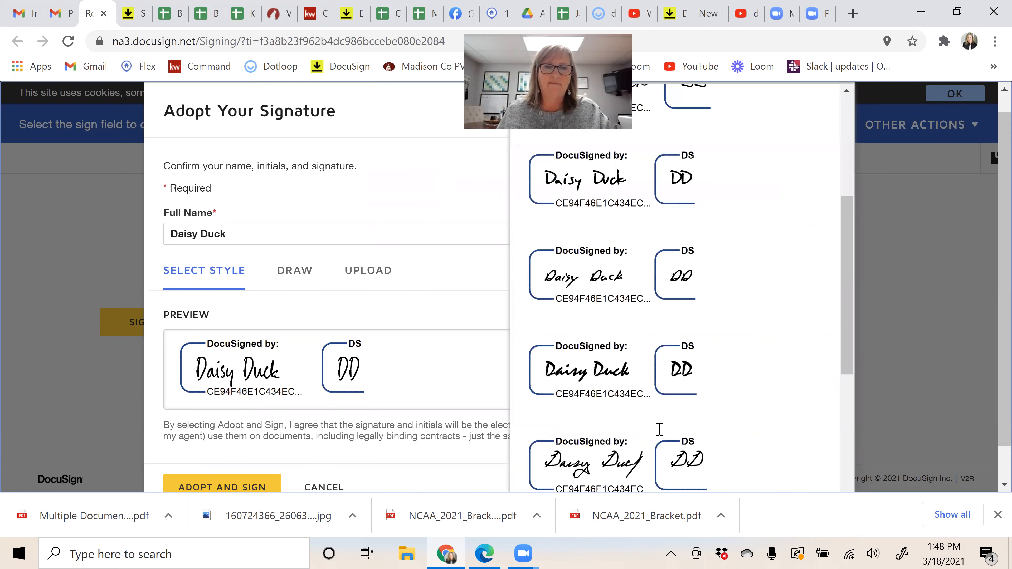
{"action": "left_click", "coordinate": [222, 486]}
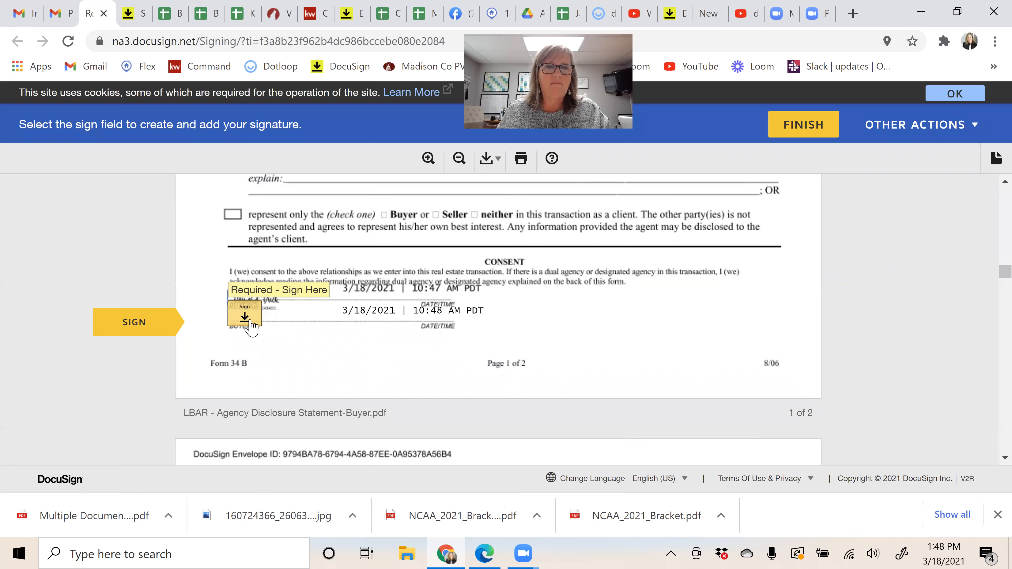
Step: Sign the consent line, initial pages 1–5, sign the last page, finish, and decline login
{"action": "left_click", "coordinate": [252, 318]}
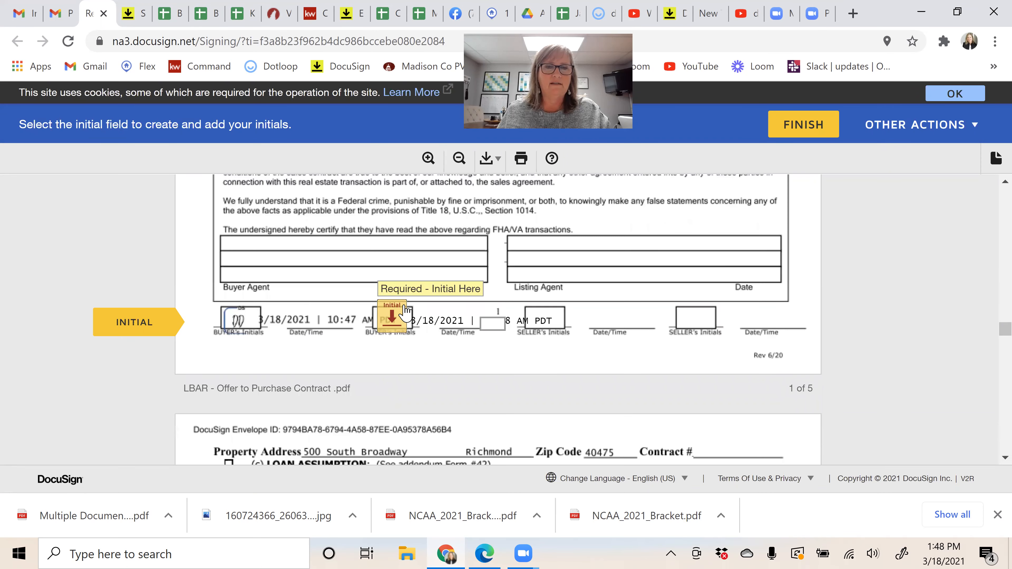
{"action": "left_click", "coordinate": [397, 315]}
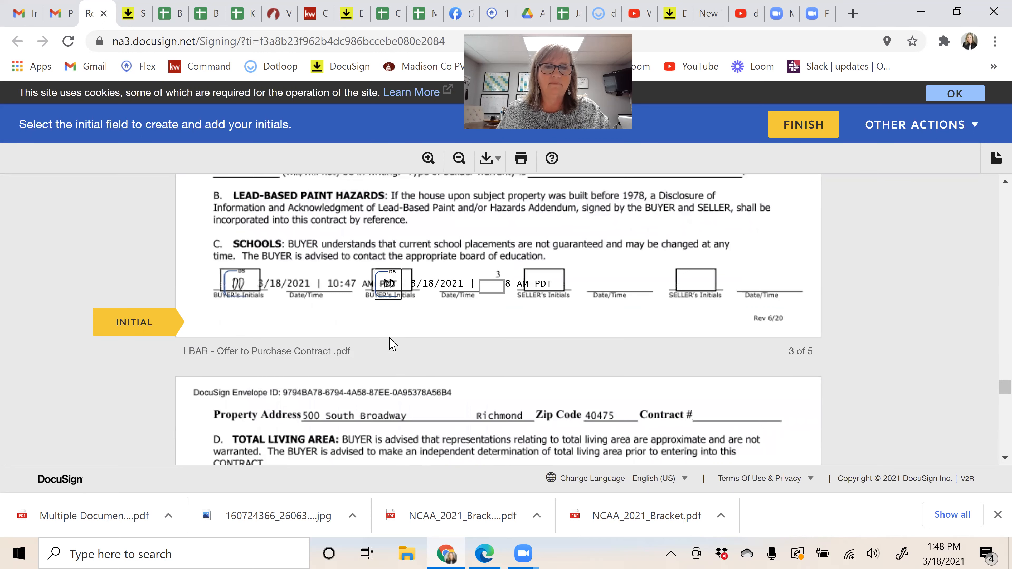
{"action": "left_click", "coordinate": [391, 315]}
{"action": "left_click", "coordinate": [392, 320]}
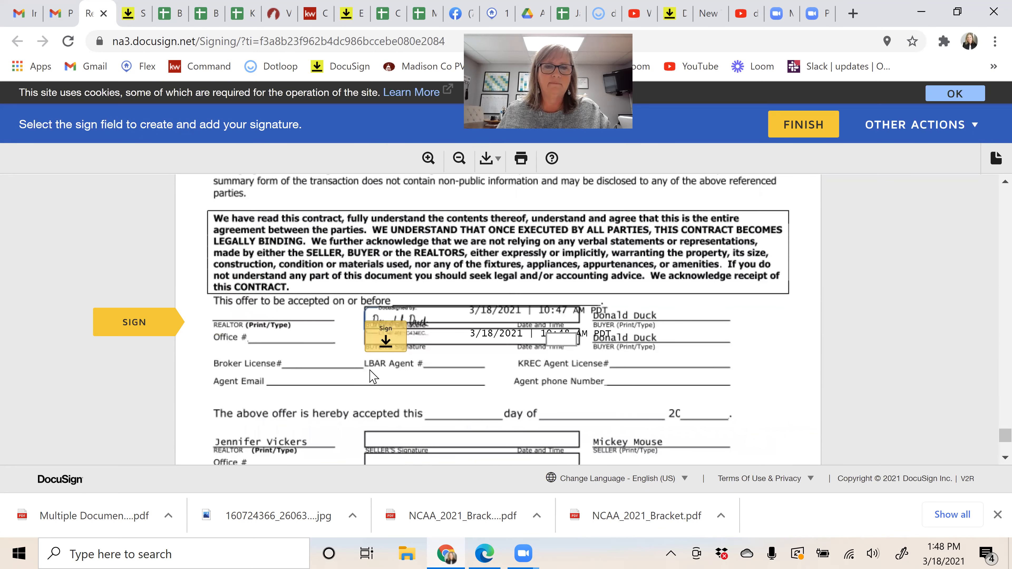
{"action": "left_click", "coordinate": [376, 337]}
{"action": "left_click", "coordinate": [391, 318]}
{"action": "left_click", "coordinate": [500, 439]}
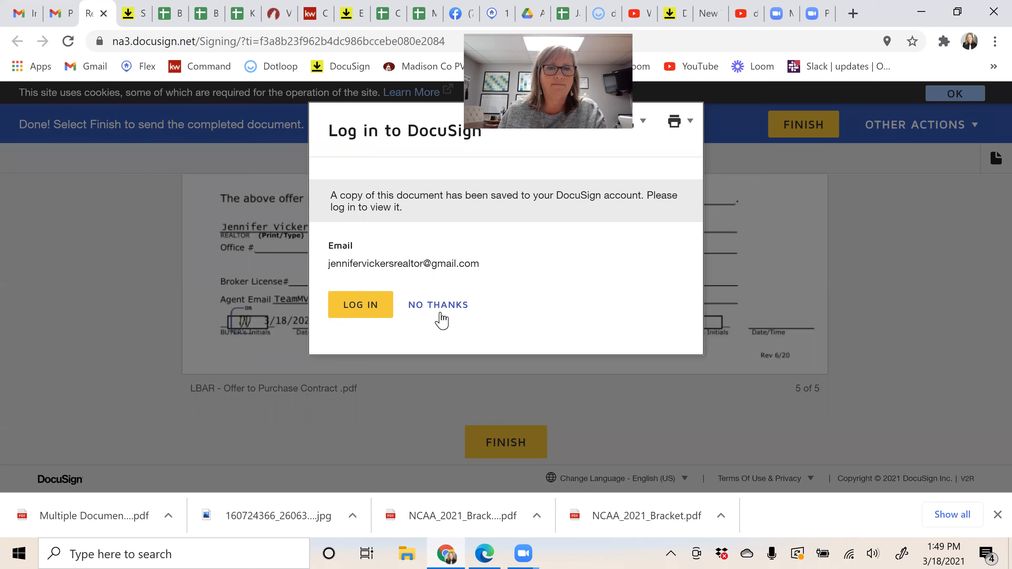
{"action": "left_click", "coordinate": [441, 305]}
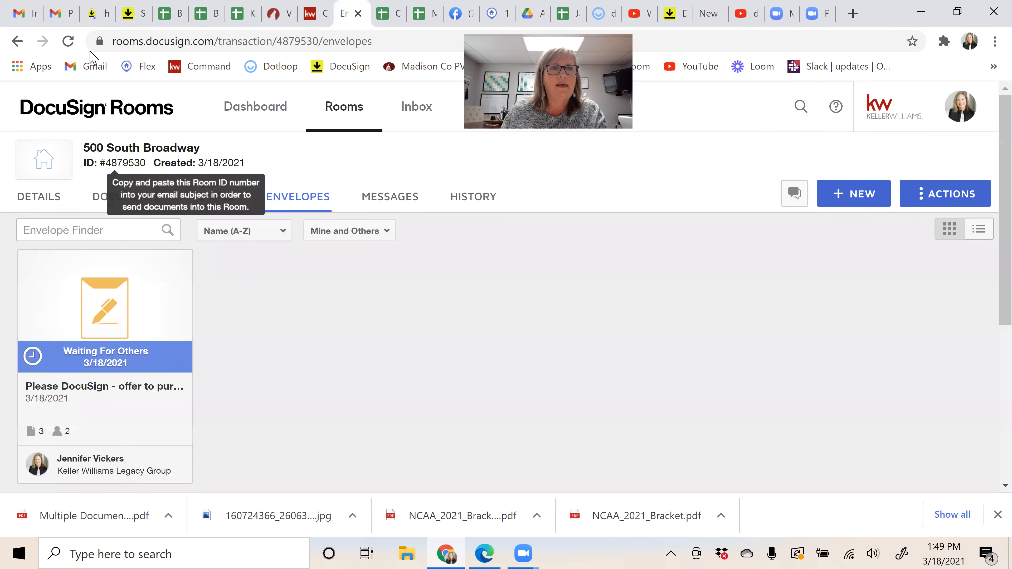
{"action": "left_click", "coordinate": [68, 42]}
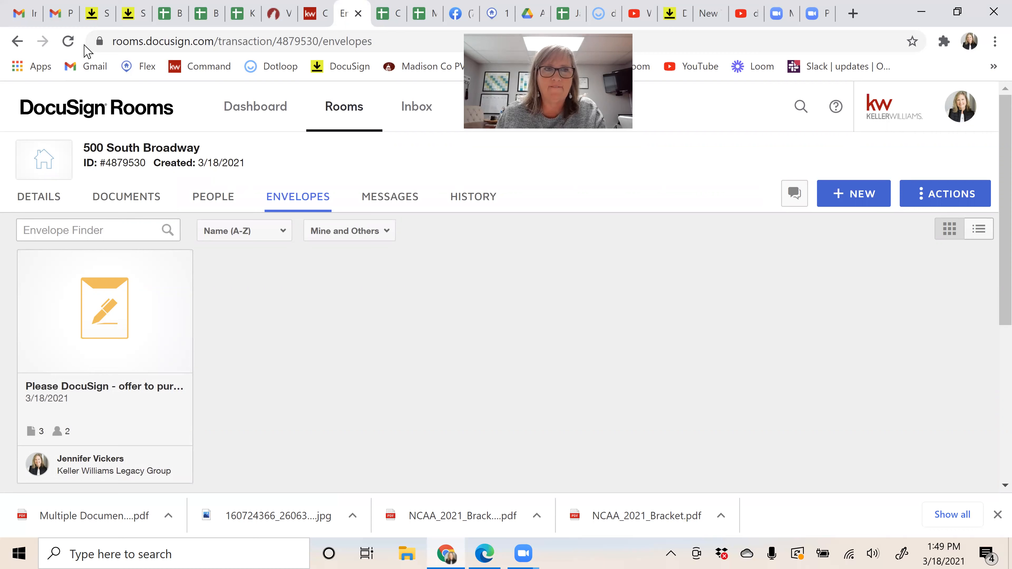
{"action": "left_click", "coordinate": [68, 41]}
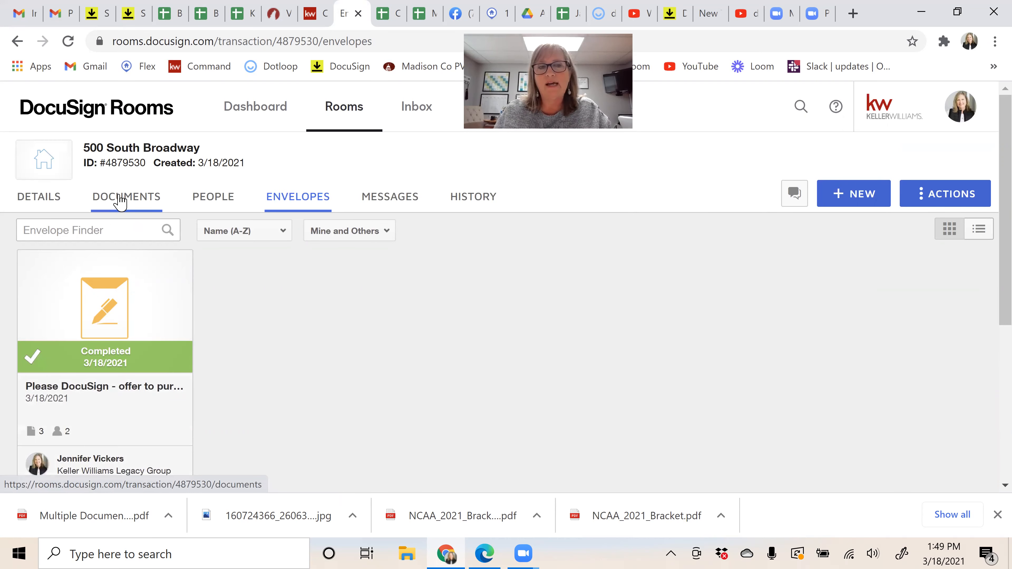
Step: Show the room's Documents and scroll Room Docs down to the LBAR - Offer to Purchase Contract card
{"action": "left_click", "coordinate": [123, 199]}
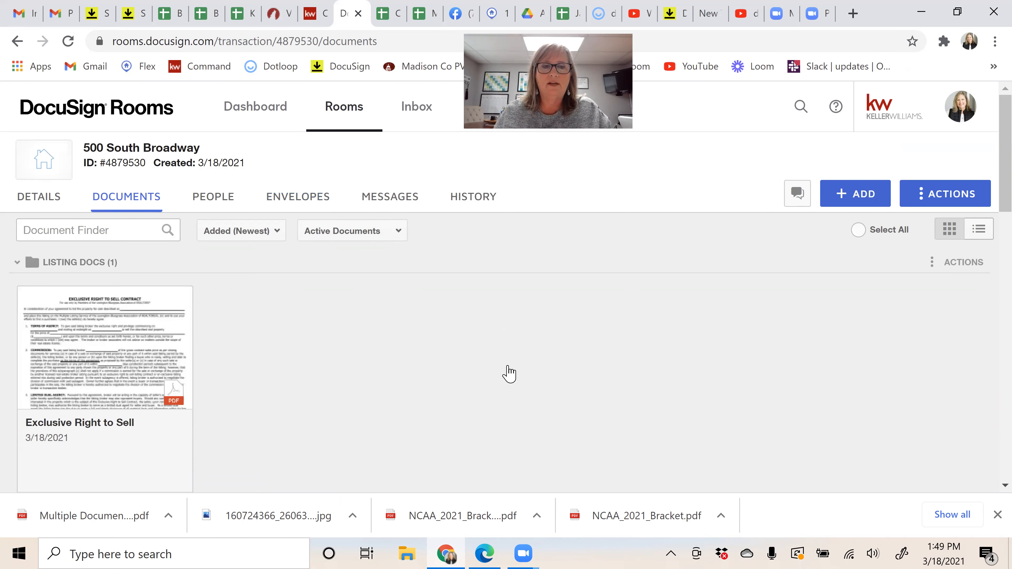
{"action": "scroll", "coordinate": [509, 373], "scroll_direction": "down", "scroll_amount": 2}
{"action": "scroll", "coordinate": [509, 374], "scroll_direction": "down", "scroll_amount": 5}
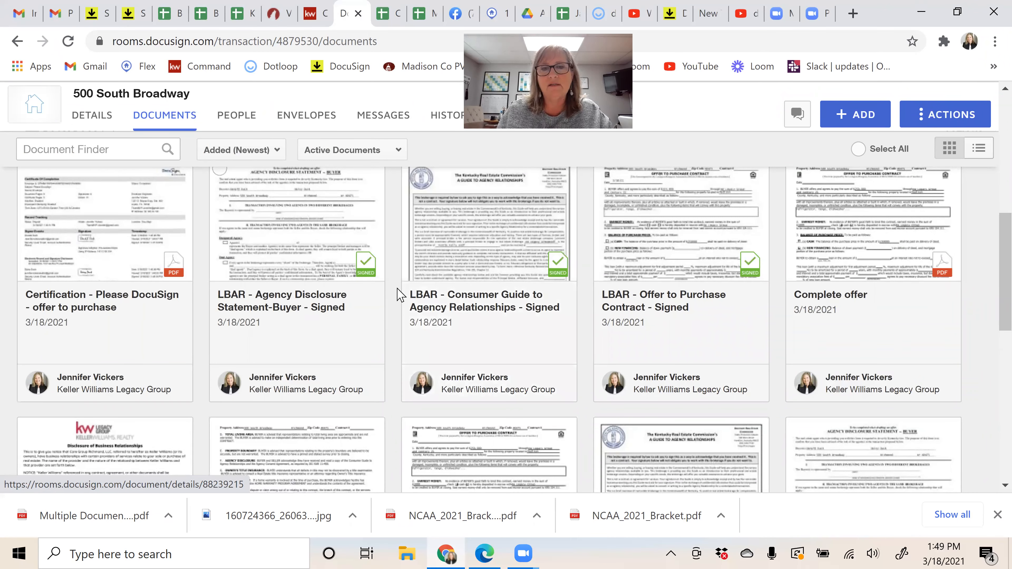
{"action": "scroll", "coordinate": [394, 303], "scroll_direction": "down", "scroll_amount": 5}
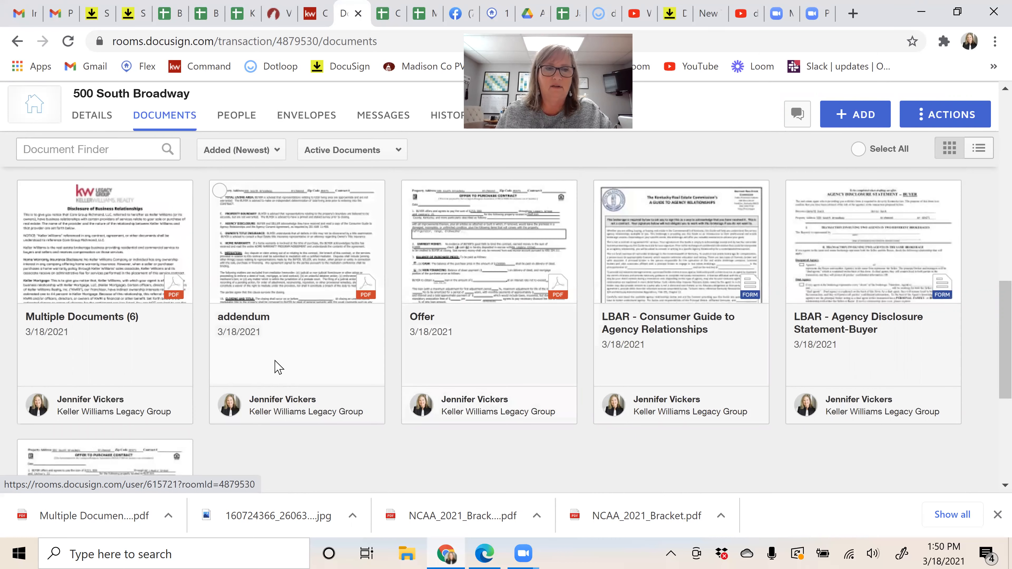
{"action": "scroll", "coordinate": [272, 353], "scroll_direction": "down", "scroll_amount": 3}
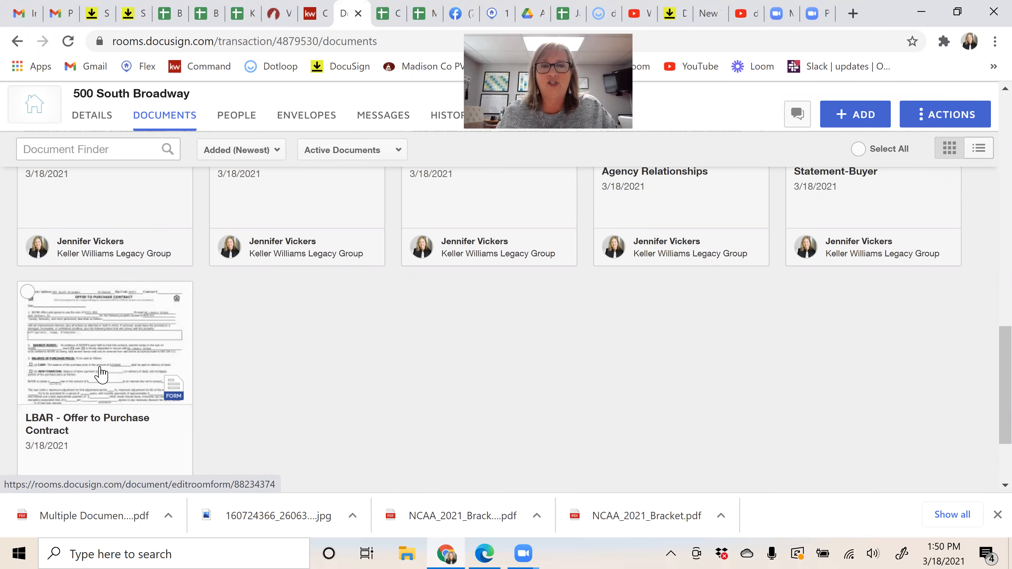
Step: Change the Offer to Purchase Contract's purchase price from 225,000 to 230,000 and save the form
{"action": "left_click", "coordinate": [107, 349]}
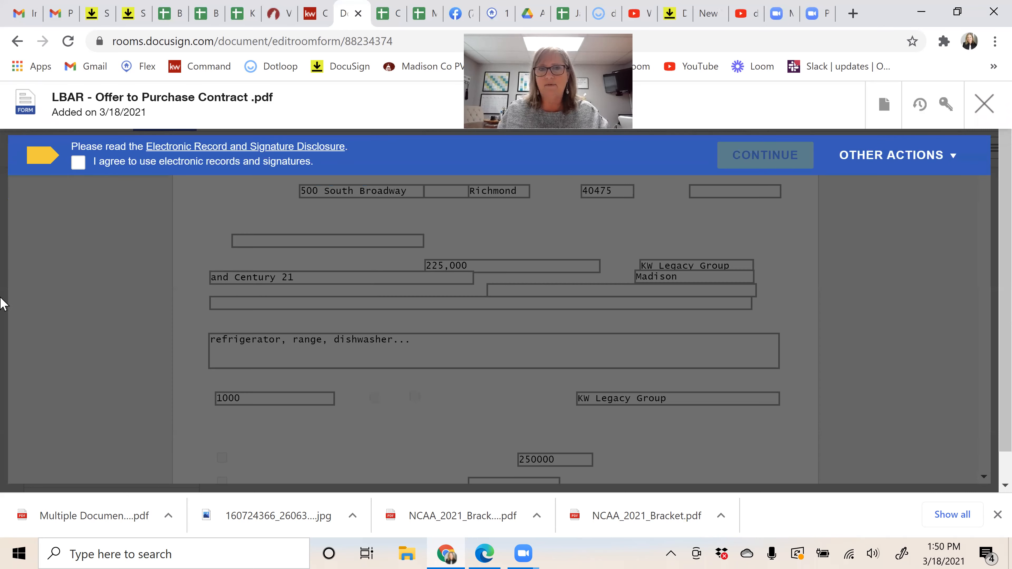
{"action": "scroll", "coordinate": [639, 320], "scroll_direction": "down", "scroll_amount": 5}
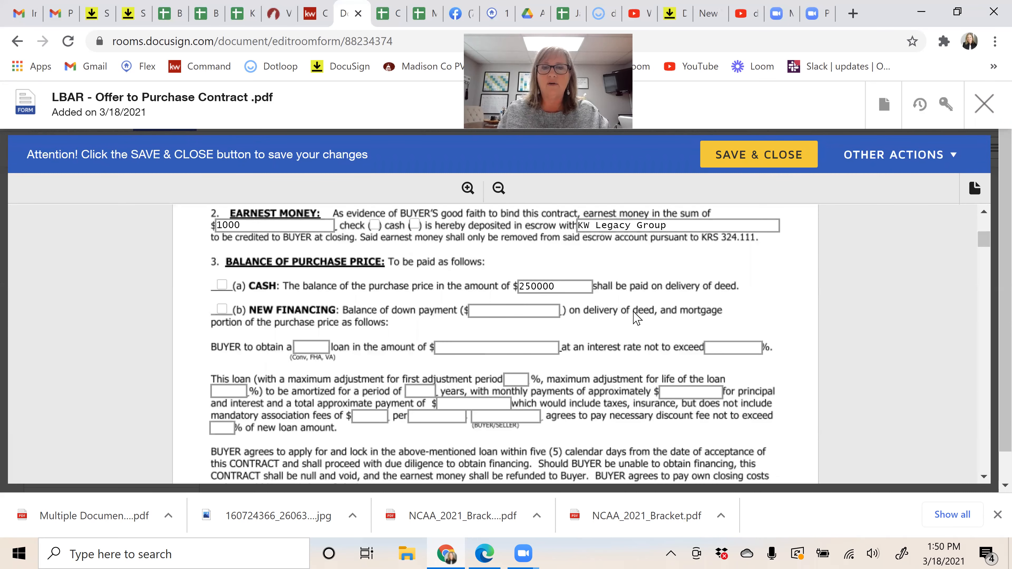
{"action": "scroll", "coordinate": [620, 308], "scroll_direction": "down", "scroll_amount": 4}
{"action": "scroll", "coordinate": [619, 306], "scroll_direction": "down", "scroll_amount": 8}
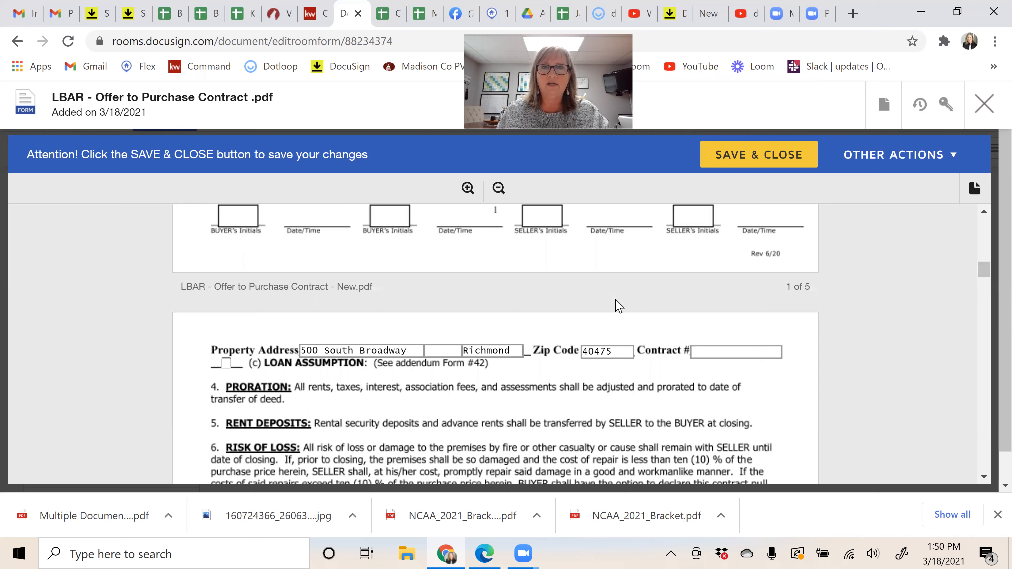
{"action": "scroll", "coordinate": [620, 306], "scroll_direction": "up", "scroll_amount": 1}
{"action": "scroll", "coordinate": [621, 305], "scroll_direction": "up", "scroll_amount": 20}
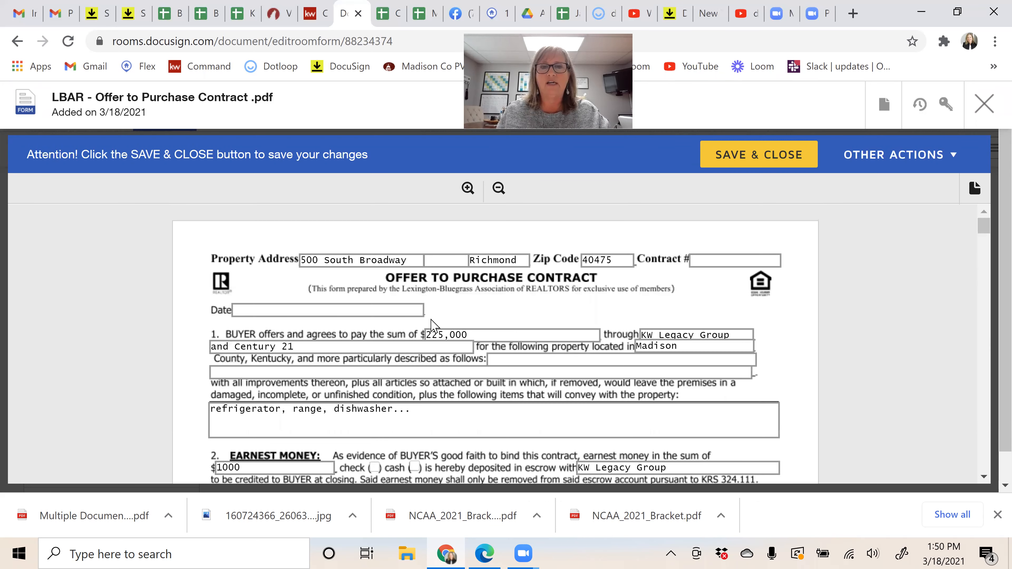
{"action": "double_click", "coordinate": [434, 334]}
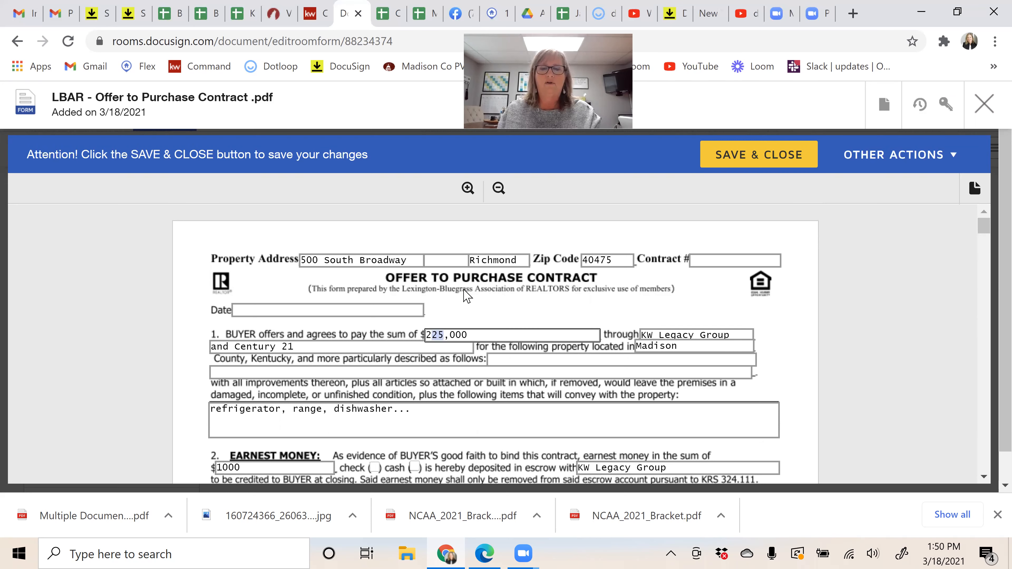
{"action": "type", "text": "230"}
{"action": "left_click", "coordinate": [780, 156]}
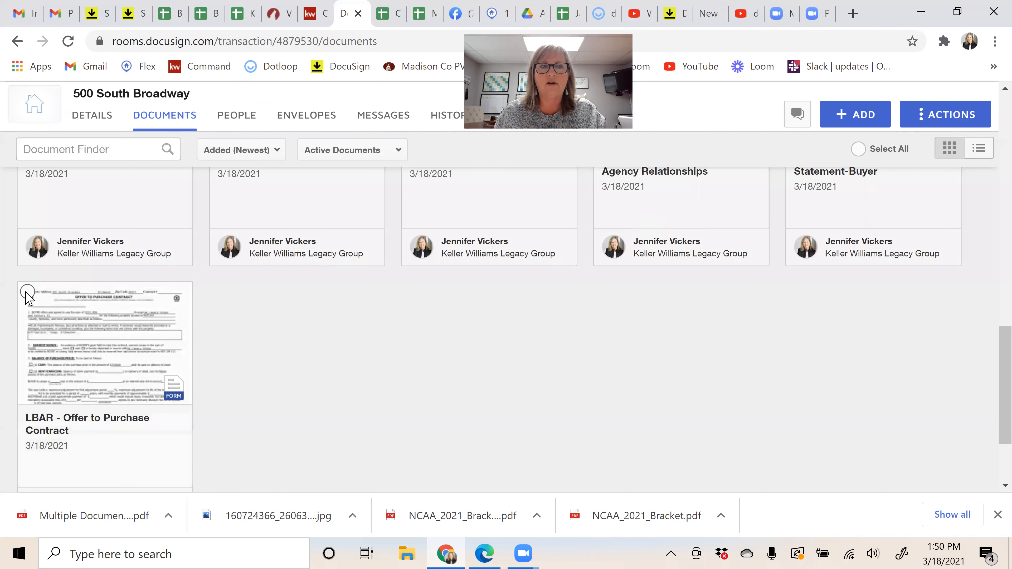
Step: Create a 'Please DocuSign' draft envelope from the selected Offer to Purchase Contract document
{"action": "left_click", "coordinate": [27, 293]}
{"action": "scroll", "coordinate": [517, 157], "scroll_direction": "up", "scroll_amount": 1}
{"action": "left_click", "coordinate": [517, 155]}
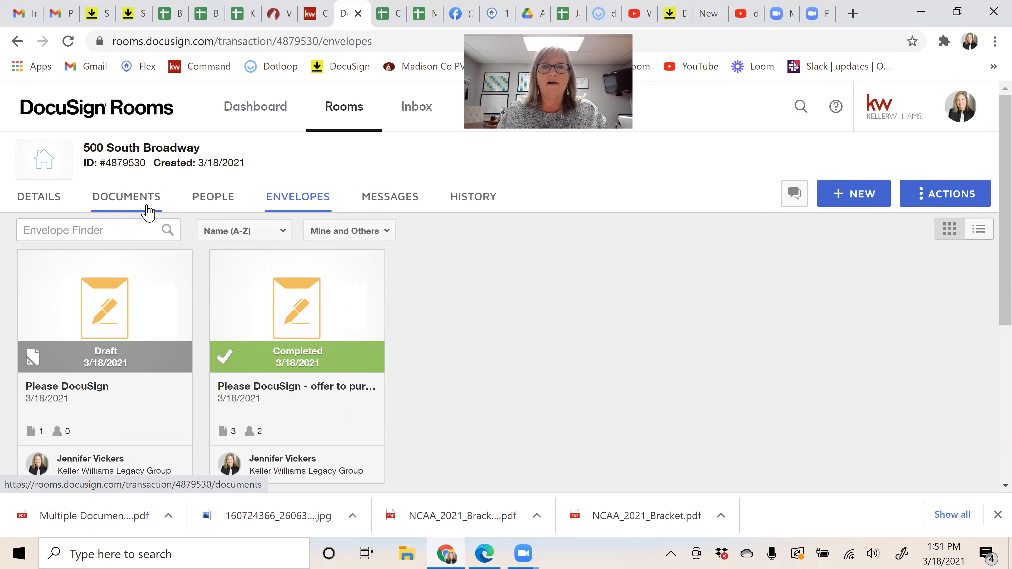
Step: Review the room's signing events in the History tab
{"action": "left_click", "coordinate": [478, 208]}
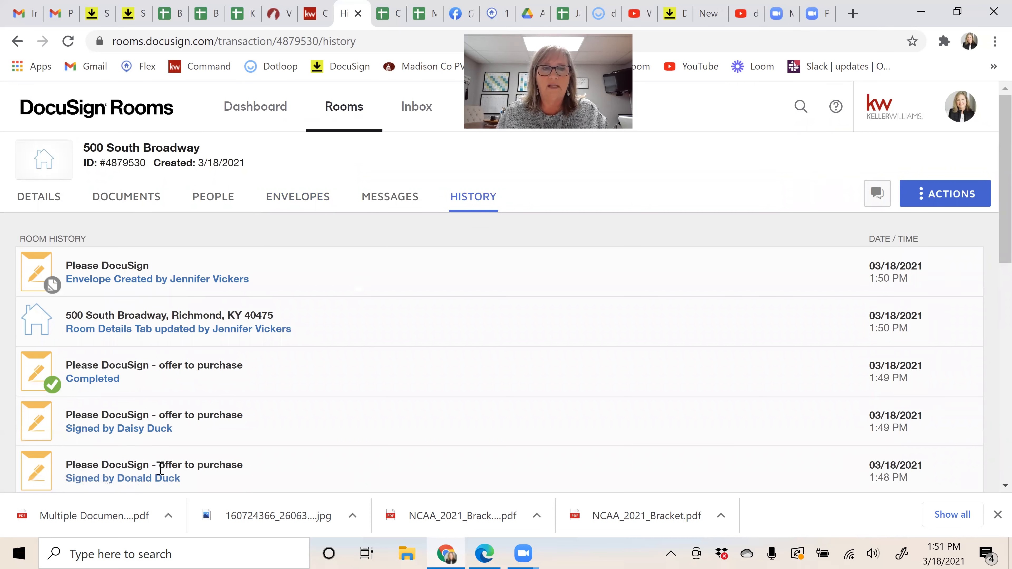
{"action": "scroll", "coordinate": [290, 434], "scroll_direction": "down", "scroll_amount": 5}
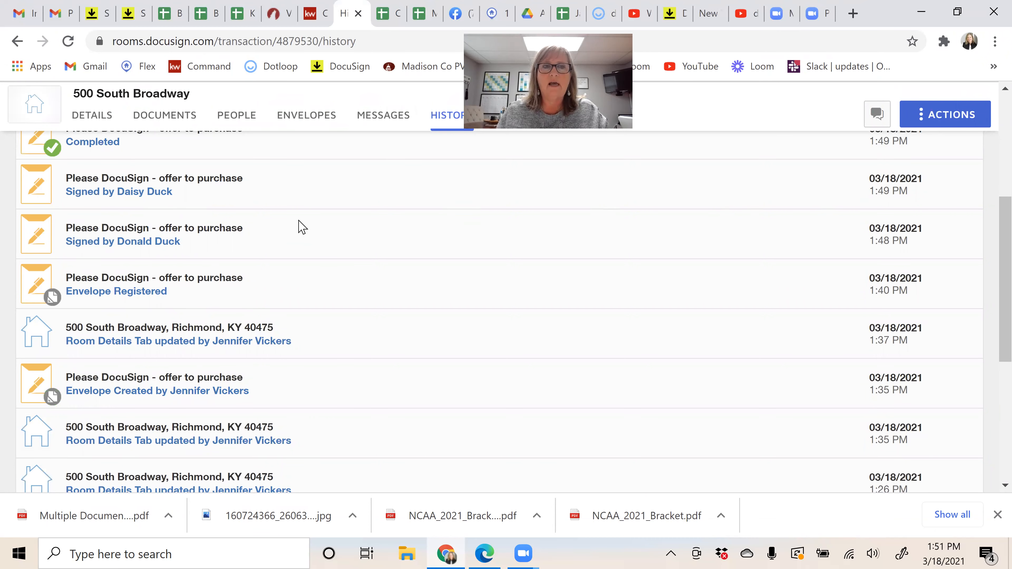
{"action": "scroll", "coordinate": [147, 142], "scroll_direction": "up", "scroll_amount": 5}
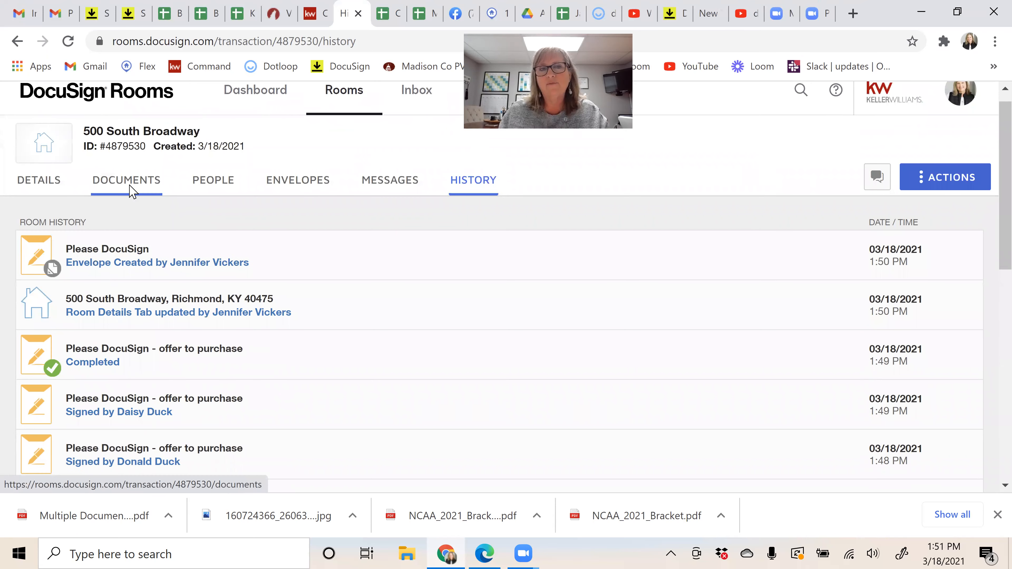
Step: Return to the room's documents and scroll down to the 11 Room Docs cards
{"action": "left_click", "coordinate": [130, 186]}
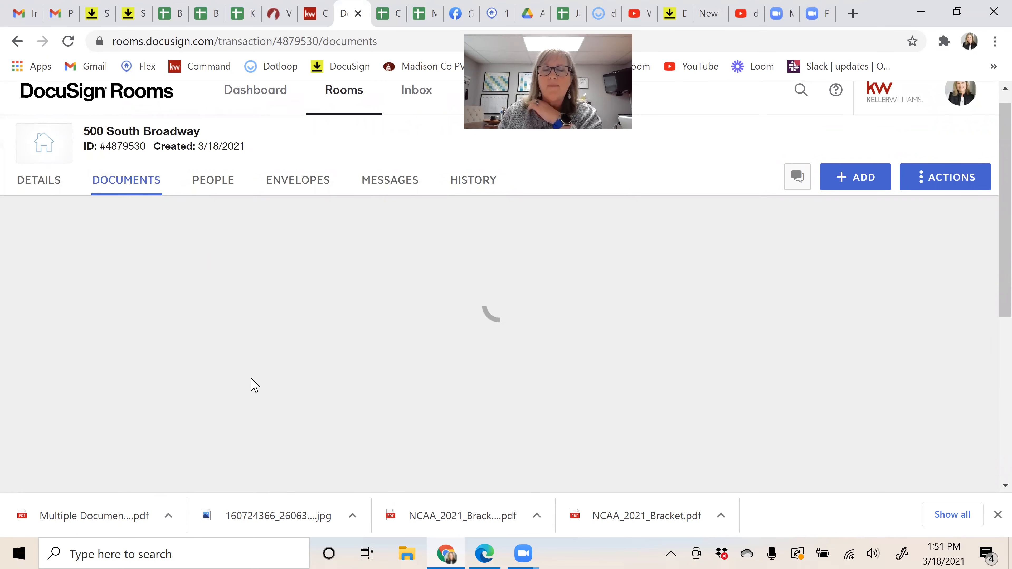
{"action": "scroll", "coordinate": [271, 385], "scroll_direction": "down", "scroll_amount": 3}
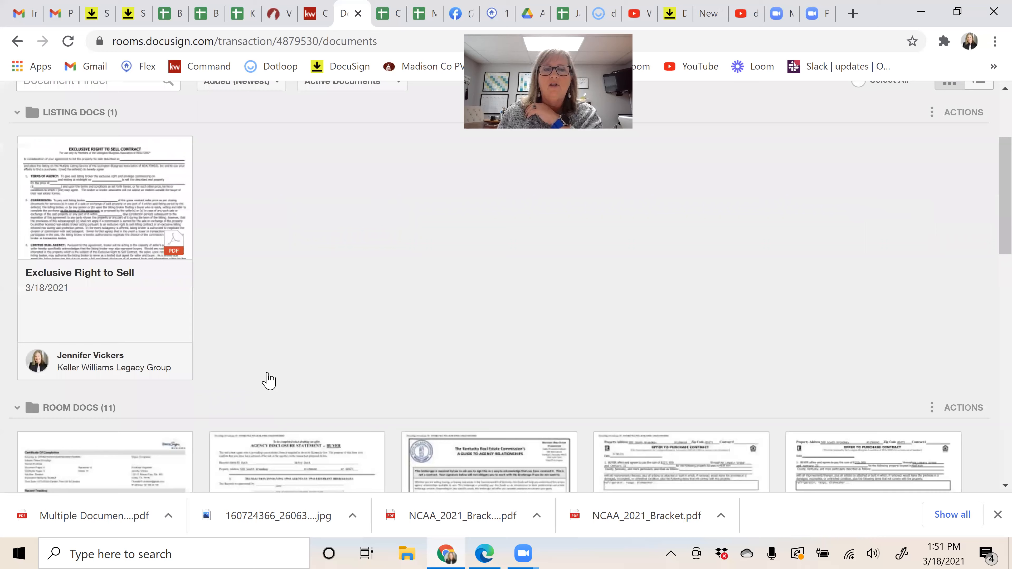
{"action": "scroll", "coordinate": [269, 381], "scroll_direction": "down", "scroll_amount": 6}
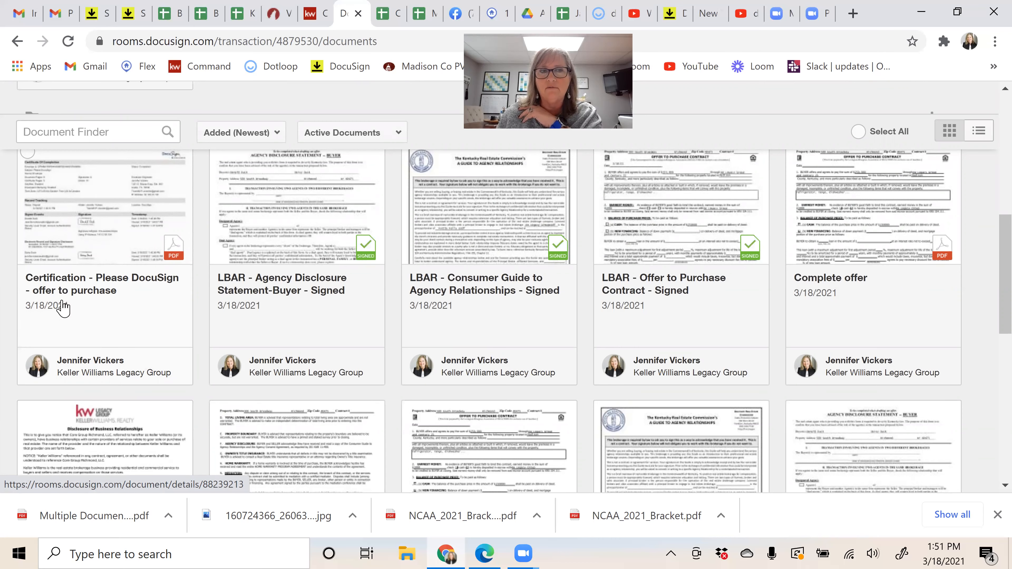
{"action": "left_click", "coordinate": [115, 235]}
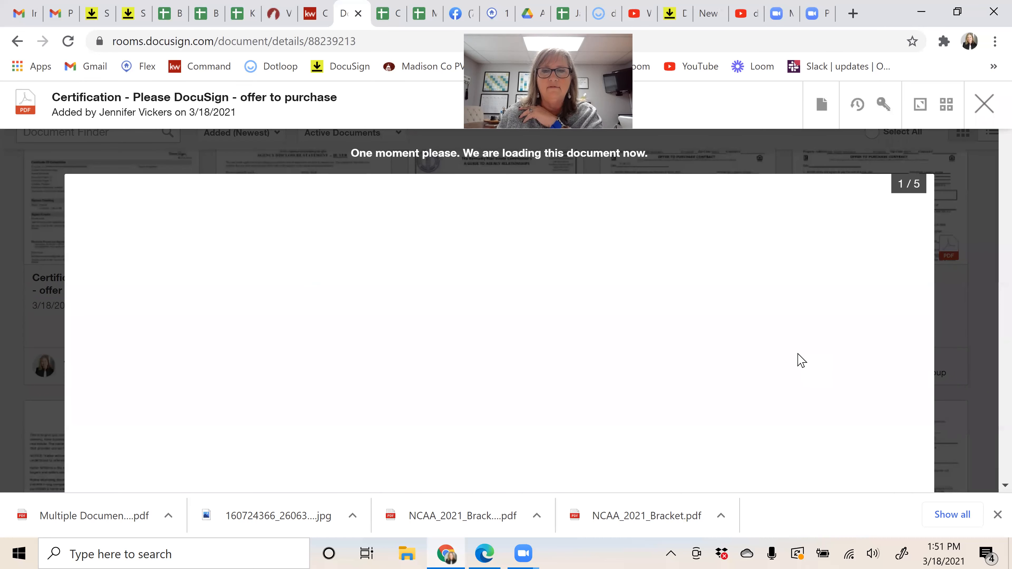
{"action": "scroll", "coordinate": [810, 339], "scroll_direction": "down", "scroll_amount": 5}
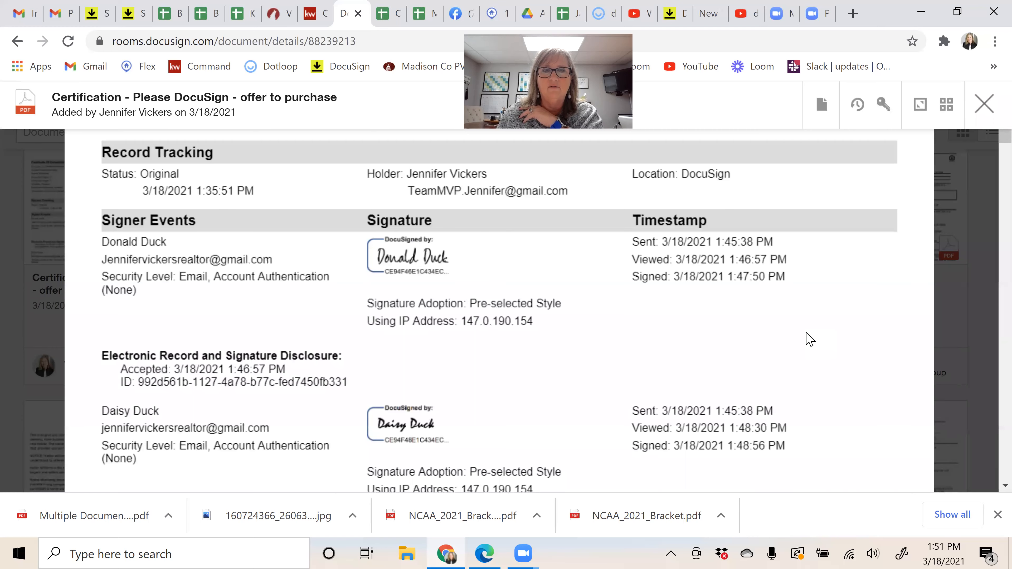
{"action": "scroll", "coordinate": [810, 340], "scroll_direction": "down", "scroll_amount": 3}
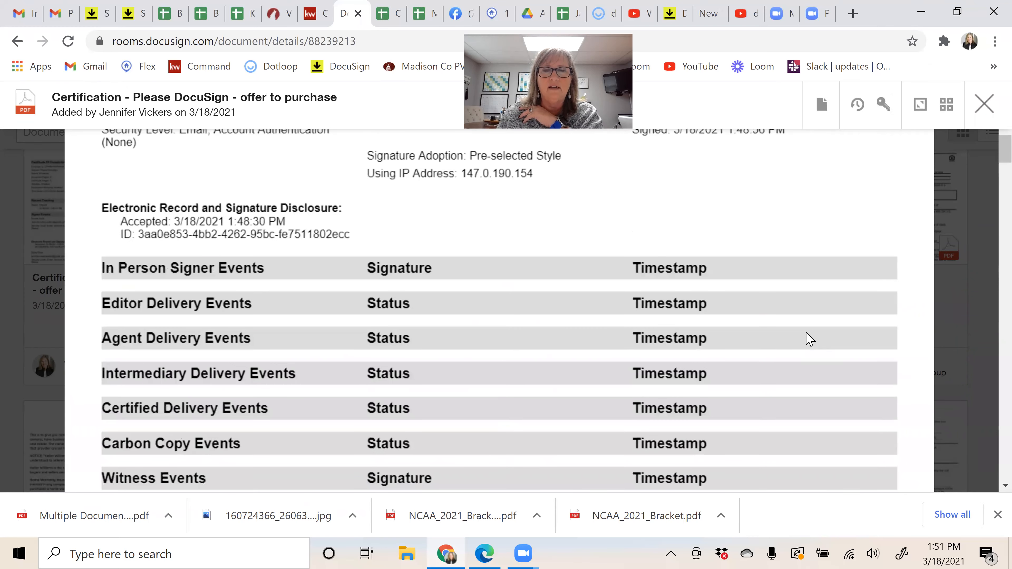
{"action": "scroll", "coordinate": [806, 334], "scroll_direction": "down", "scroll_amount": 1}
{"action": "scroll", "coordinate": [807, 334], "scroll_direction": "up", "scroll_amount": 8}
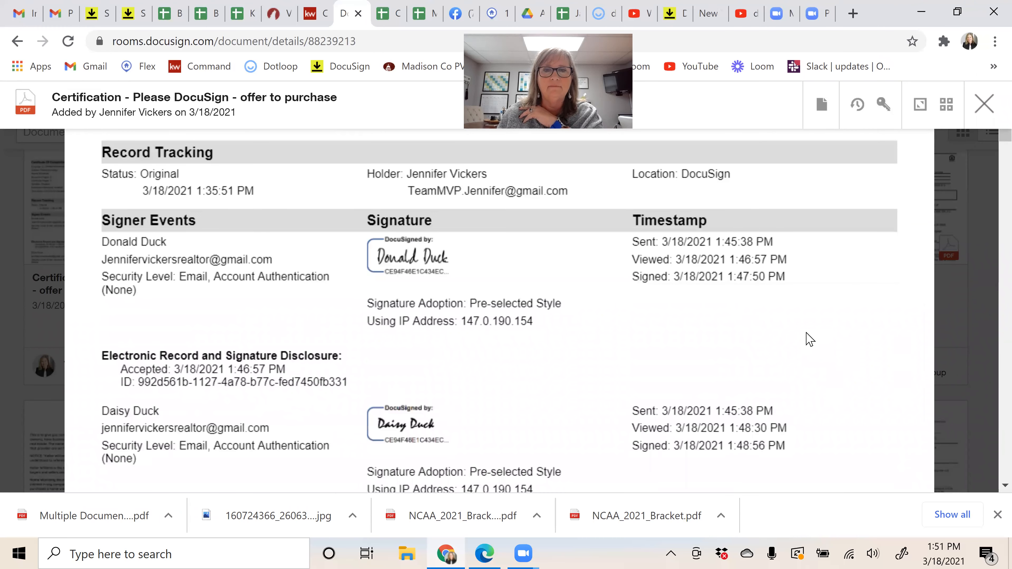
{"action": "scroll", "coordinate": [808, 339], "scroll_direction": "up", "scroll_amount": 5}
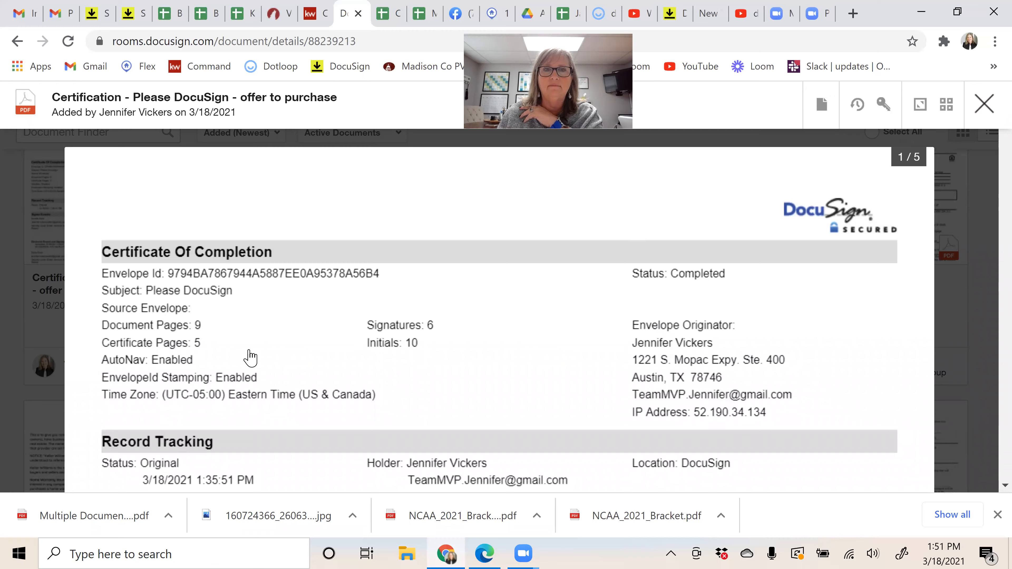
{"action": "key", "text": "Escape"}
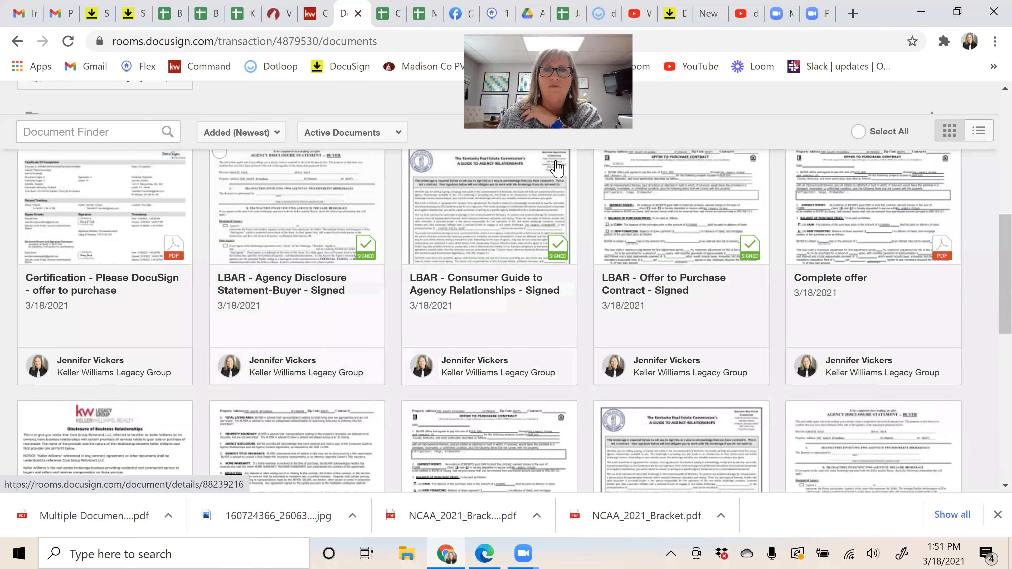